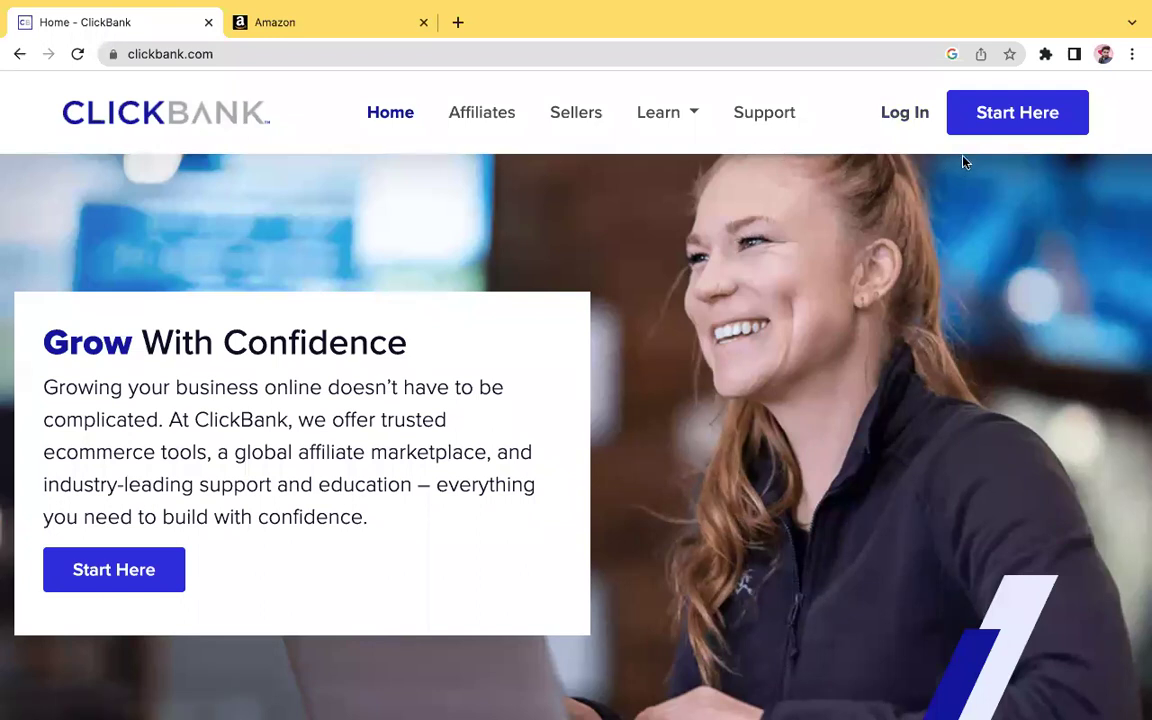
Step: Go from the ClickBank home page via Start Here to the Log In page
left_click(95, 574)
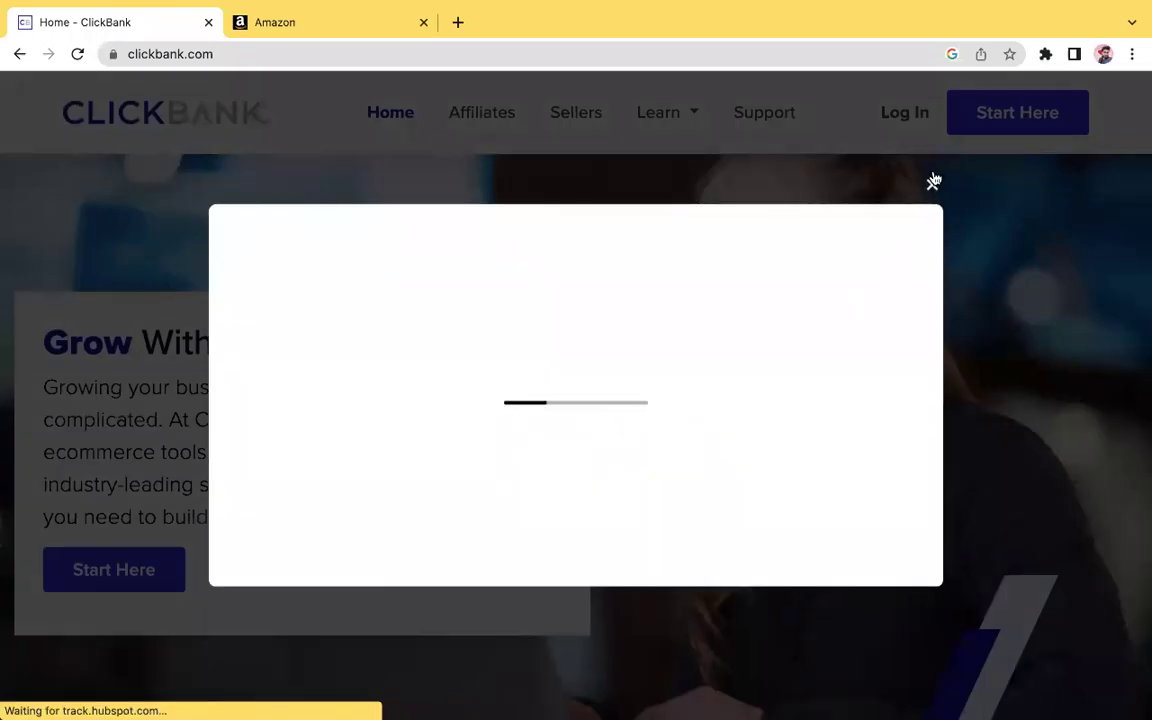
left_click(933, 188)
left_click(908, 114)
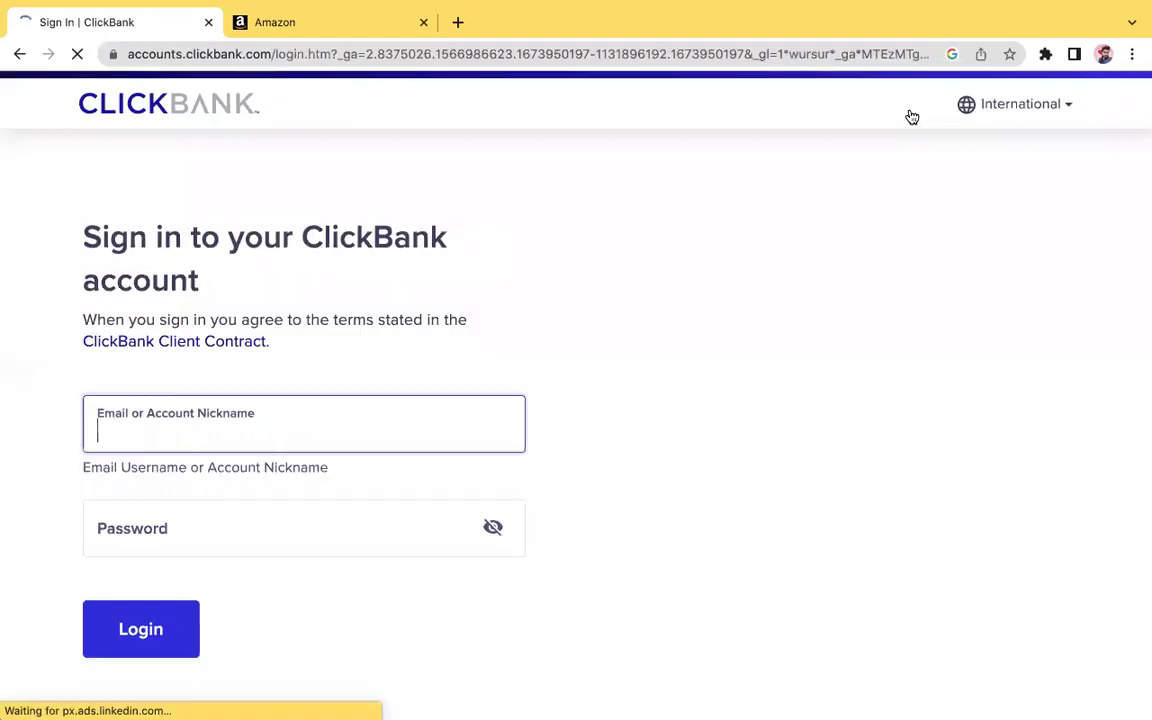
scroll(797, 262, "down", 2)
scroll(797, 262, "down", 5)
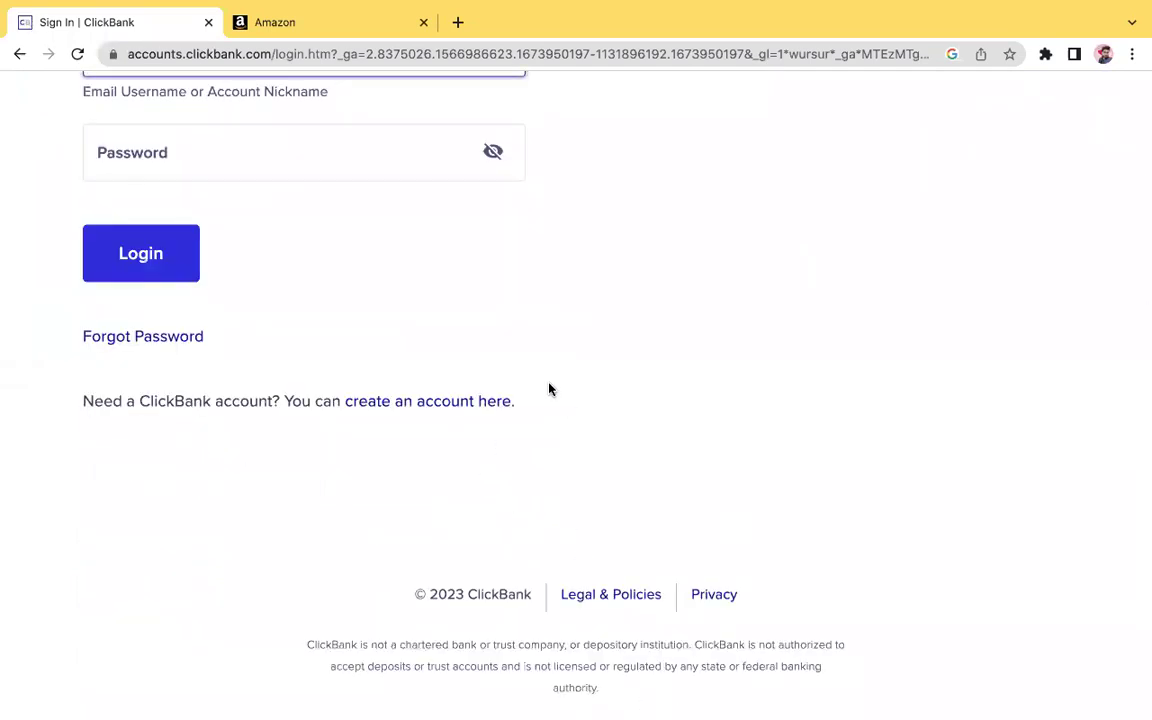
Step: Open the ClickBank Sign Up form and choose India as the country
left_click(456, 400)
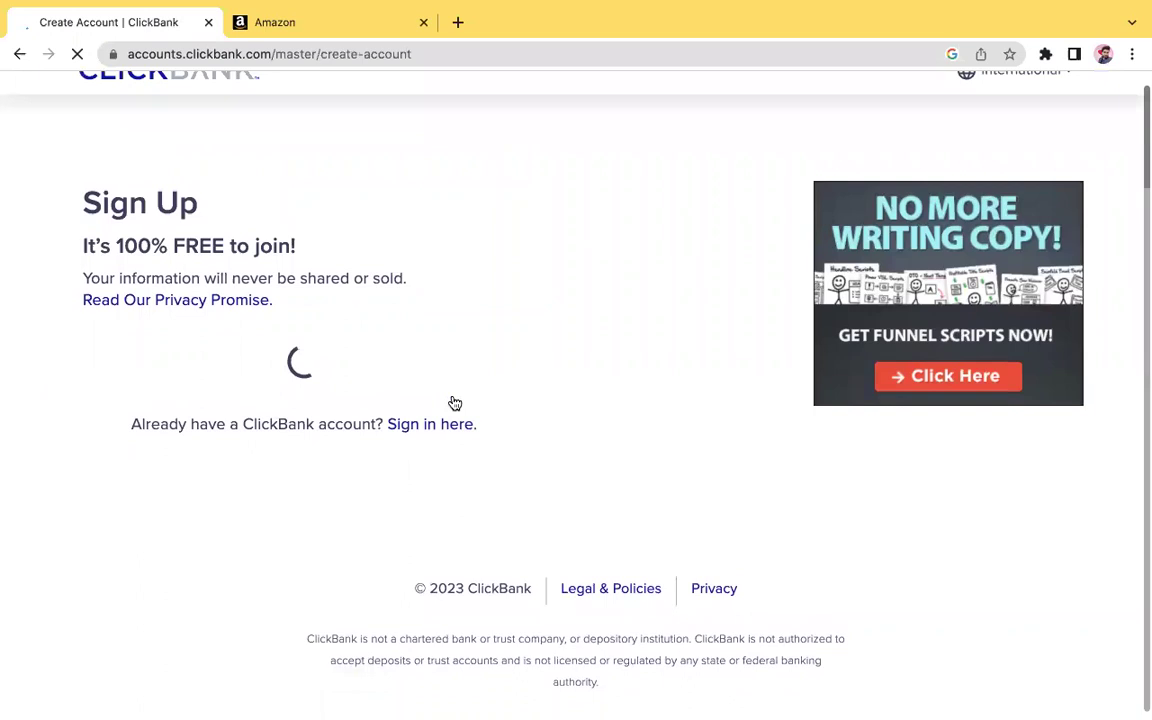
scroll(453, 402, "down", 3)
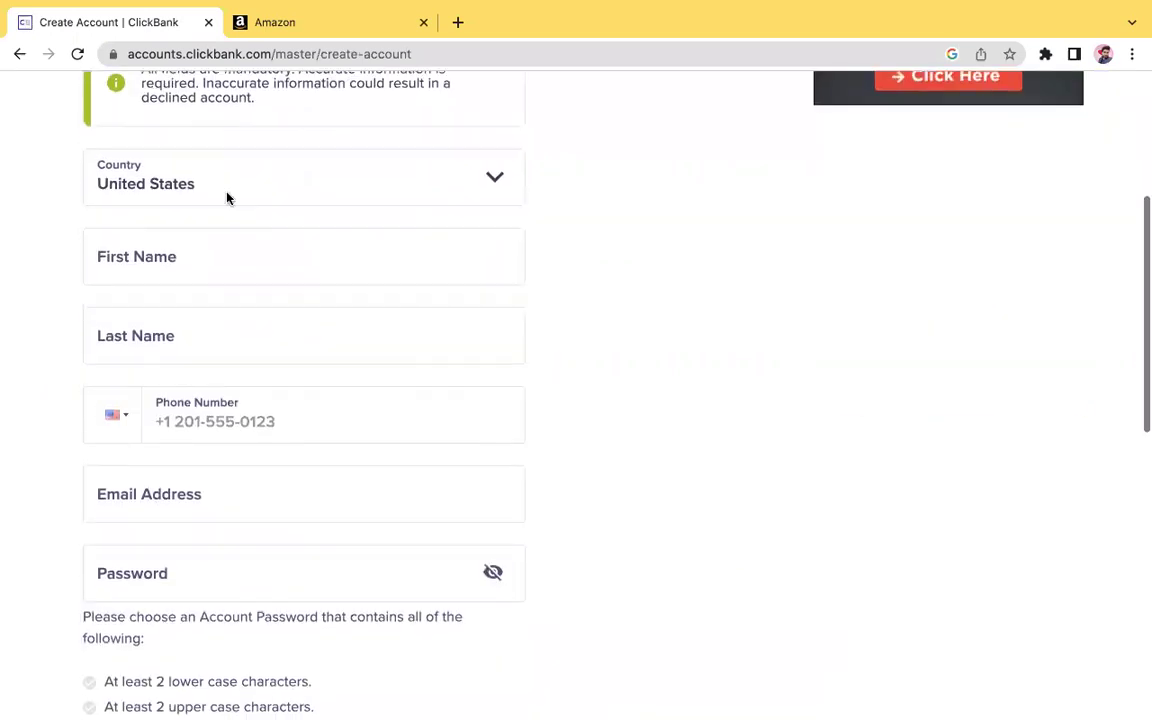
left_click(226, 192)
scroll(198, 136, "up", 20)
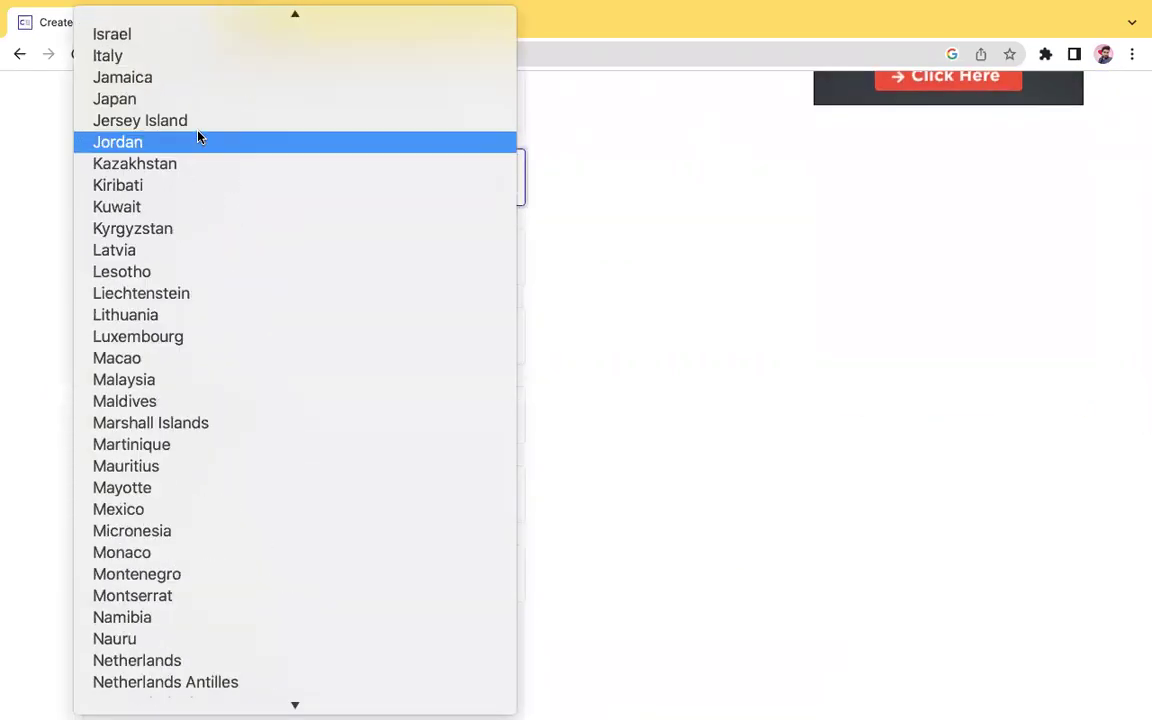
scroll(200, 134, "down", 5)
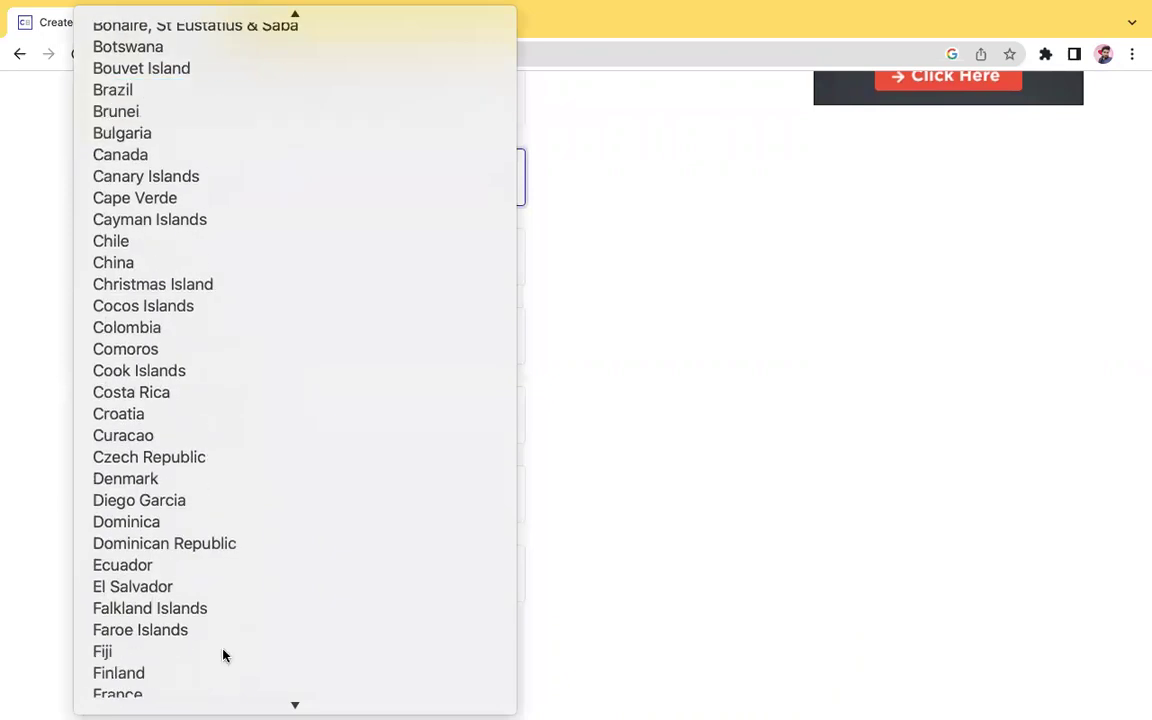
scroll(226, 694, "down", 3)
scroll(226, 694, "down", 10)
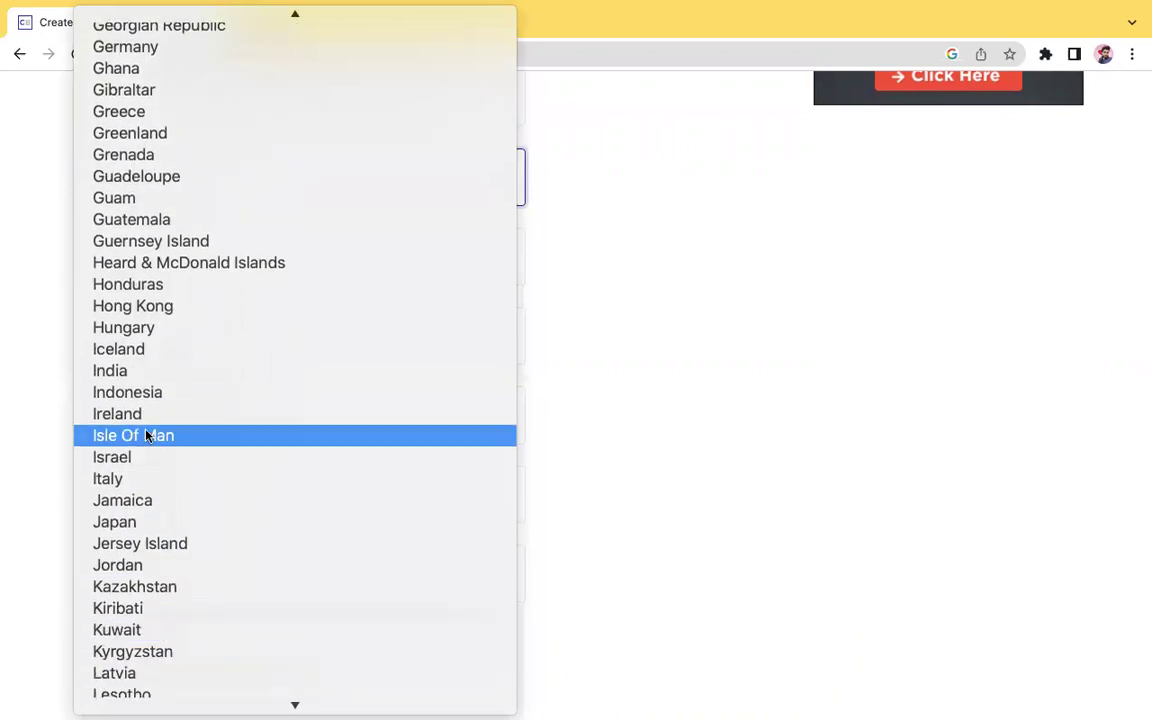
left_click(125, 372)
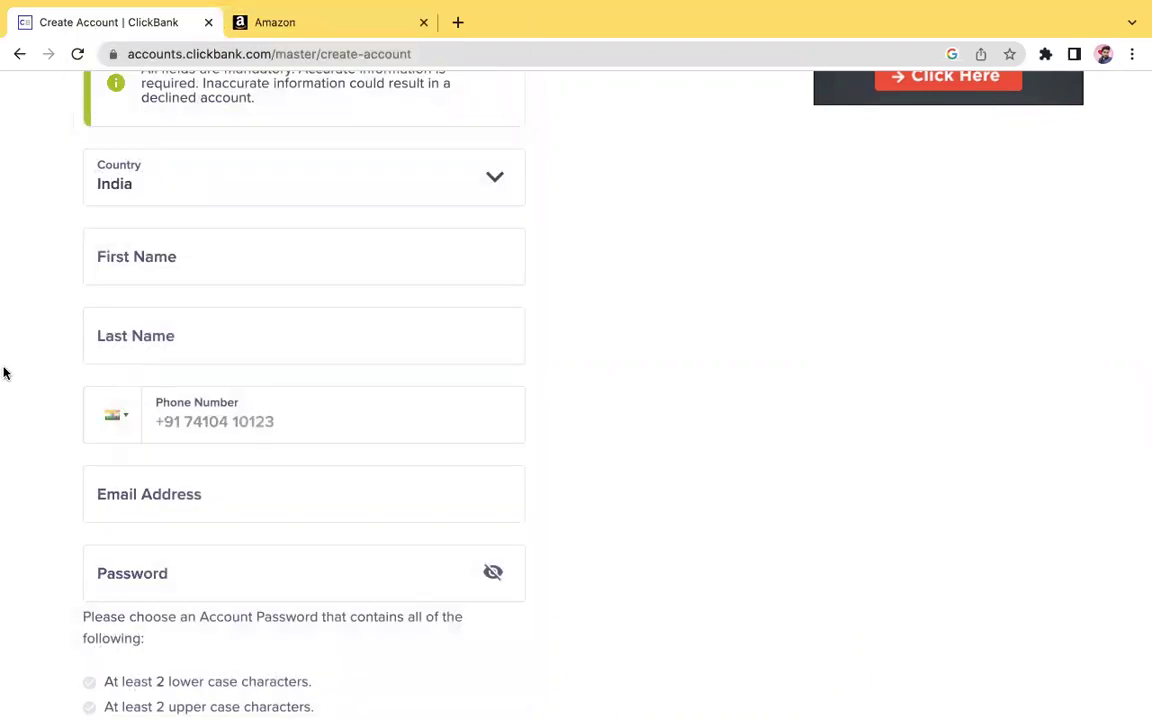
Step: Enter the account holder's first name and last name in the sign-up form
left_click(196, 240)
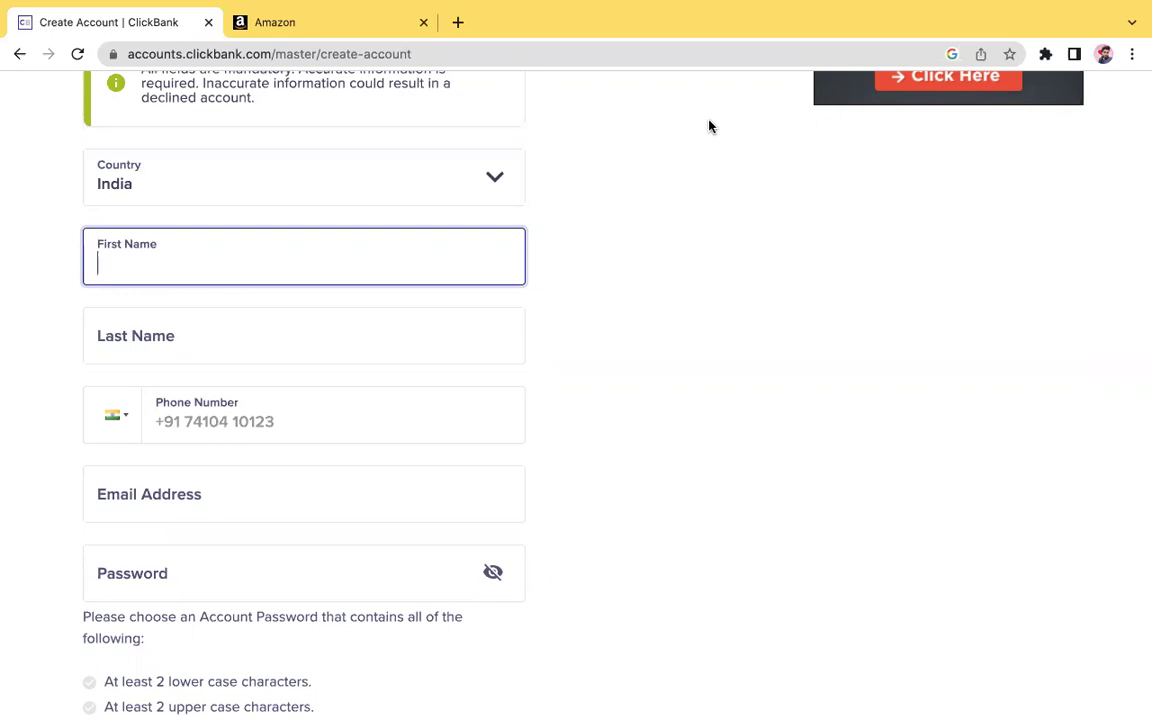
type("Lakshya i")
key("BackSpace")
type("IT")
left_click(300, 336)
type("Solutions")
Step: Fill in the phone number with the +91 prefix and the Gmail address
left_click(330, 421)
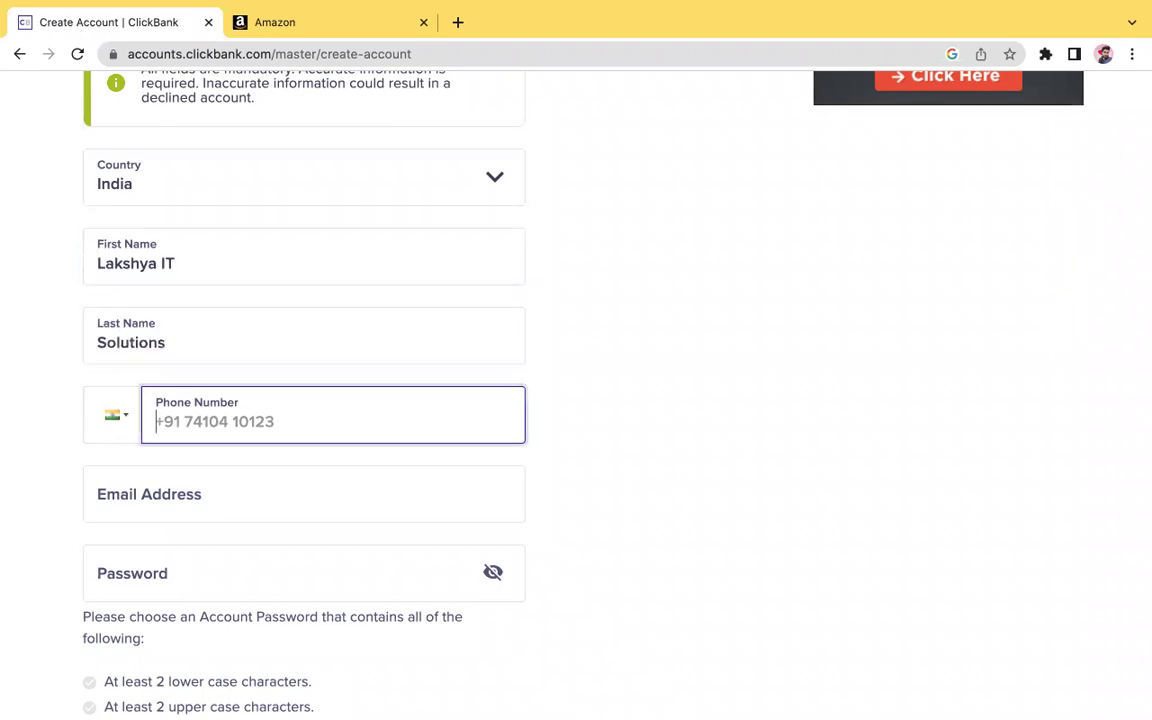
type("9452")
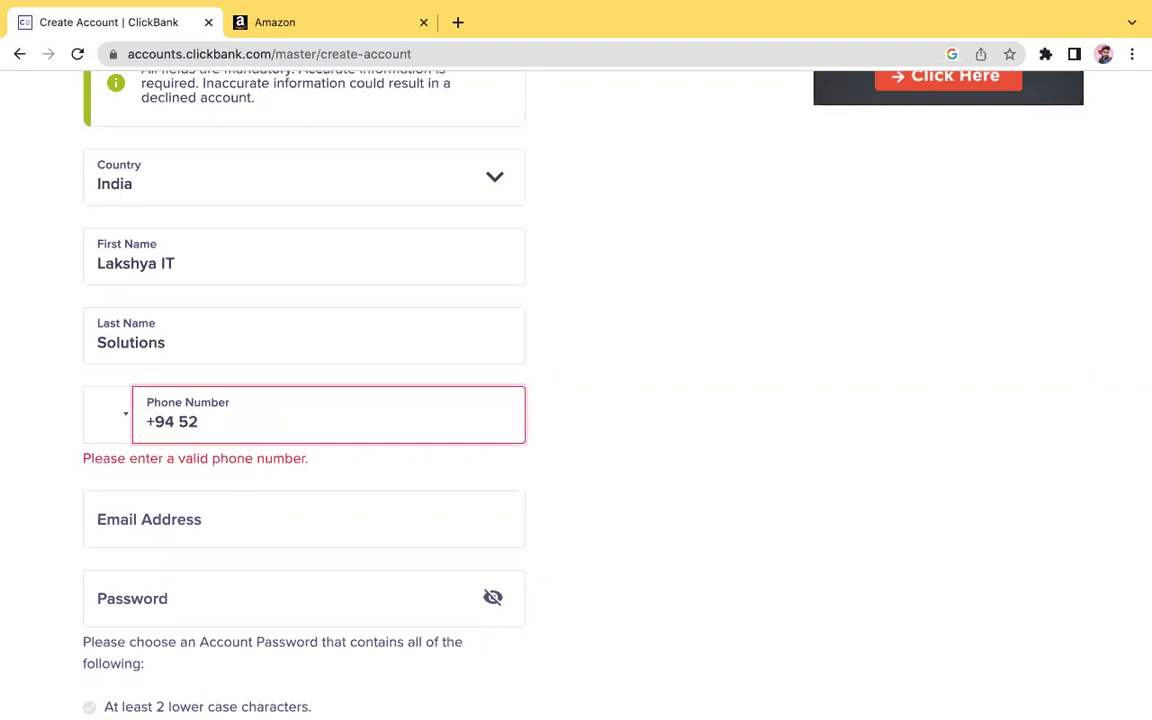
key("BackSpace")
key("BackSpace")
key("BackSpace")
key("BackSpace")
type("9")
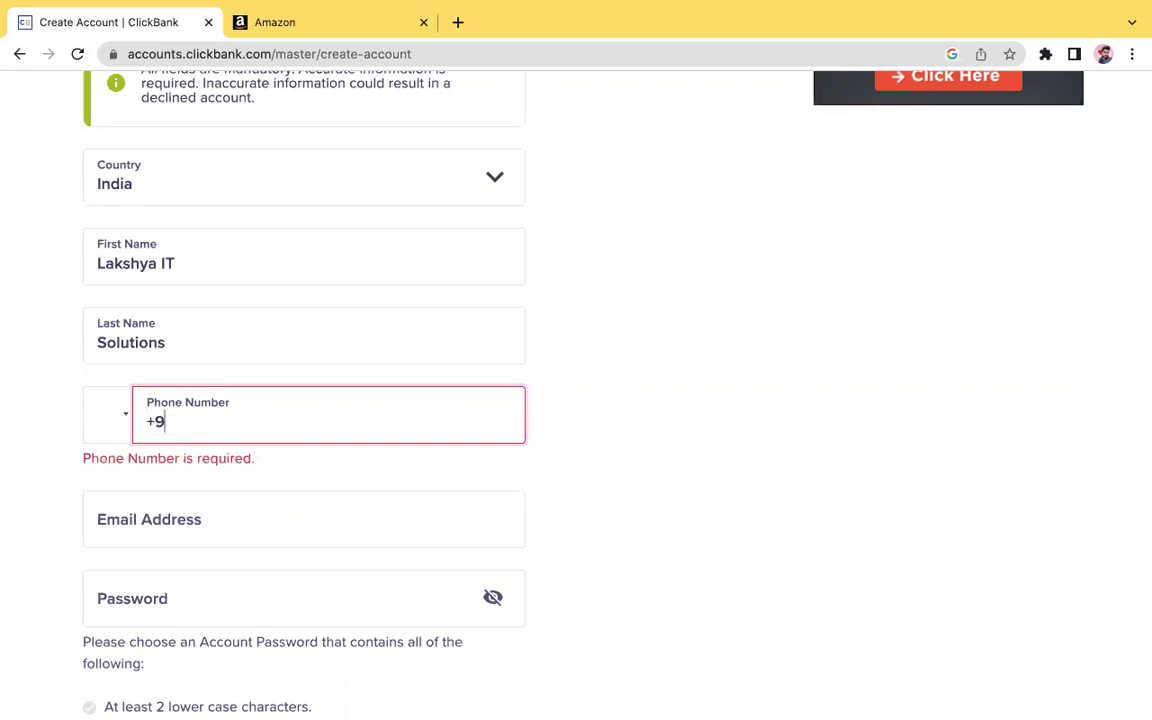
type("1b")
key("BackSpace")
key("BackSpace")
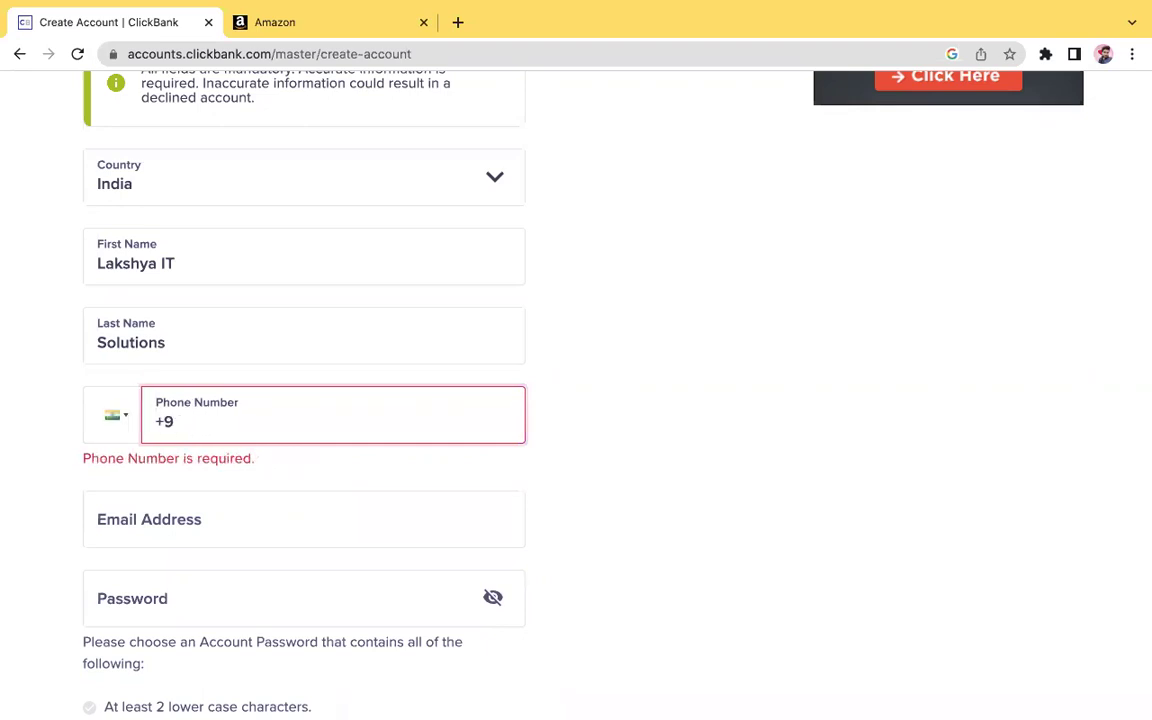
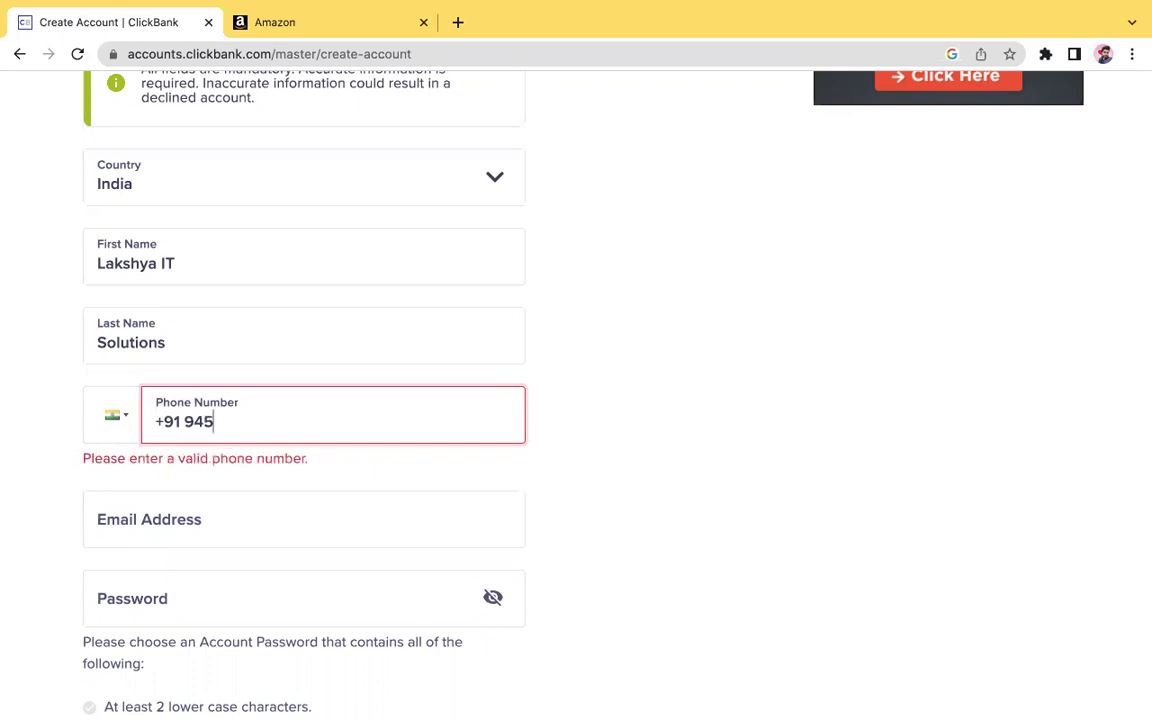
key("Tab")
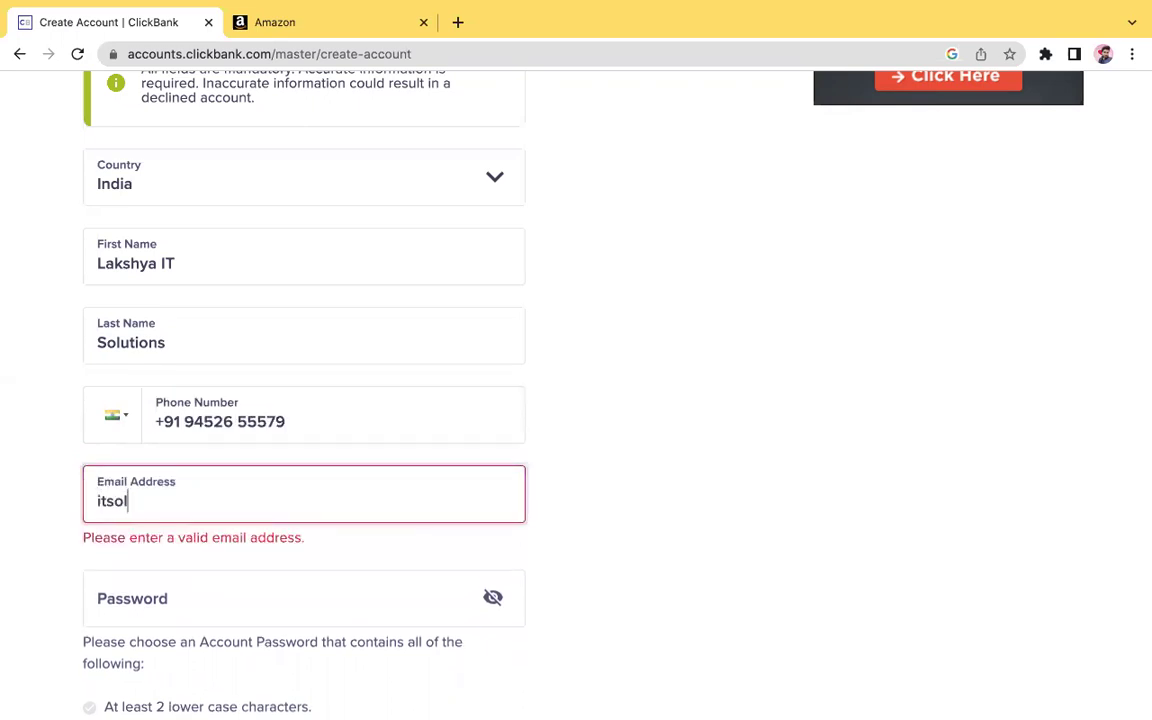
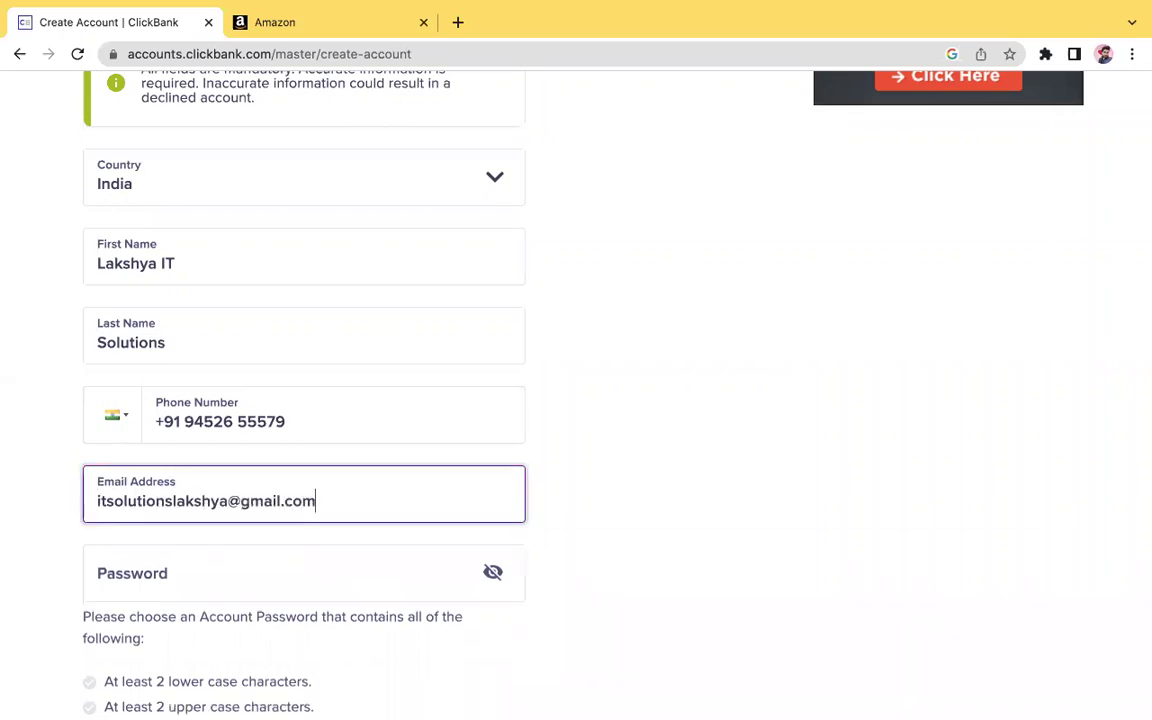
key("Tab")
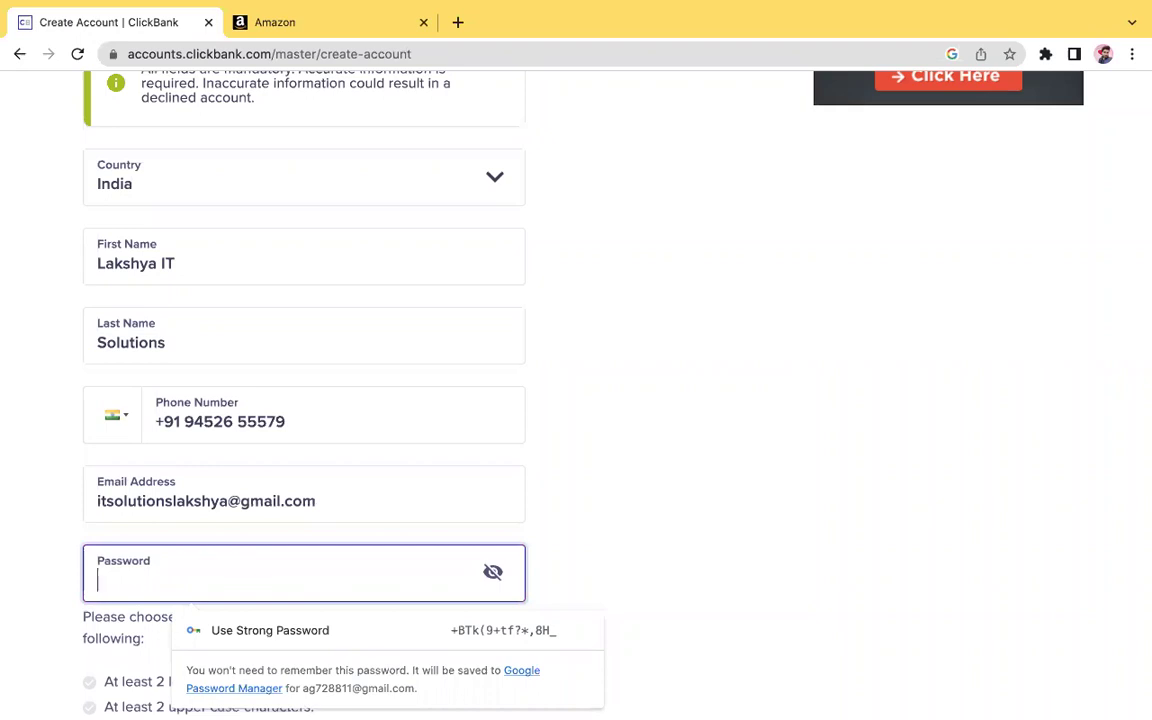
Step: Enter an account password that satisfies every listed password rule
key("BackSpace")
key("BackSpace")
key("BackSpace")
key("BackSpace")
key("BackSpace")
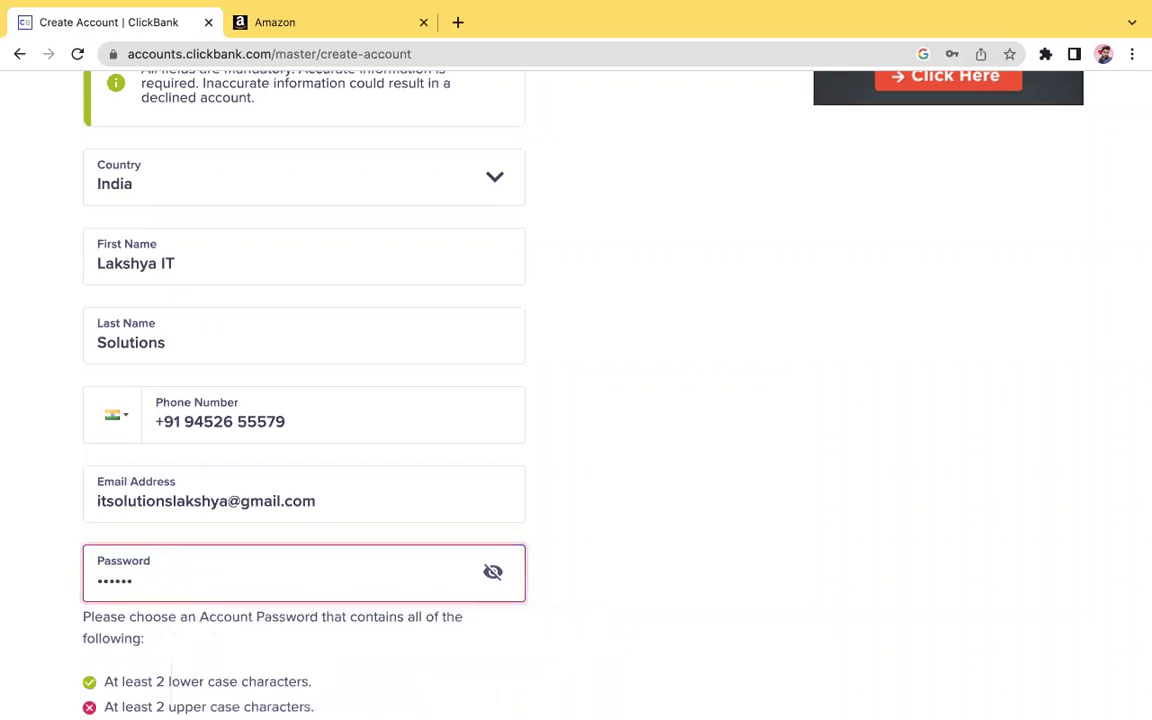
key("BackSpace")
key("BackSpace")
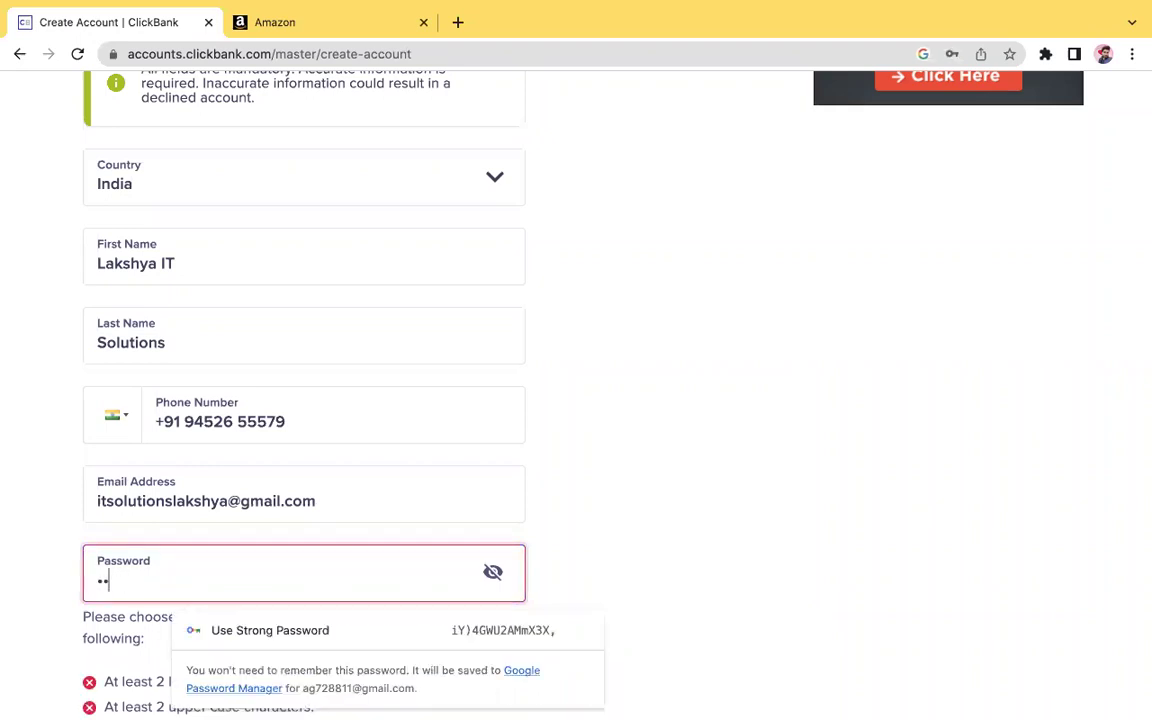
key("BackSpace")
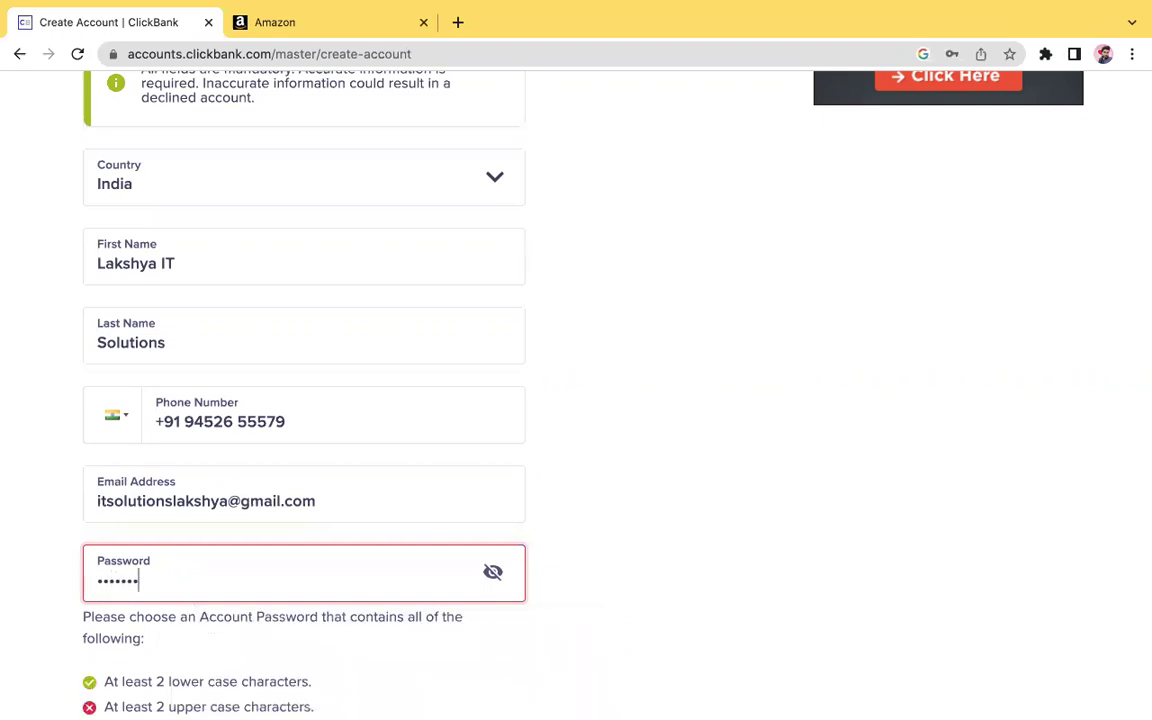
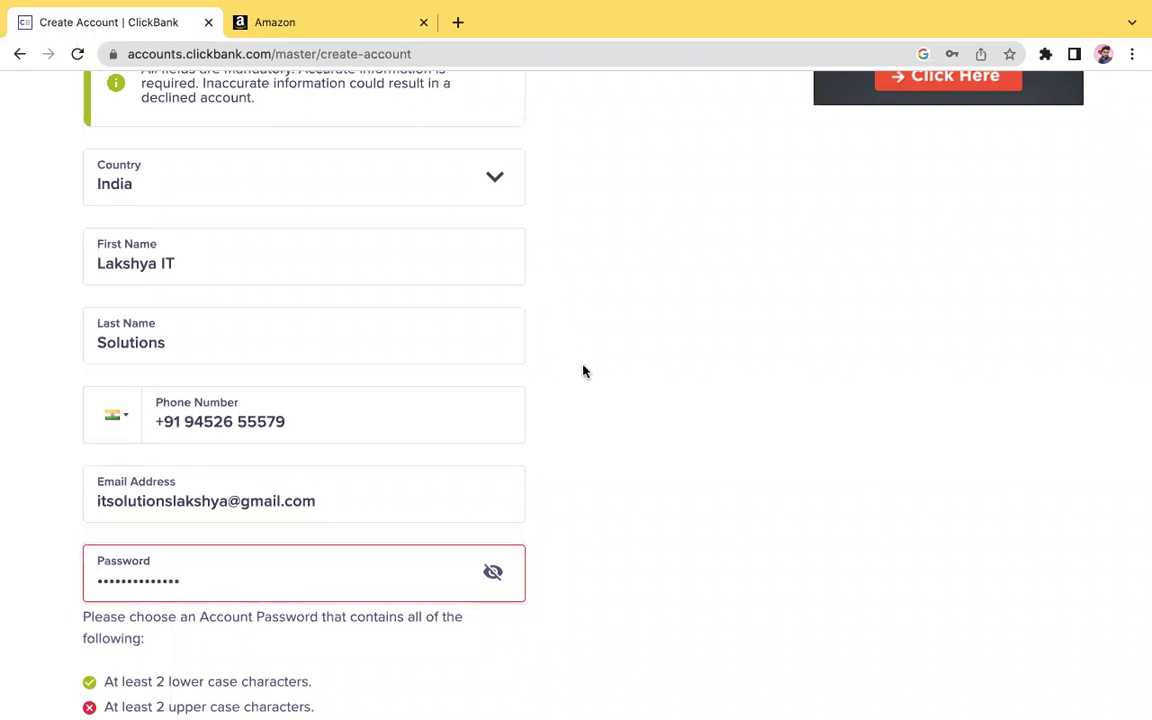
scroll(584, 370, "down", 3)
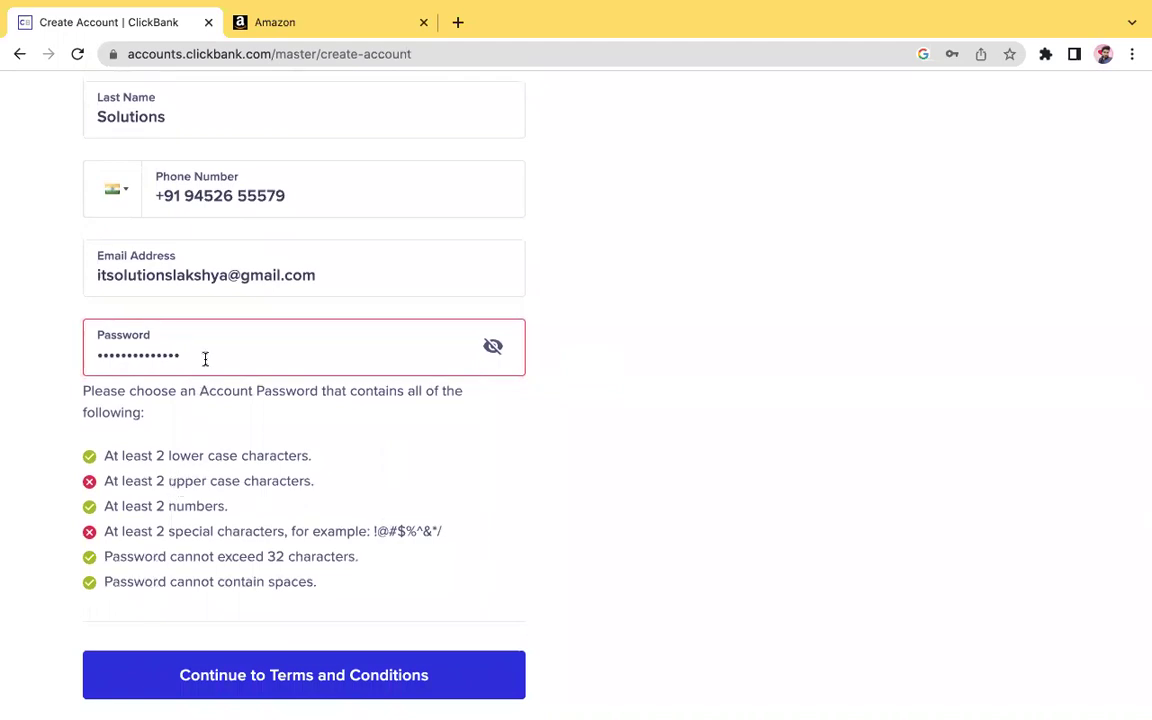
left_click_drag(206, 357, 3, 364)
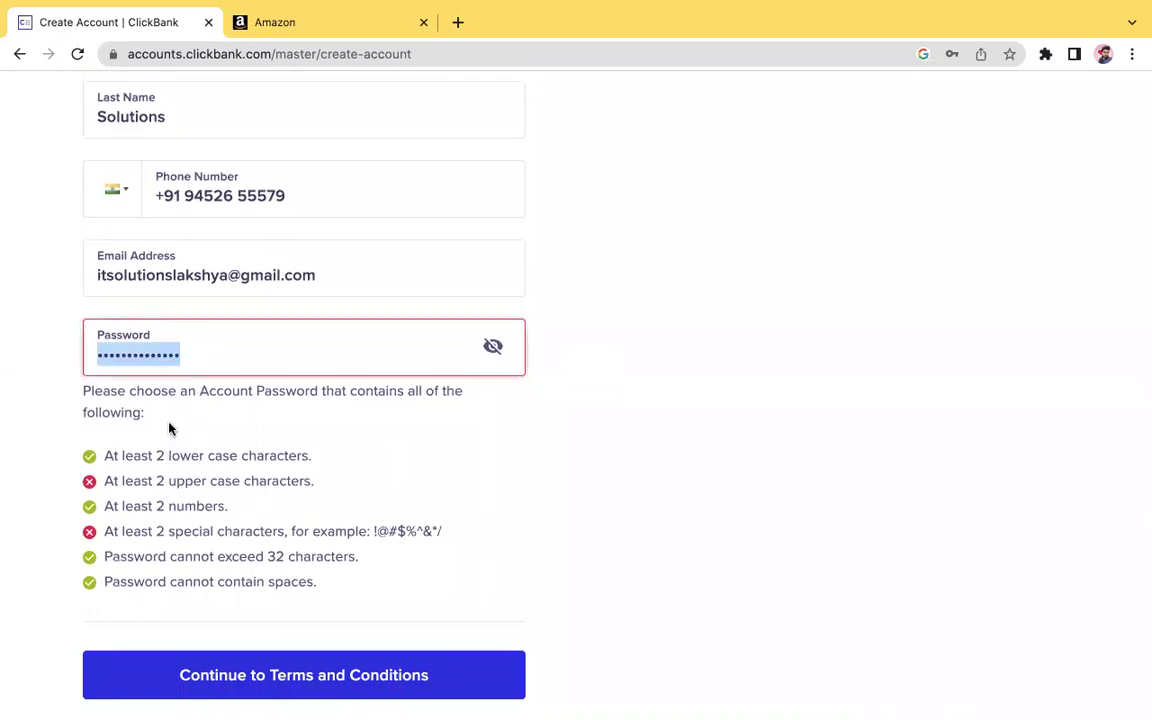
key("BackSpace")
type("a")
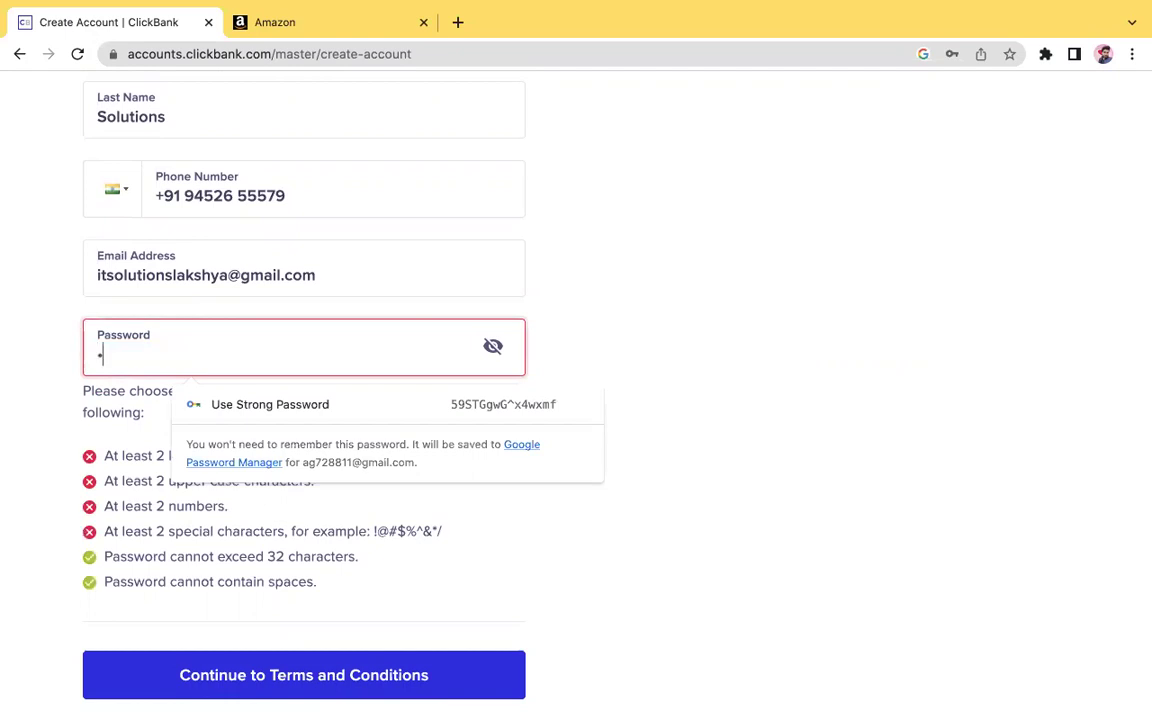
key("BackSpace")
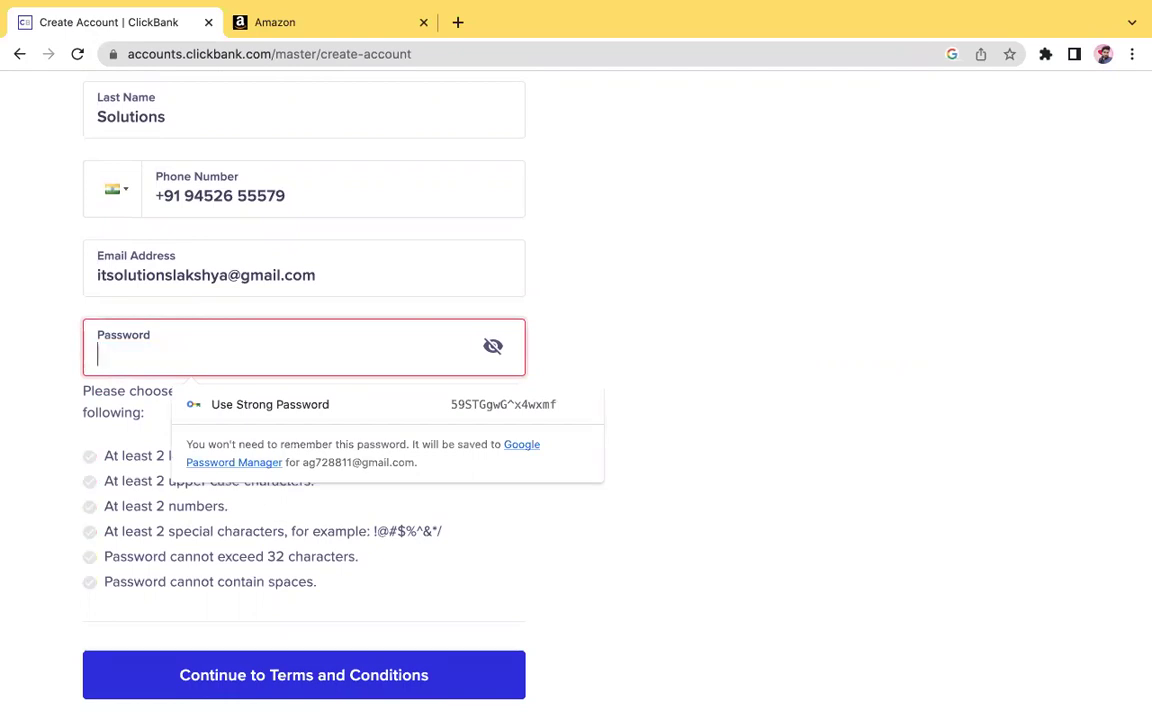
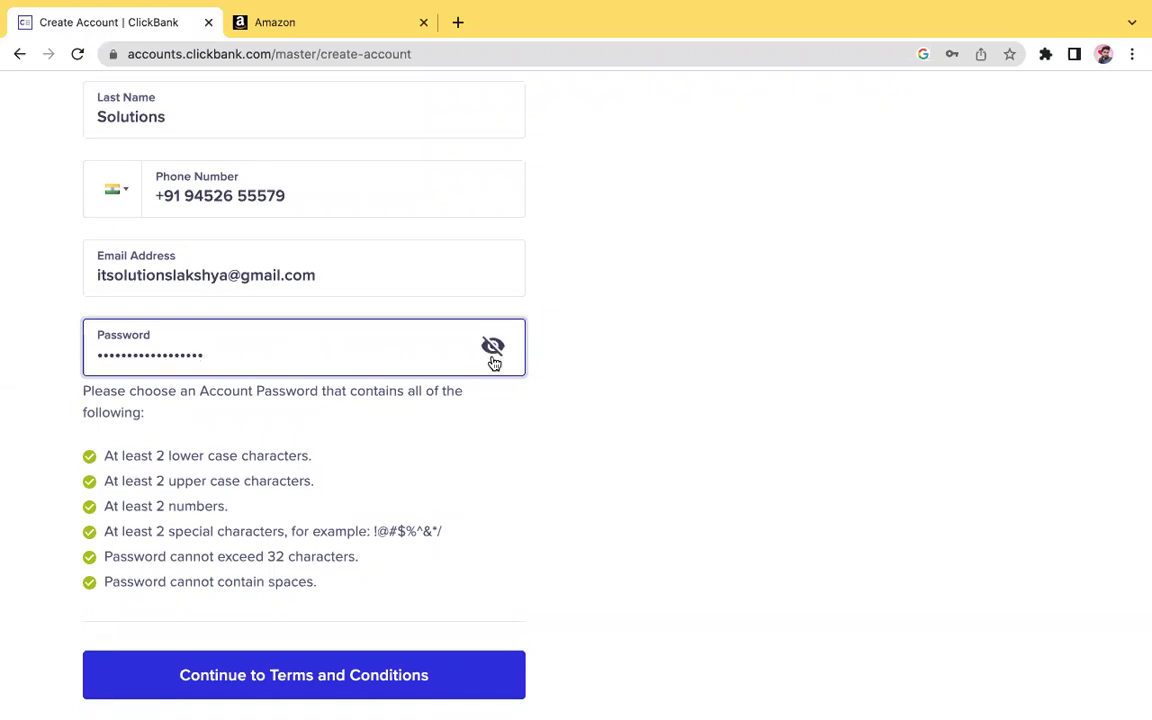
left_click(622, 432)
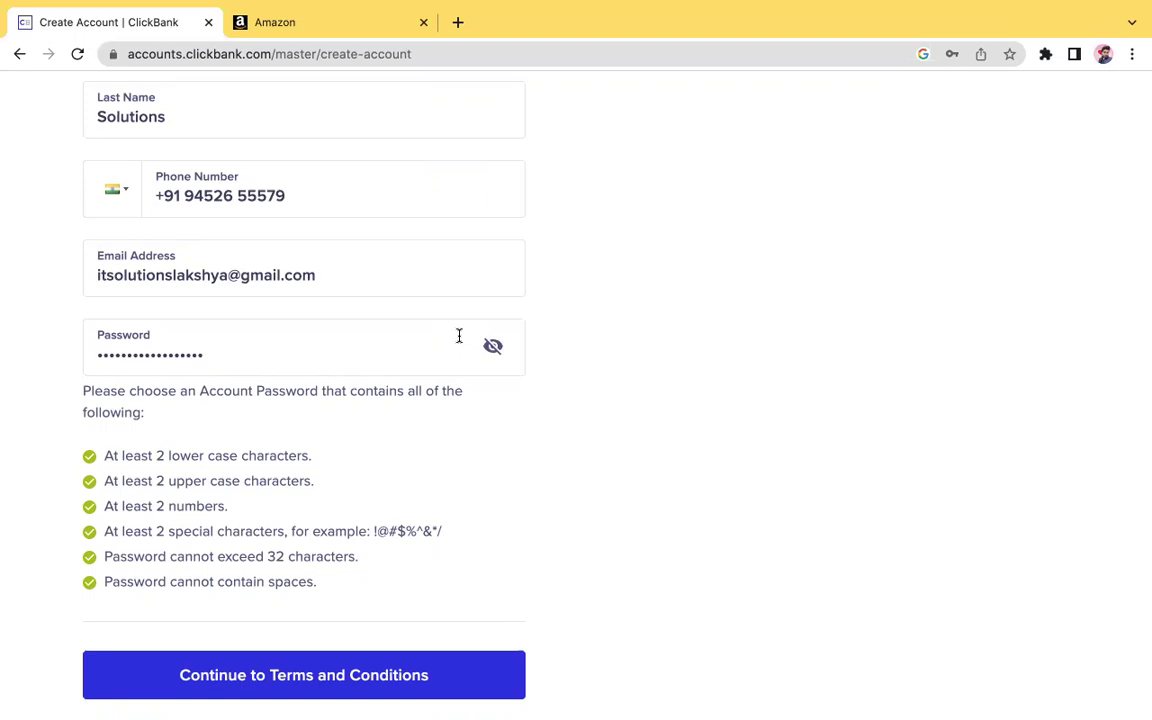
Step: Open the ClickBank Client Contract terms and scroll through them
left_click(324, 684)
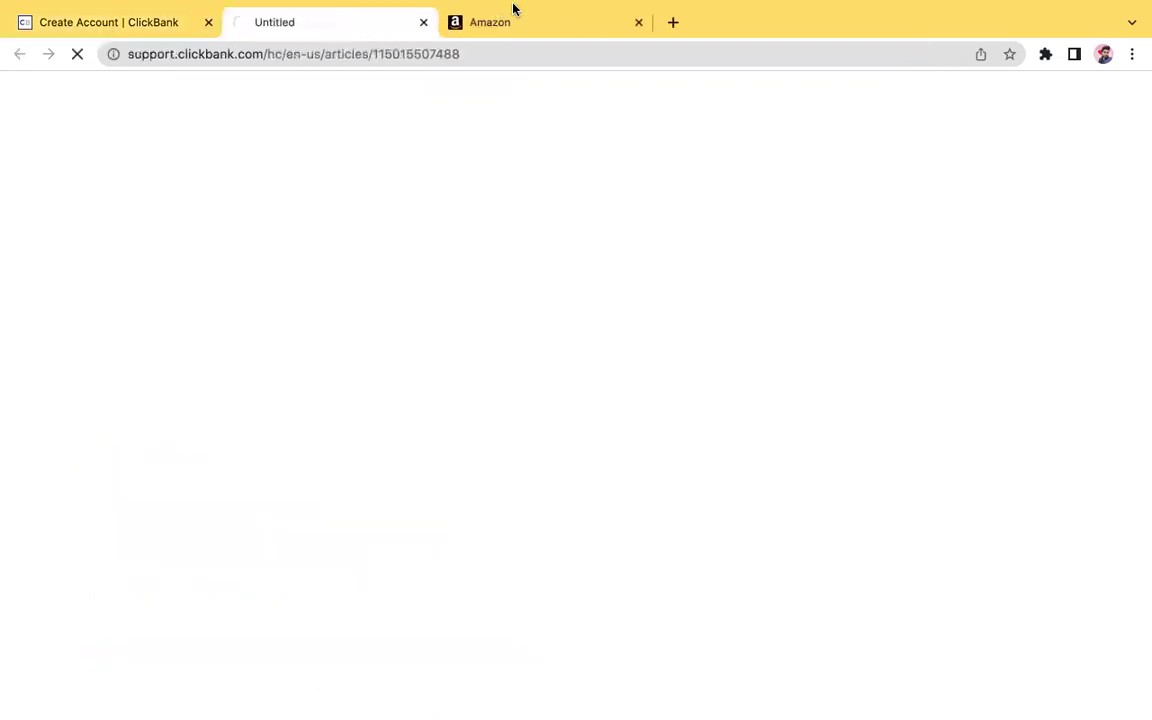
scroll(493, 249, "down", 2)
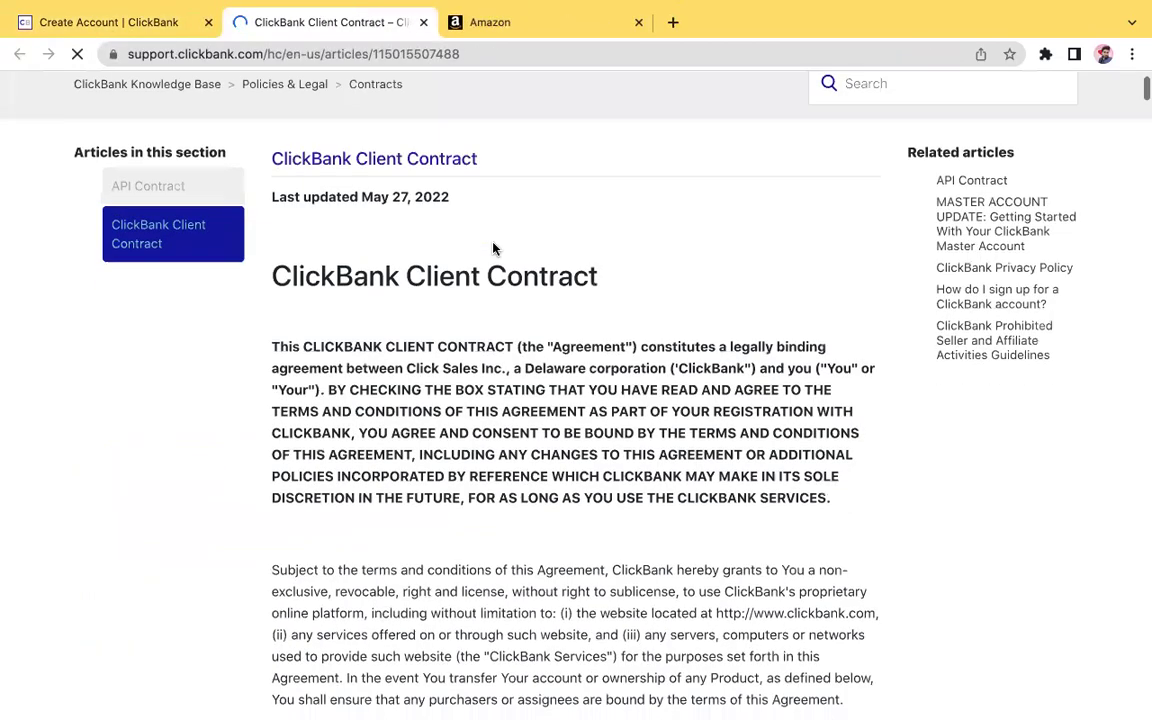
scroll(494, 249, "down", 10)
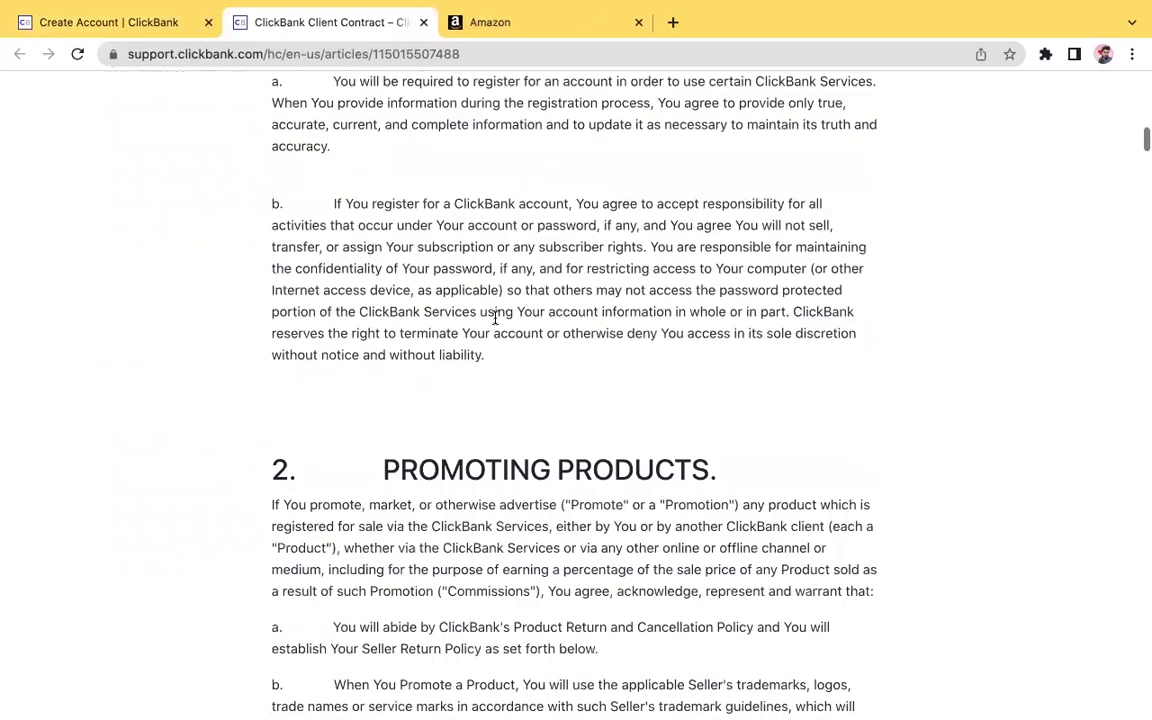
scroll(494, 318, "down", 3)
Step: Create the account, dismiss Chrome's save-password bubble, and decline the free community offer
left_click(85, 24)
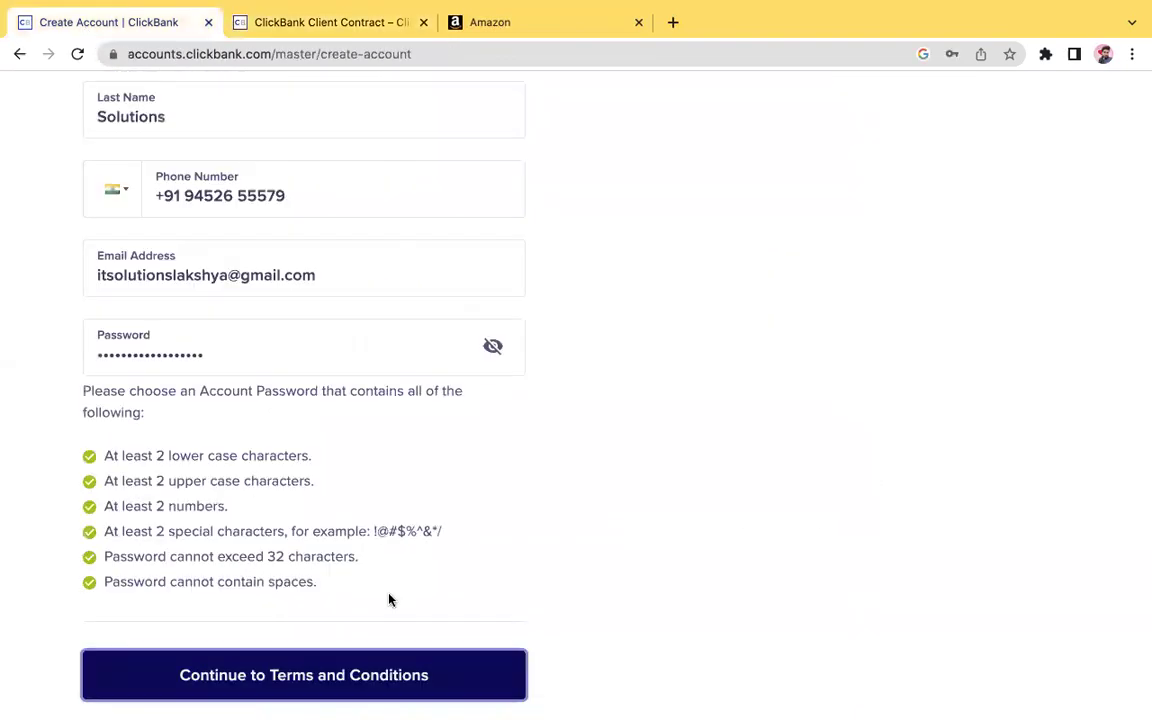
scroll(350, 660, "down", 3)
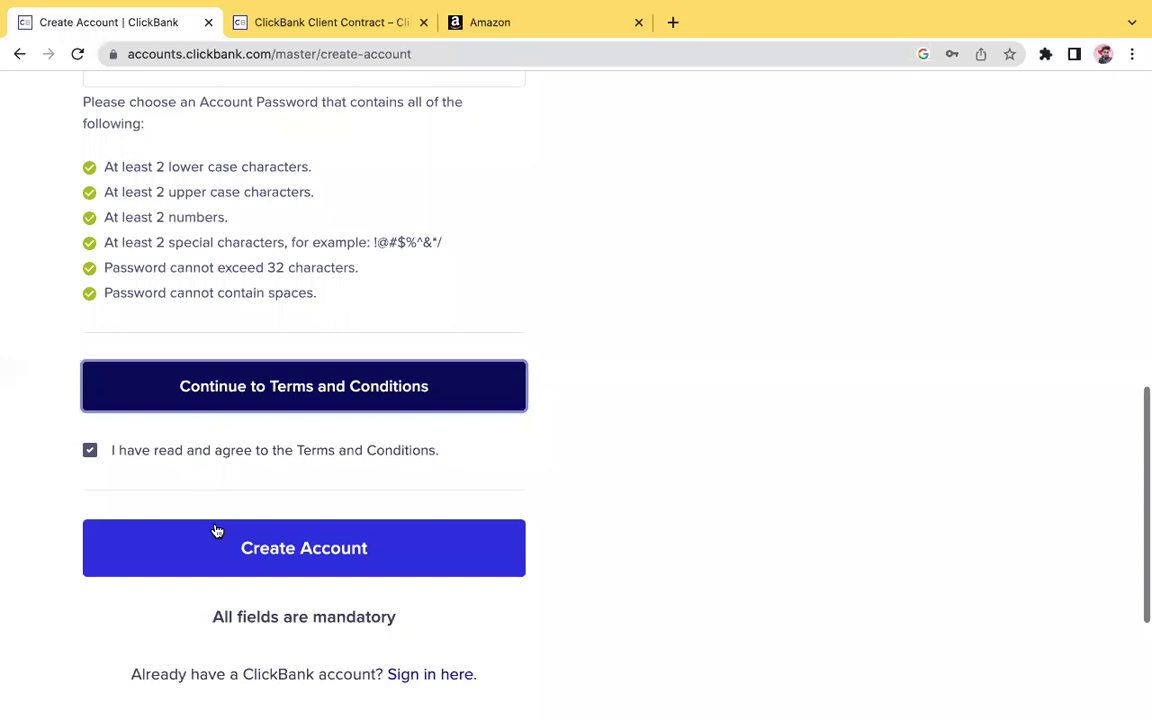
left_click(330, 565)
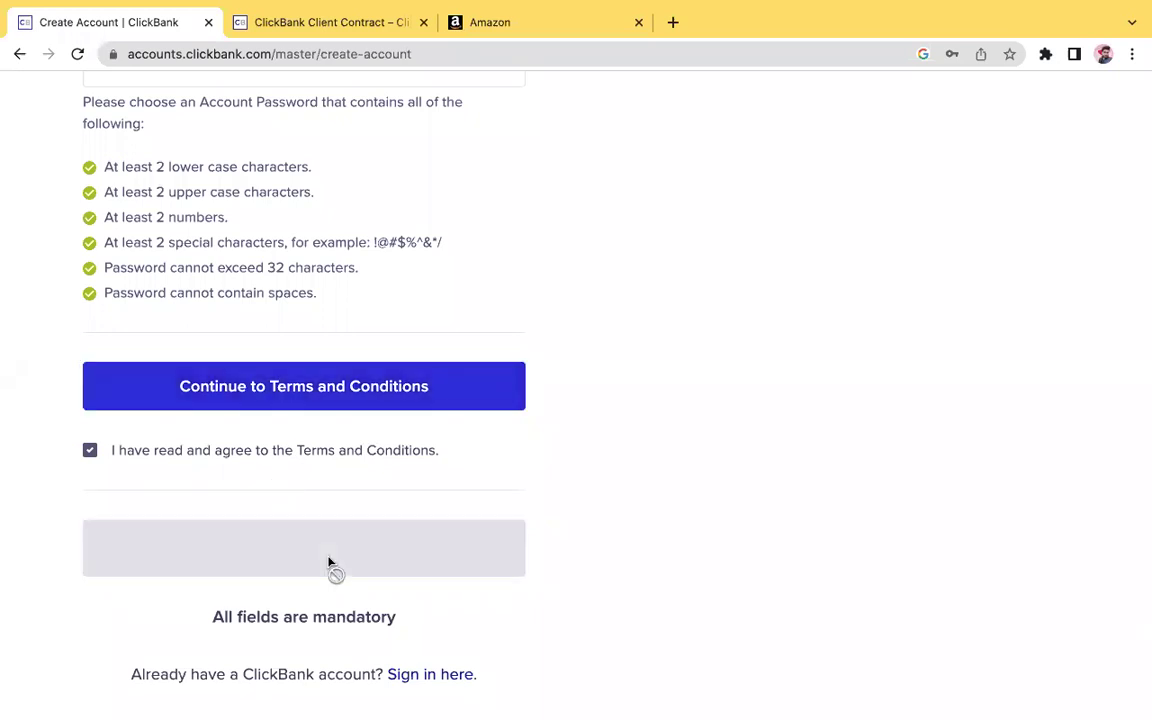
scroll(330, 565, "down", 2)
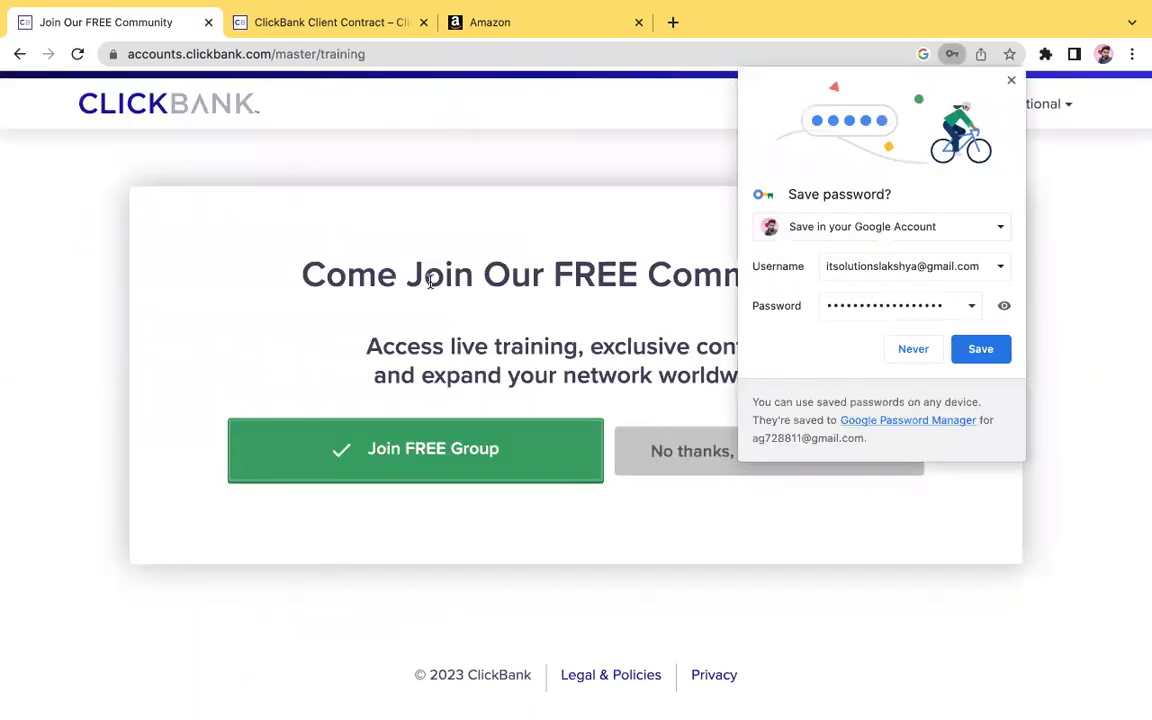
left_click(957, 350)
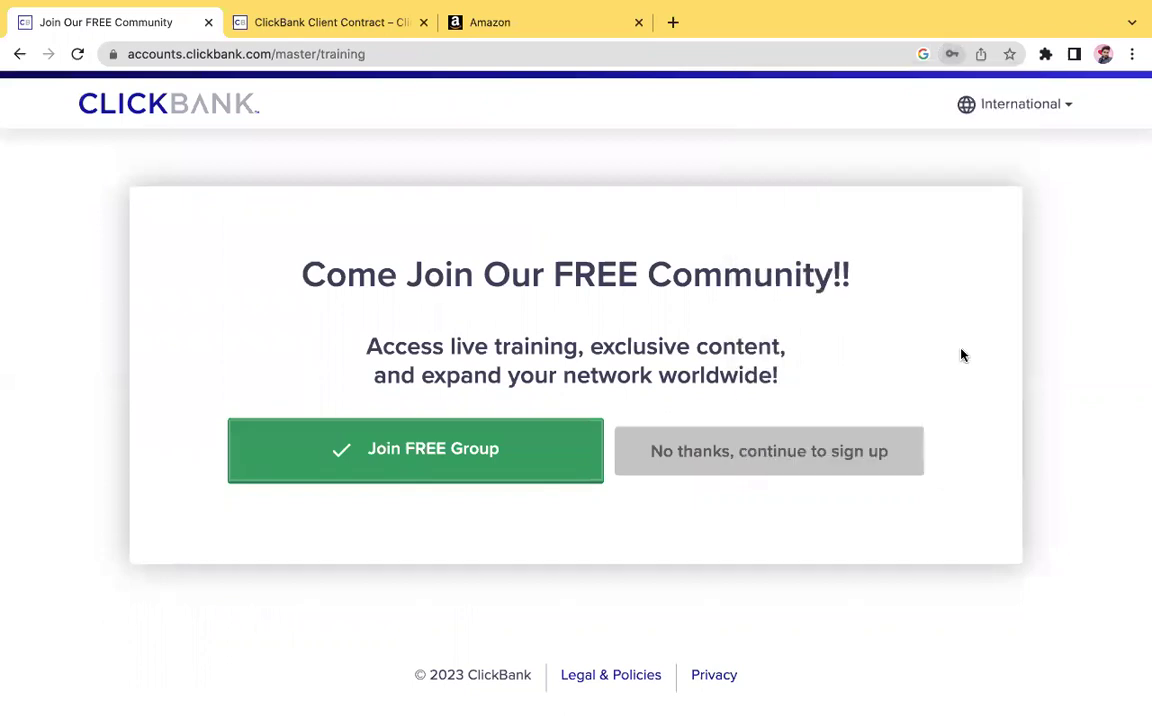
left_click(683, 455)
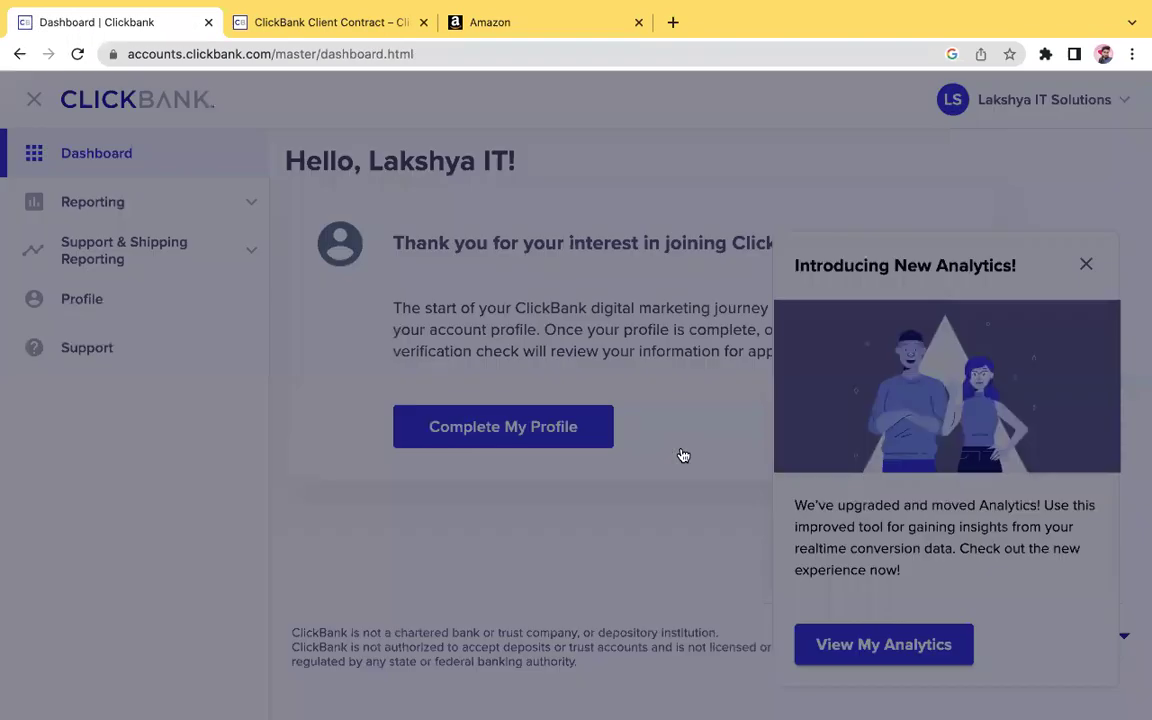
Step: Accept the suppression-list notice, open the downloaded XMissionDomain CSV, and close the New Analytics popup
scroll(603, 278, "down", 3)
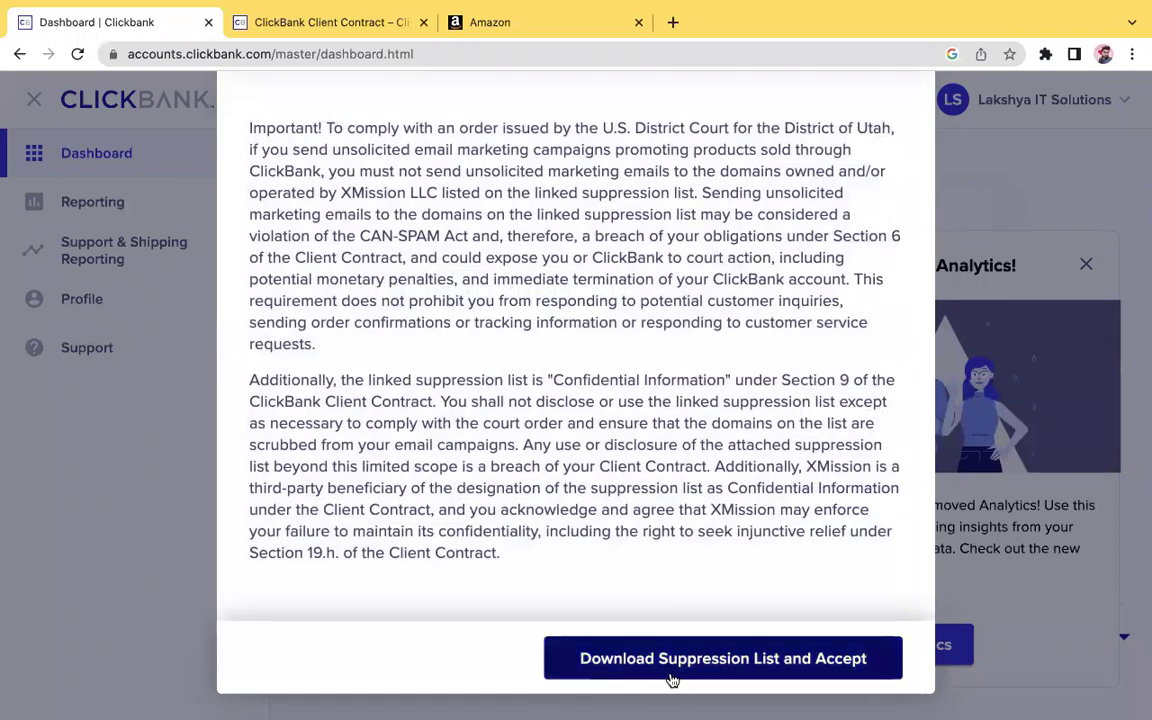
left_click(670, 679)
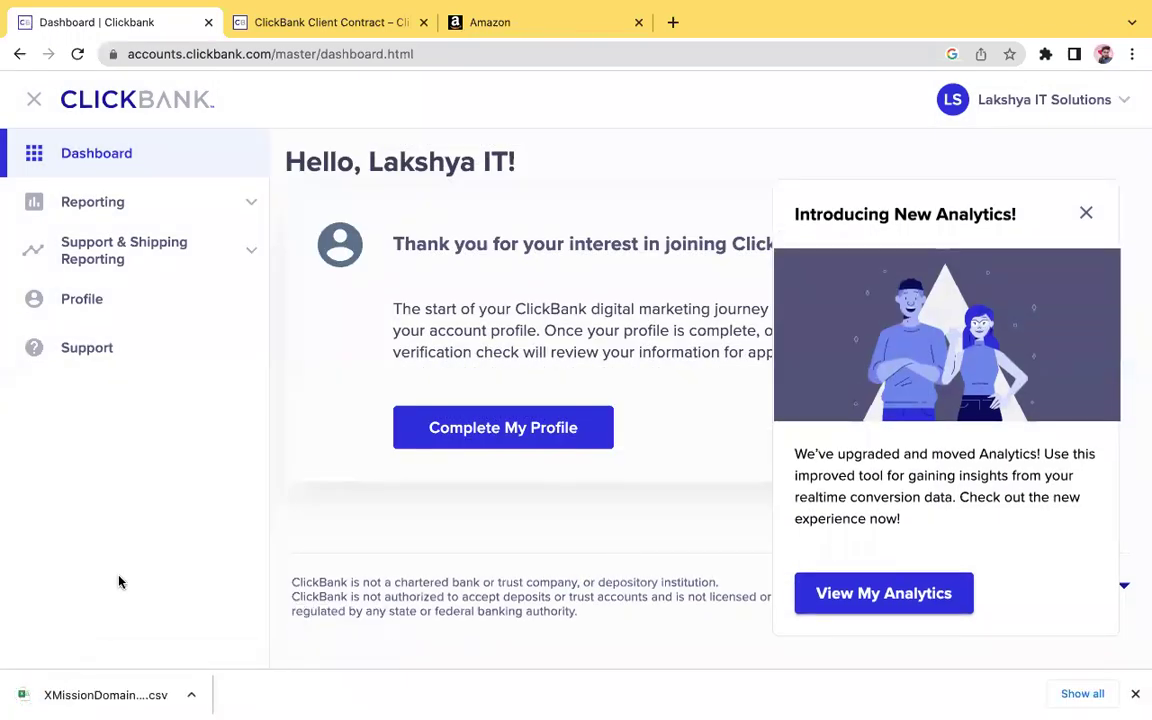
left_click(110, 694)
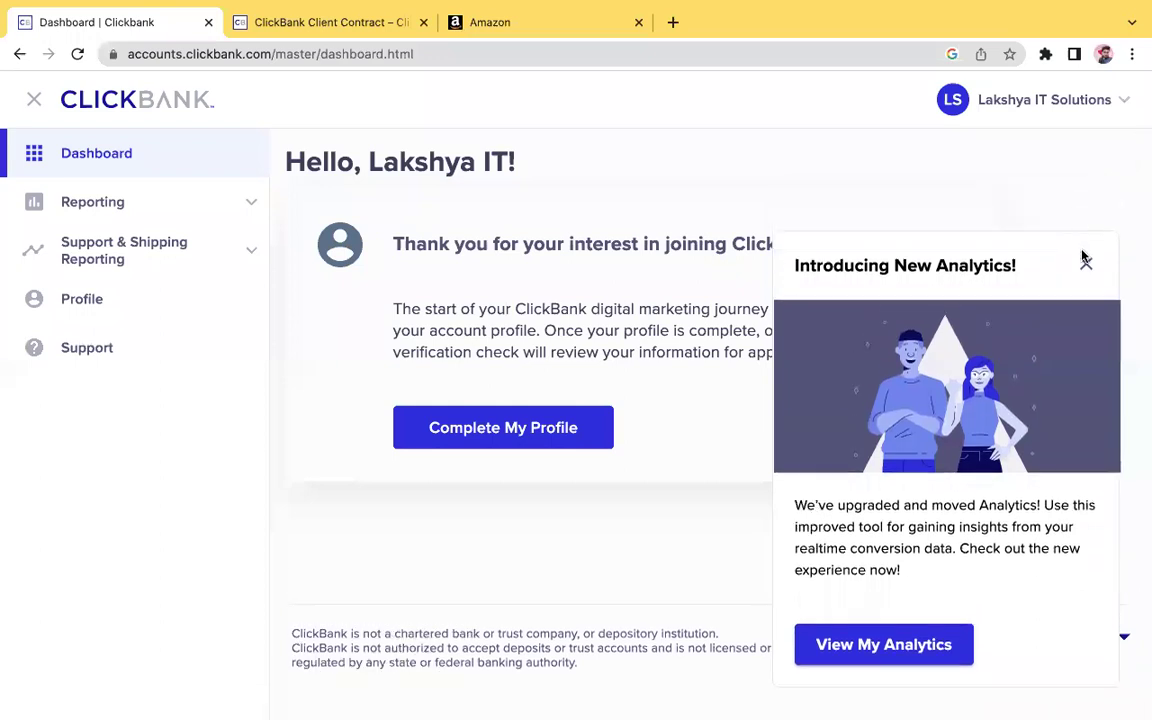
left_click(1085, 263)
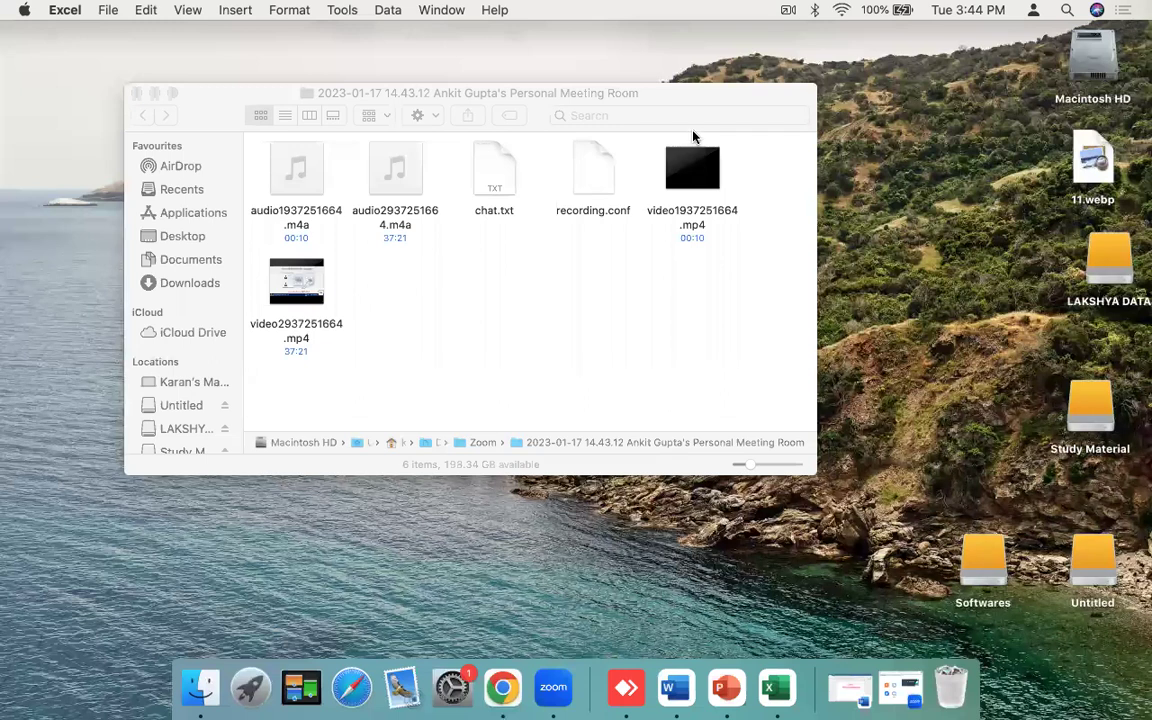
Step: Skim the XMissionDomains list in Excel, close it, and close the Zoom recording Finder window
left_click(779, 706)
left_click(57, 428)
scroll(66, 350, "down", 4)
scroll(66, 350, "down", 20)
scroll(66, 350, "down", 2)
left_click(20, 32)
left_click(250, 290)
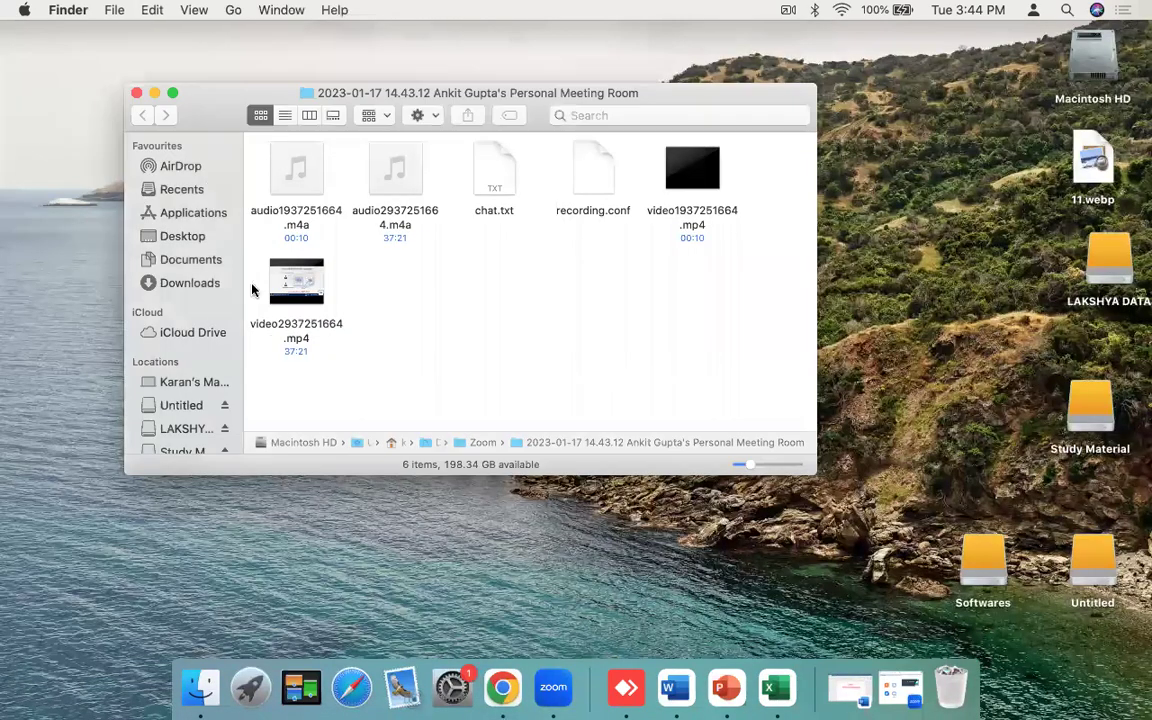
key("super+w")
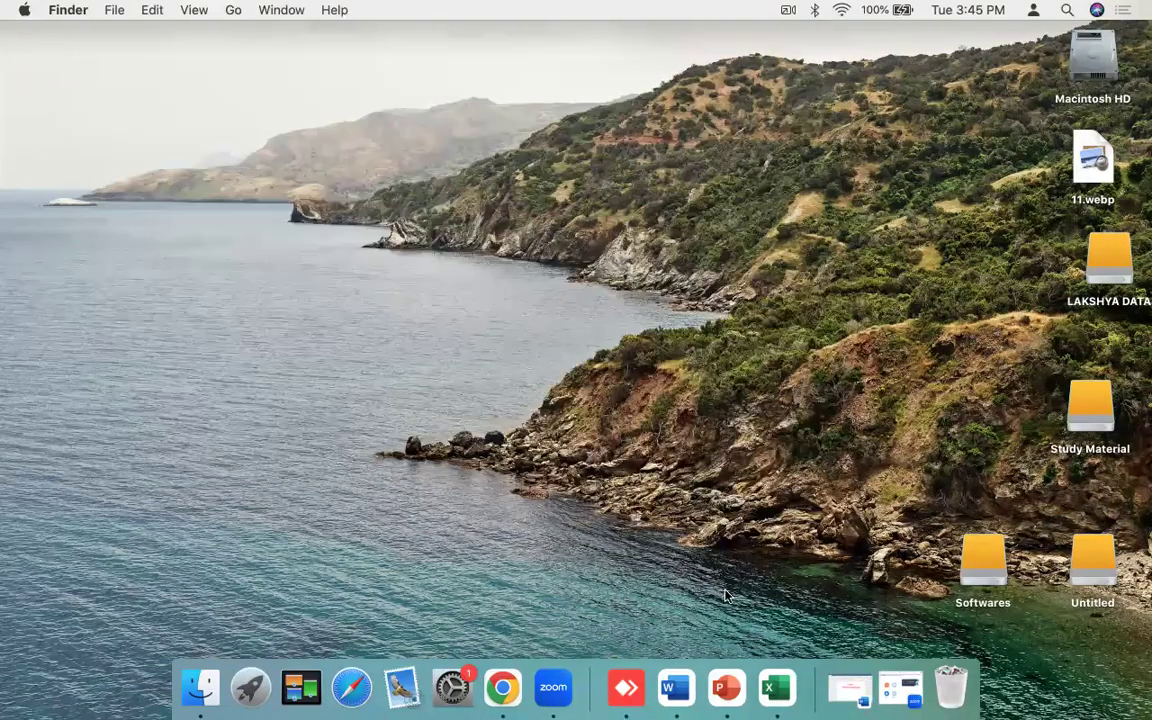
Step: Open the profile form and enter the recovery e-mail and street address
left_click(502, 687)
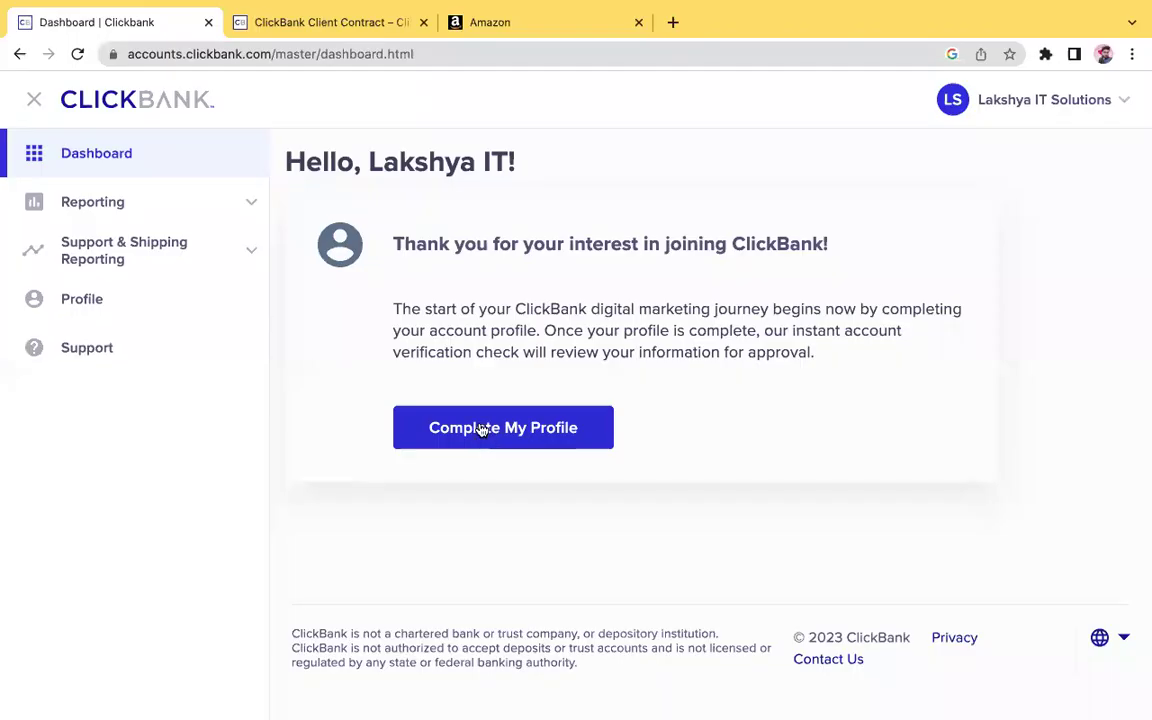
left_click(482, 429)
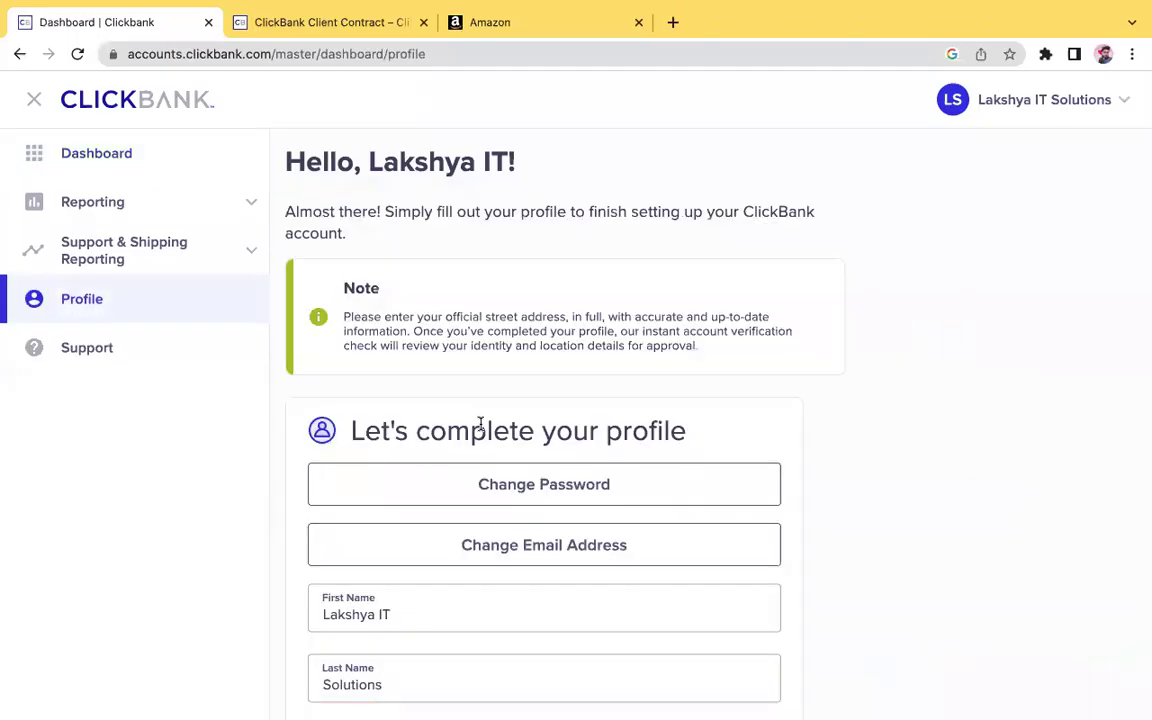
scroll(481, 423, "down", 1)
scroll(481, 424, "down", 5)
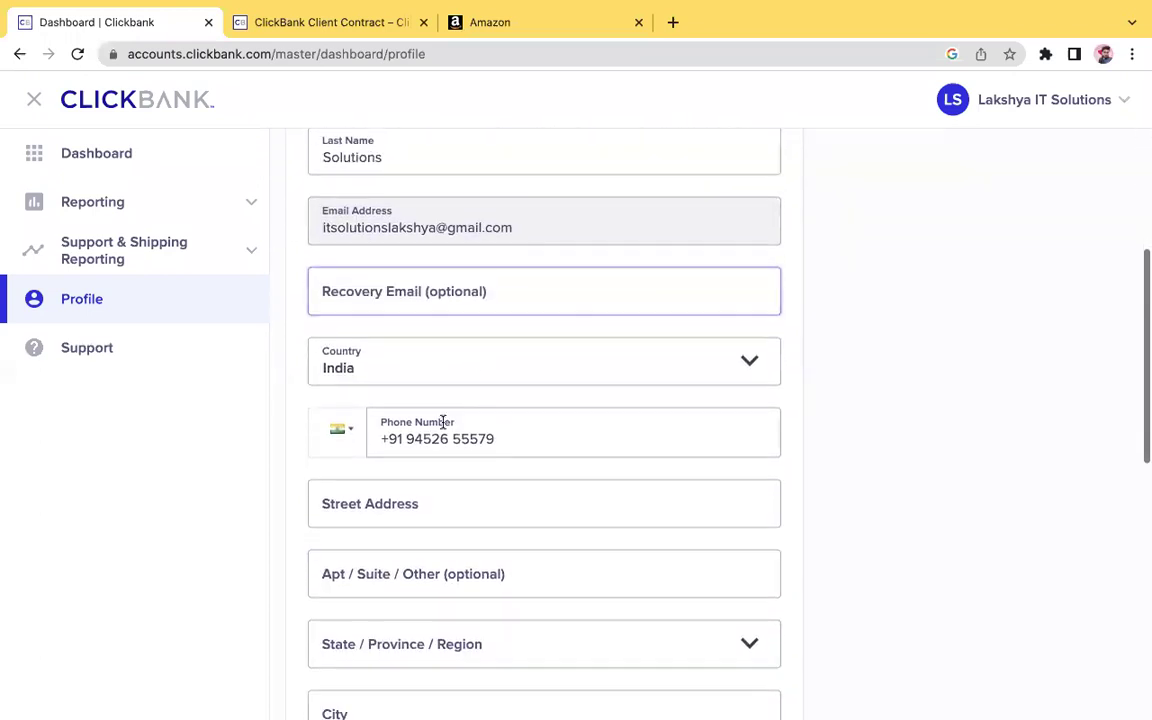
left_click(375, 288)
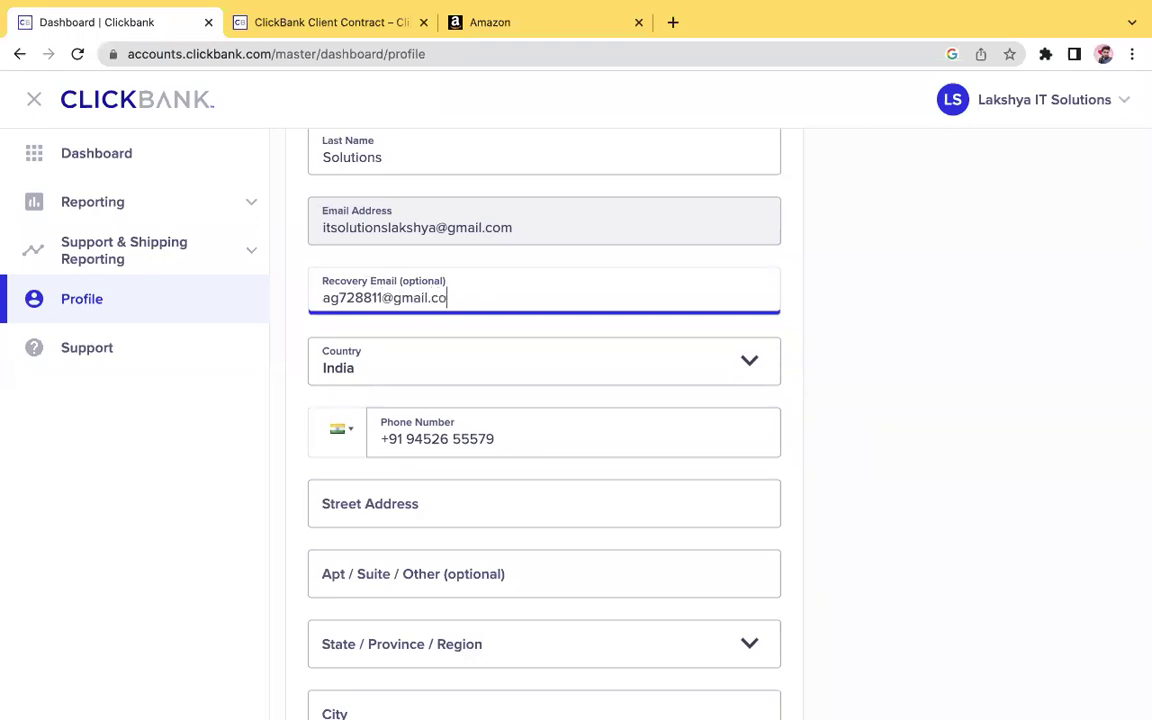
key("Tab")
key("Tab")
key("Tab")
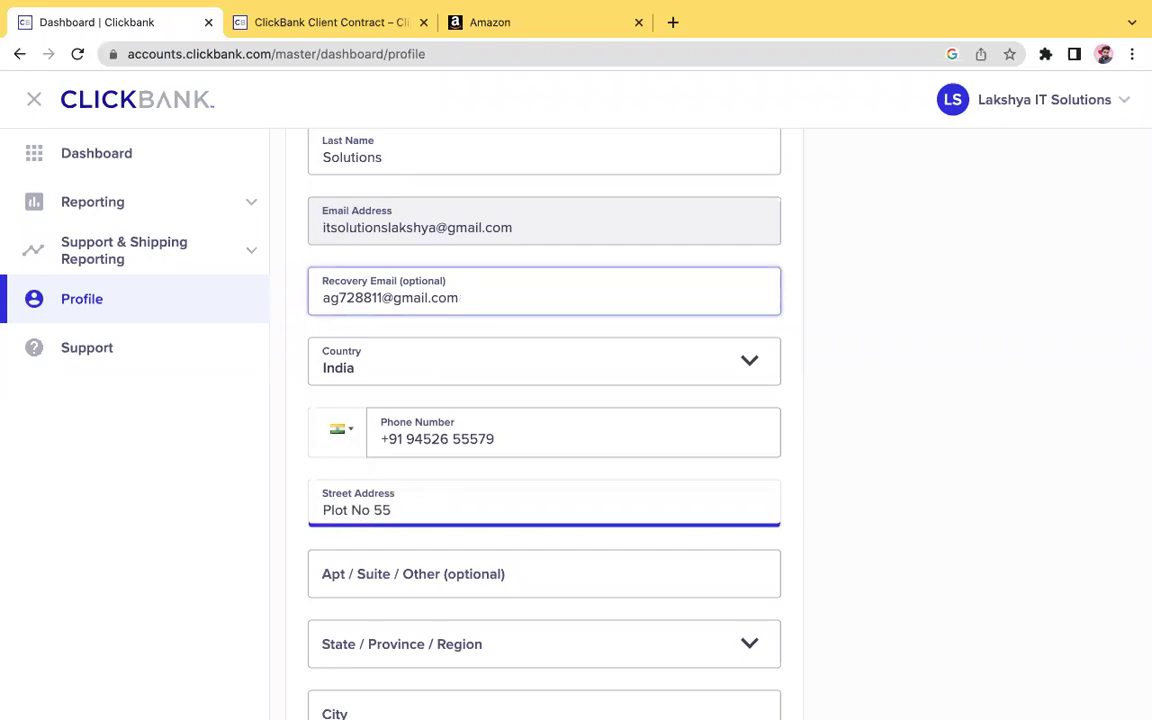
Step: Fill in the apartment line, state, city and zip code of the address
key("Tab")
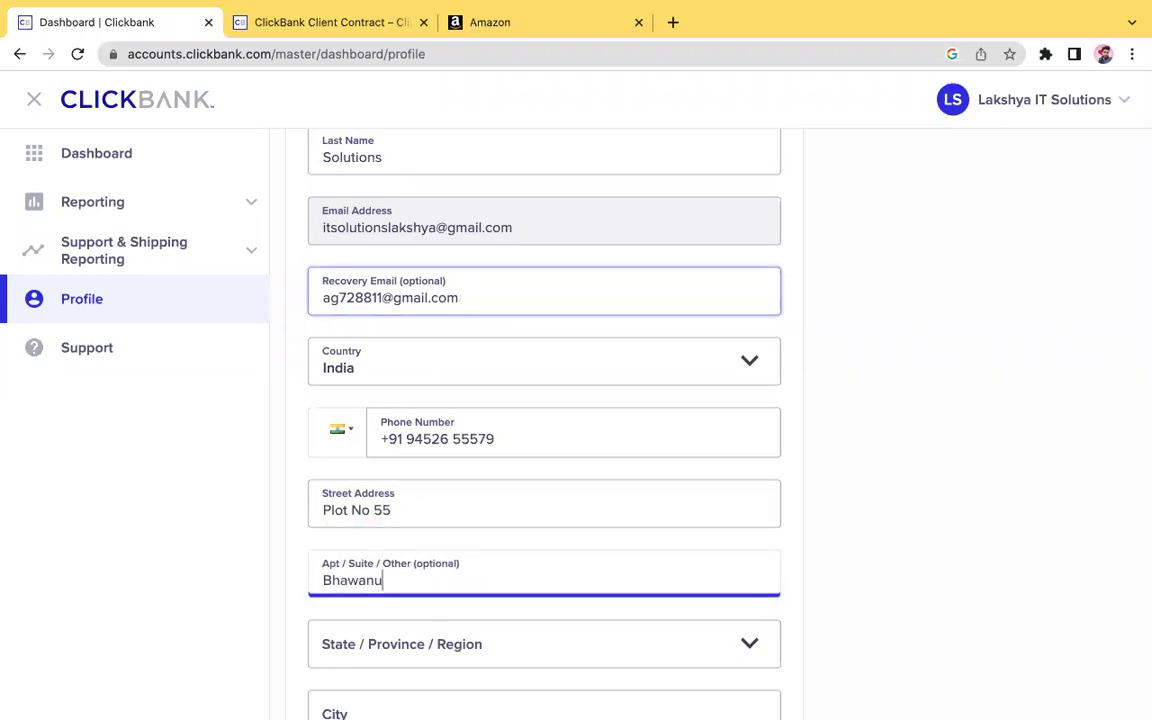
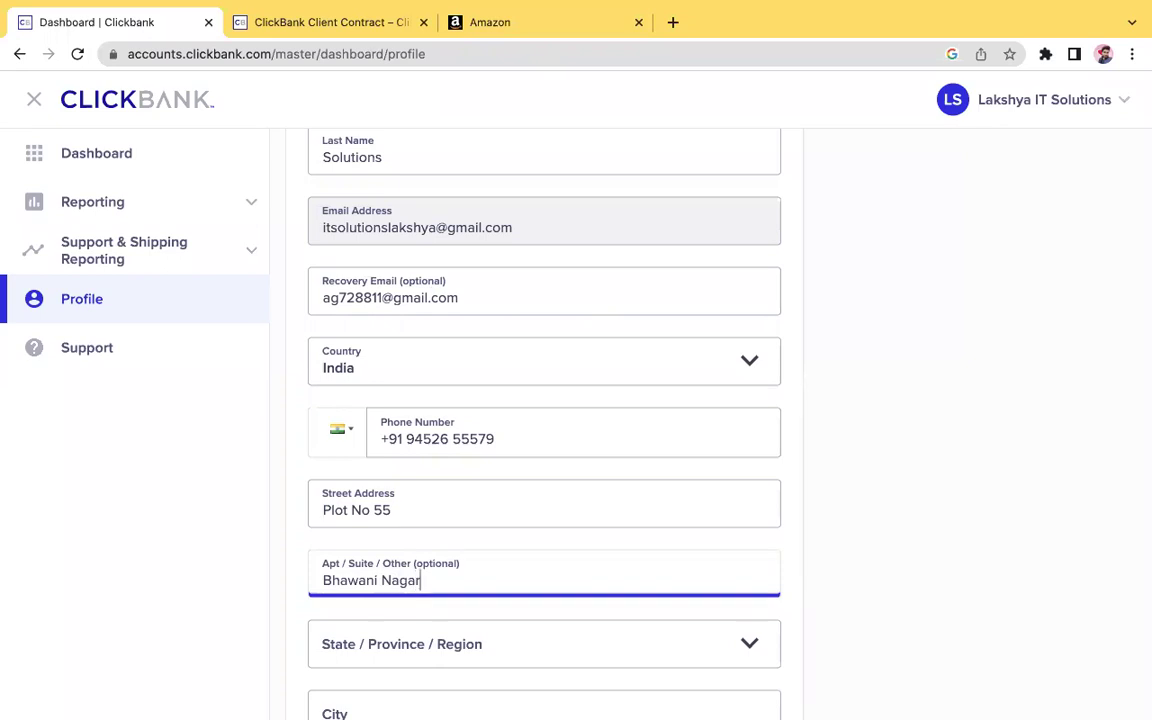
key("Tab")
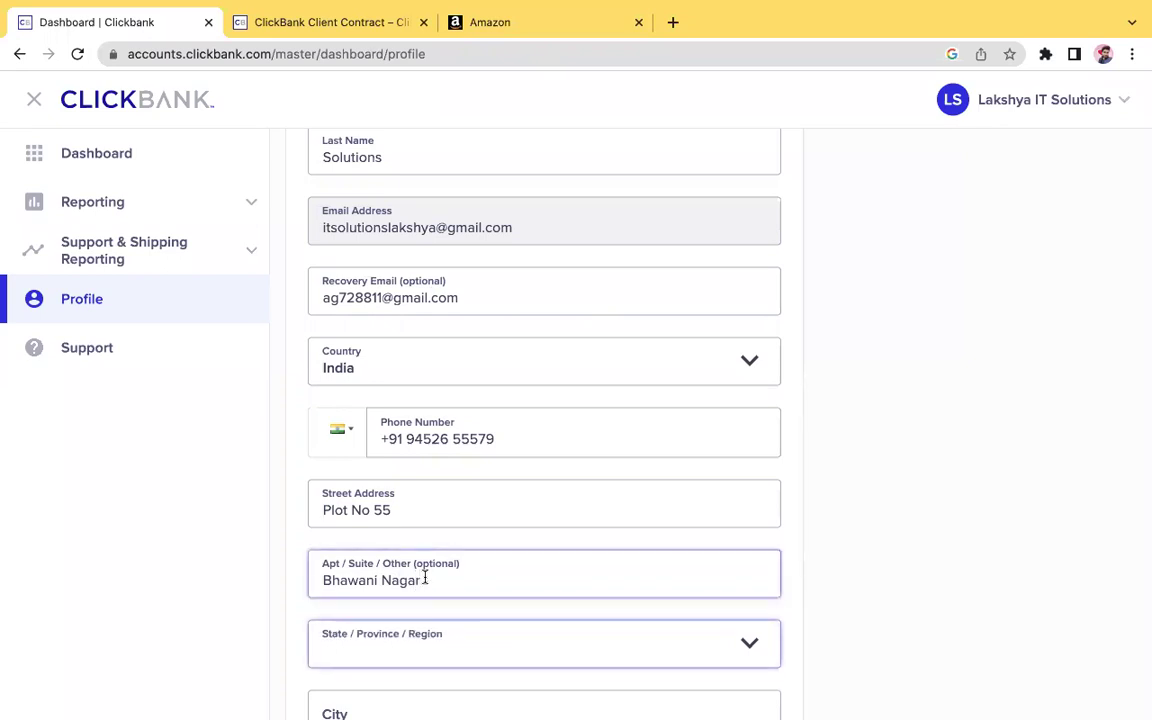
left_click(442, 573)
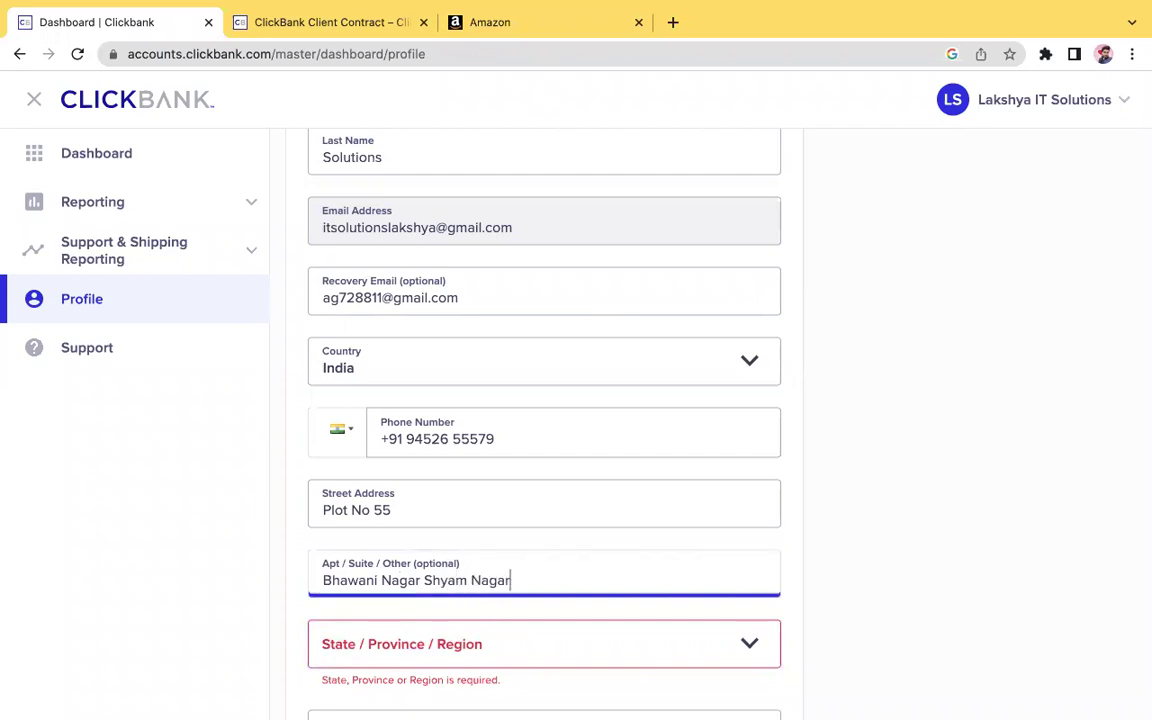
key("Tab")
key("u")
key("Tab")
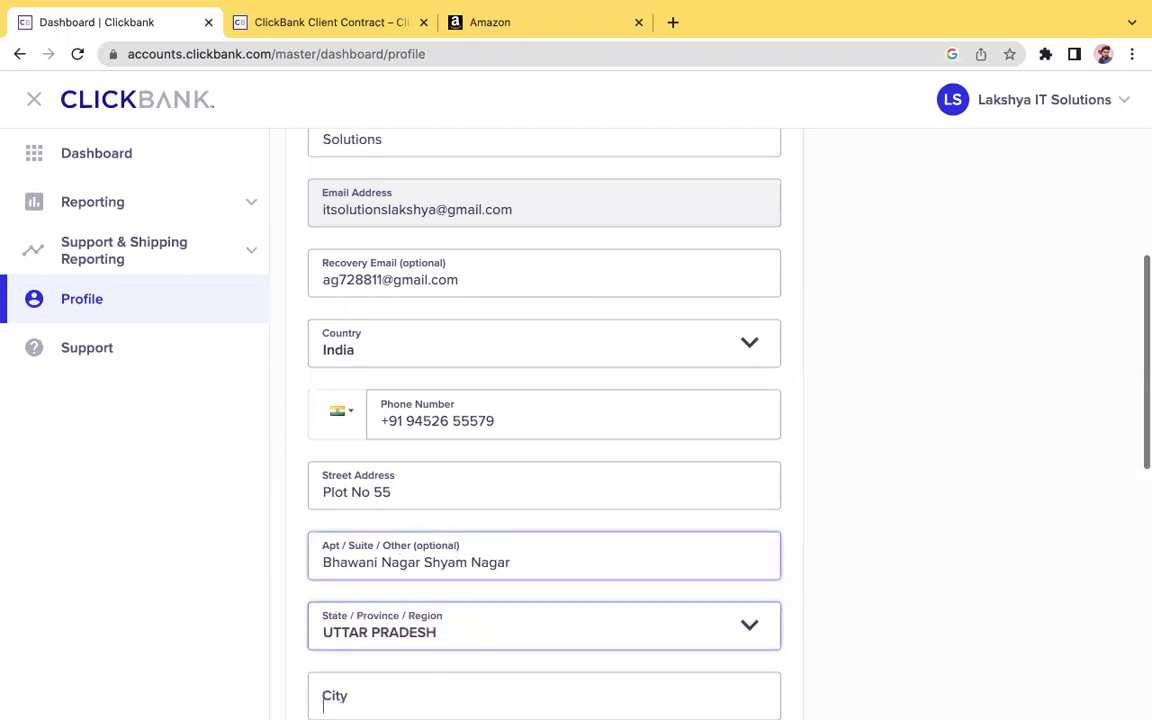
type("Kanpur")
key("Tab")
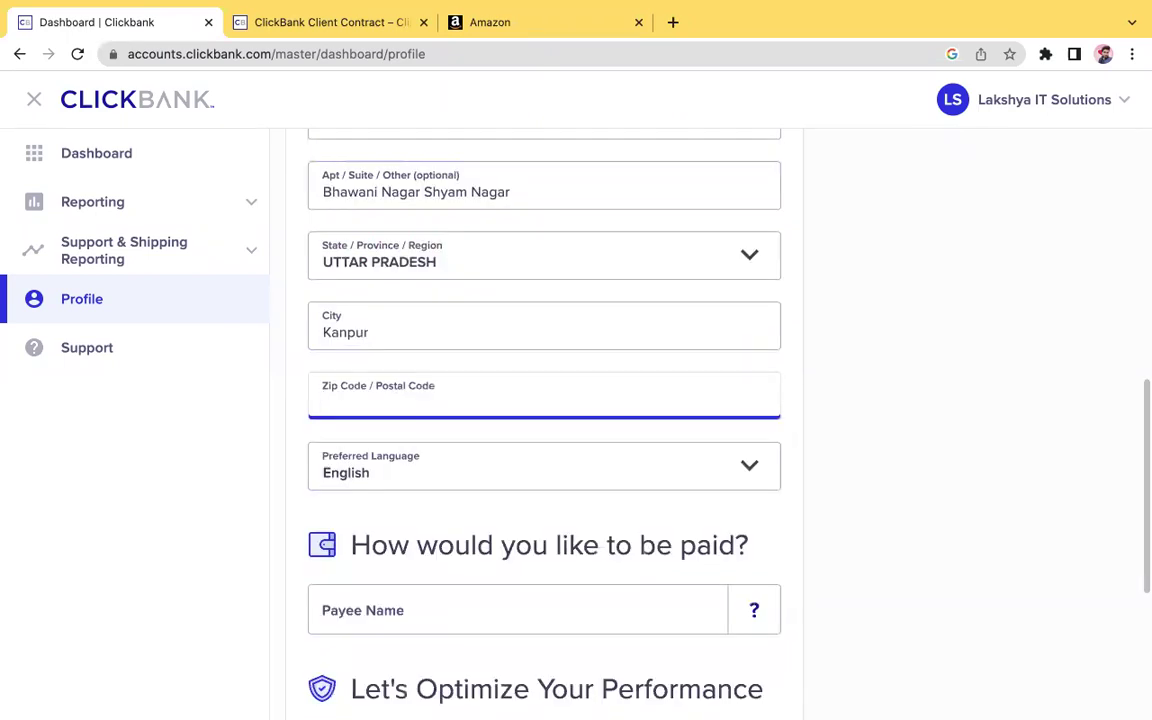
type("20801")
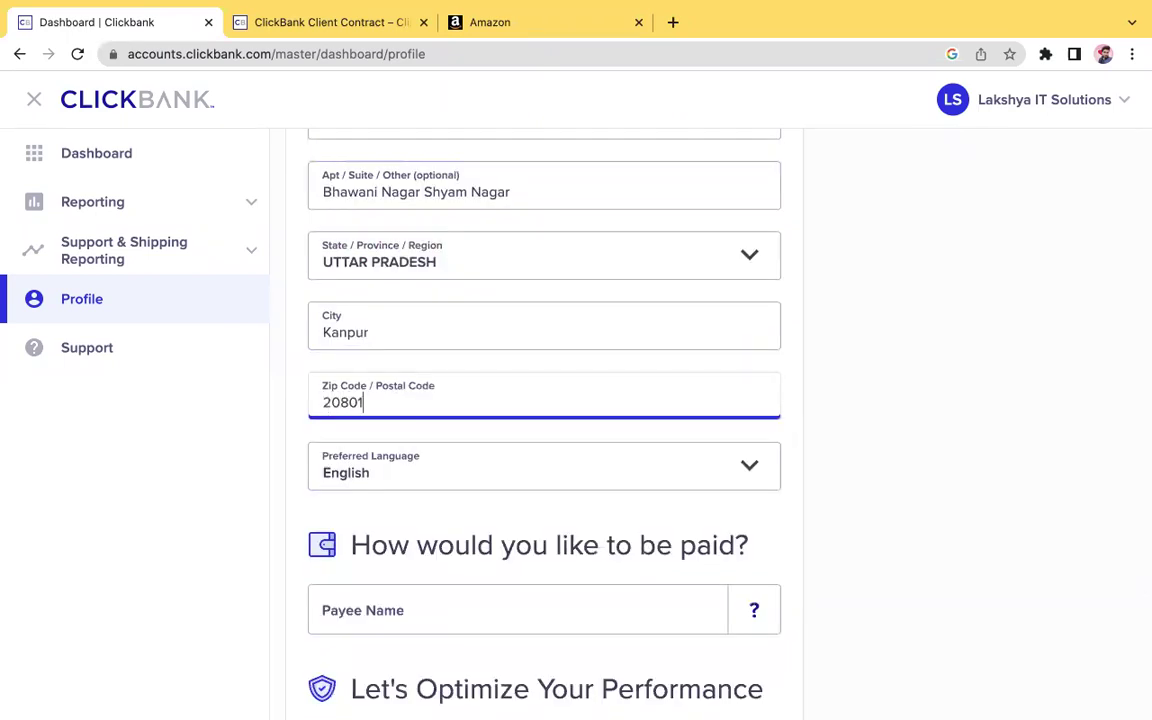
key("Tab")
key("Tab")
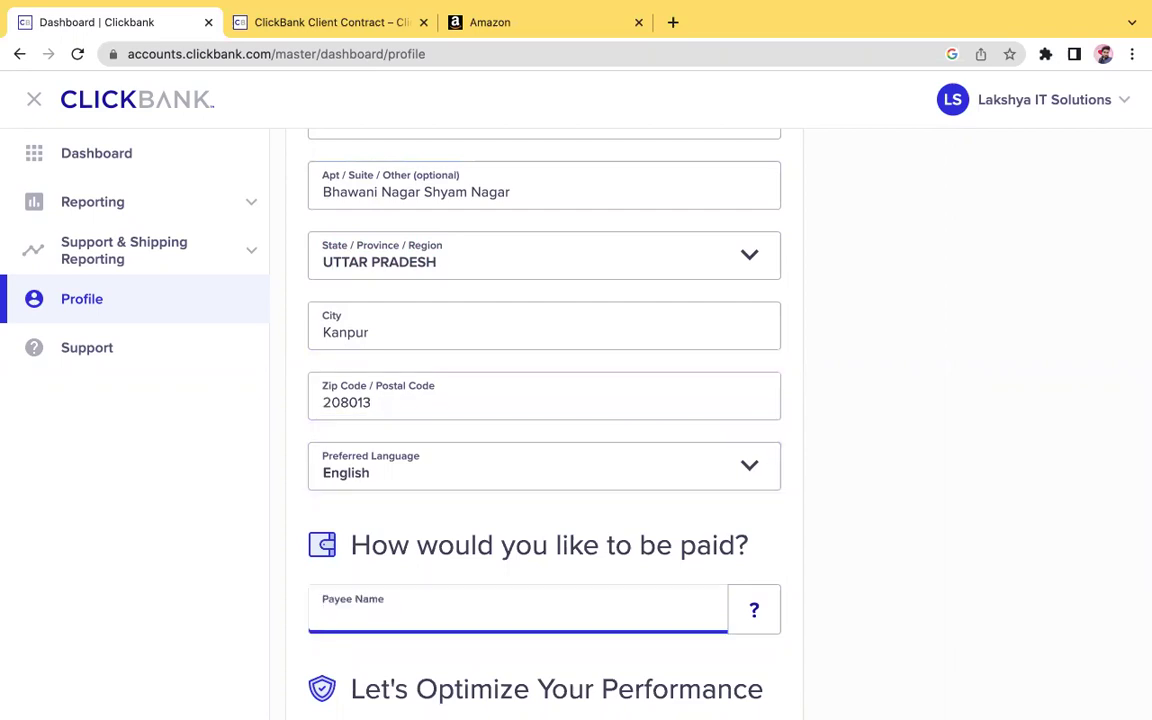
Step: Enter the business payee name on the profile
left_click(940, 502)
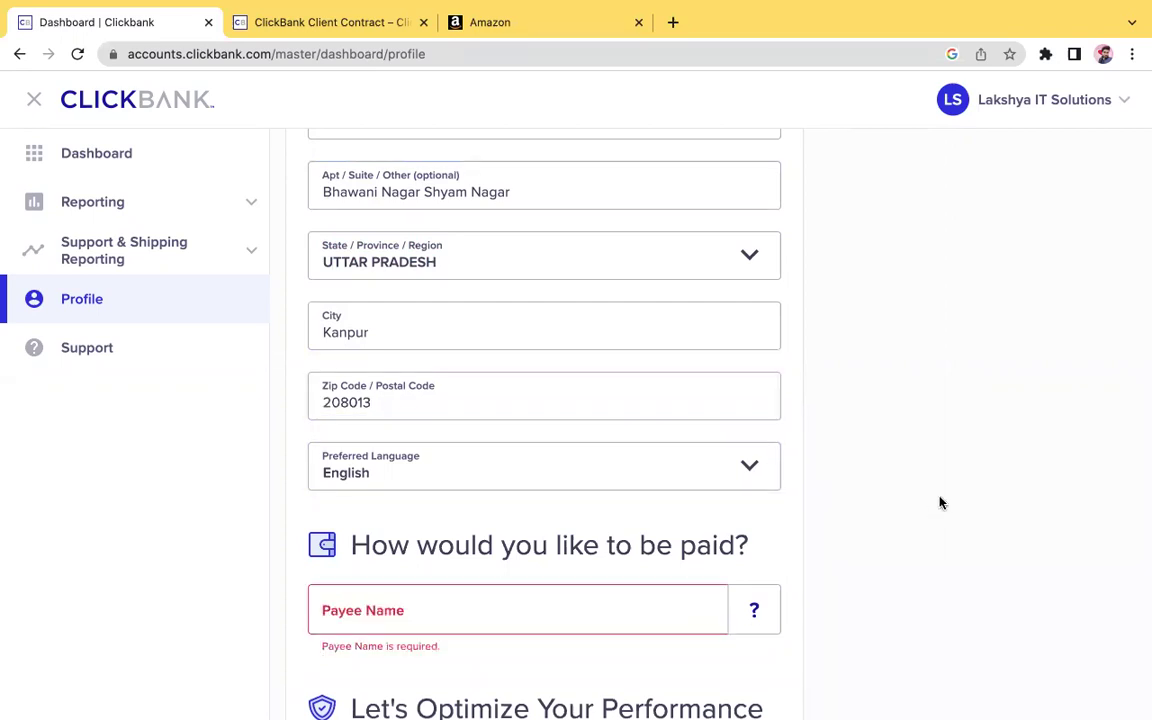
scroll(940, 502, "down", 5)
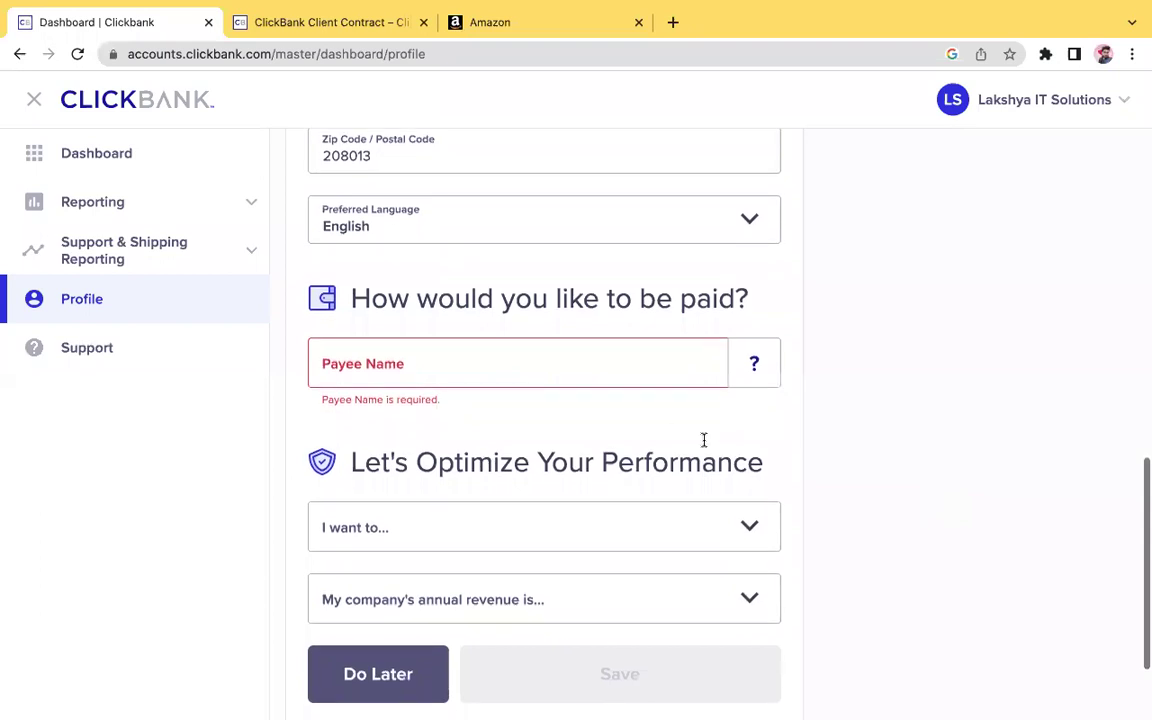
left_click(643, 371)
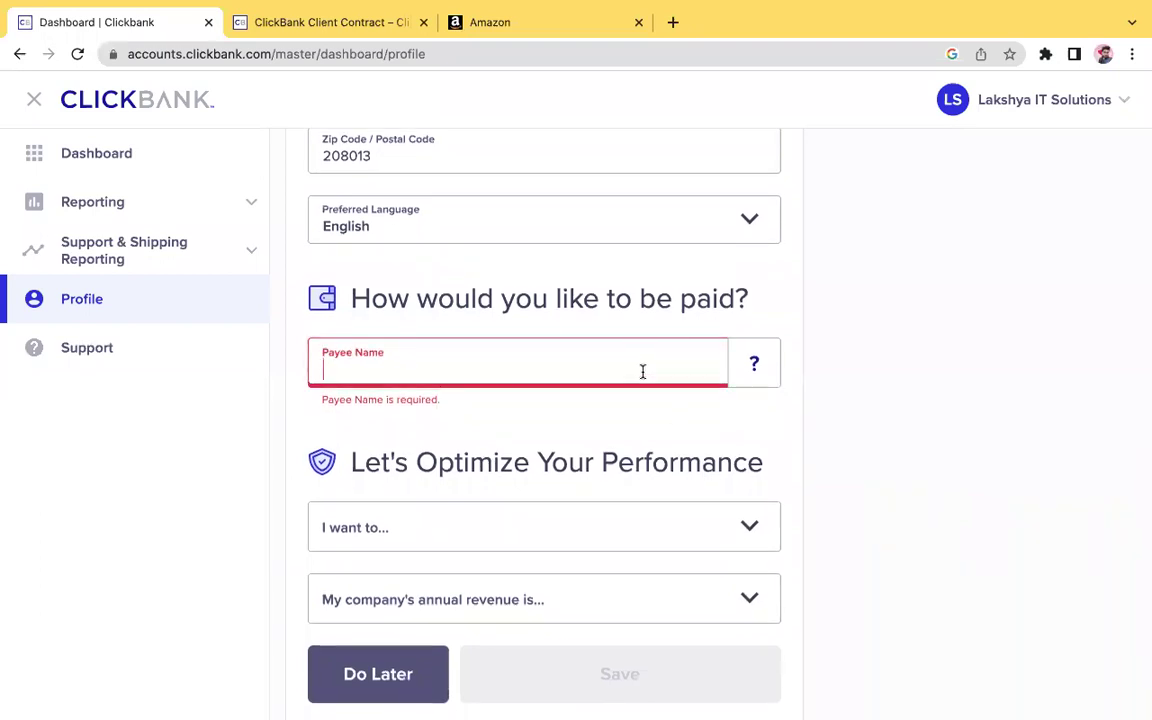
type("LAKSJU")
key("BackSpace")
key("BackSpace")
type("HYA IT SOLUTIONS")
Step: Choose 'Promote products as an affiliate' and '$0 - $25K' revenue, then save the profile
left_click(584, 506)
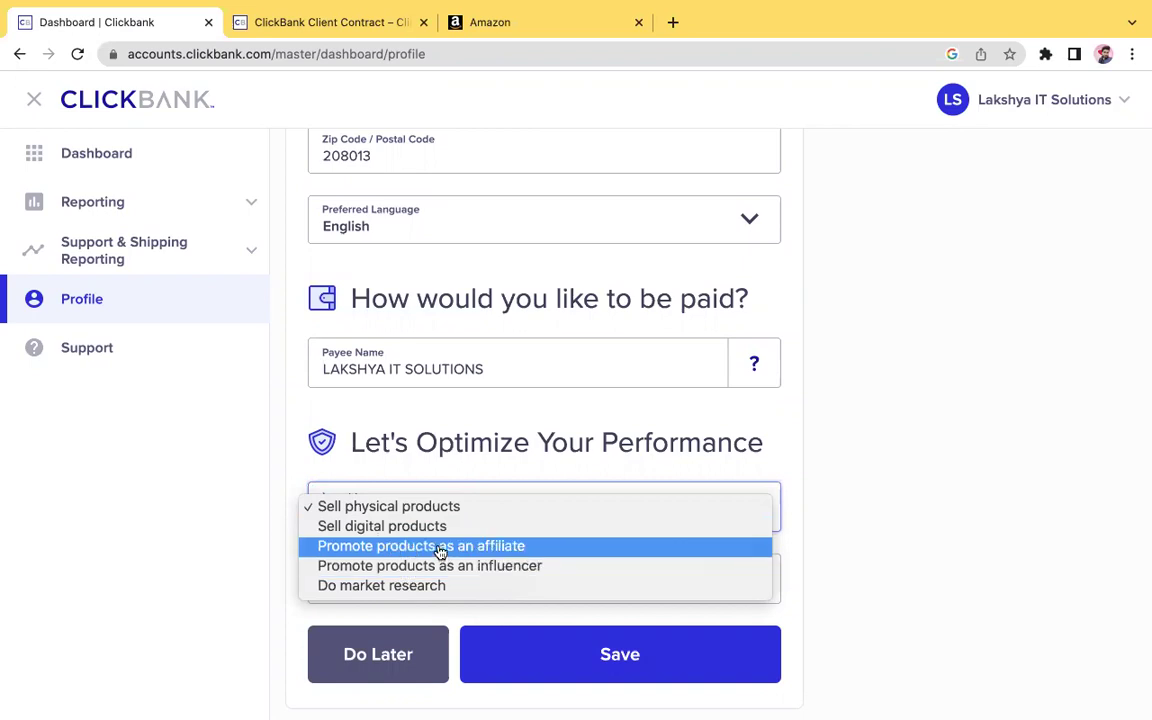
left_click(440, 548)
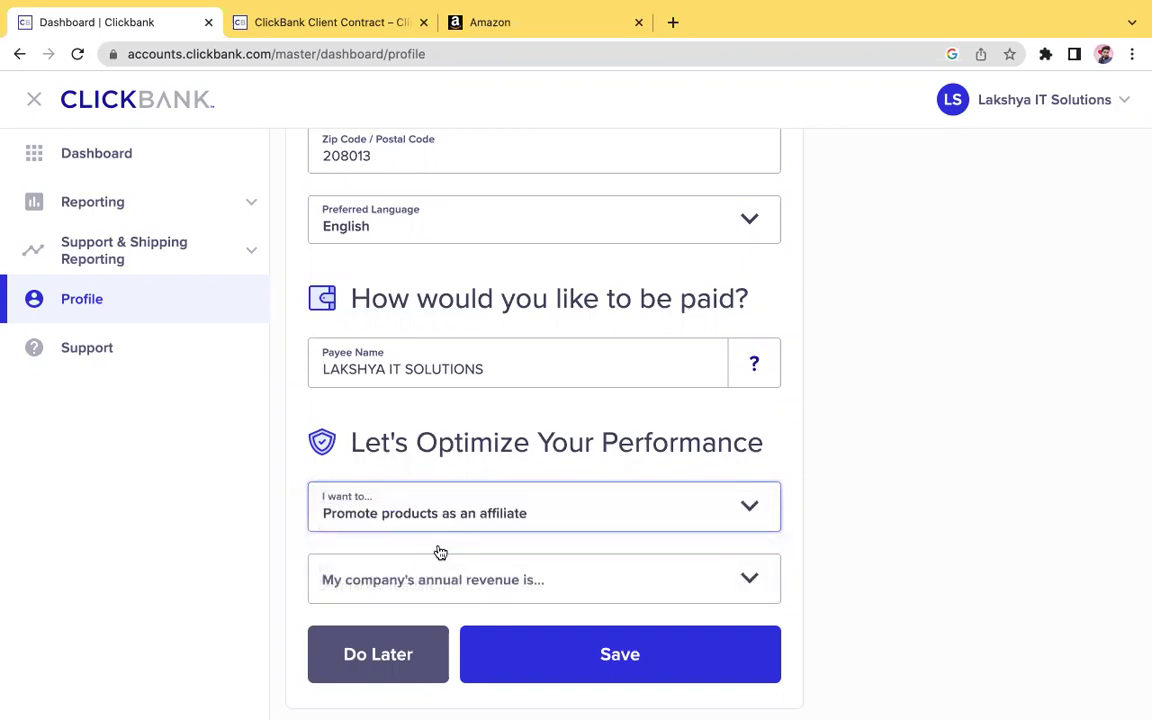
left_click(460, 583)
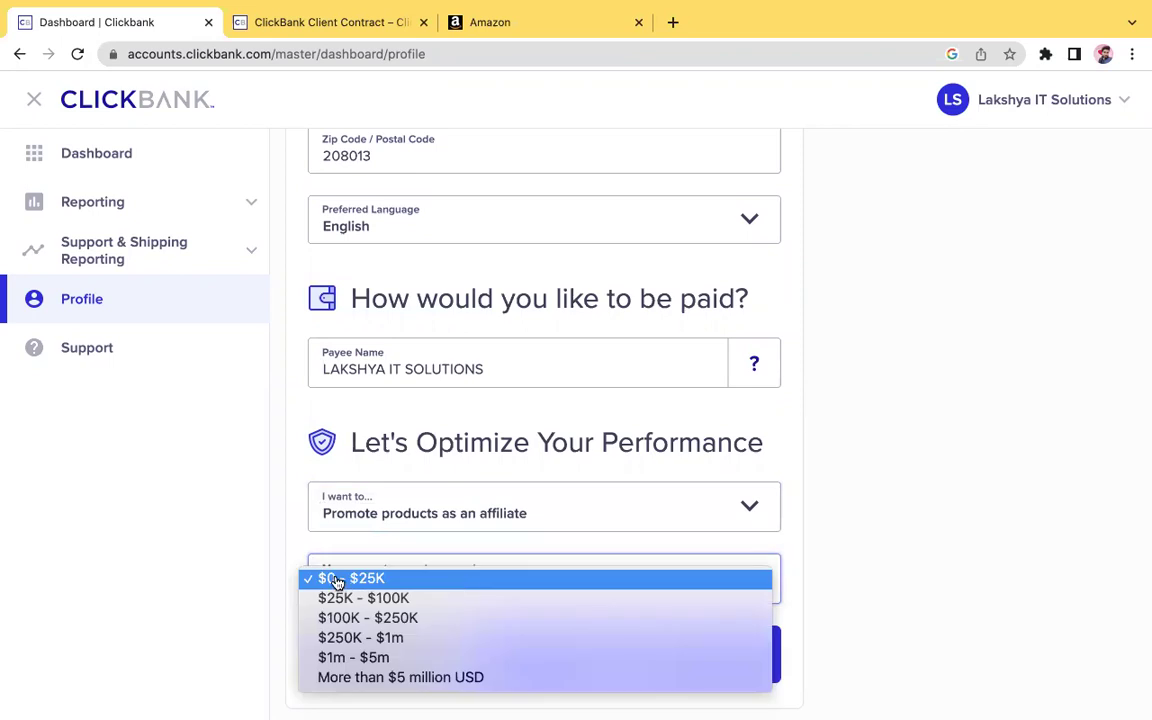
left_click(337, 580)
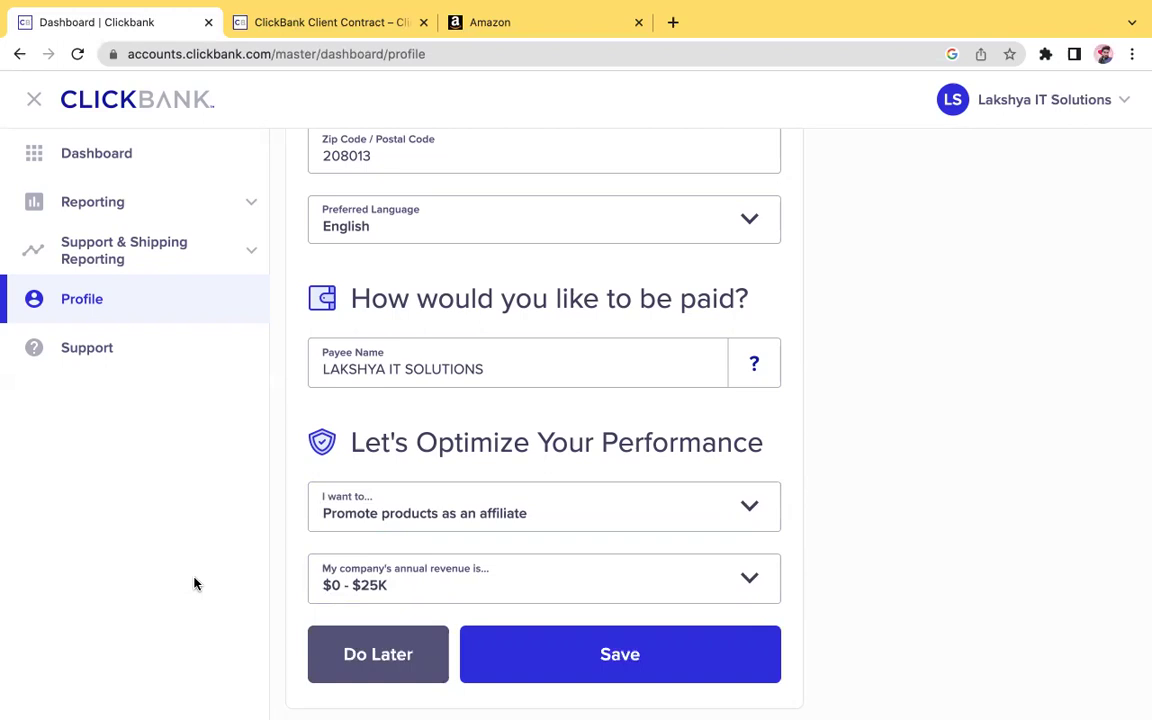
left_click(571, 661)
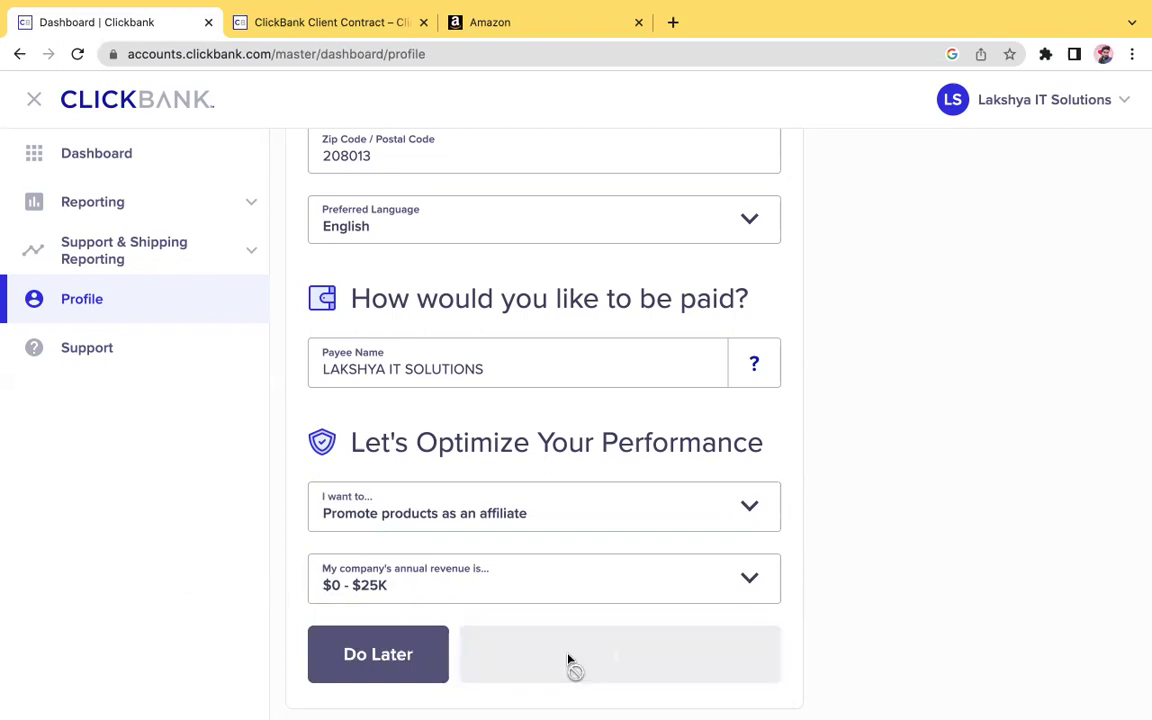
scroll(567, 661, "down", 15)
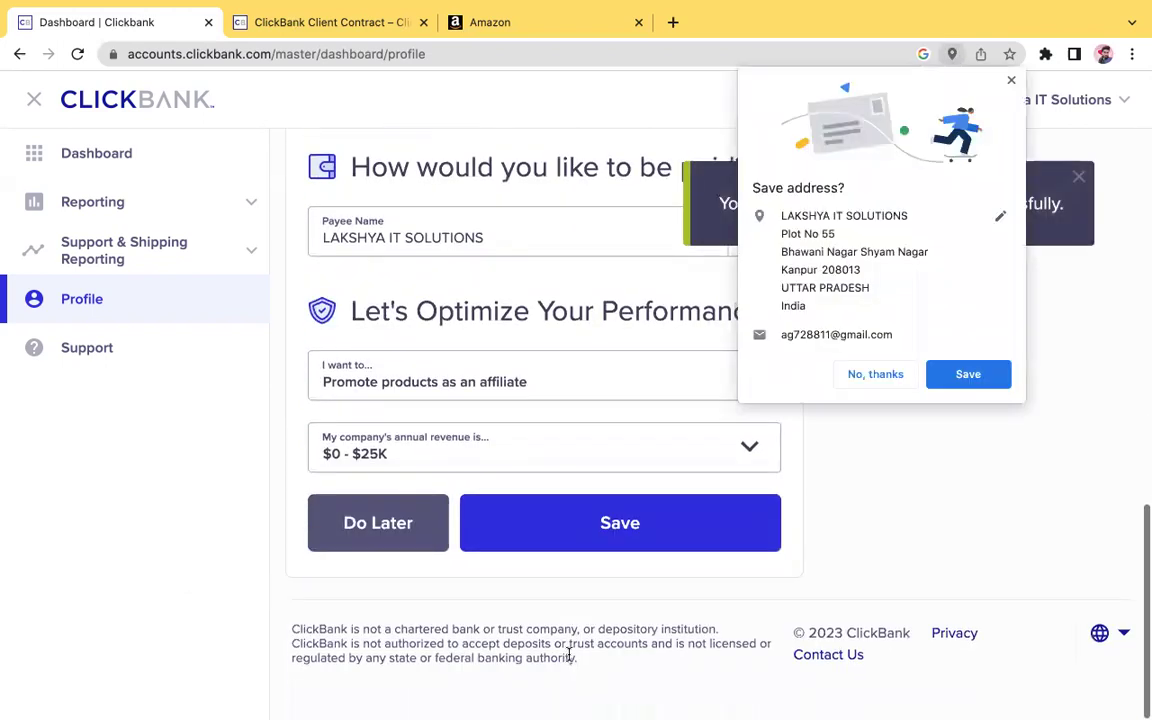
scroll(569, 654, "up", 6)
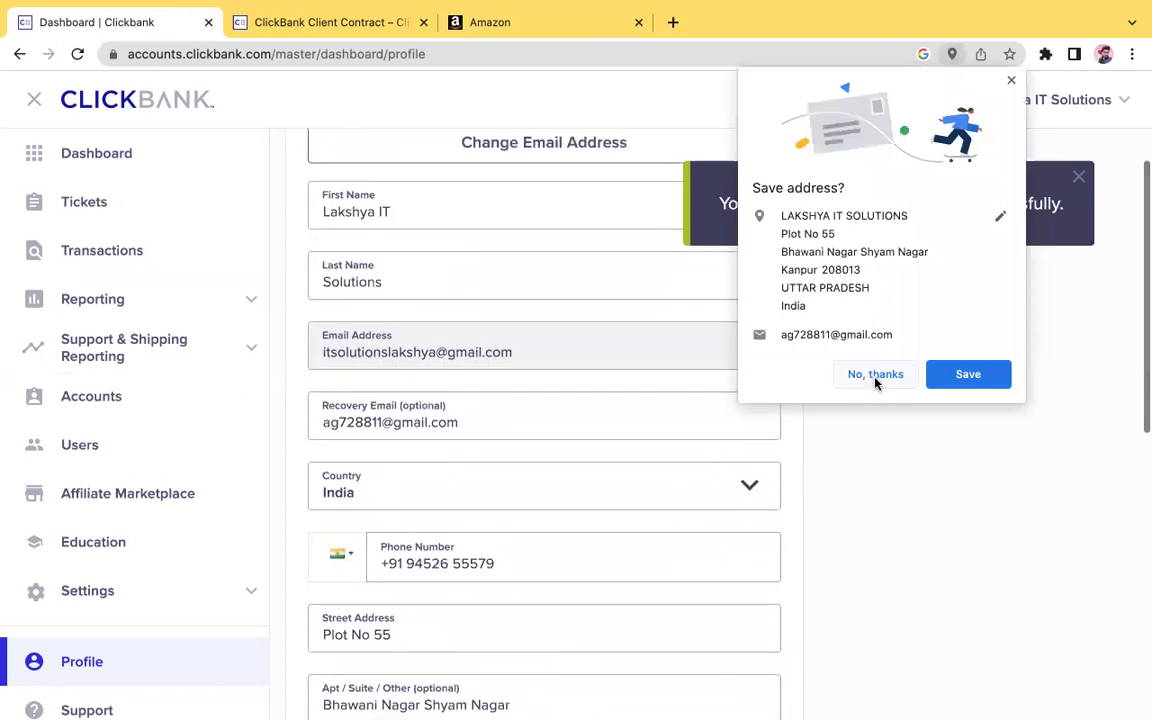
left_click(876, 377)
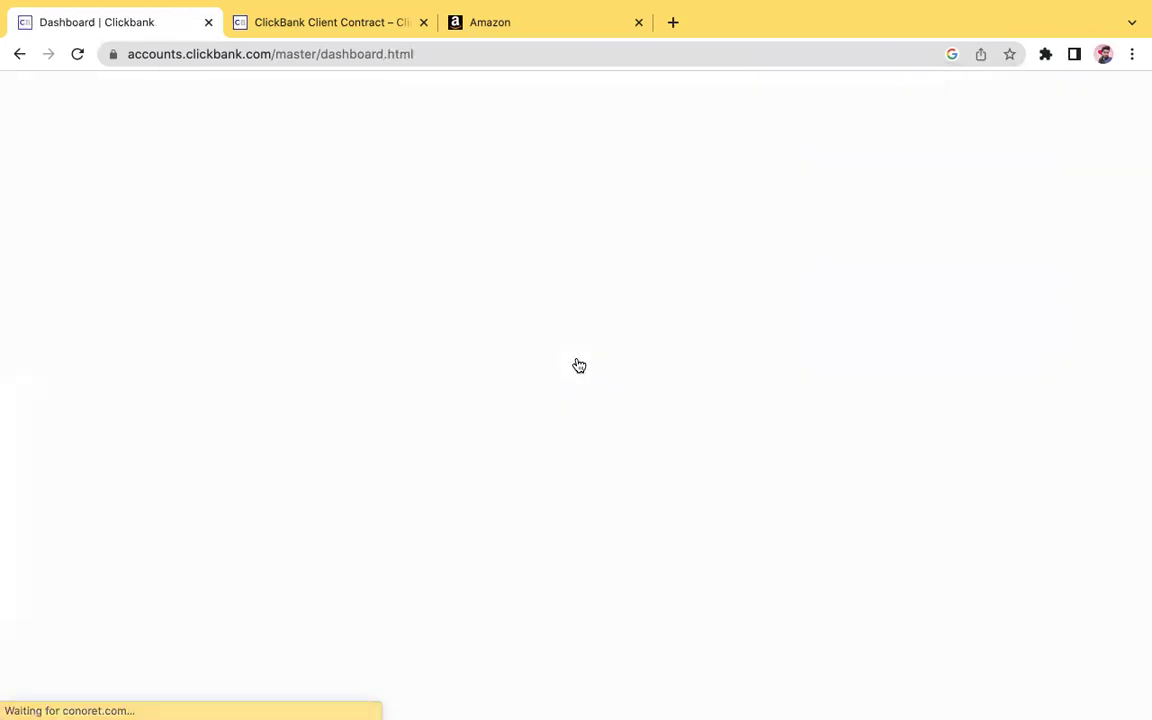
Step: Scroll the dashboard to the Create Your Account Nickname cards
scroll(579, 365, "down", 7)
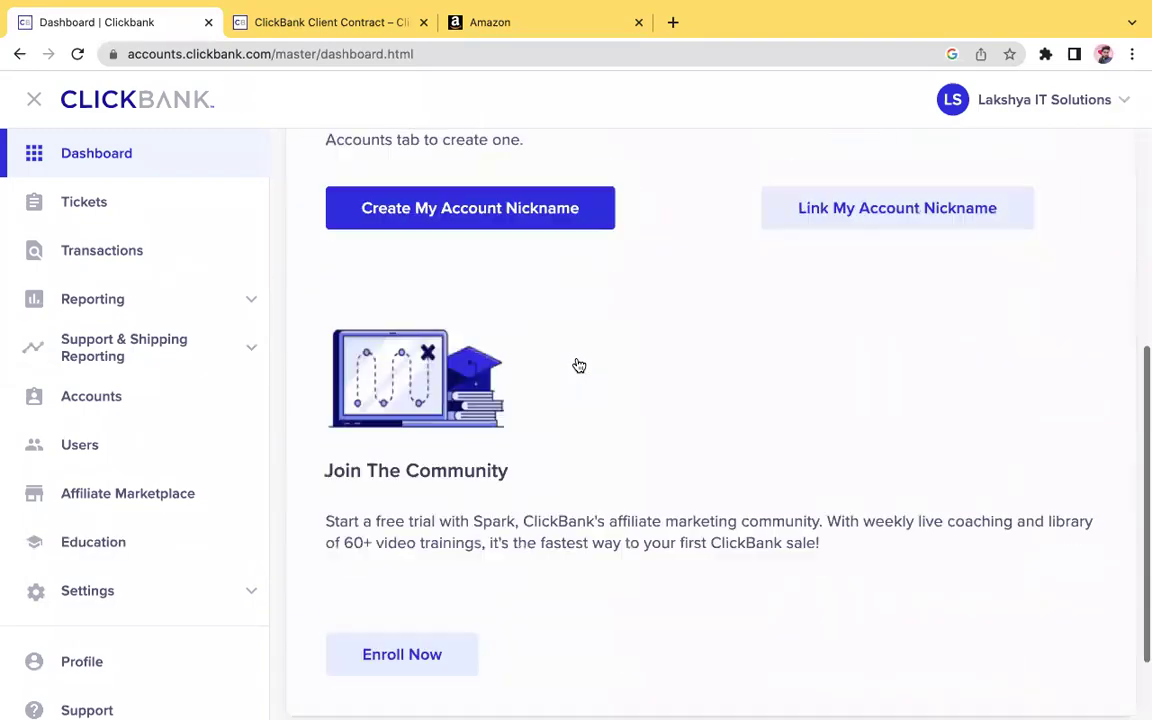
scroll(579, 365, "up", 4)
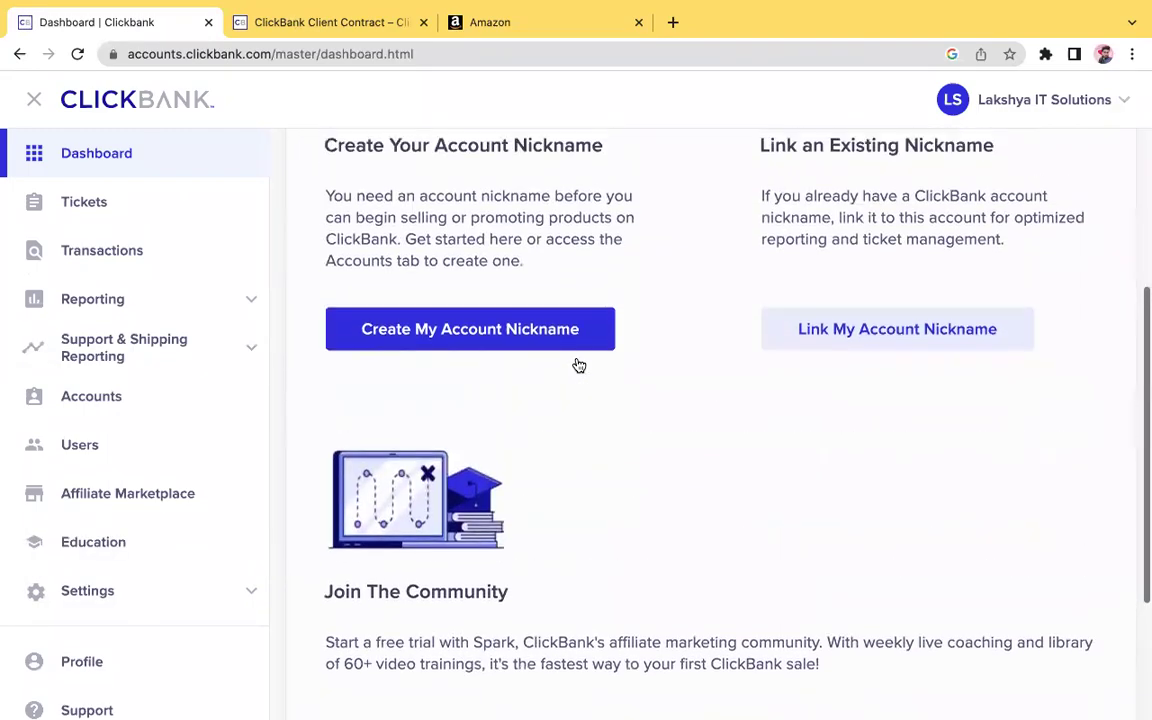
scroll(579, 365, "up", 1)
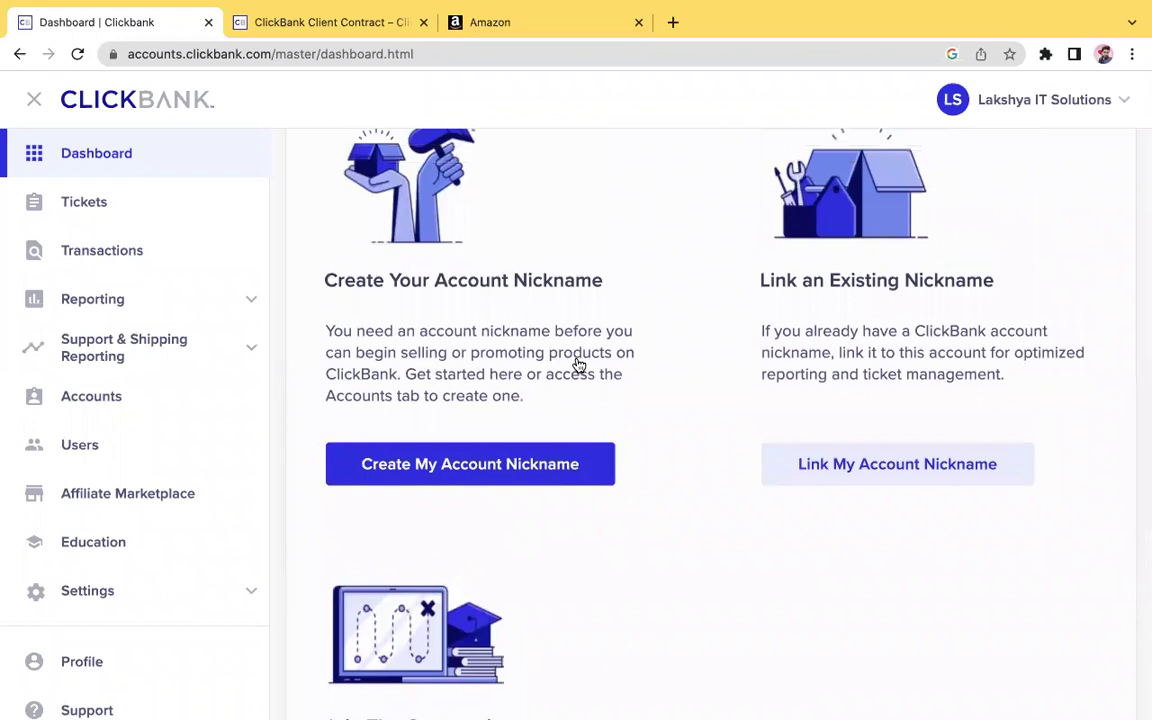
scroll(579, 365, "down", 1)
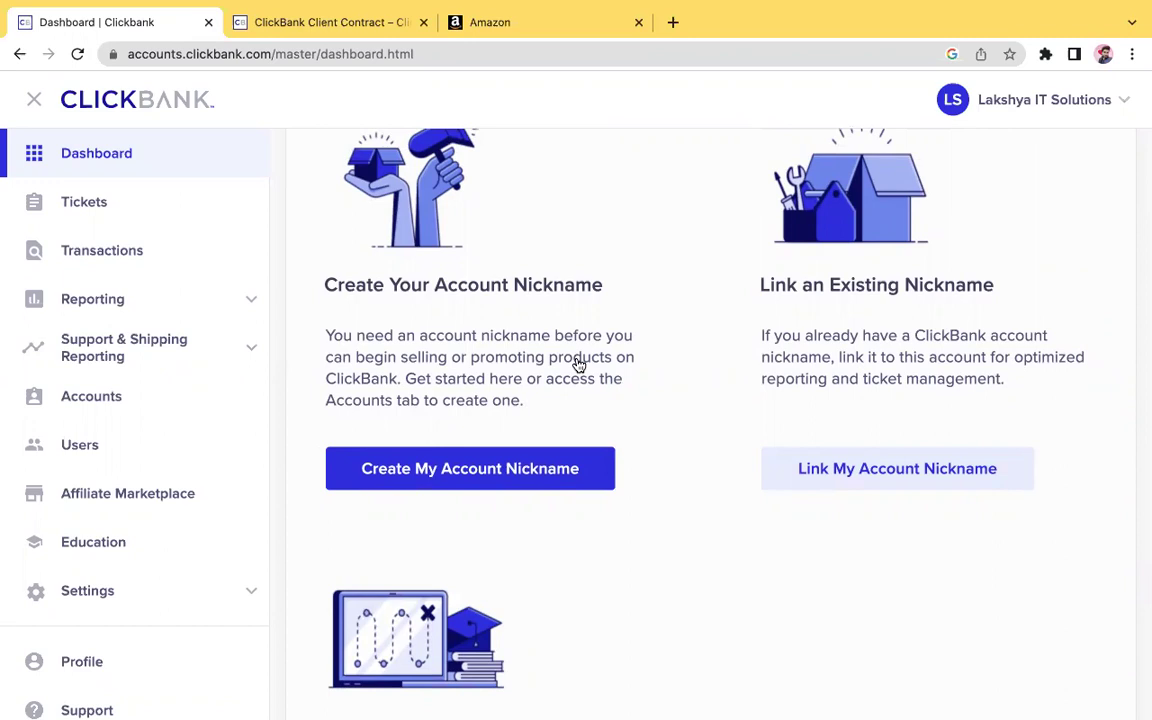
Step: Start a new account nickname and choose the Combination (Seller and Affiliate) account type
left_click(491, 472)
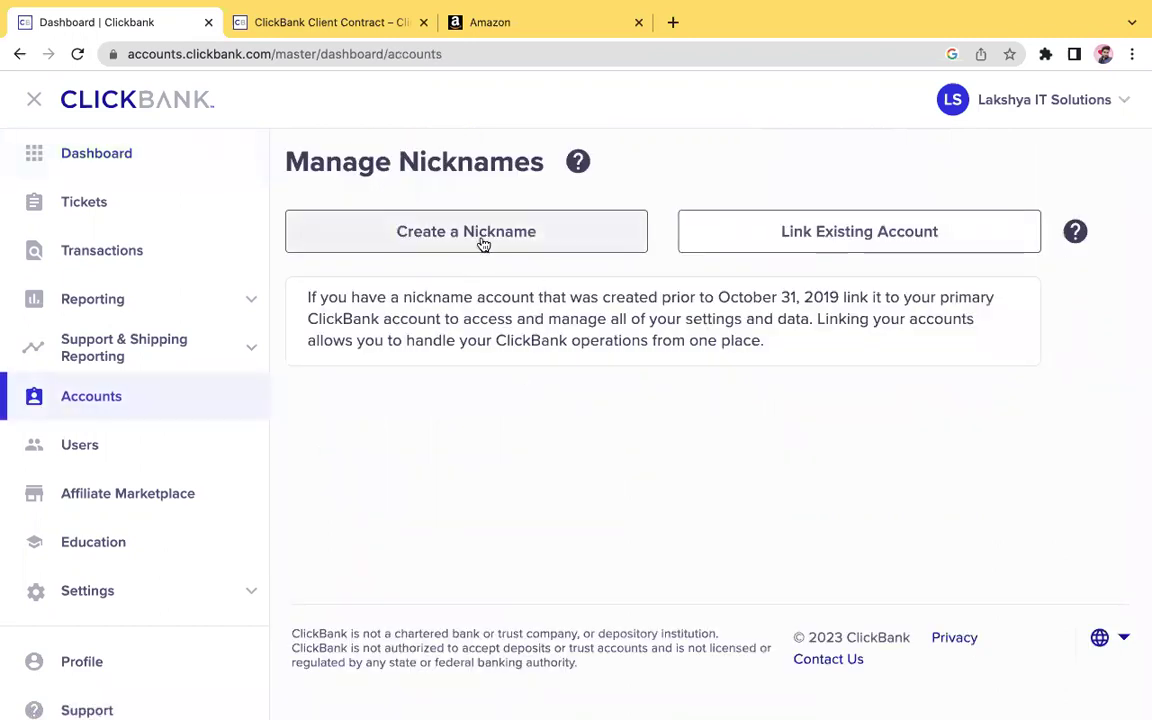
left_click(485, 236)
left_click(385, 310)
left_click(411, 247)
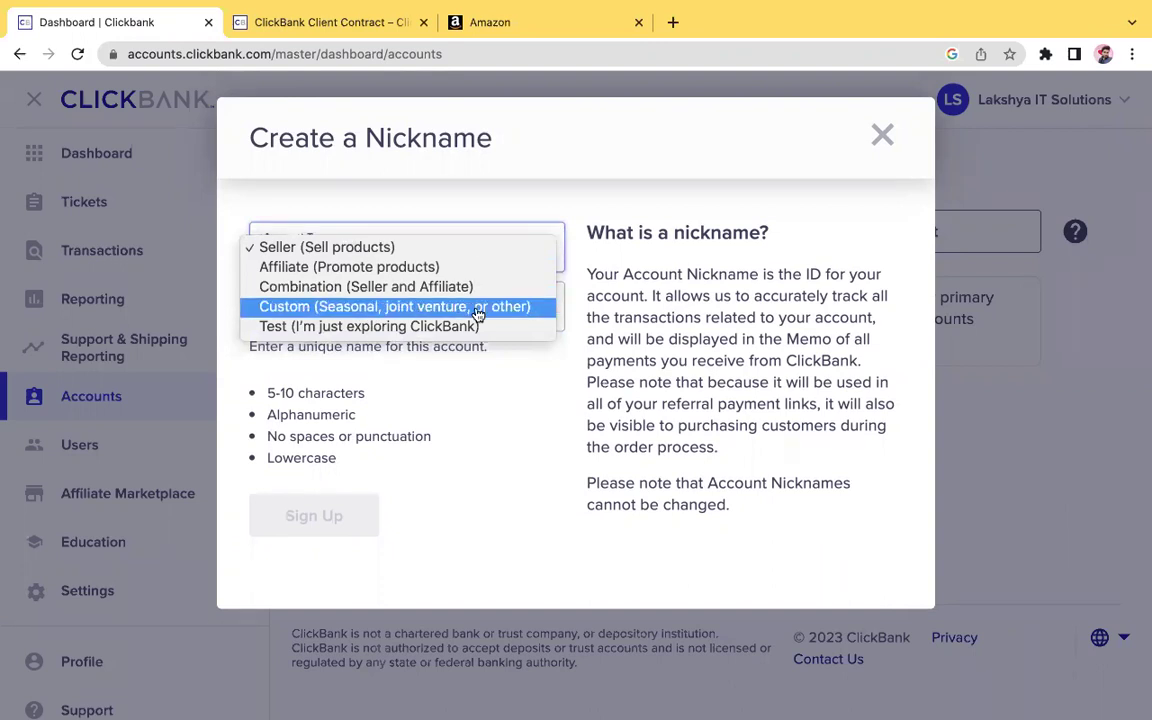
left_click(370, 288)
Step: Enter the available nickname 'litsknp' and sign up the new account
left_click(334, 300)
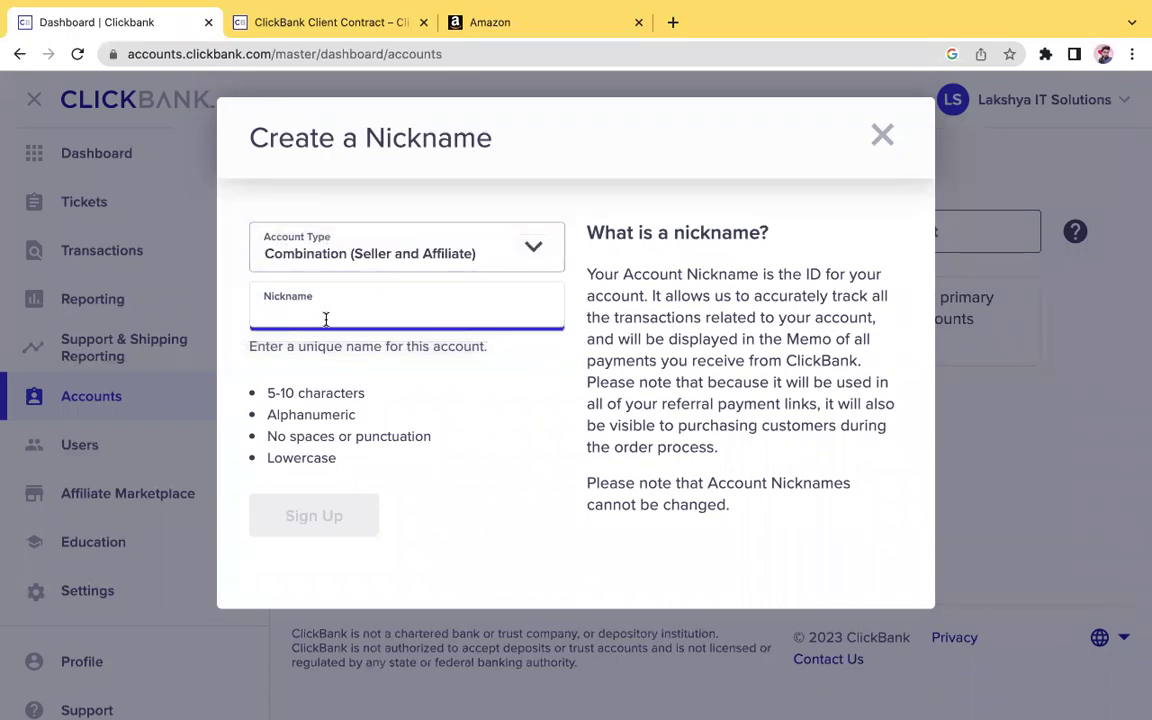
type("litsknp")
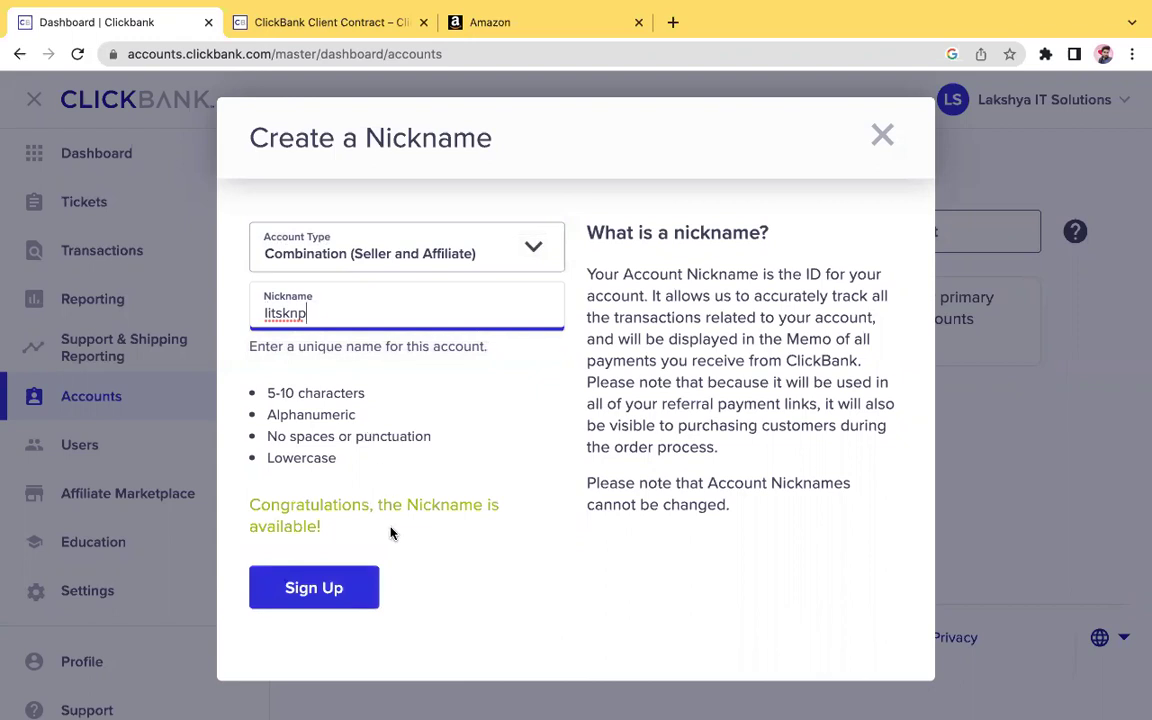
left_click(391, 531)
left_click_drag(325, 296, 244, 326)
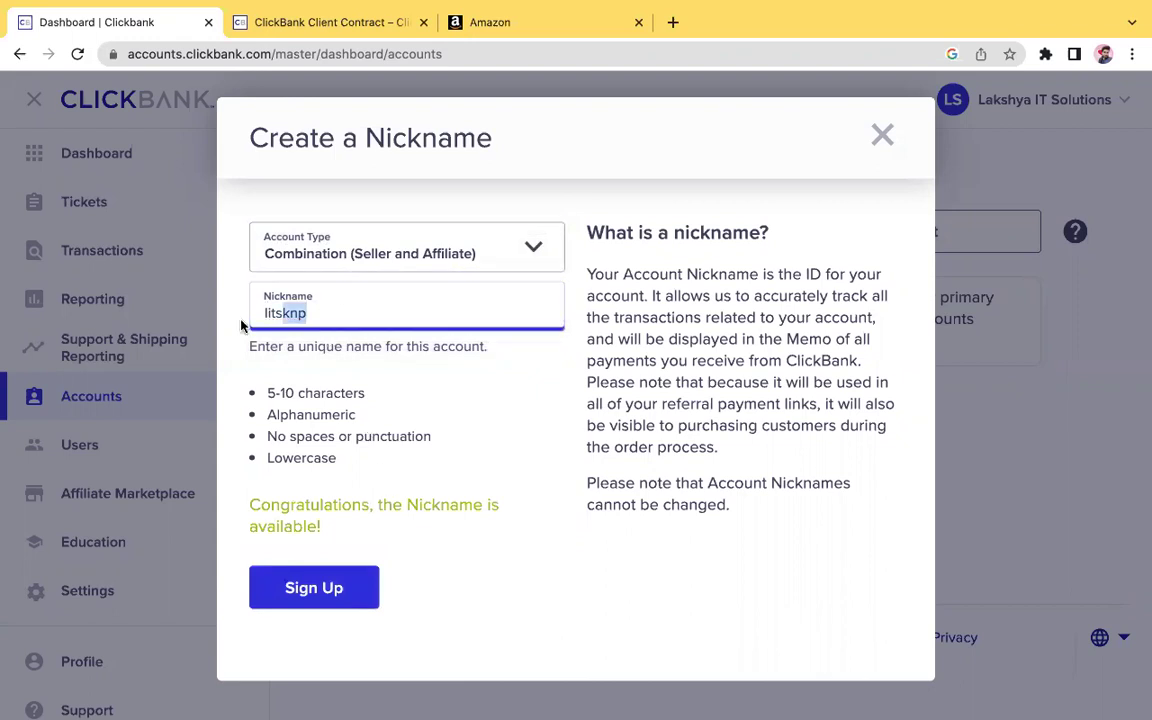
type("lakshya")
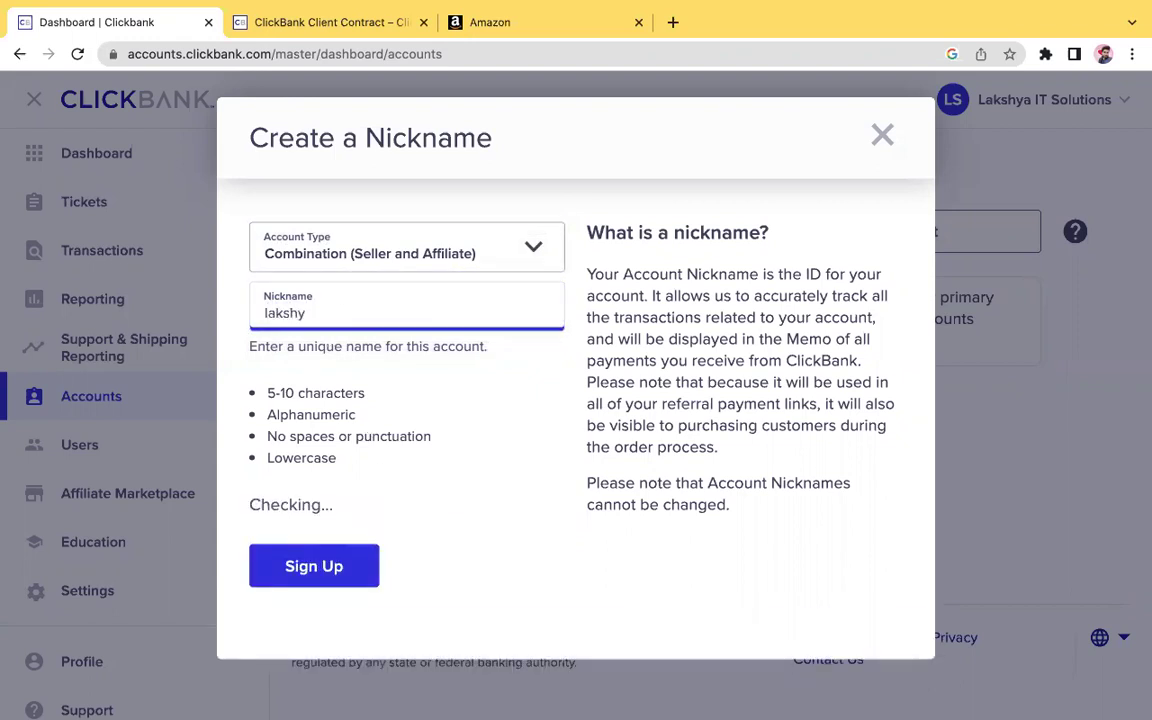
key("BackSpace")
key("BackSpace")
key("BackSpace")
key("BackSpace")
key("BackSpace")
type("its")
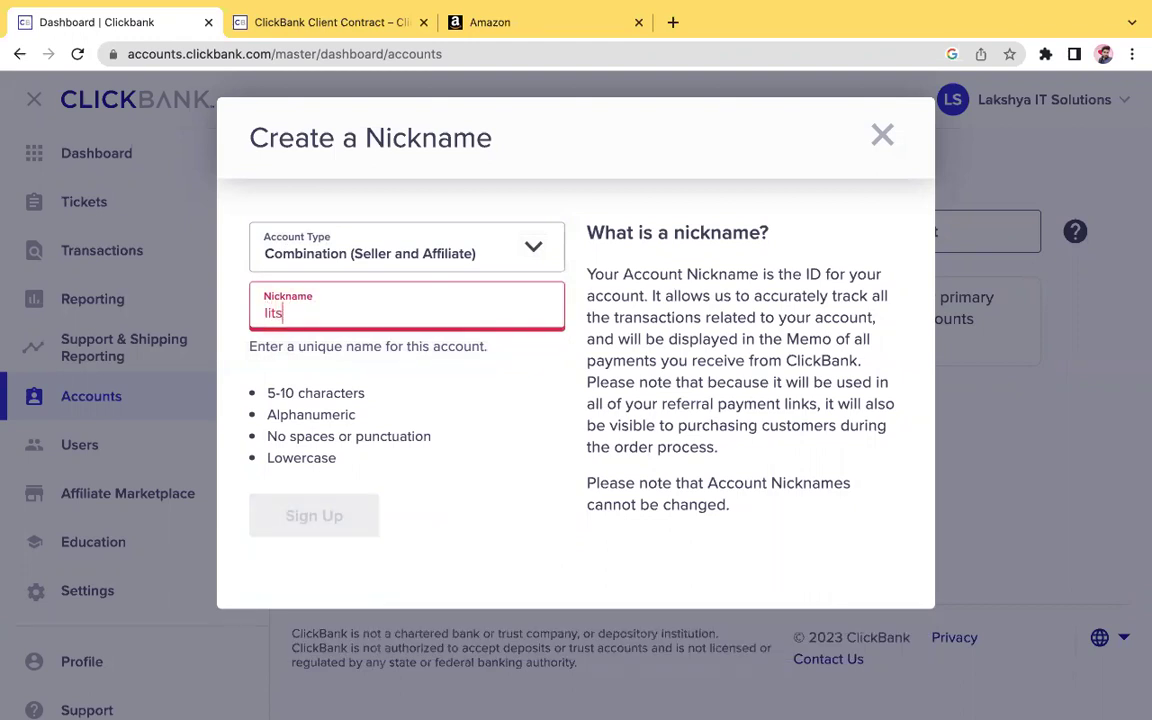
type("knp")
left_click(367, 415)
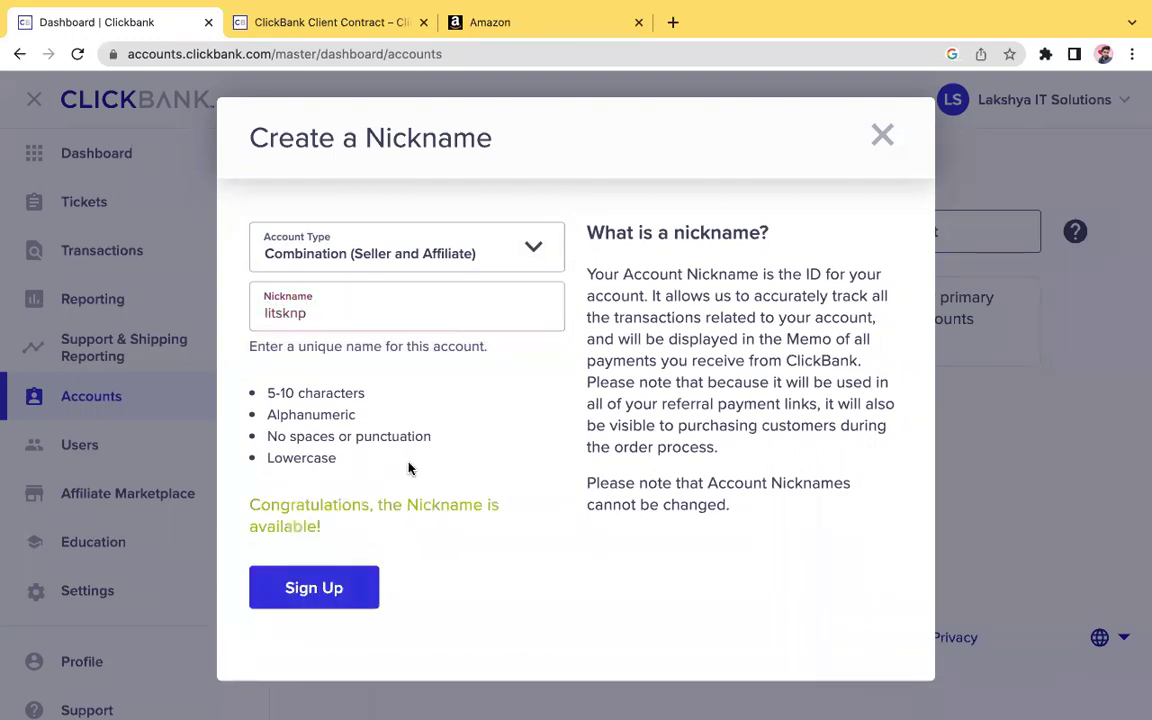
left_click(327, 600)
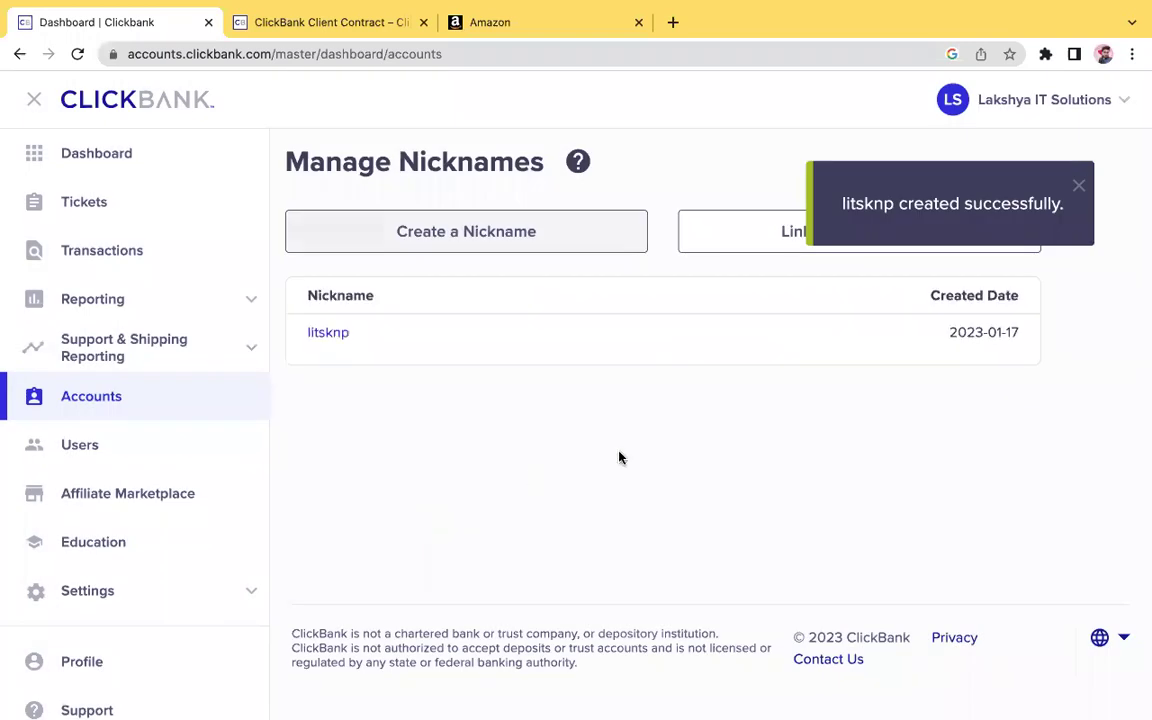
Step: Dismiss the success message, open the new nickname's Account Home, and expand its attention notice
left_click(1078, 185)
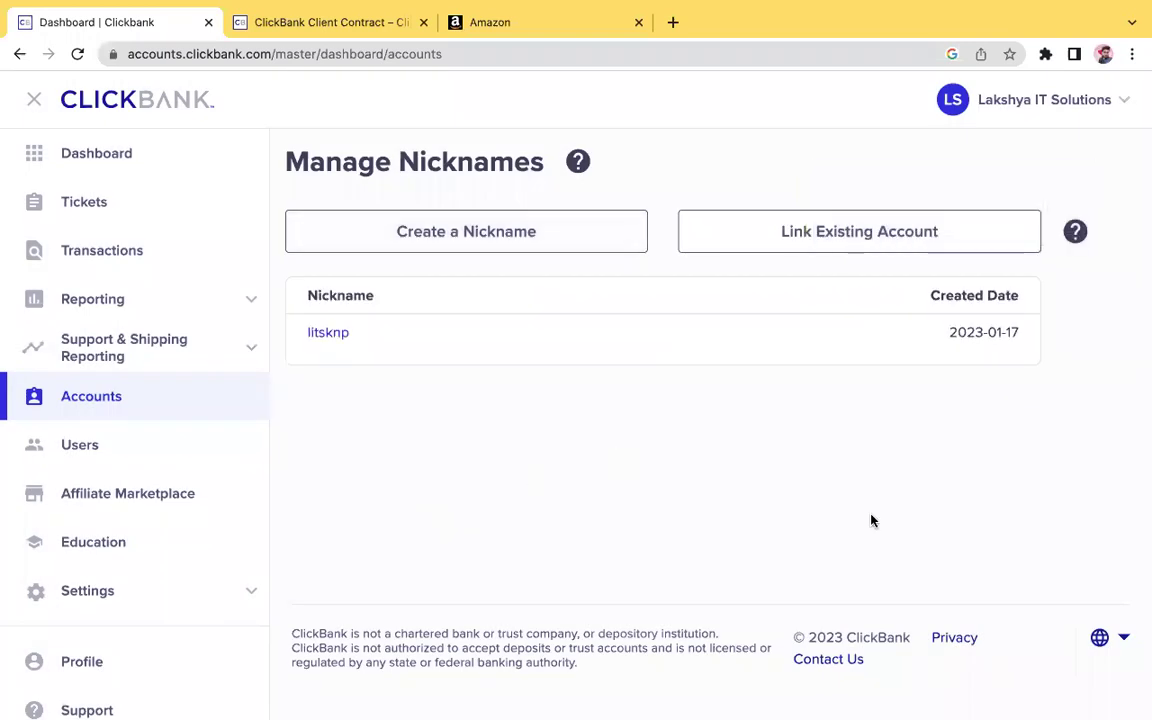
left_click(330, 336)
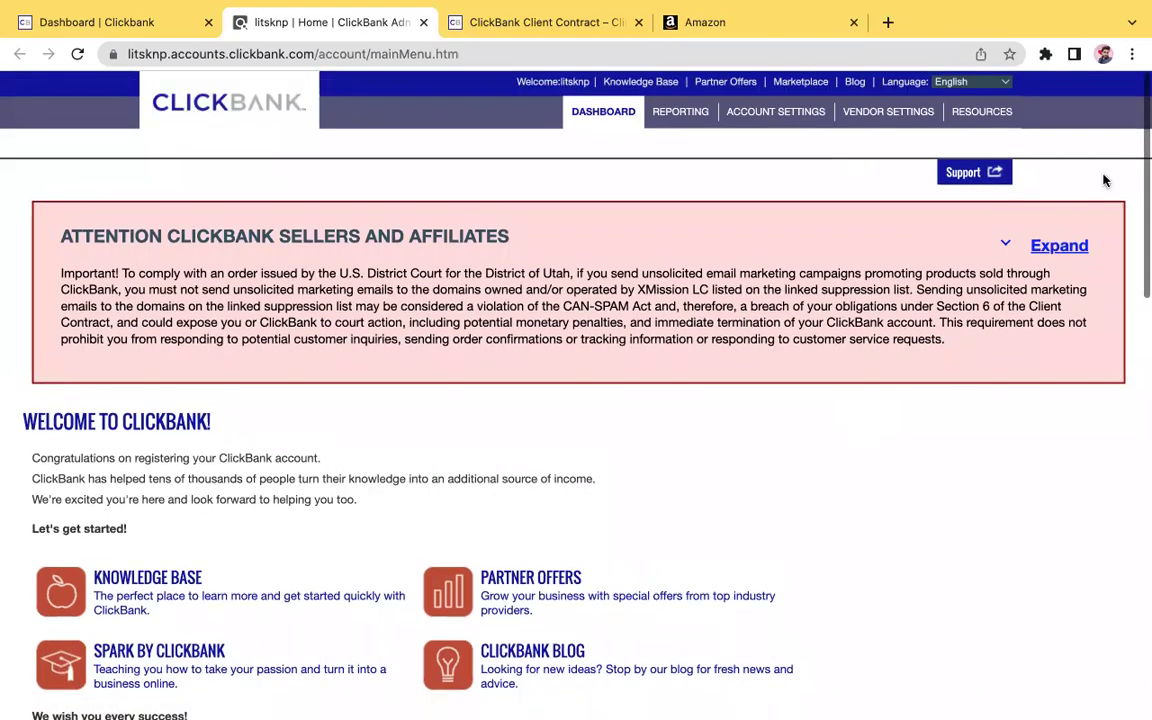
left_click(1052, 248)
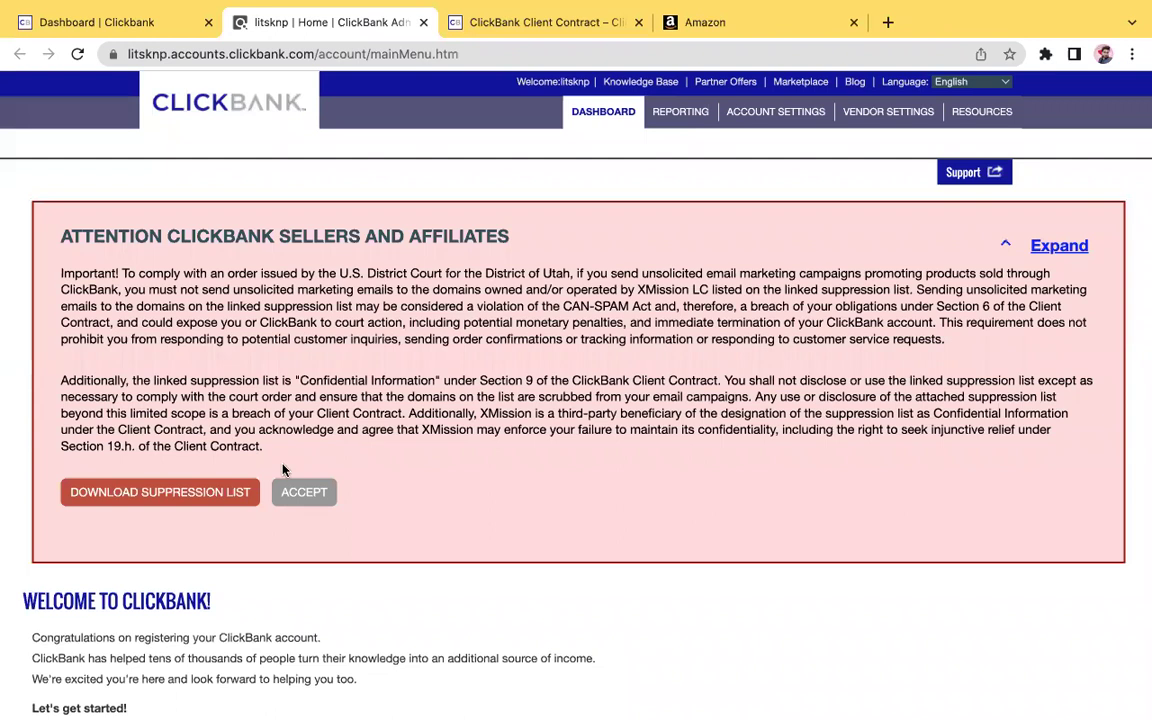
Step: Send the confirmation email to the account's registered address and acknowledge the alert
scroll(300, 494, "down", 5)
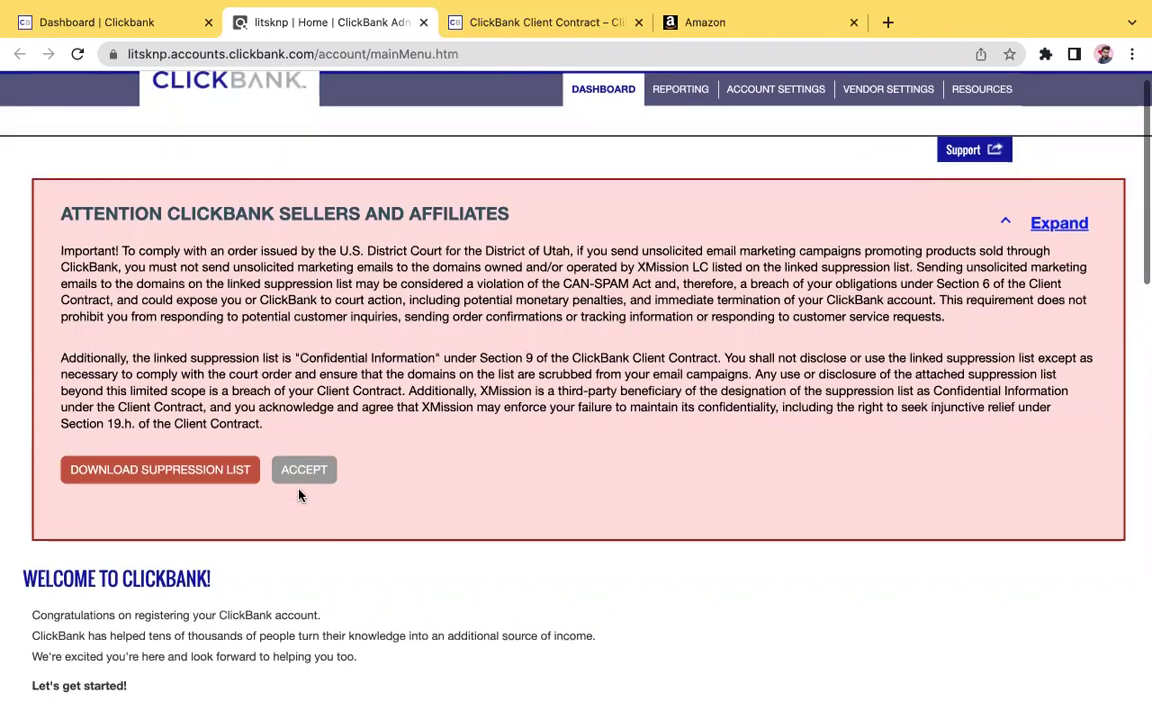
scroll(300, 494, "down", 3)
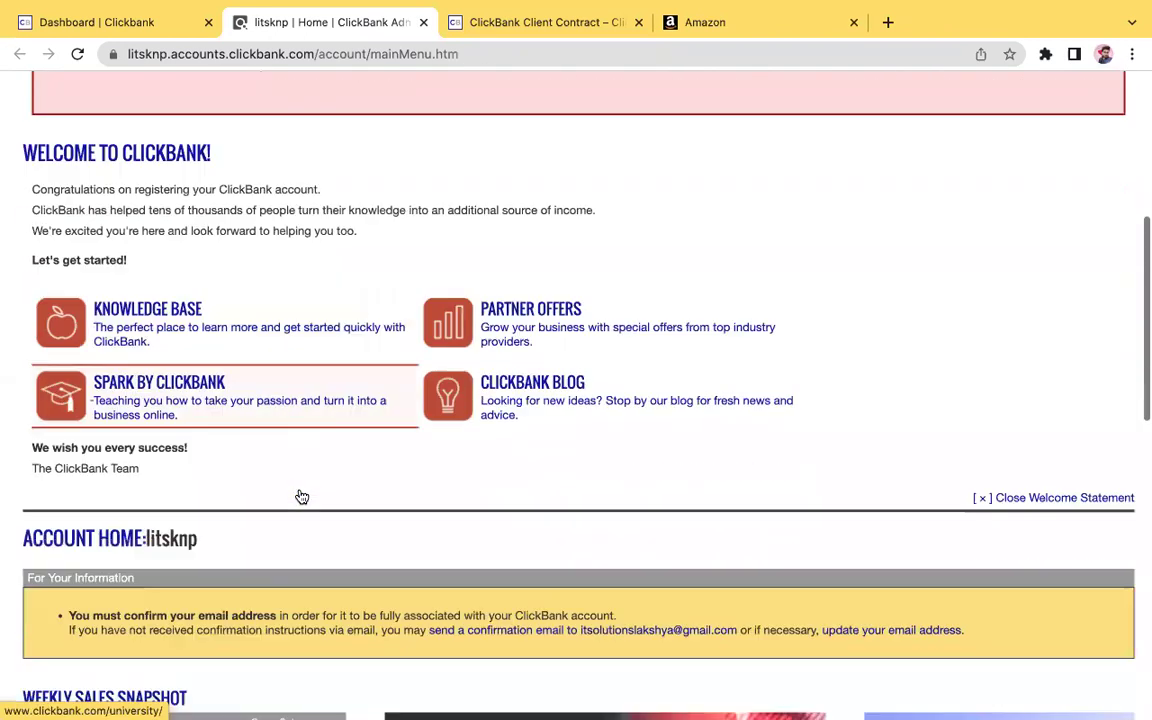
scroll(298, 494, "down", 1)
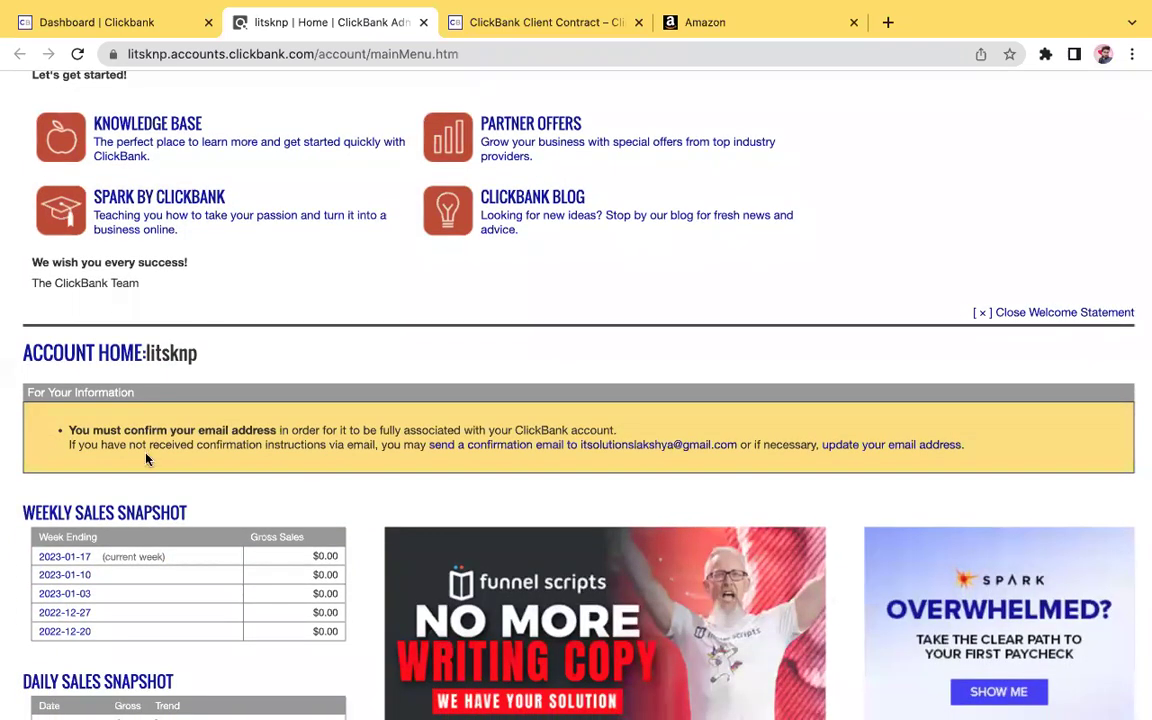
left_click_drag(63, 447, 648, 449)
left_click(614, 470)
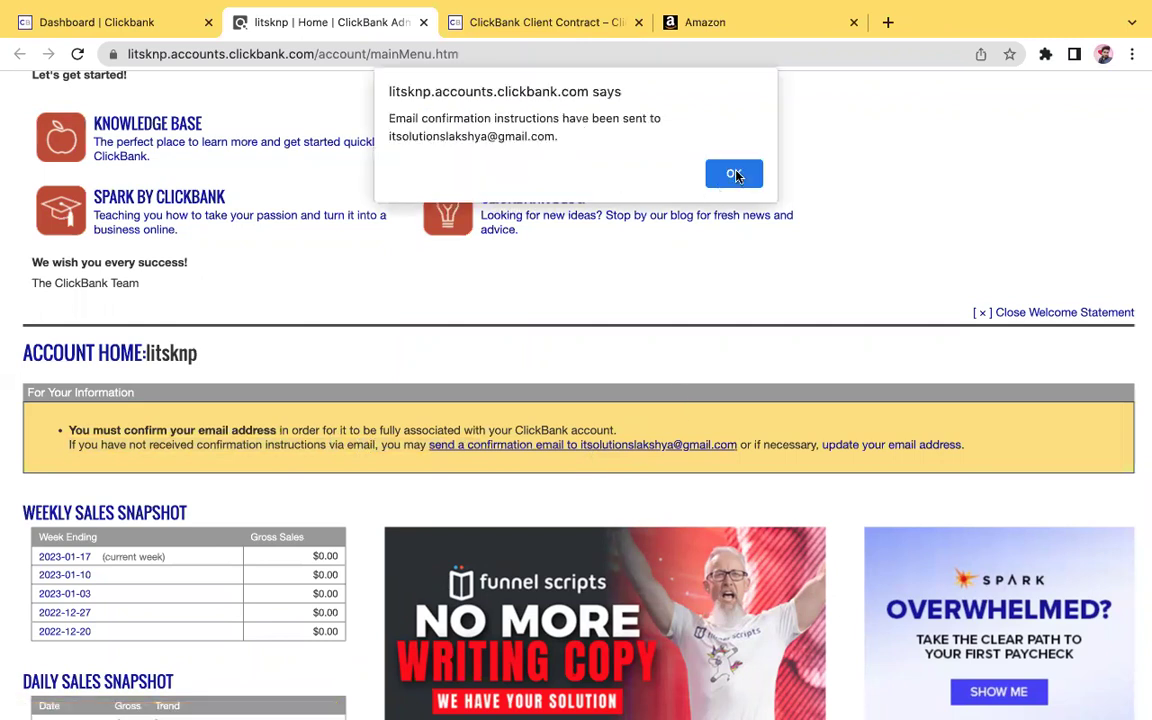
left_click(735, 175)
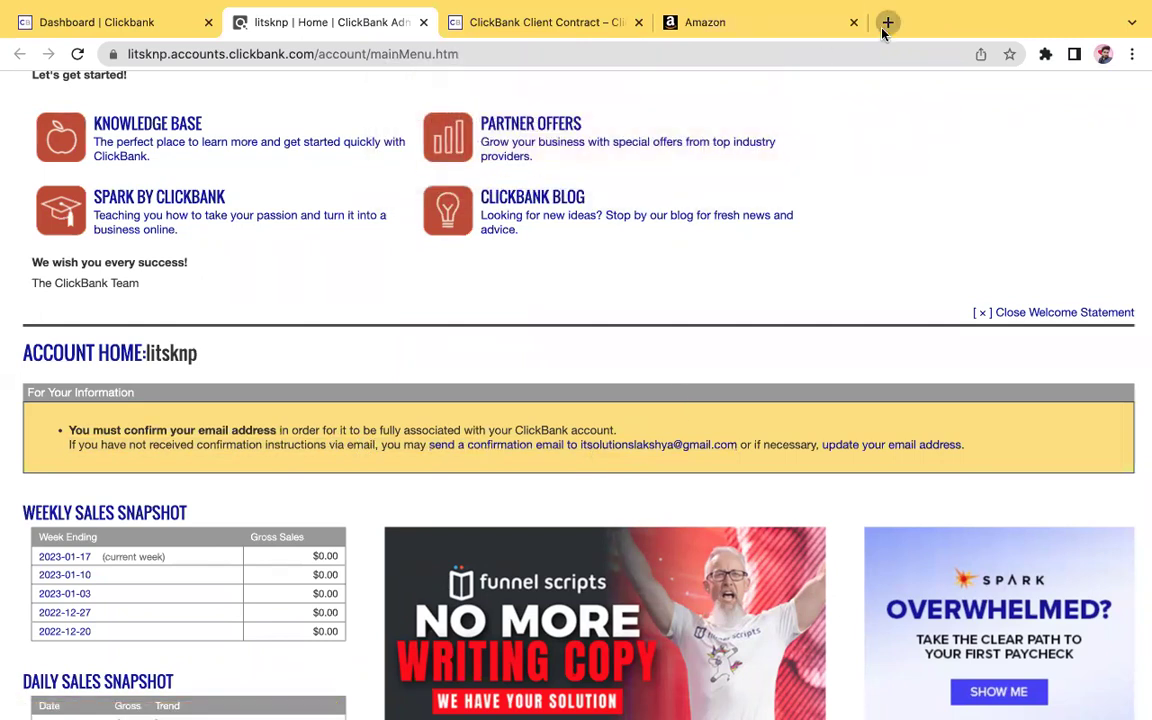
Step: Switch to the other Chrome profile's browser window
left_click(886, 24)
left_click(1103, 54)
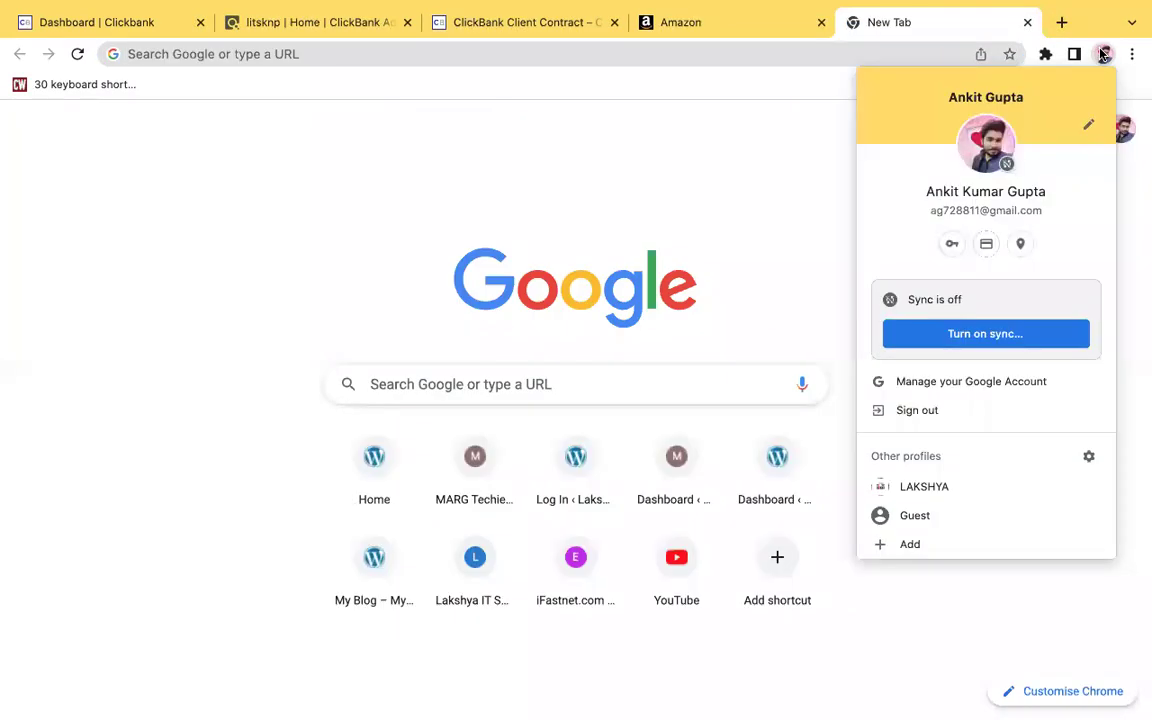
left_click(900, 485)
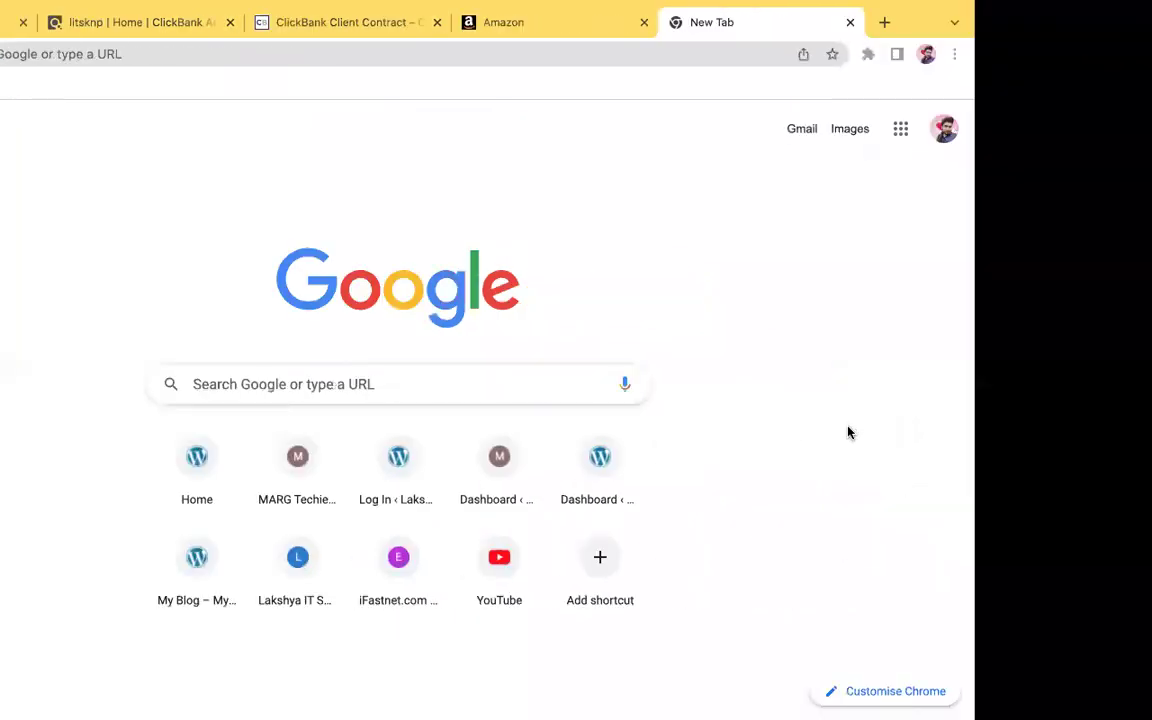
Step: Search Google for 'gmail'
left_click(294, 56)
type("gmaol")
key("BackSpace")
key("BackSpace")
key("BackSpace")
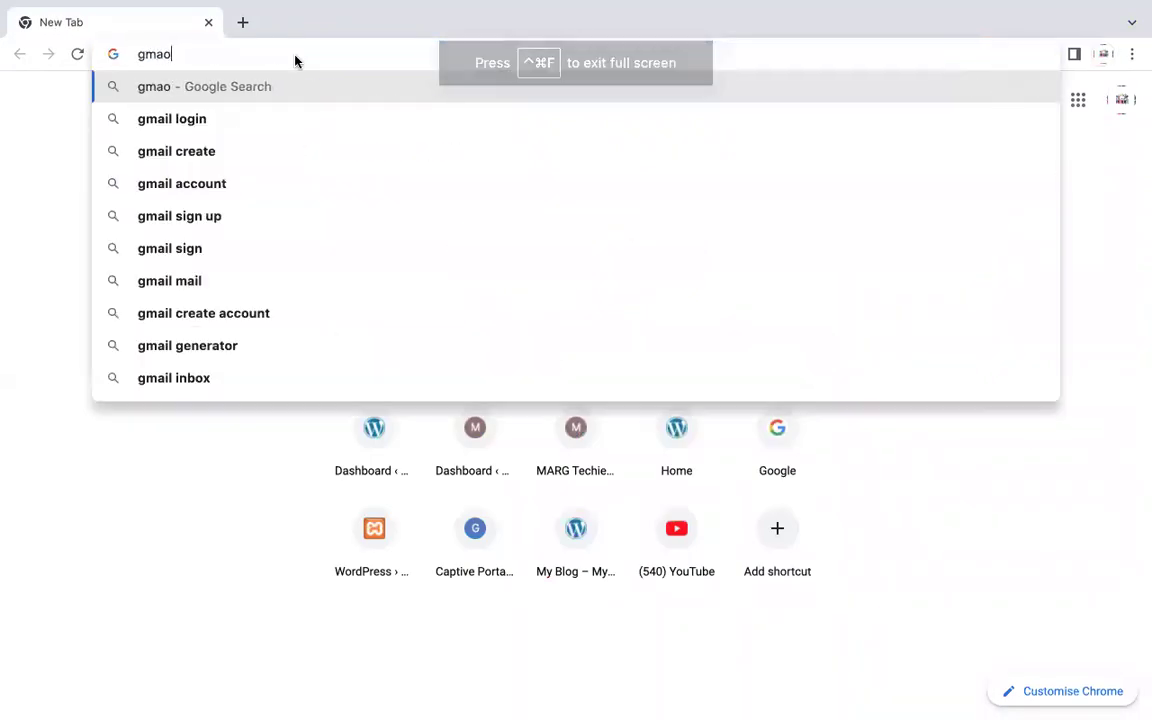
type("il")
key("Return")
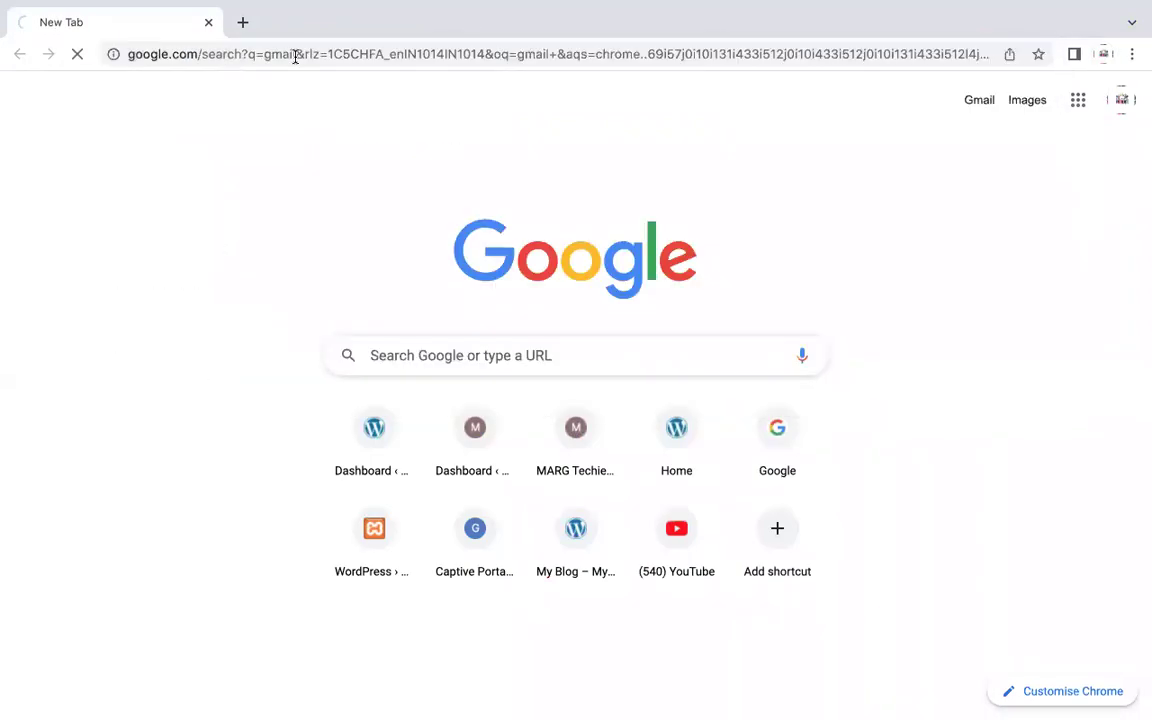
Step: Open Gmail, read ClickBank's Email Update Verification message, and follow its verification link
left_click(184, 272)
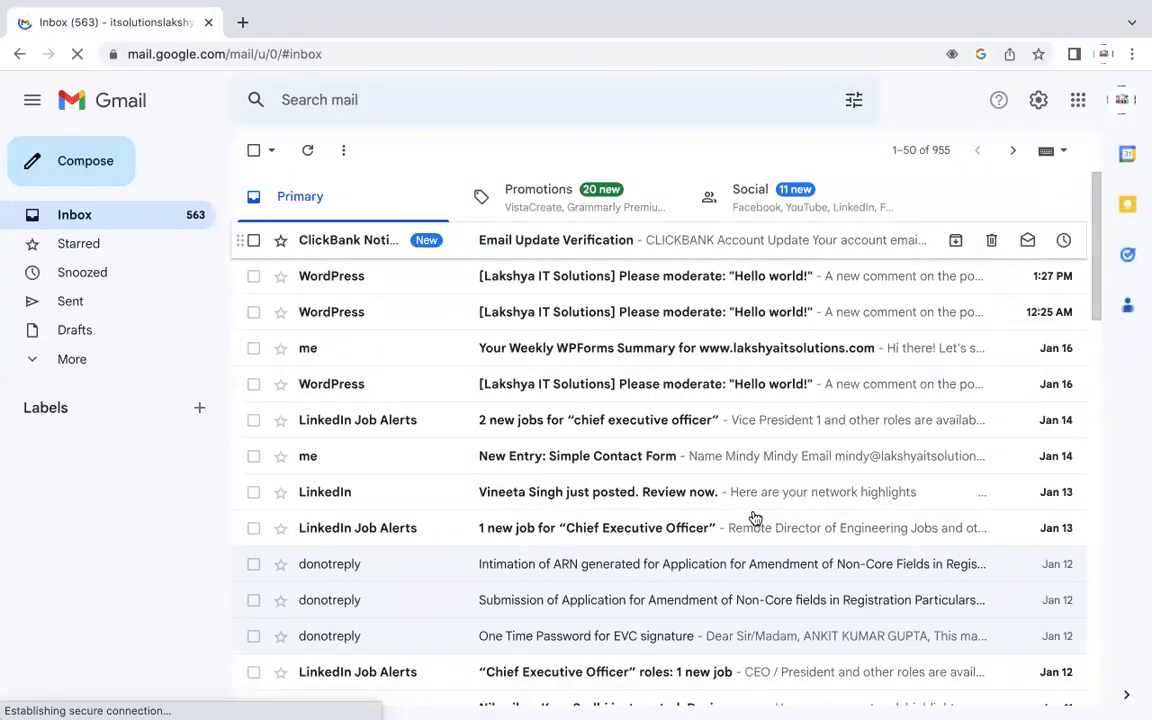
left_click(577, 250)
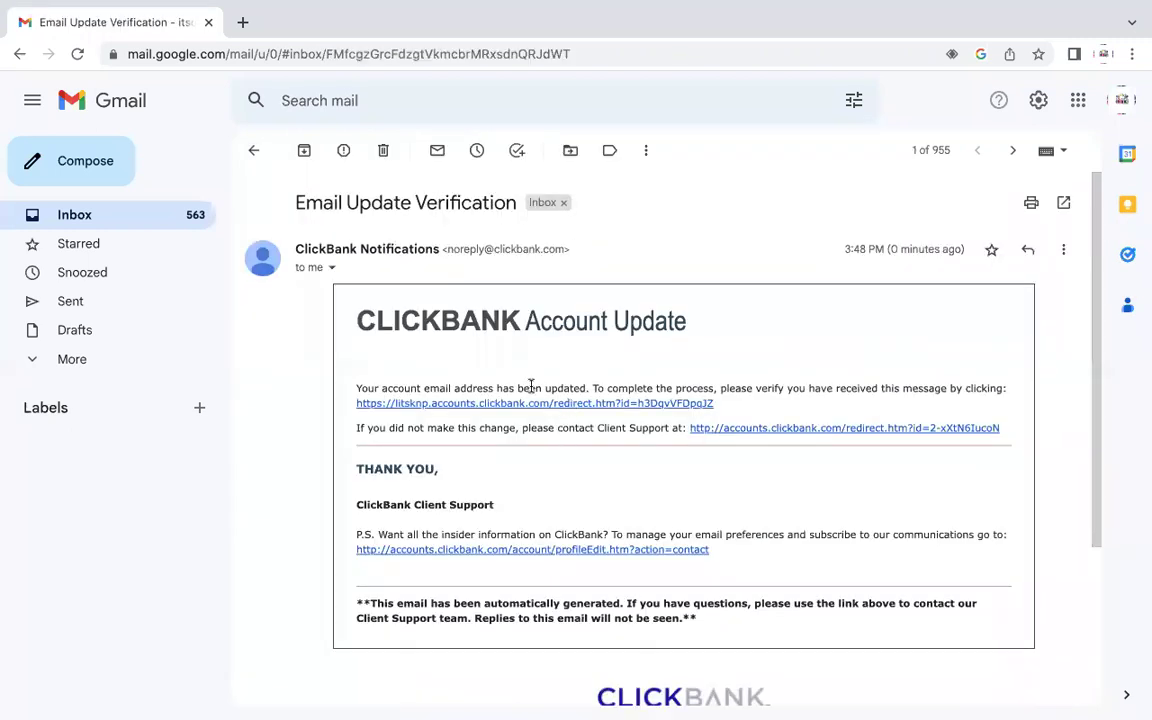
left_click(516, 404)
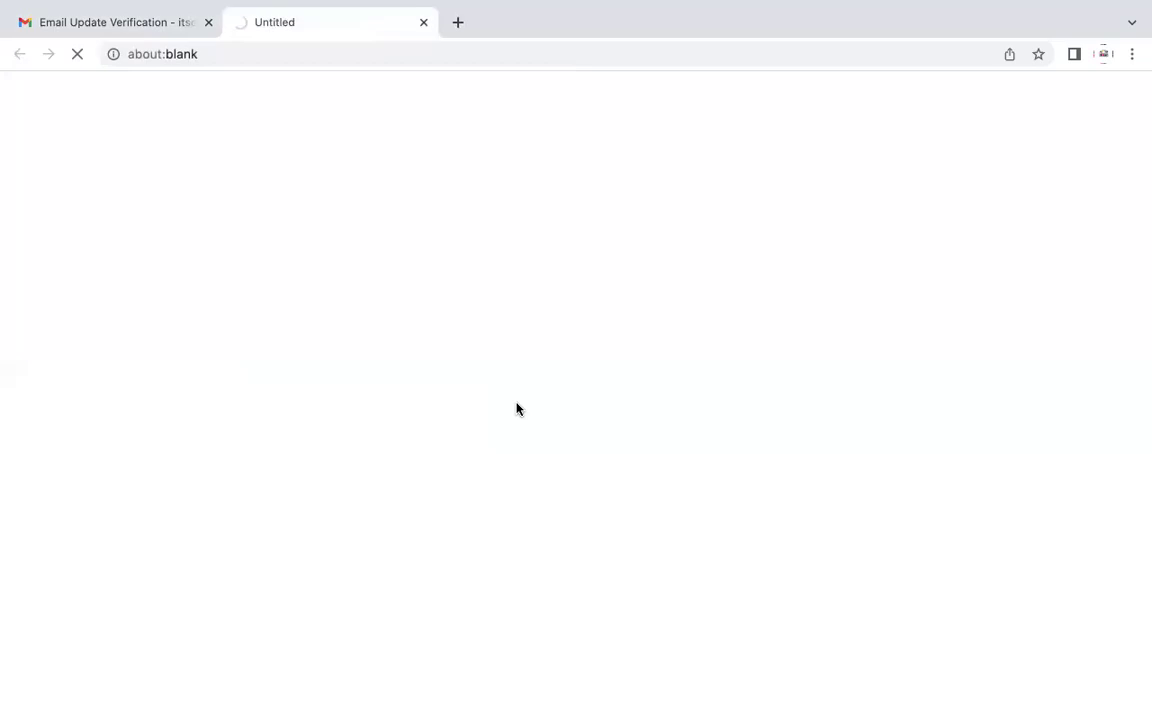
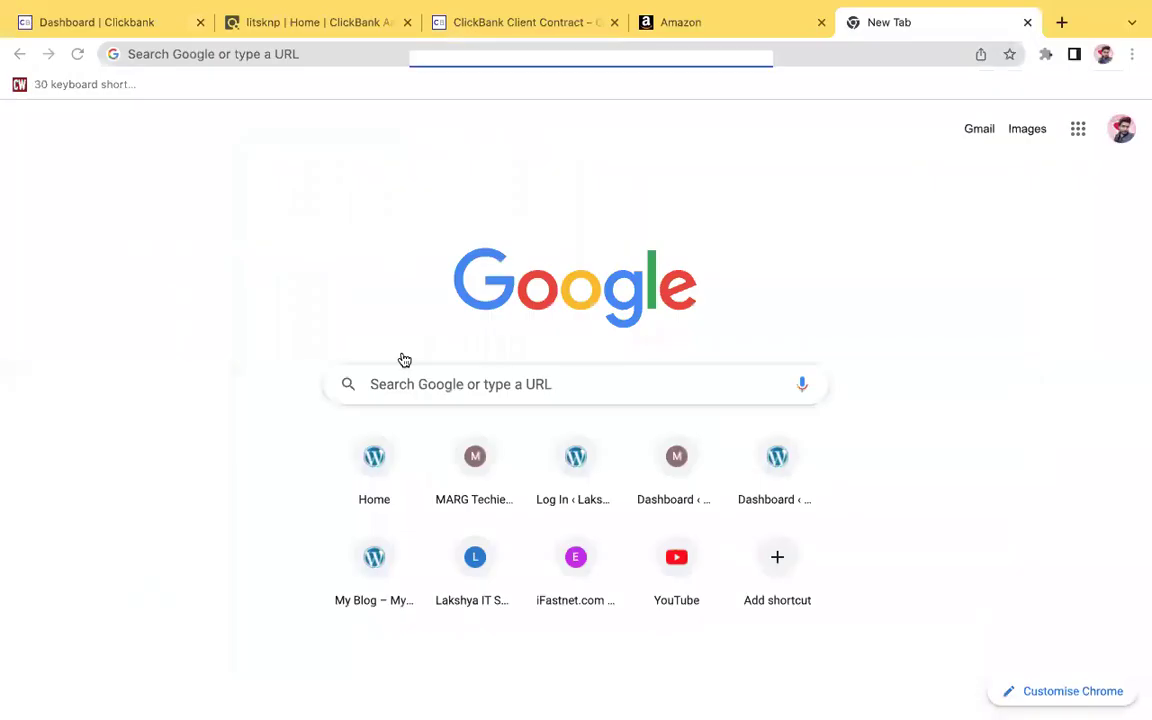
Step: Close the Client Contract, Amazon and blank tabs, then reload the ClickBank account home
left_click(578, 28)
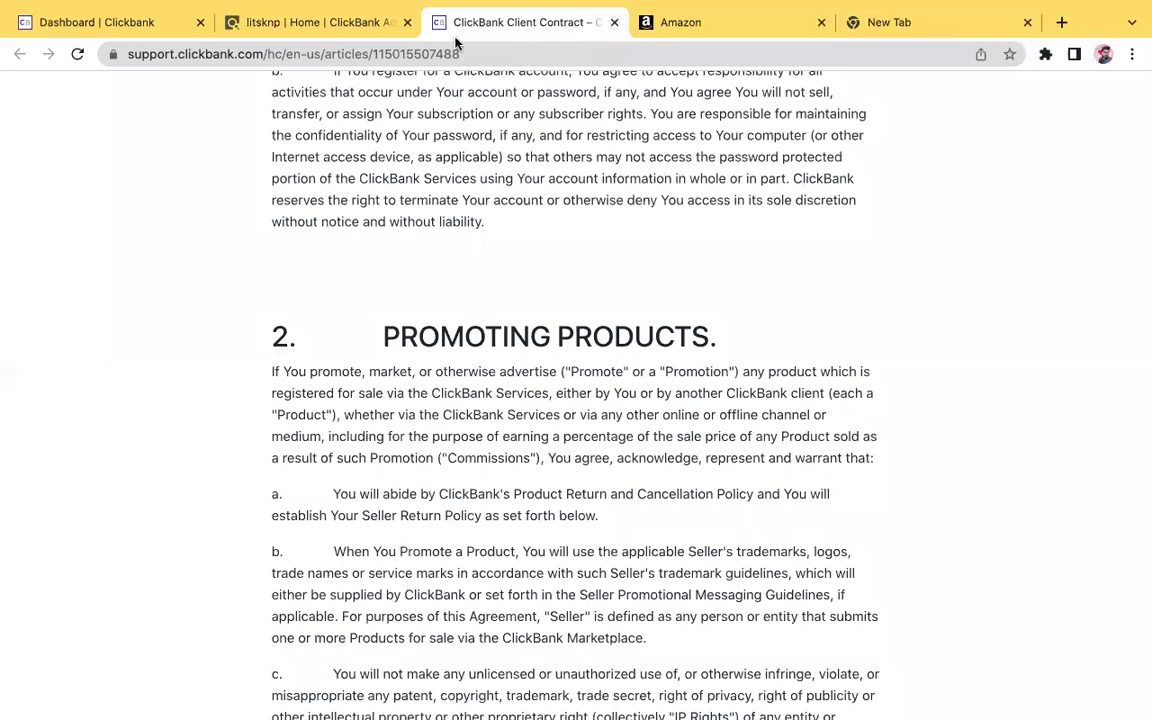
left_click(614, 22)
left_click(614, 22)
left_click(614, 22)
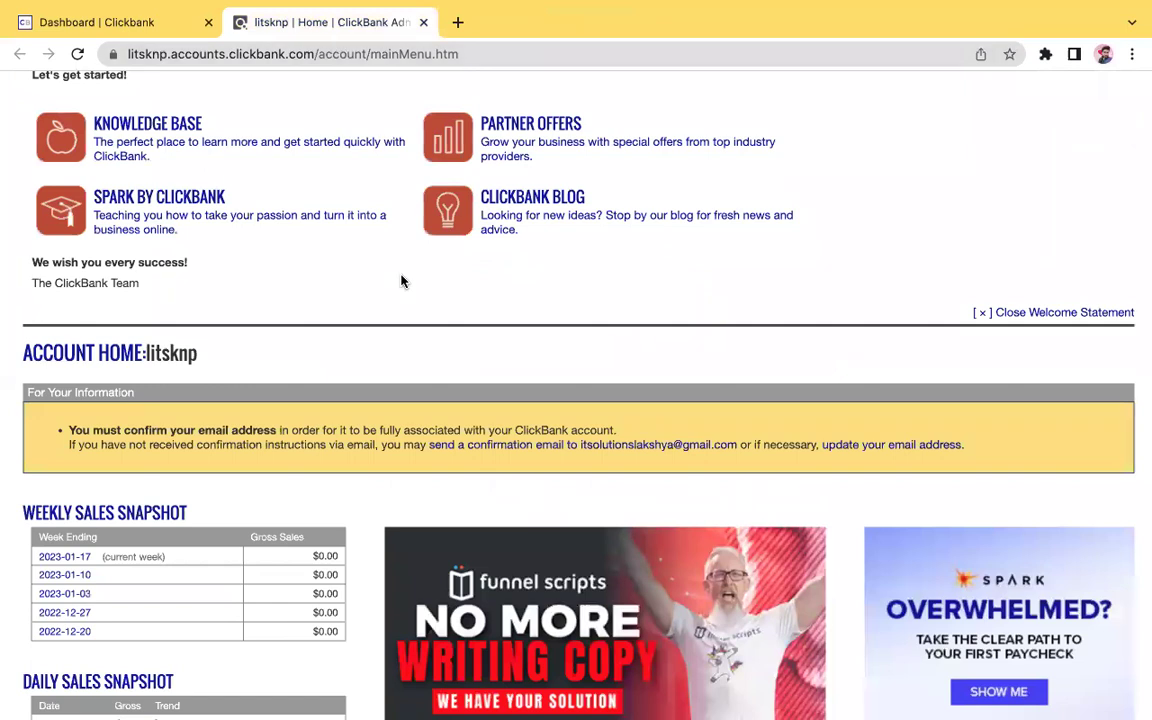
scroll(404, 278, "up", 5)
left_click(77, 54)
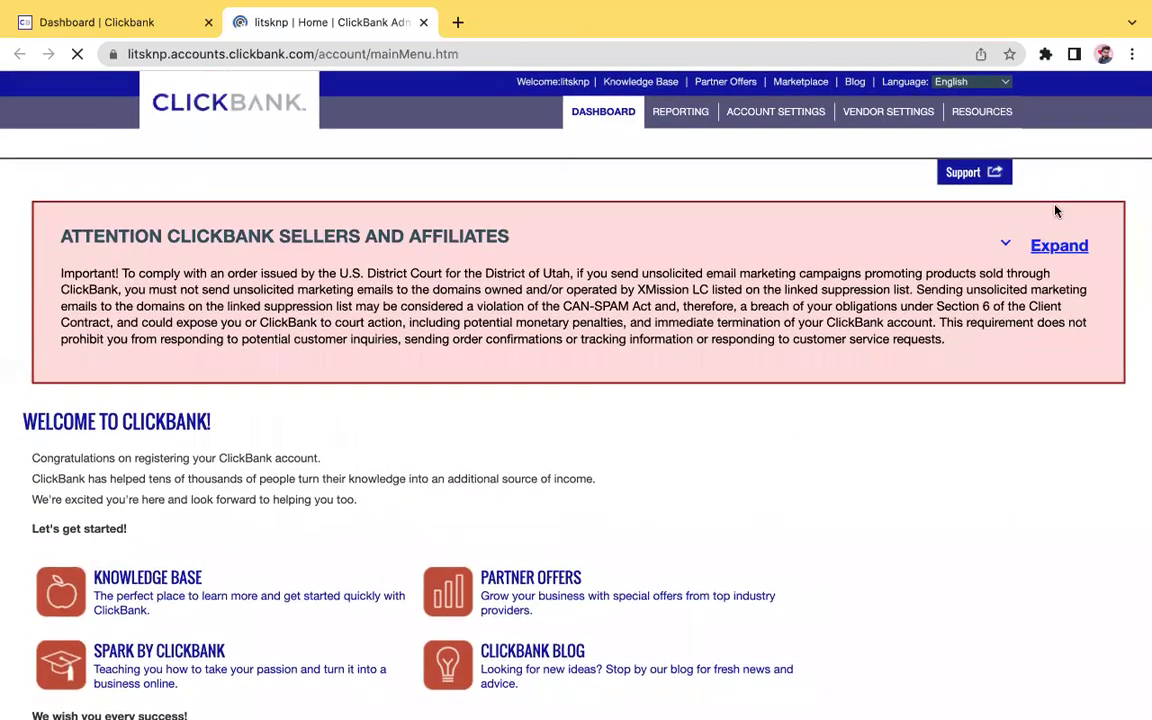
Step: Expand the attention notice, download the suppression list and accept the notice
left_click(1045, 246)
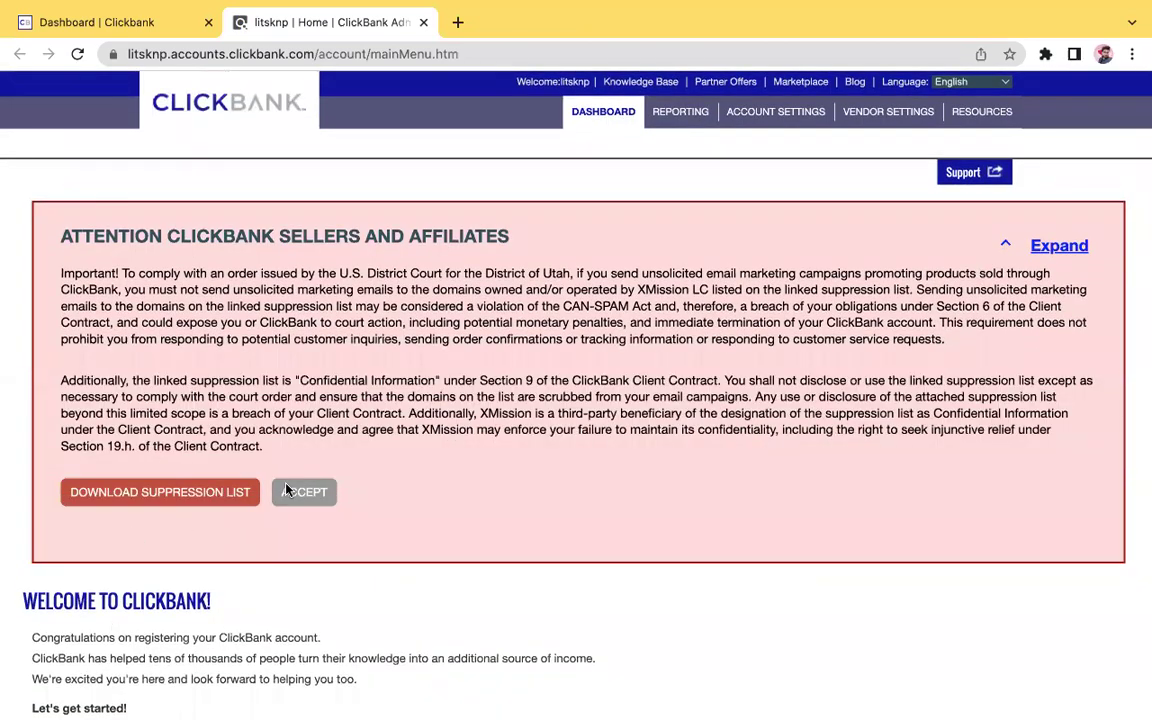
left_click(210, 493)
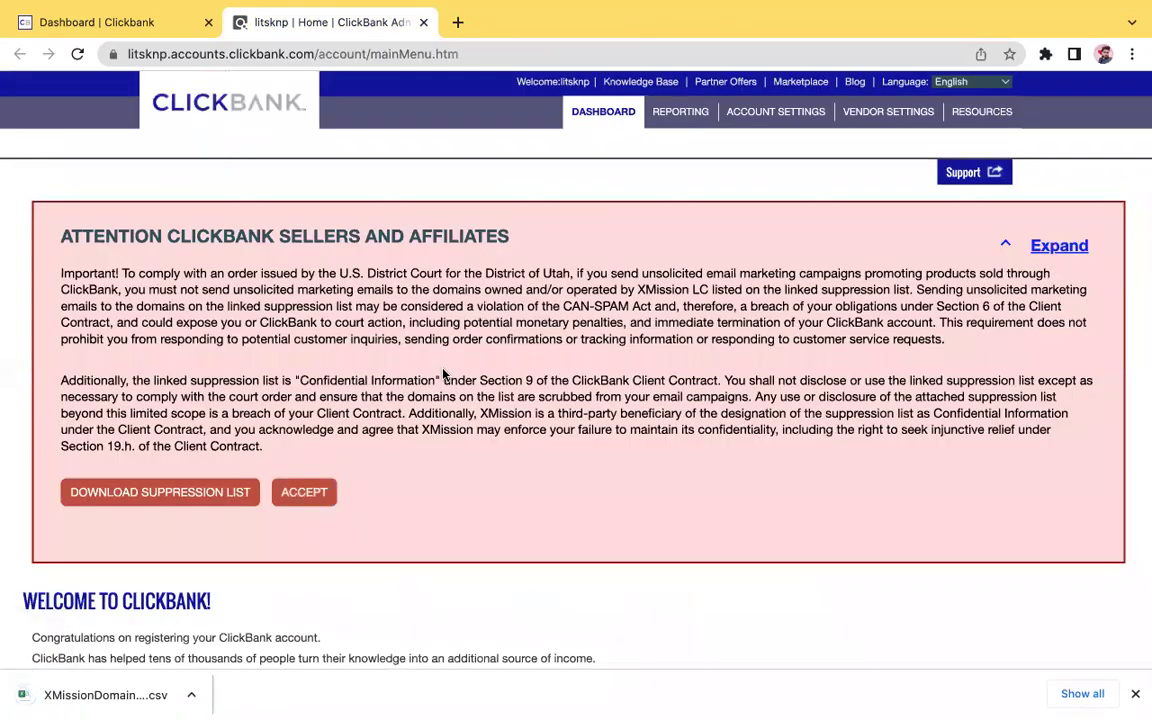
scroll(437, 374, "down", 2)
left_click(304, 389)
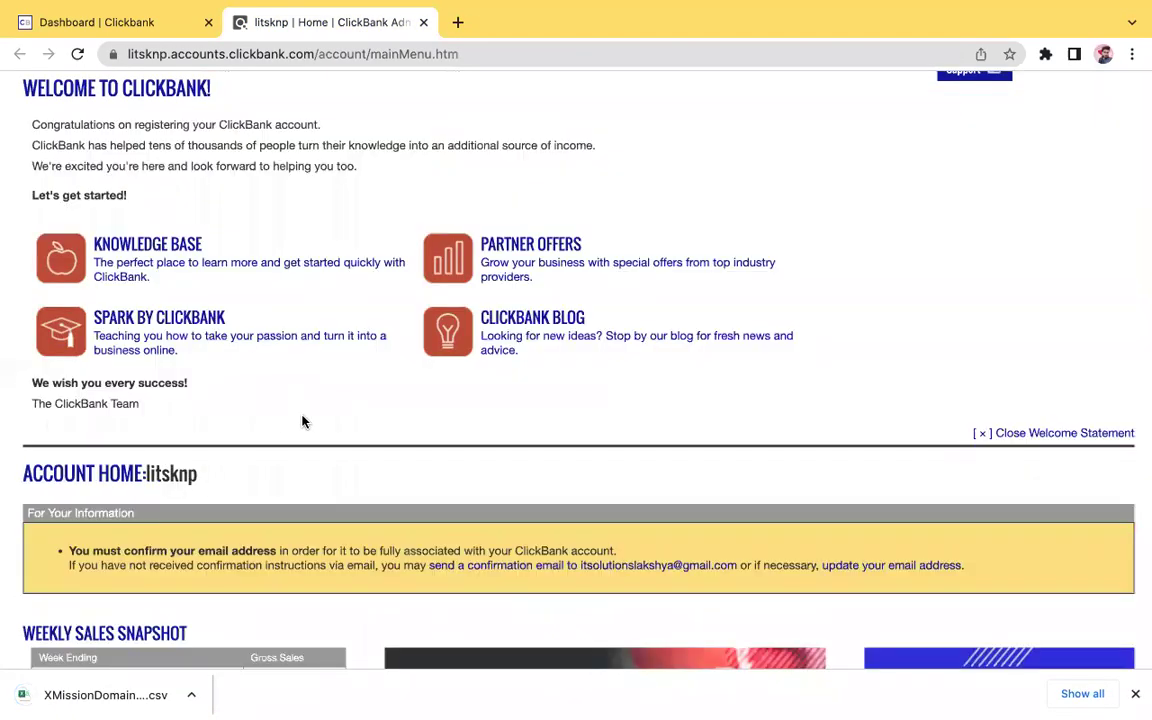
Step: Scroll through the dashboard to review the $0.00 gross sales snapshot rows
scroll(304, 367, "down", 10)
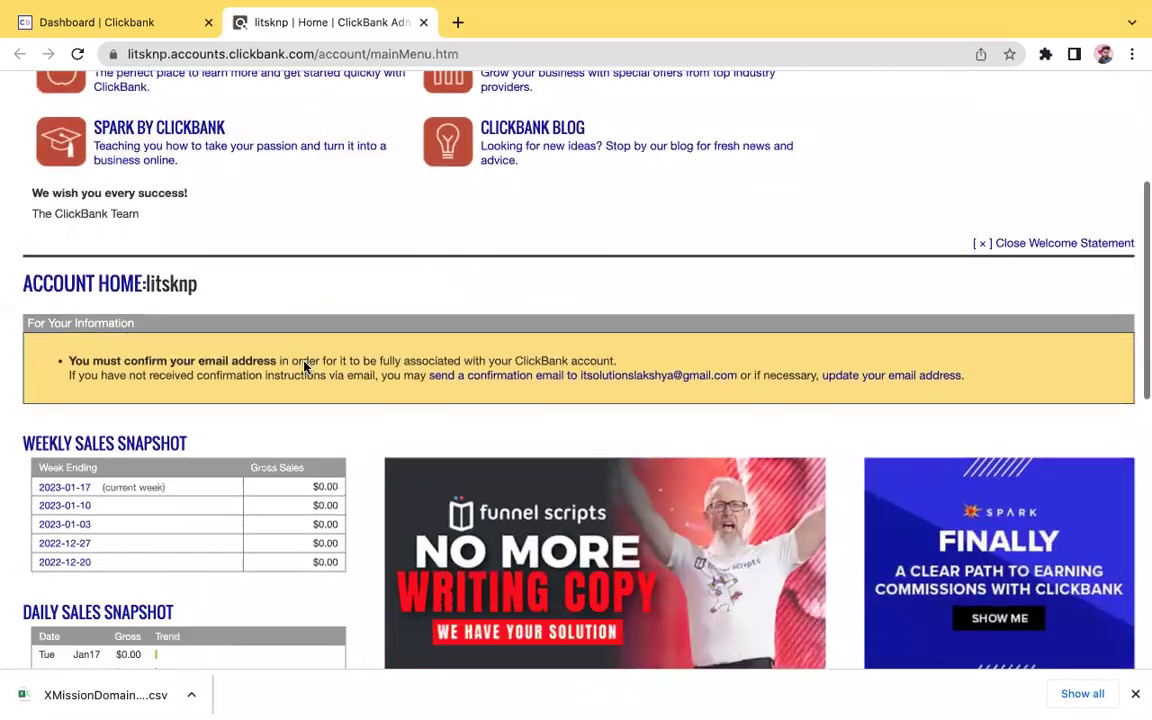
scroll(305, 367, "down", 1)
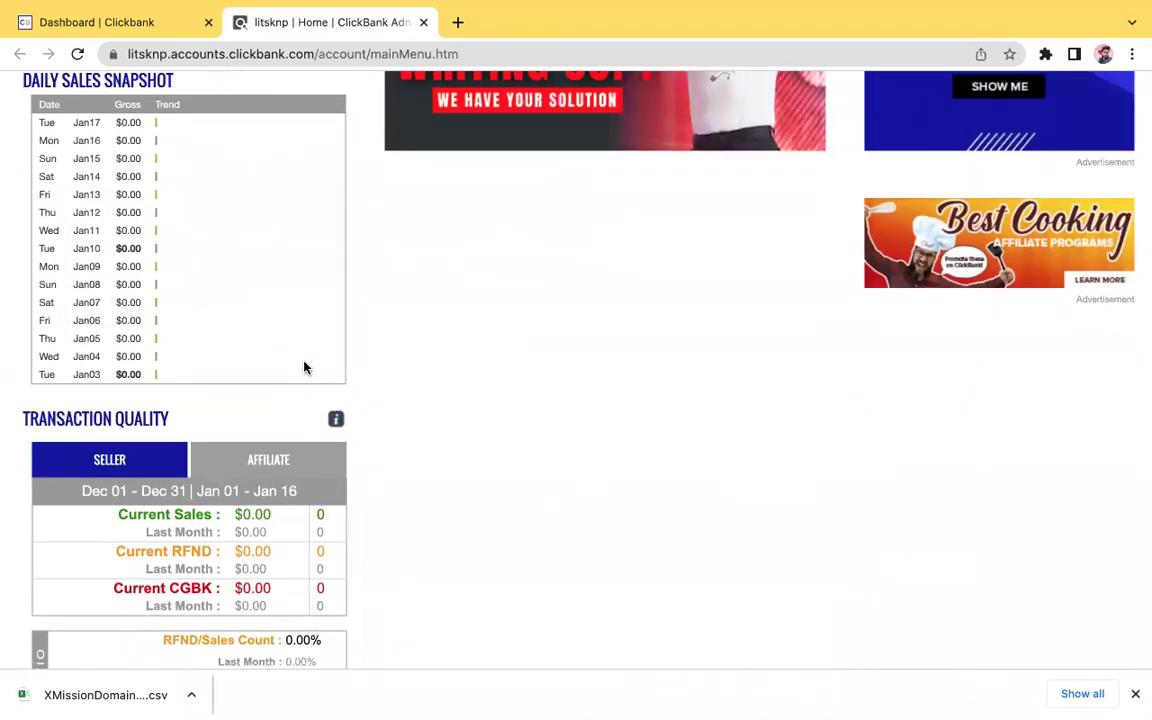
scroll(308, 368, "up", 2)
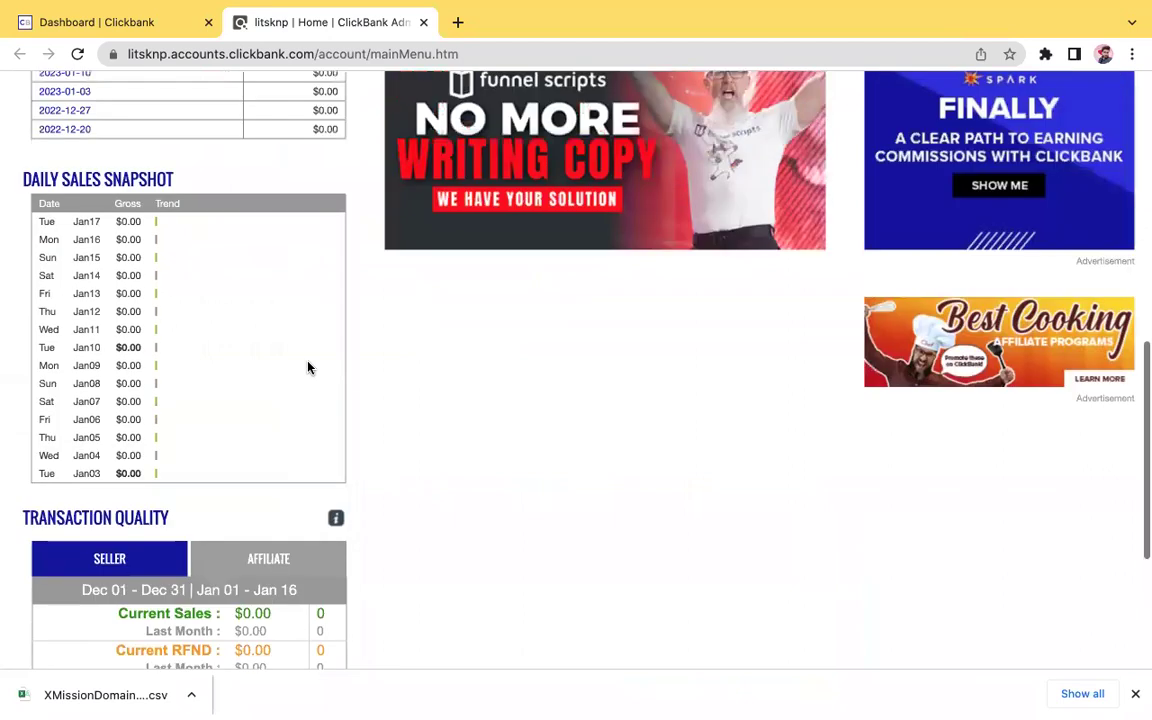
scroll(308, 368, "down", 6)
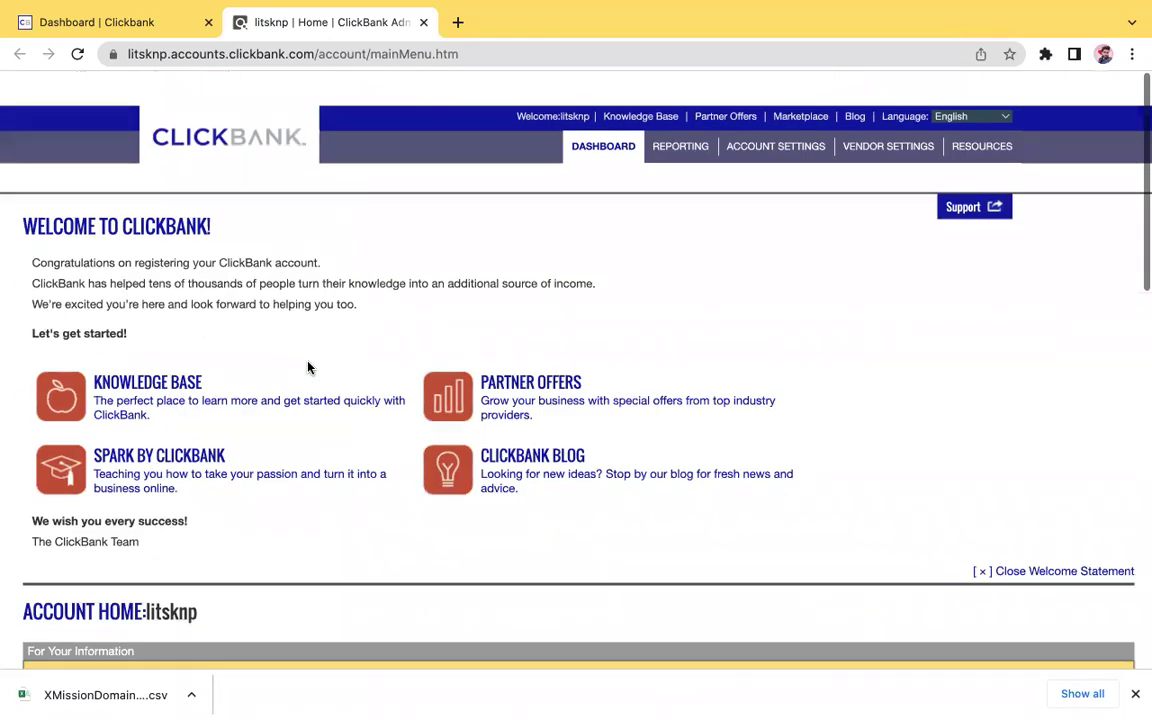
scroll(342, 468, "down", 4)
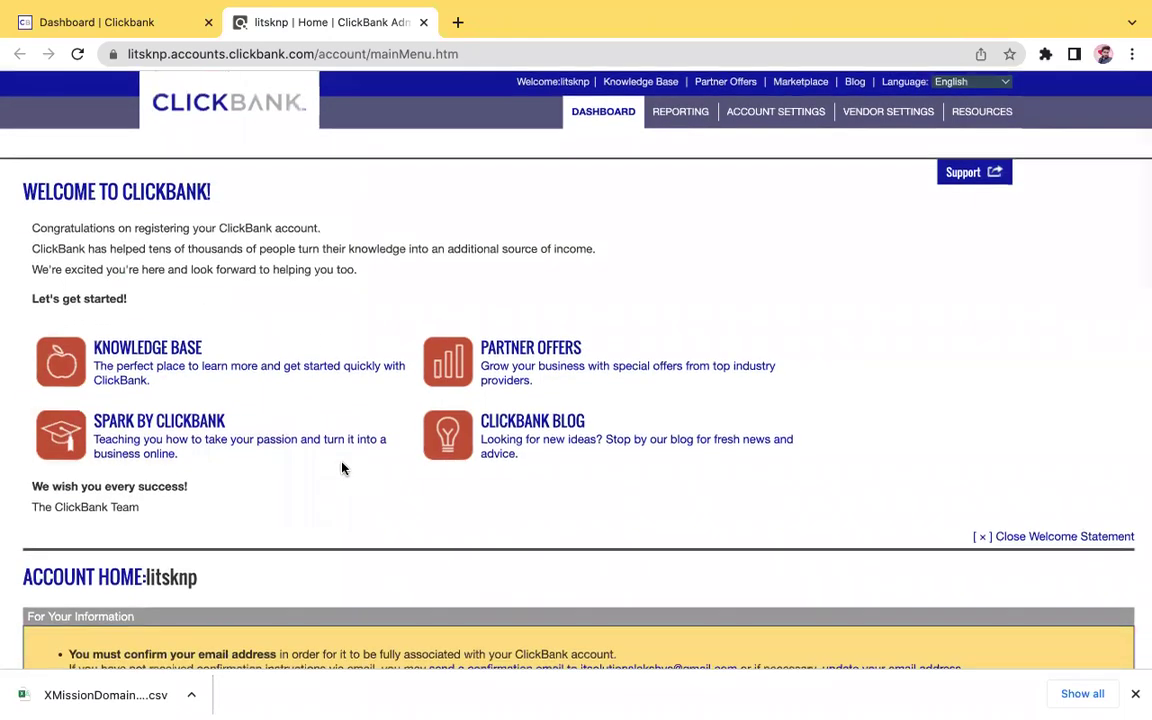
scroll(342, 468, "down", 2)
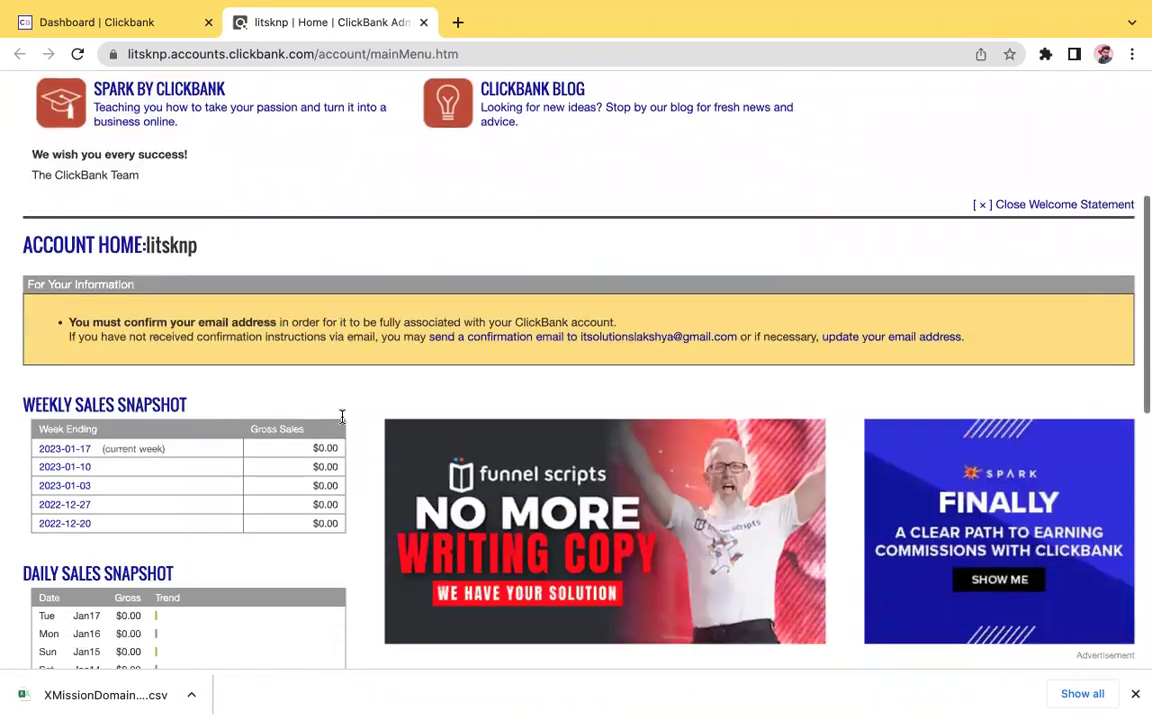
scroll(327, 504, "down", 2)
scroll(325, 506, "up", 4)
scroll(325, 506, "up", 4)
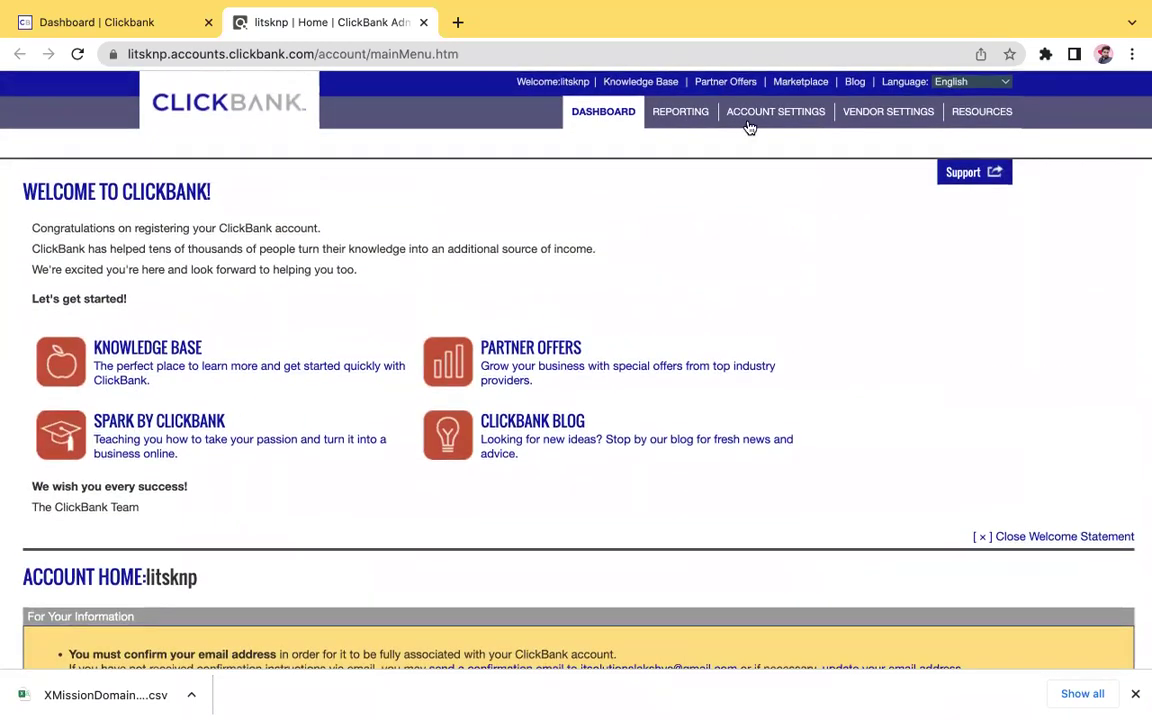
scroll(725, 360, "down", 5)
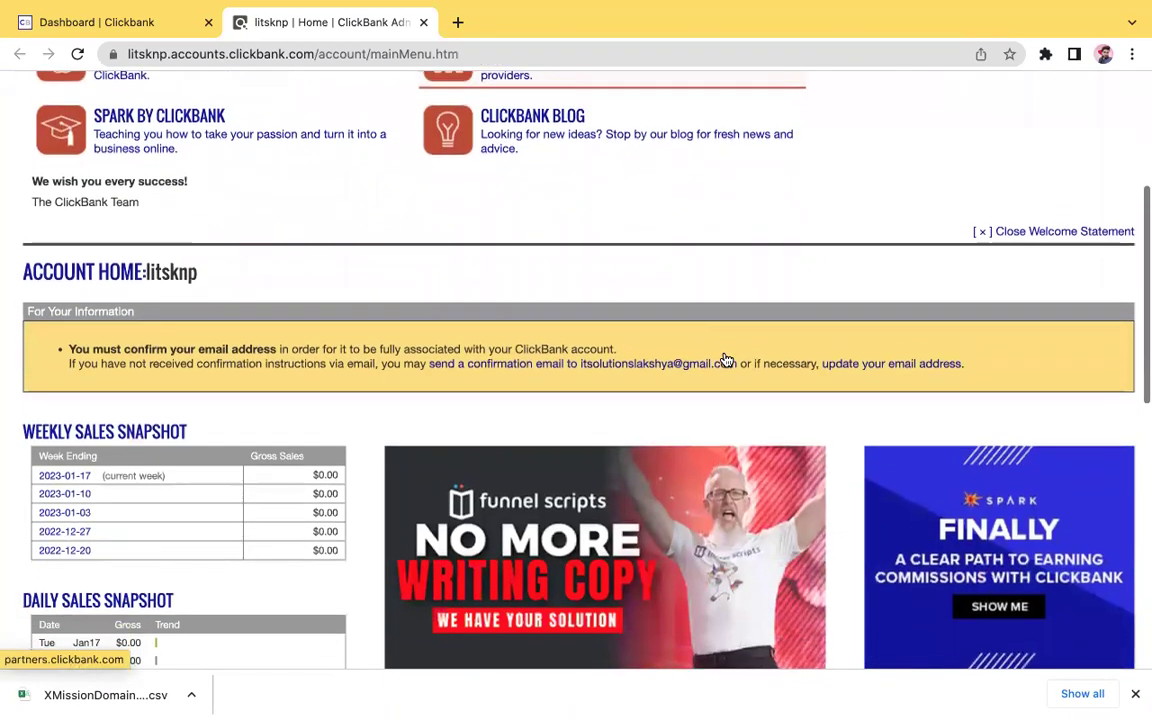
scroll(725, 360, "up", 5)
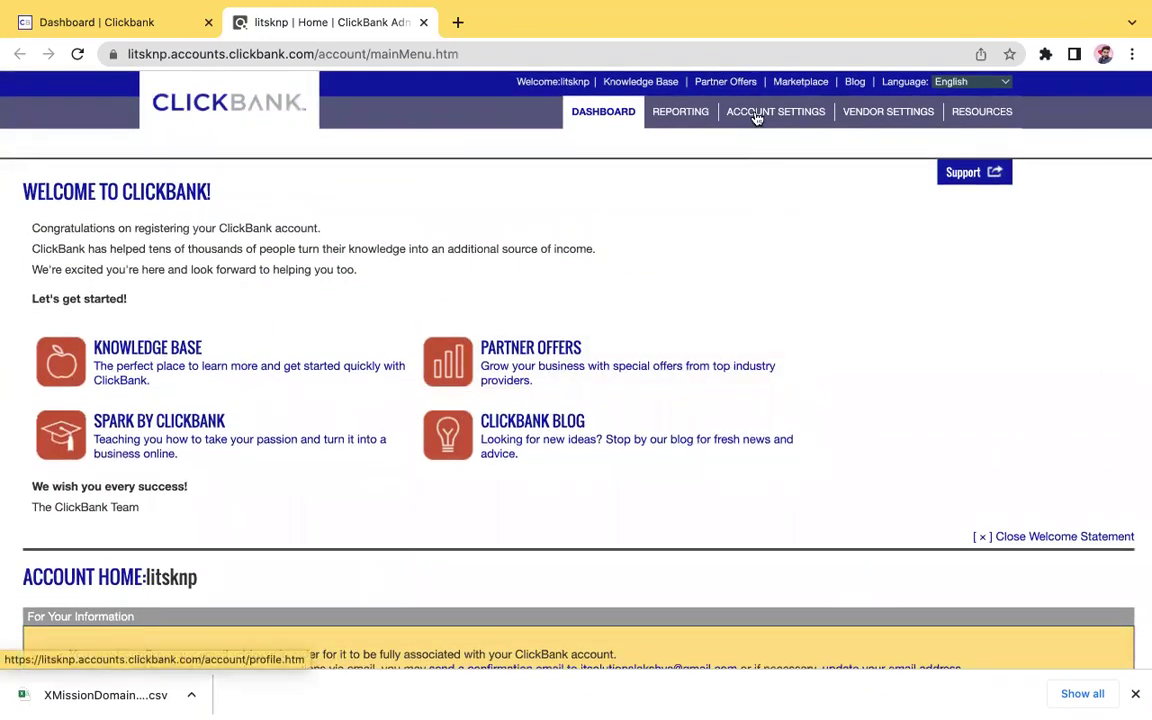
Step: Go to Account Settings and edit the Payment Information ($100.00 threshold, paid by Check)
left_click(757, 116)
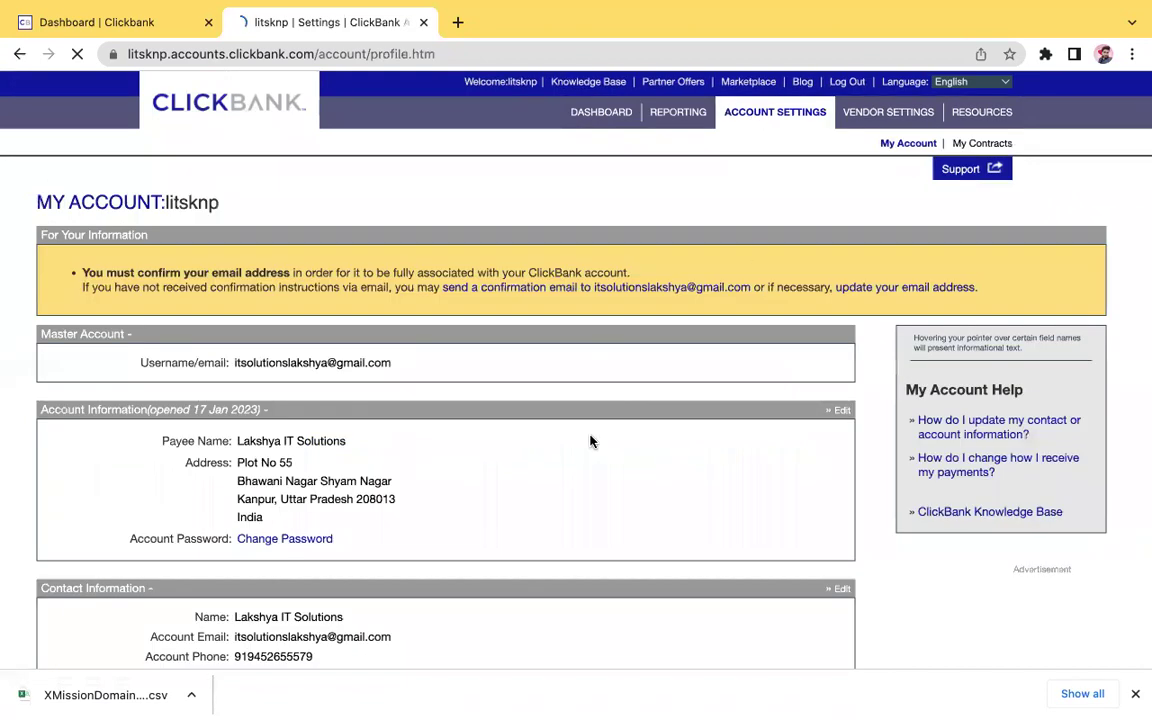
scroll(590, 441, "down", 5)
scroll(590, 441, "down", 5)
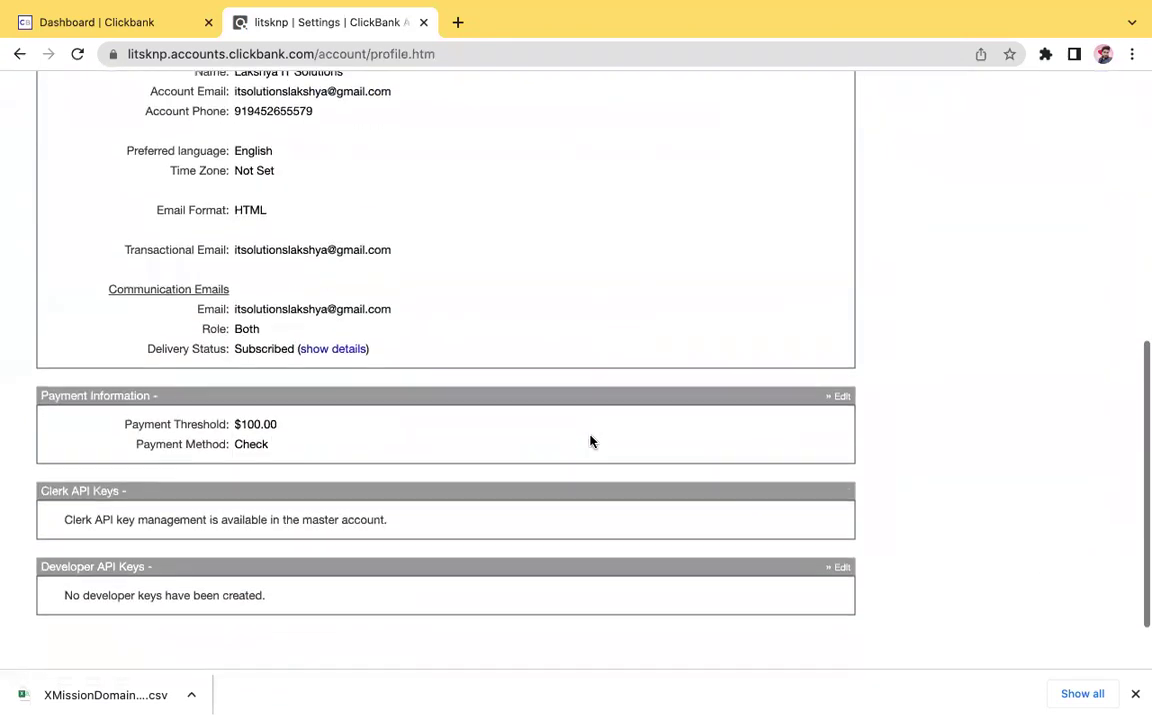
scroll(590, 441, "up", 5)
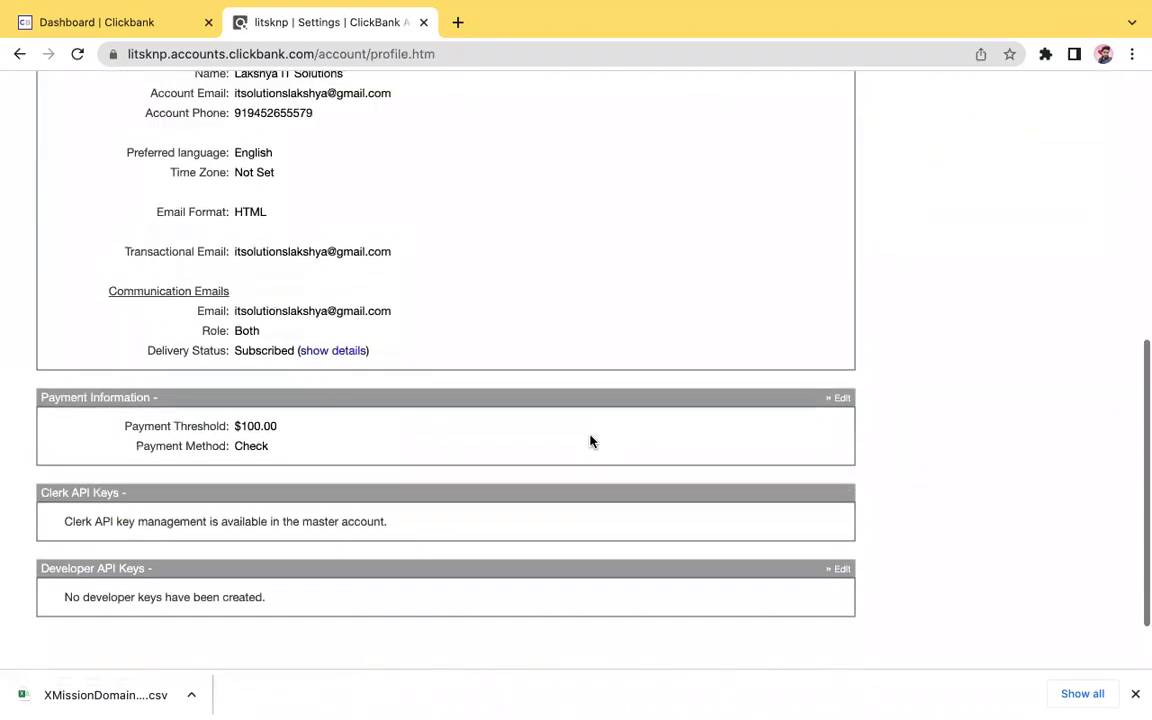
scroll(590, 441, "up", 2)
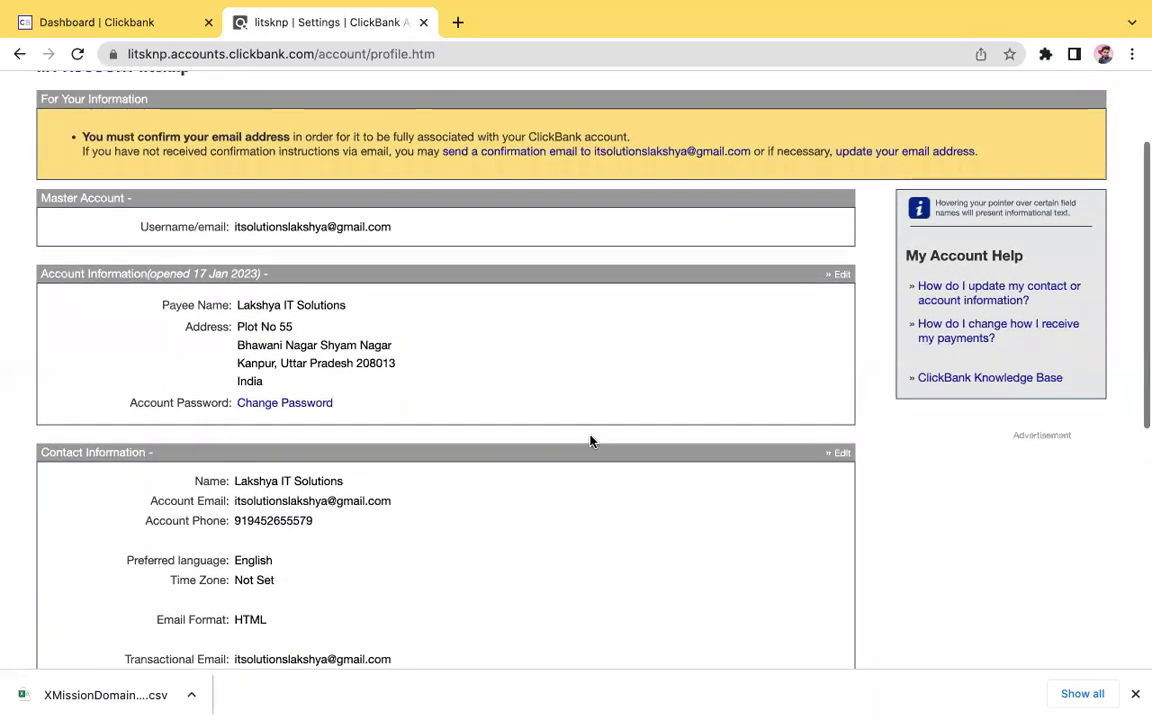
scroll(430, 487, "down", 4)
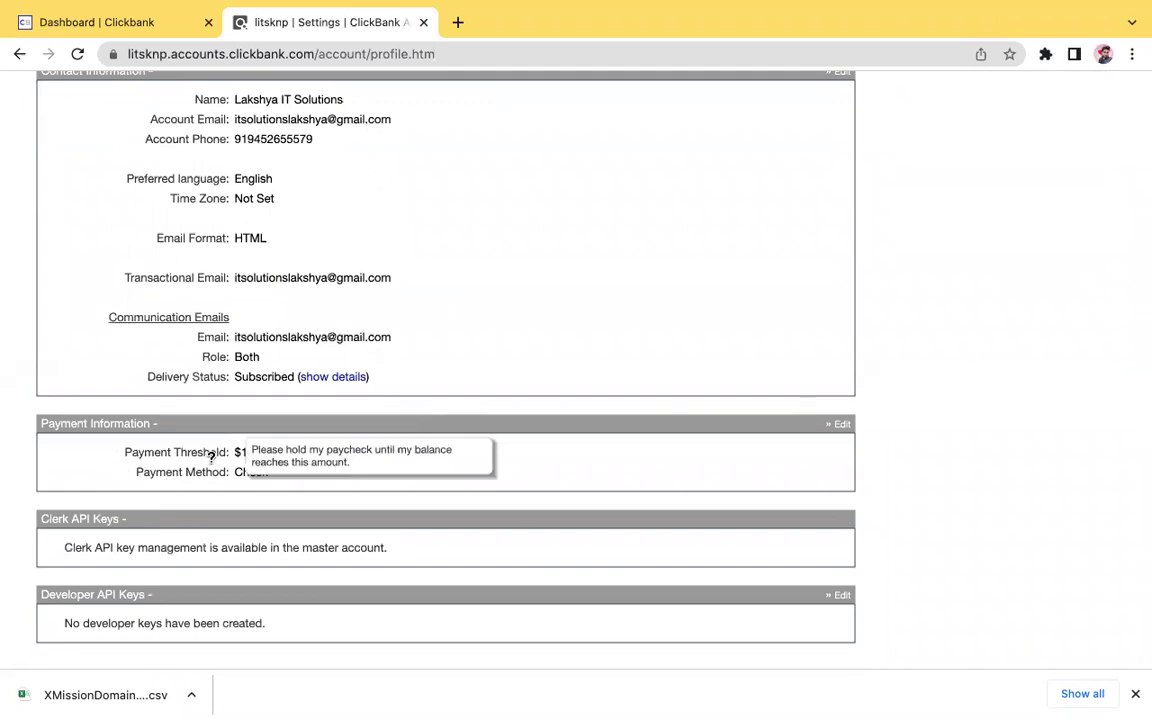
scroll(603, 454, "up", 2)
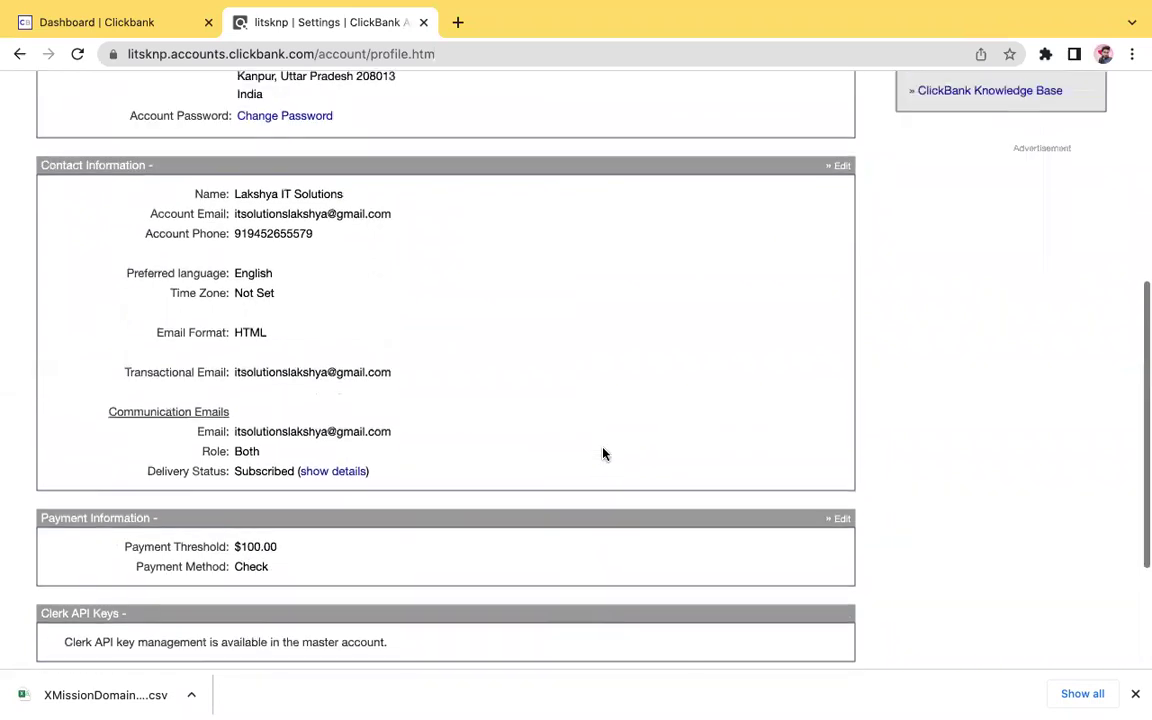
scroll(603, 454, "up", 3)
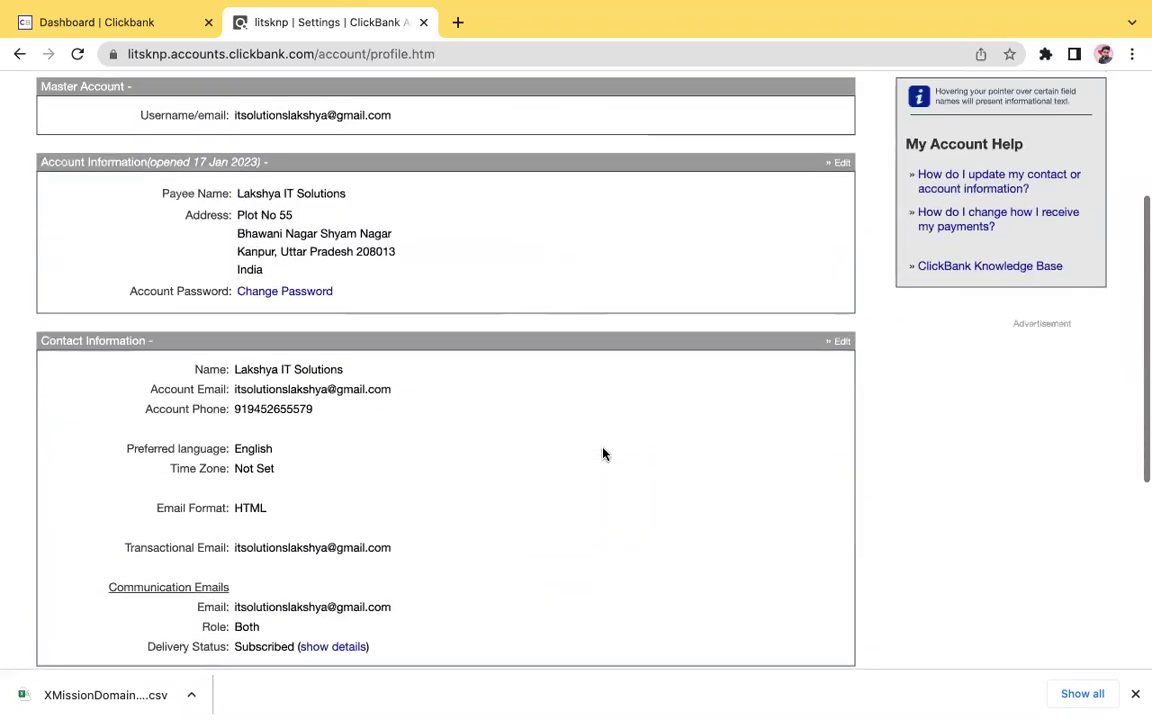
scroll(603, 454, "down", 2)
scroll(603, 454, "down", 4)
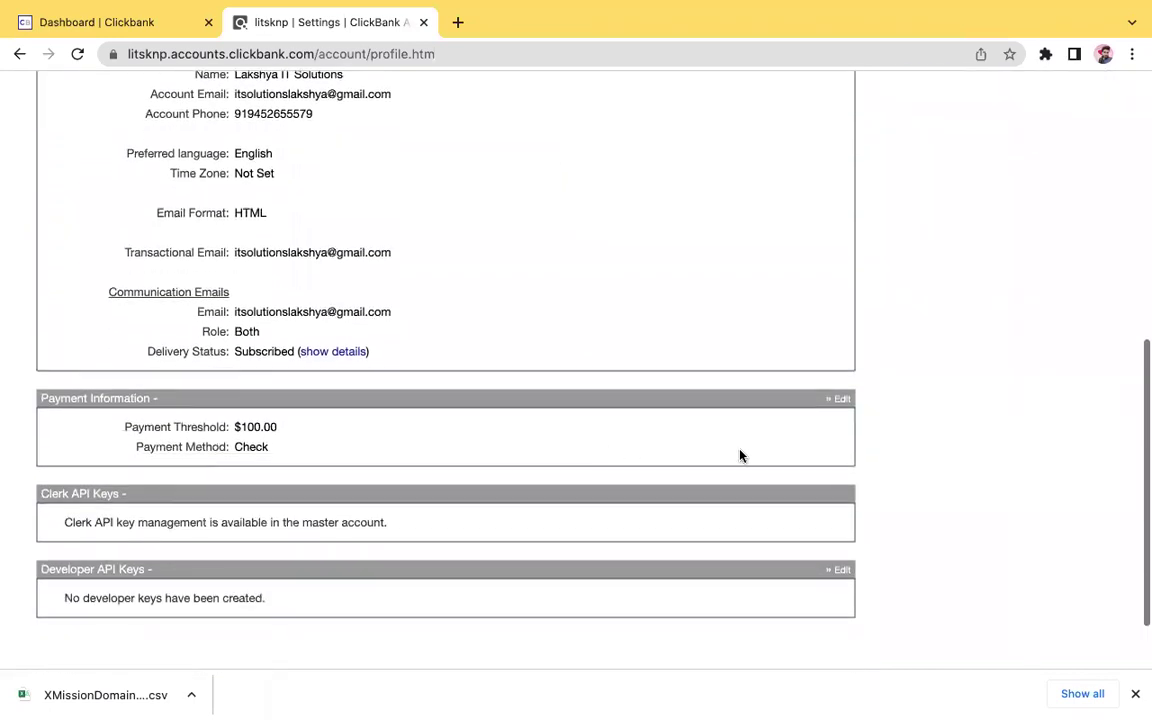
left_click(842, 401)
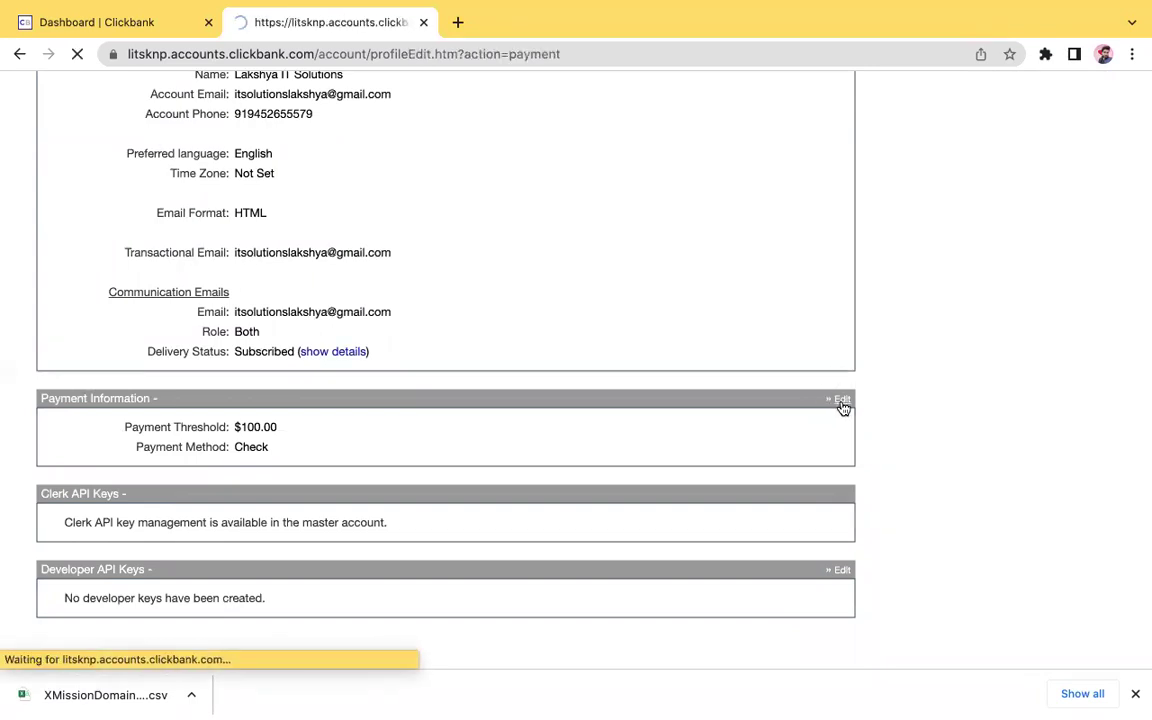
Step: Set the payment threshold to $10.00 and switch the payment method to Direct Deposit
left_click(286, 295)
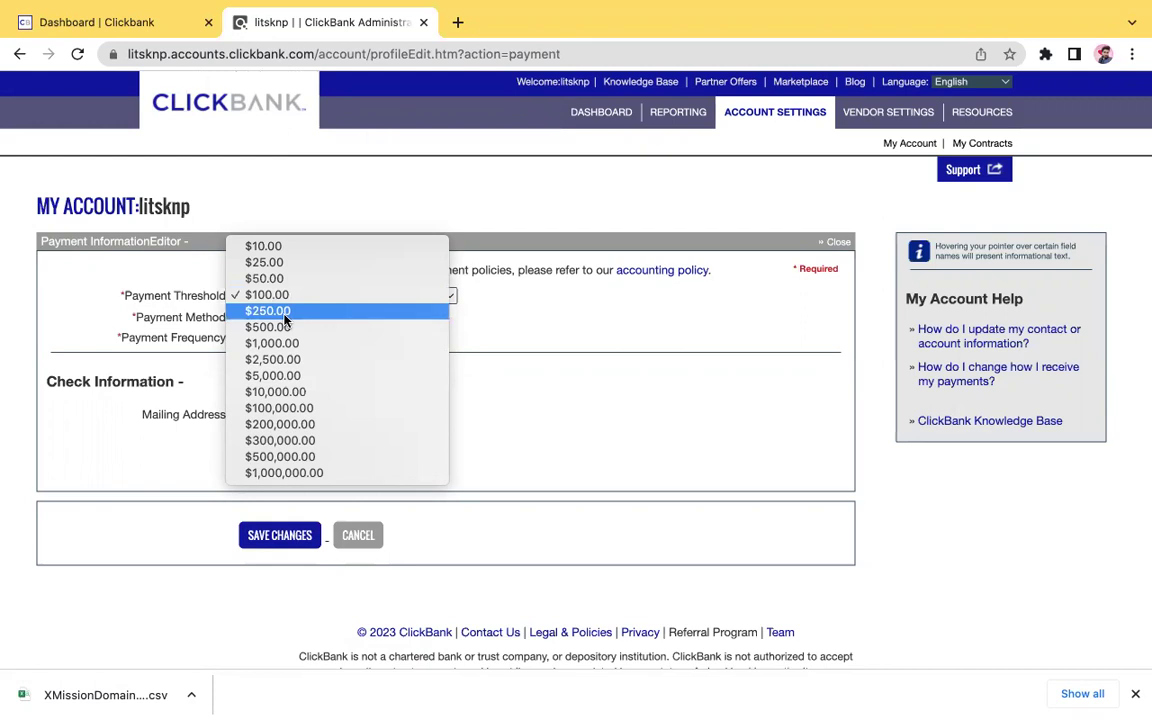
left_click(263, 247)
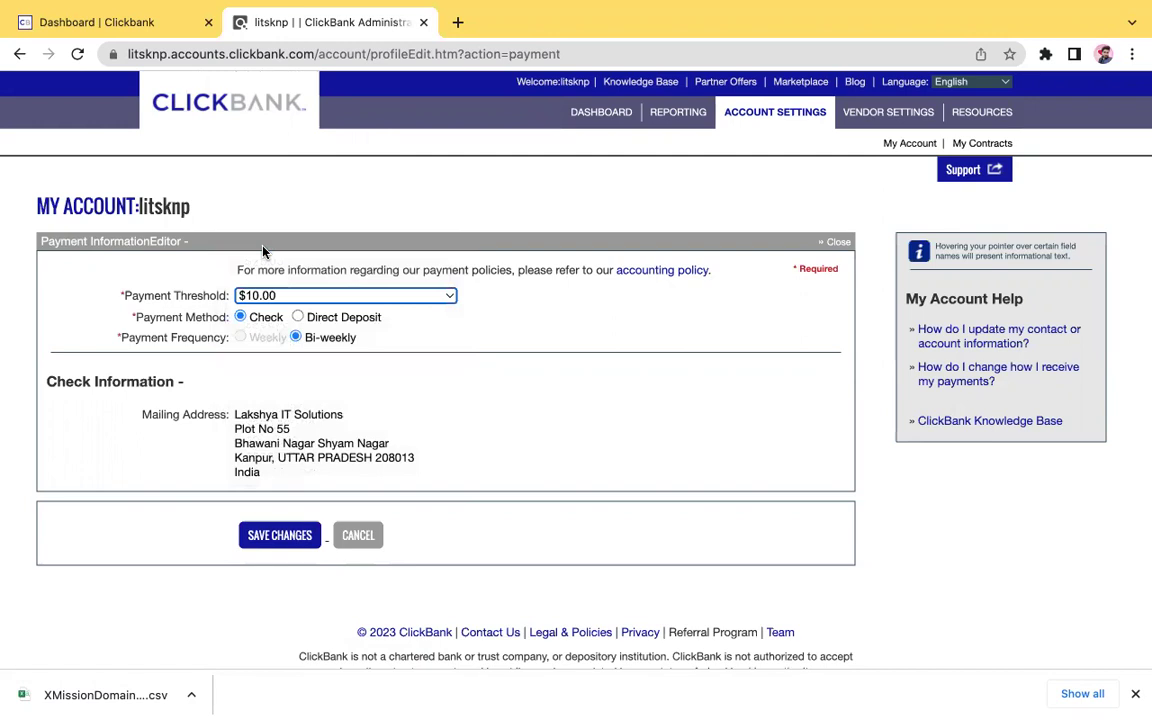
left_click(241, 318)
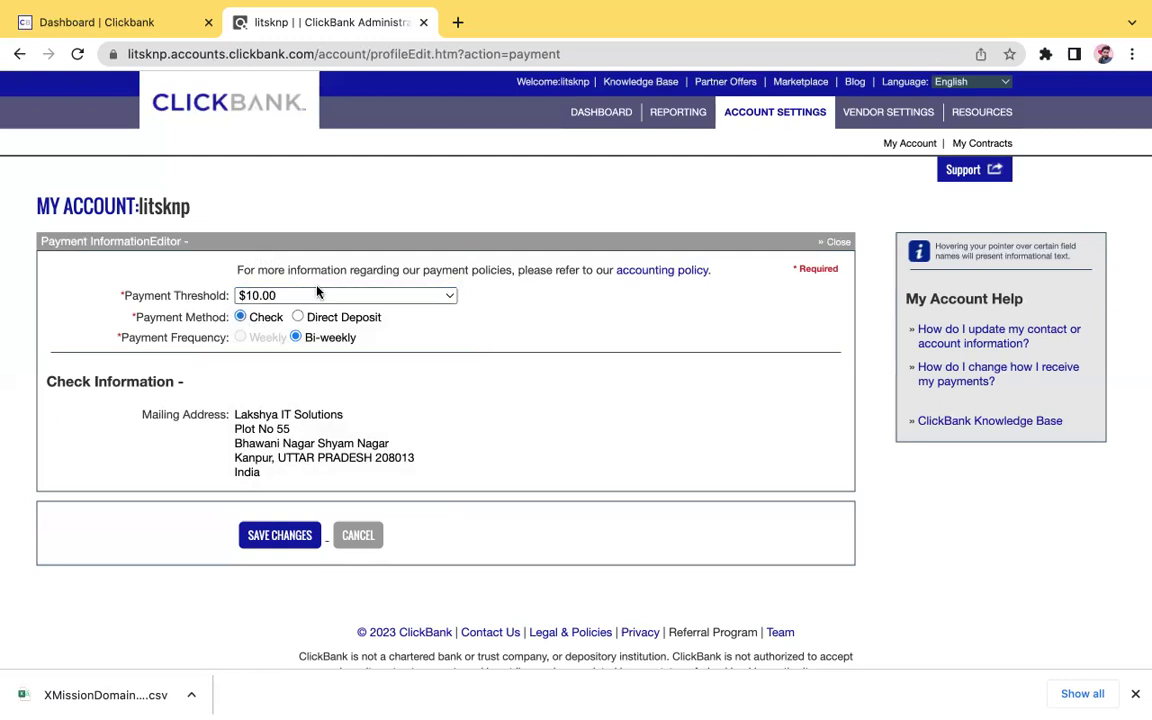
left_click(298, 318)
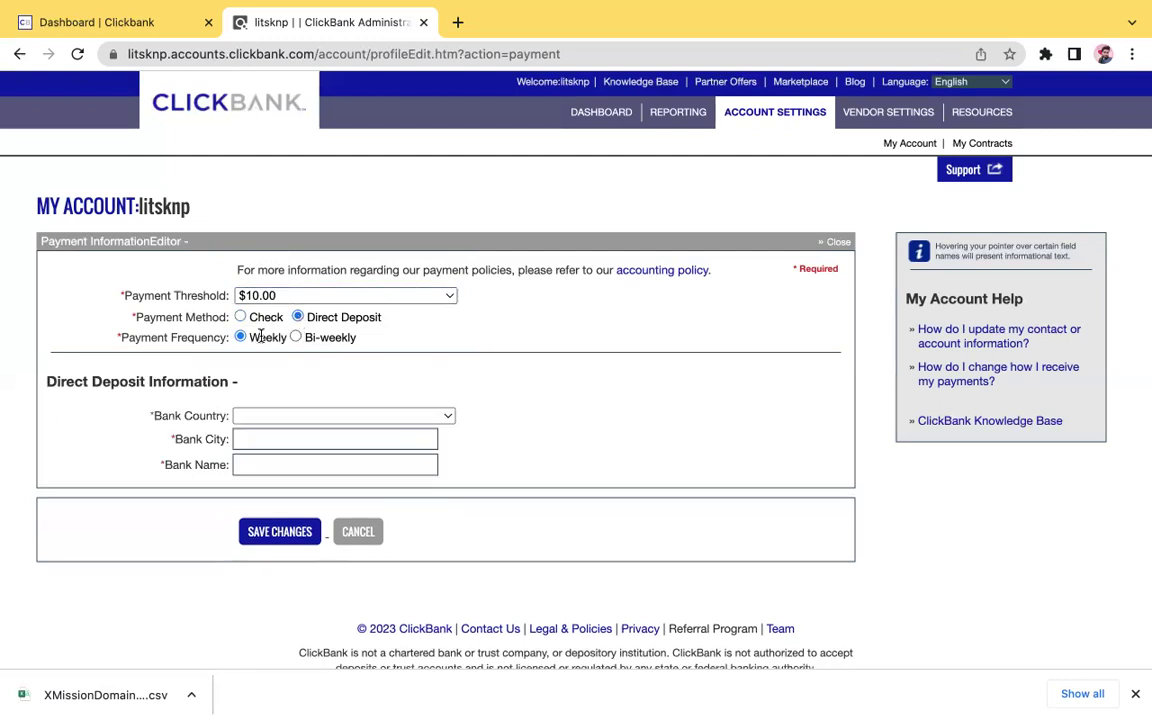
Step: Enter bank country INDIA, city KANPUR and bank name STATE BANK OF INDIA
left_click(253, 416)
type("in")
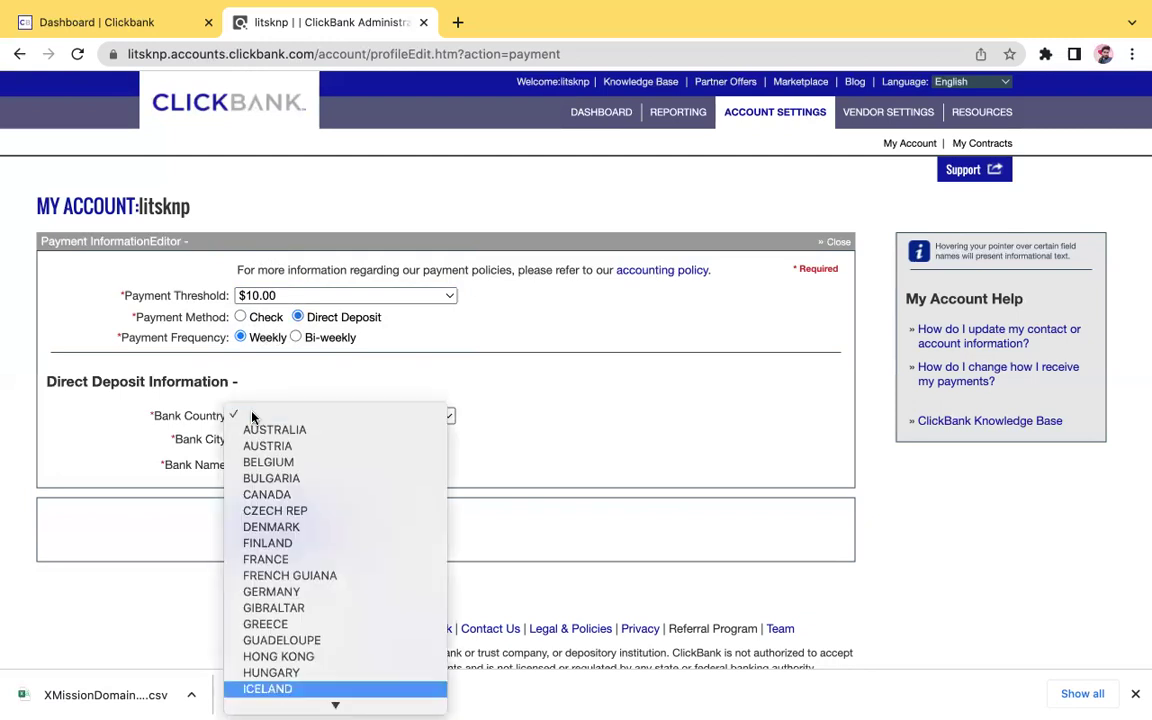
key("Return")
left_click(306, 439)
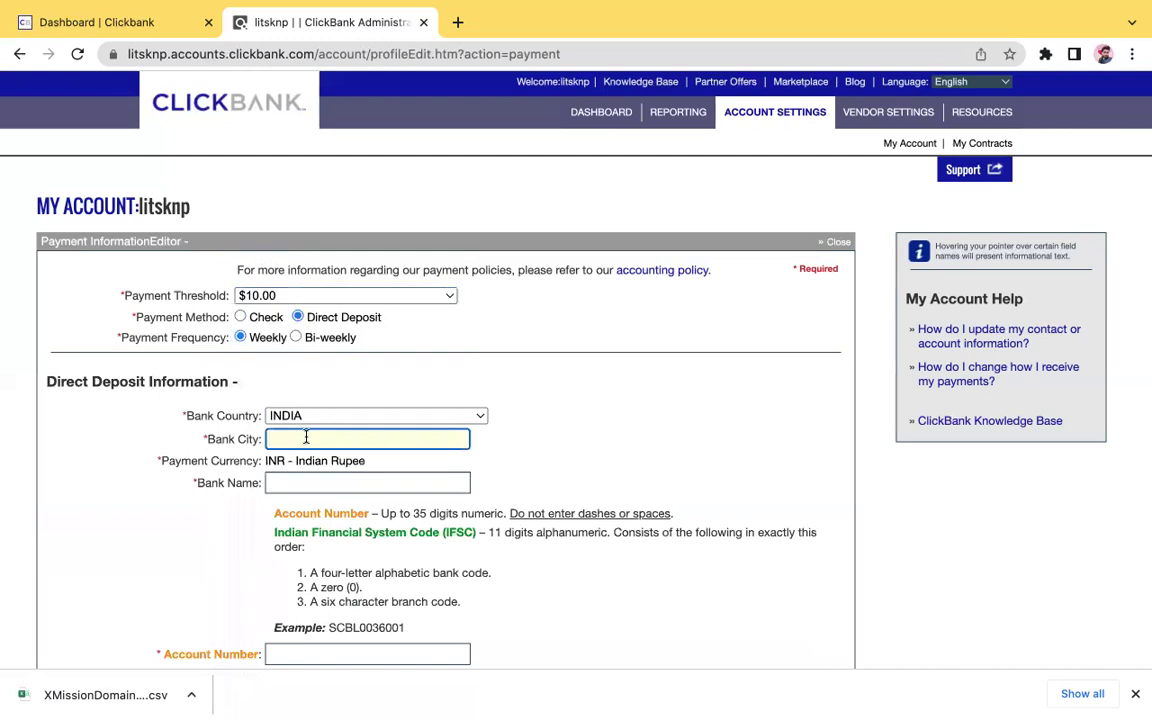
type("KANPUR")
left_click(302, 480)
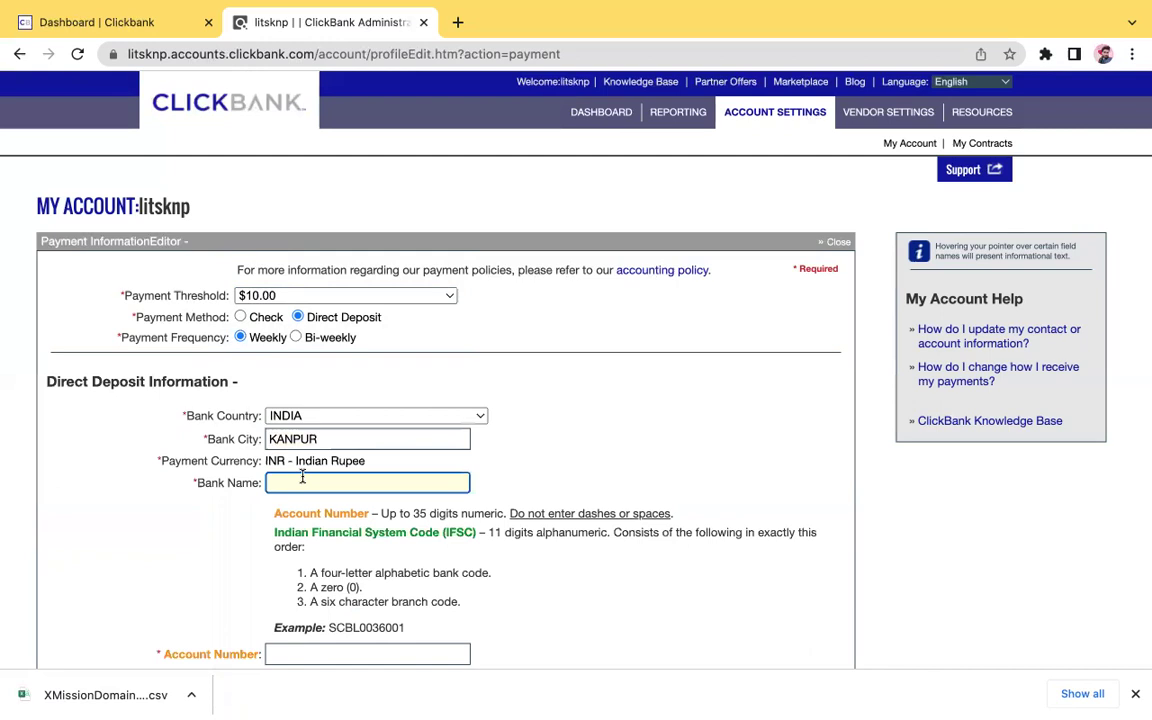
type("STATE BANK OF INDIA")
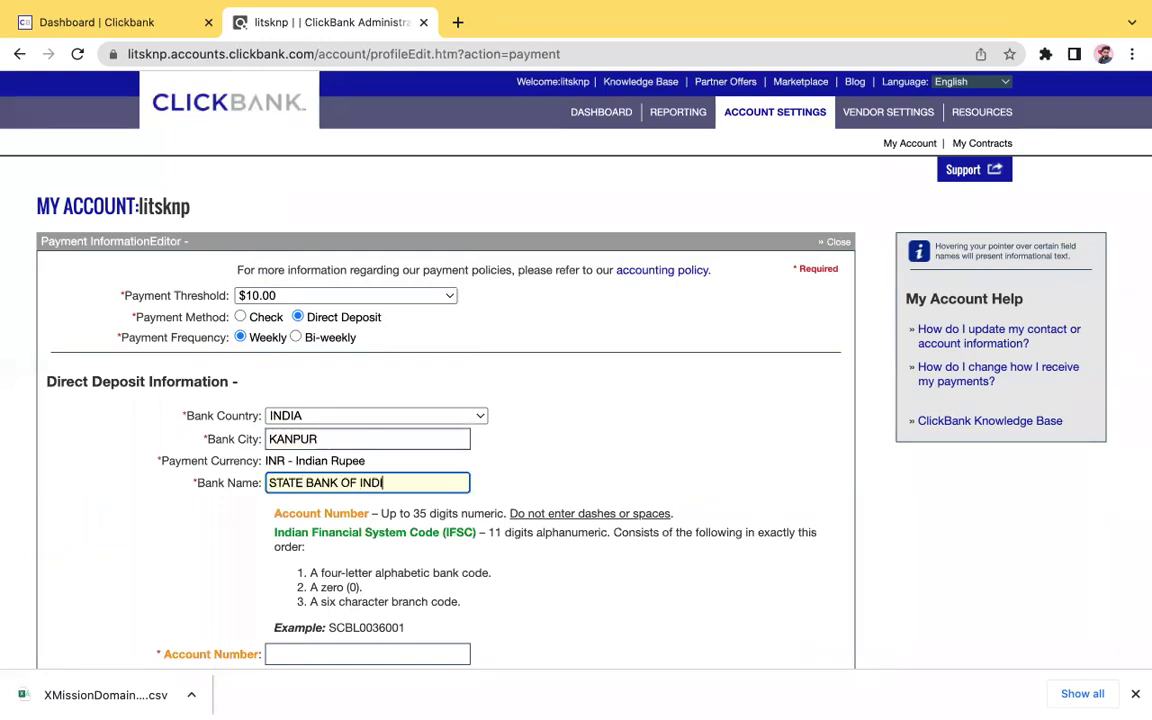
left_click(606, 628)
Step: Enter the bank account number and IFSC code SBIN0001961, and choose a Savings account
scroll(600, 615, "down", 2)
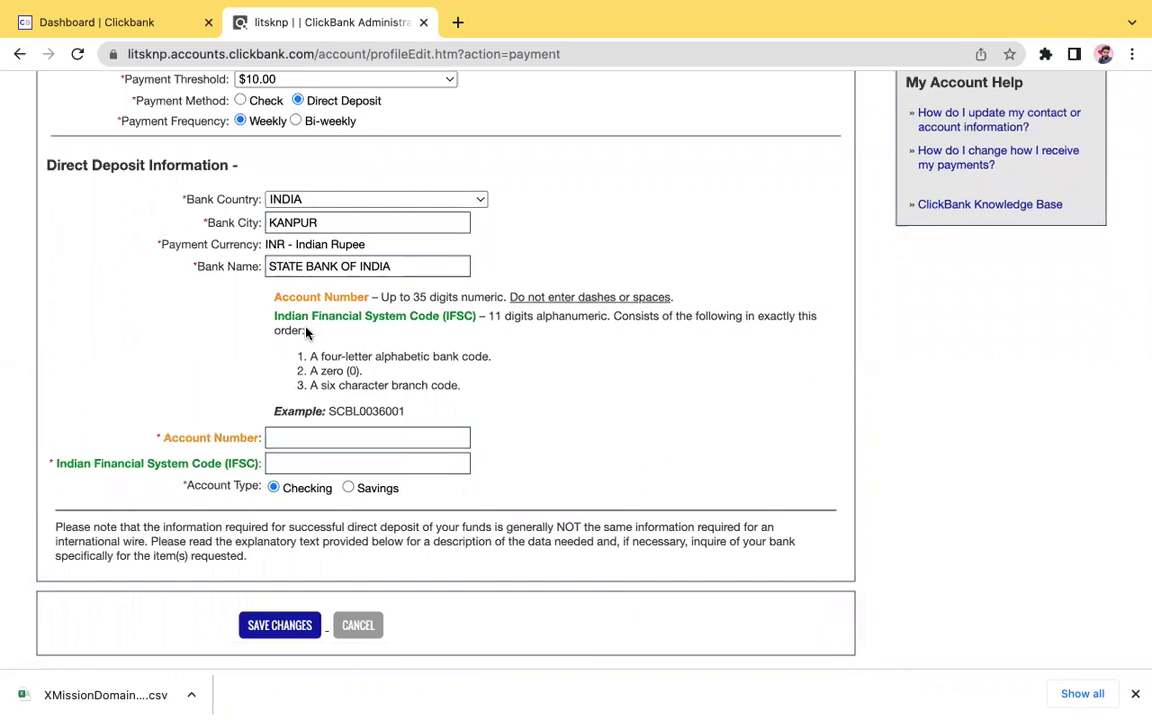
left_click(327, 437)
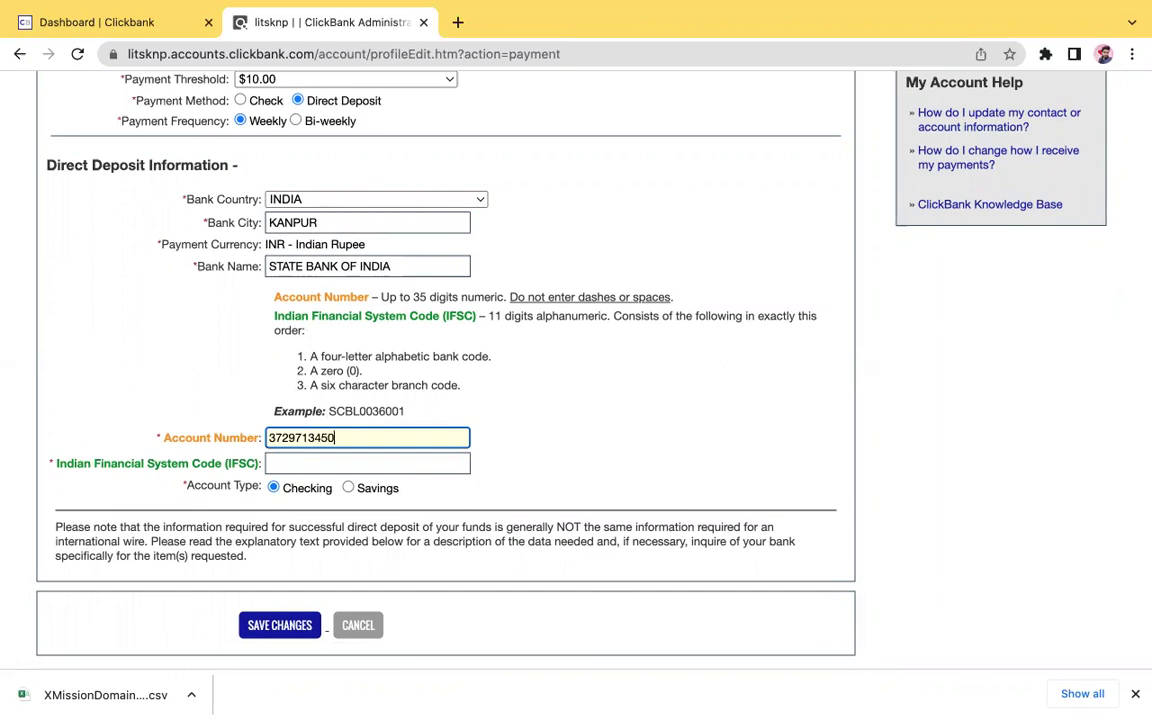
left_click(412, 461)
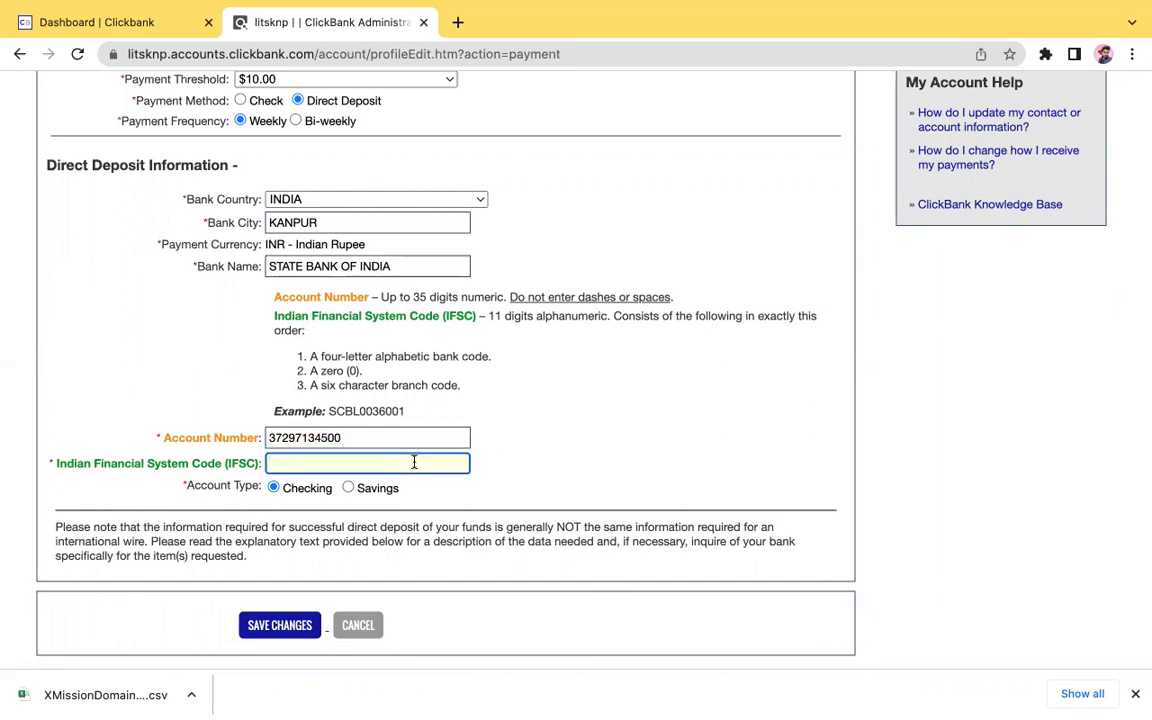
left_click(349, 488)
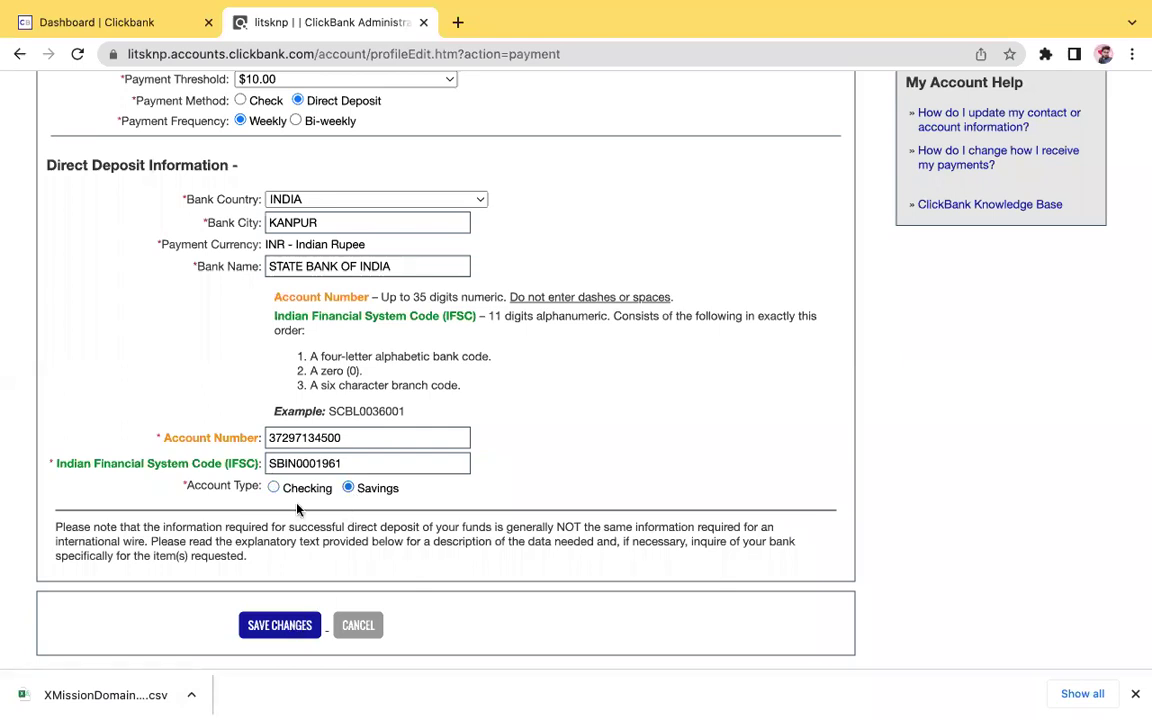
Step: Save the direct deposit details and confirm the payment information is correct
left_click(280, 626)
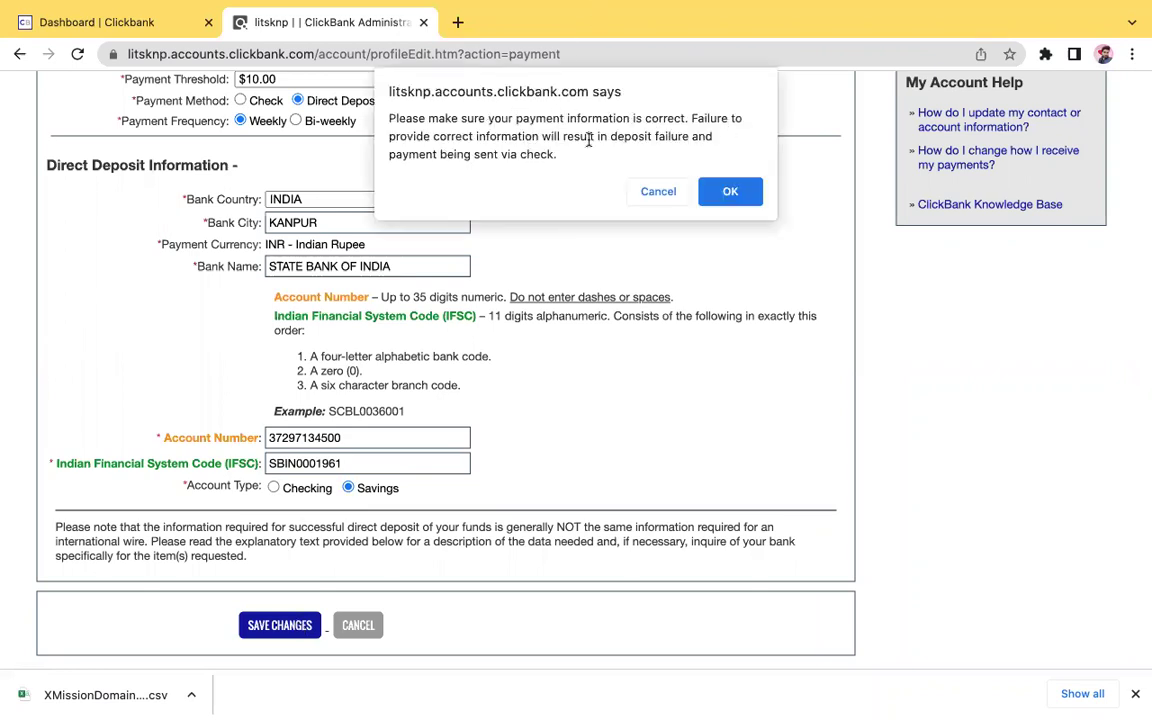
left_click(729, 191)
scroll(723, 194, "up", 4)
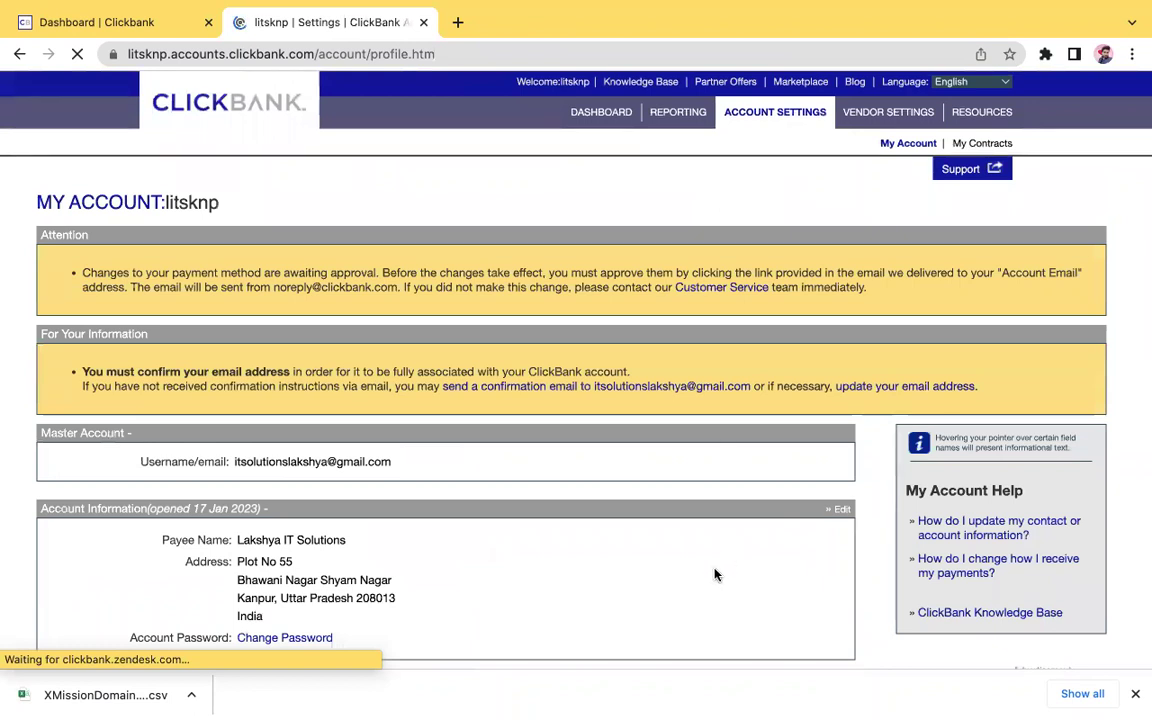
scroll(714, 574, "down", 10)
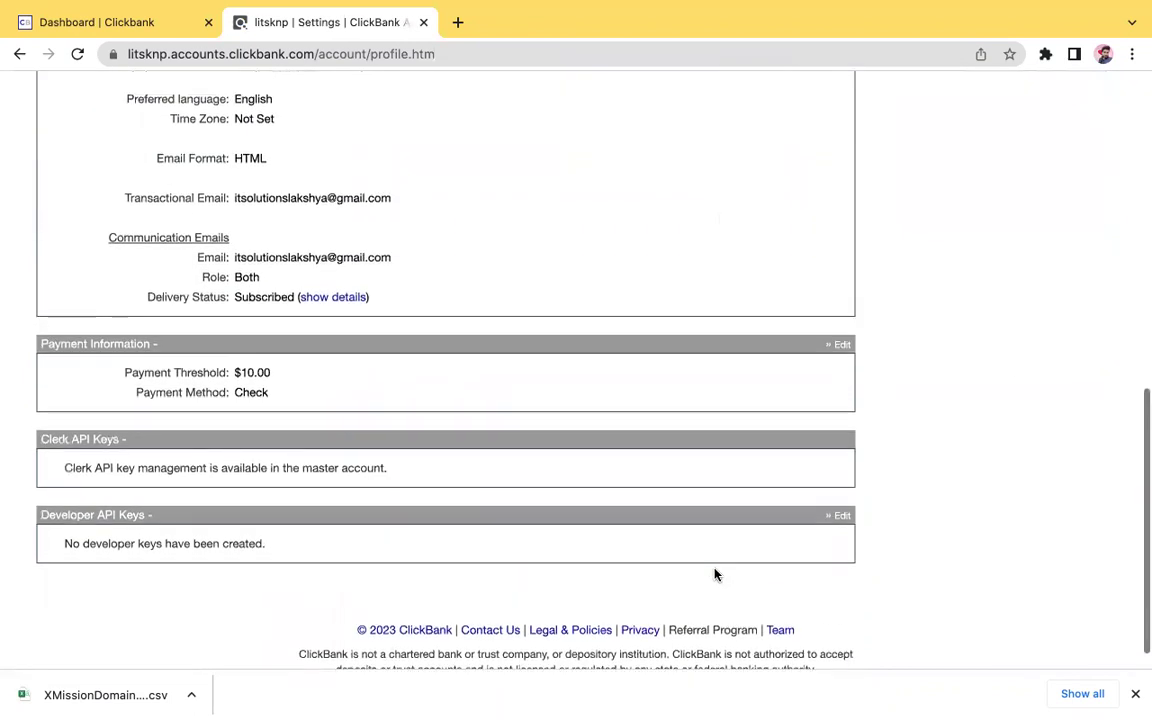
Step: Re-save Payment Information with Direct Deposit, confirm the warning, and return to account home
scroll(714, 574, "up", 1)
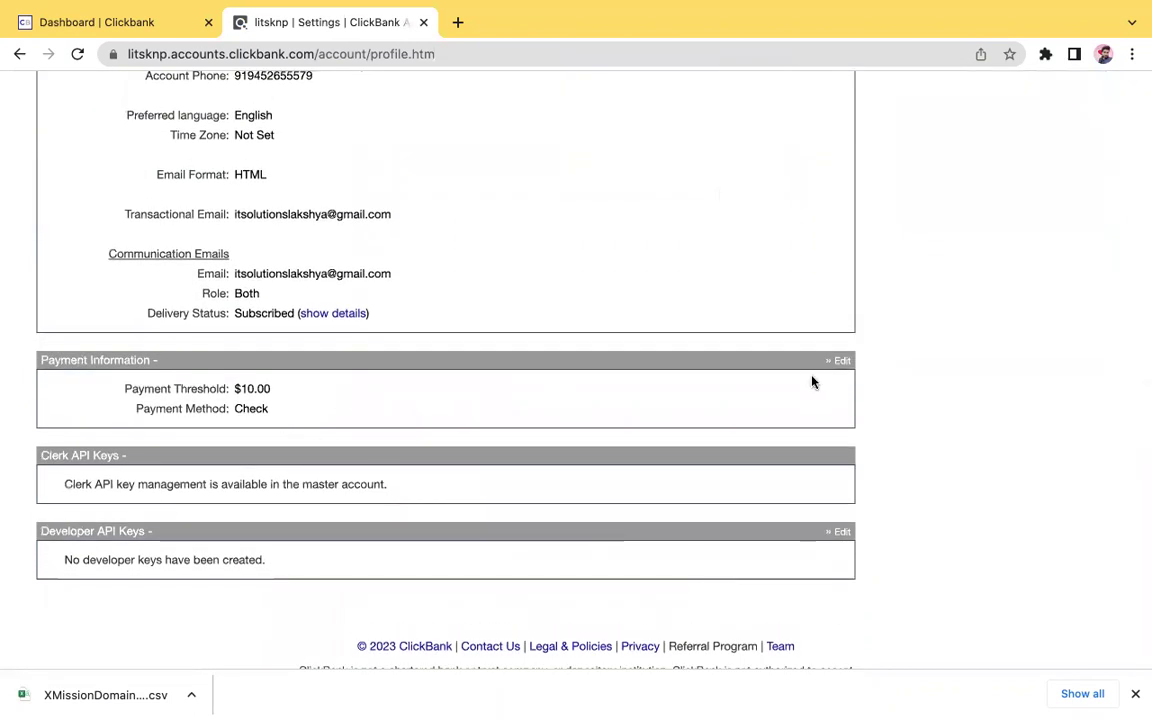
left_click(843, 362)
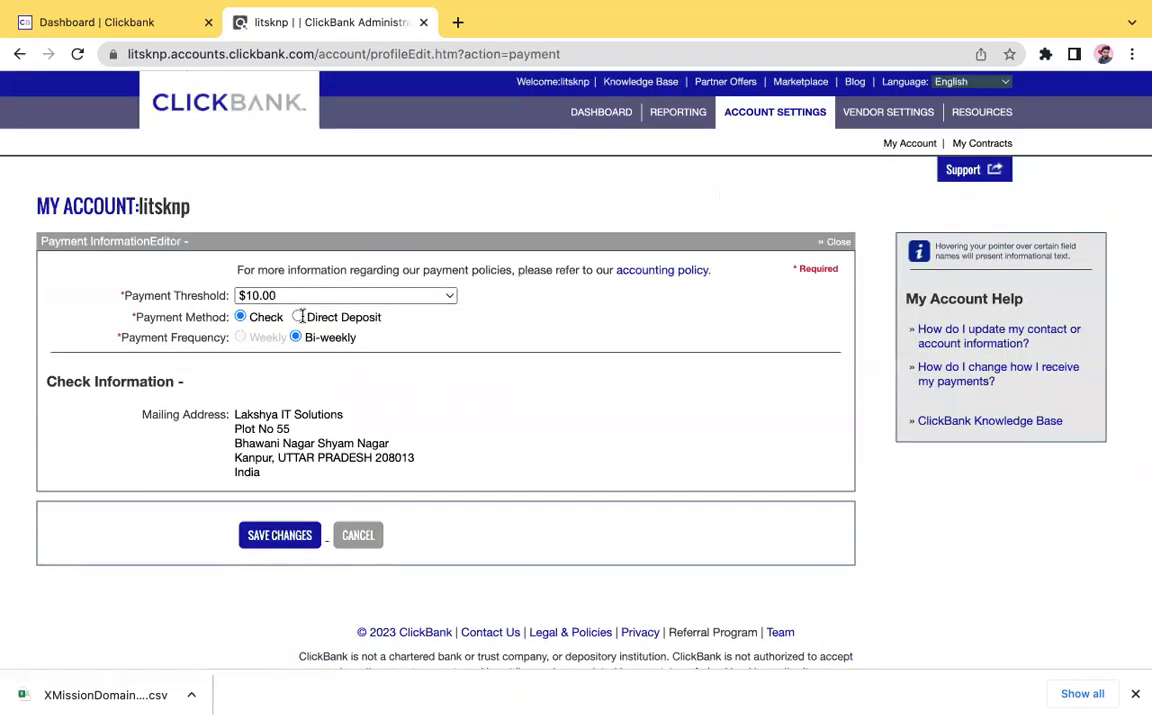
left_click(298, 316)
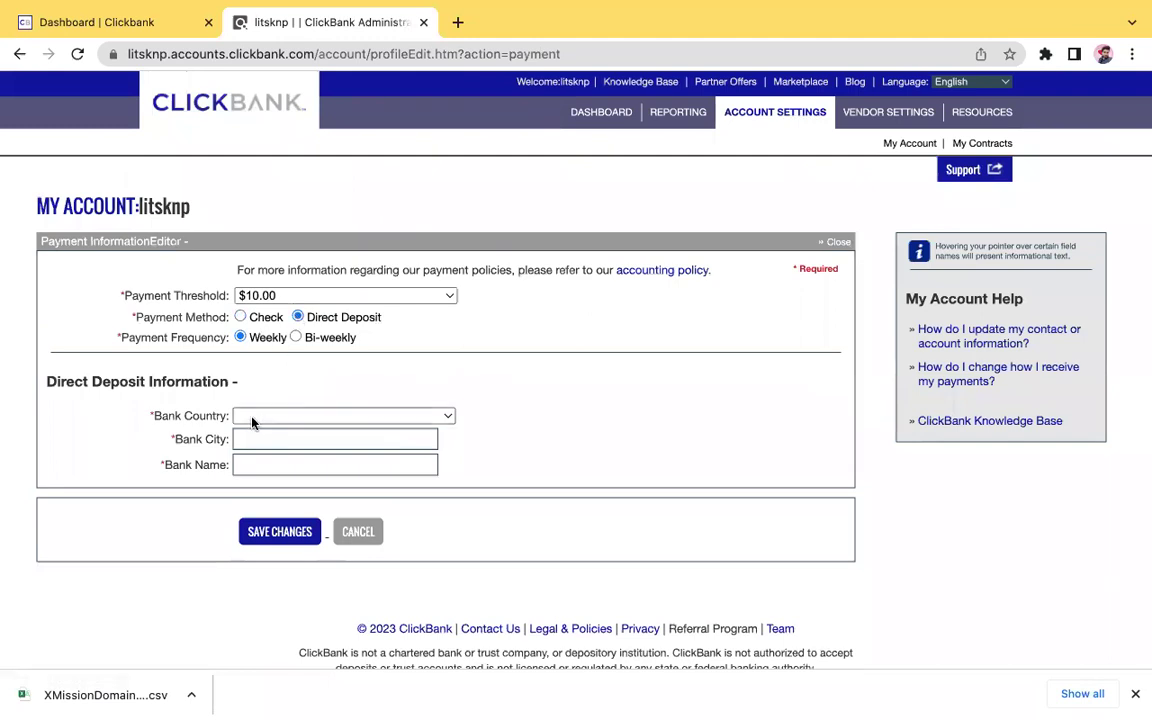
left_click(280, 531)
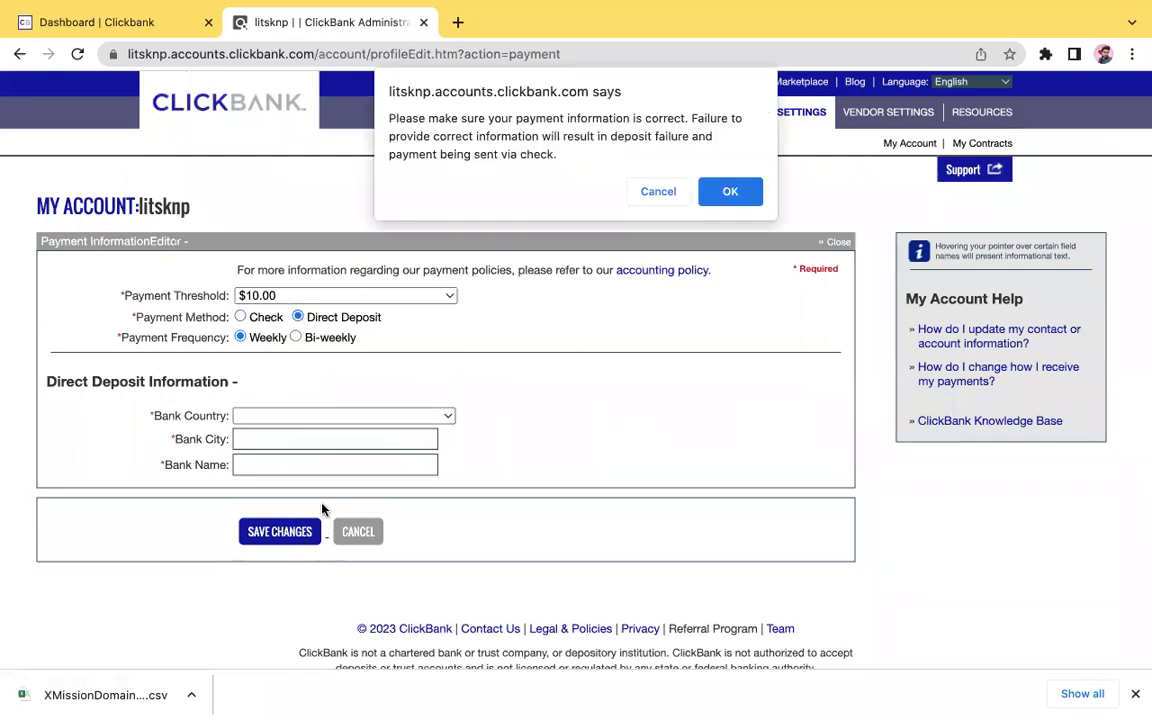
left_click(734, 189)
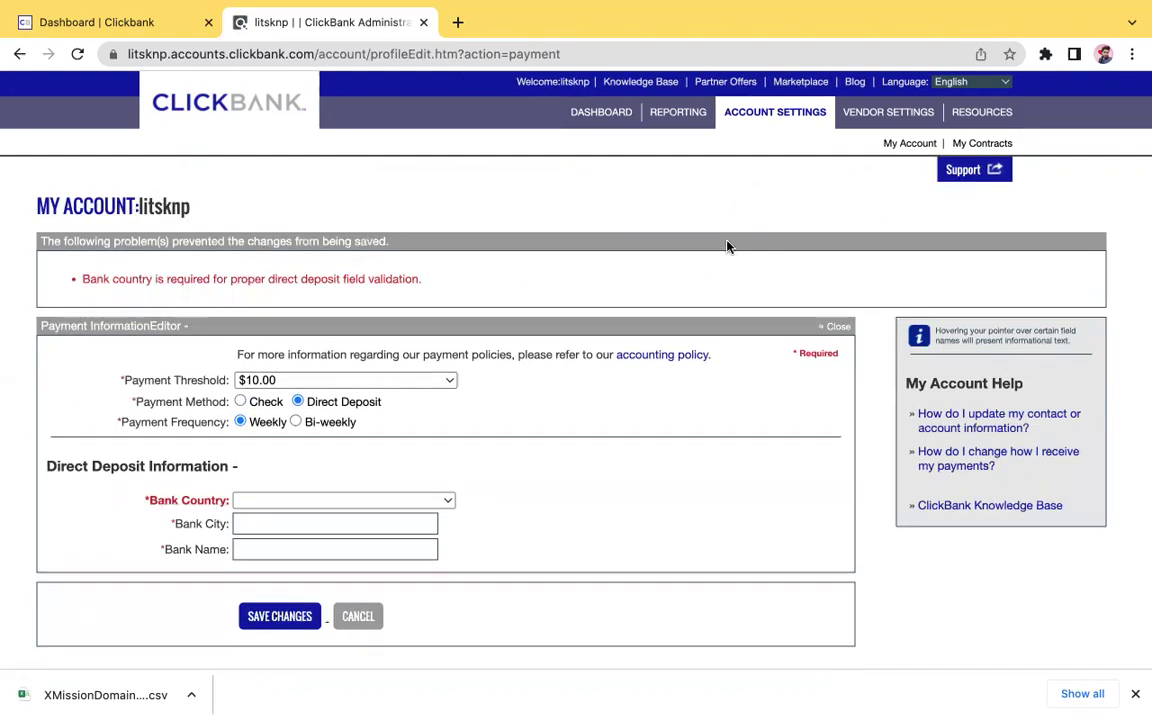
left_click(598, 116)
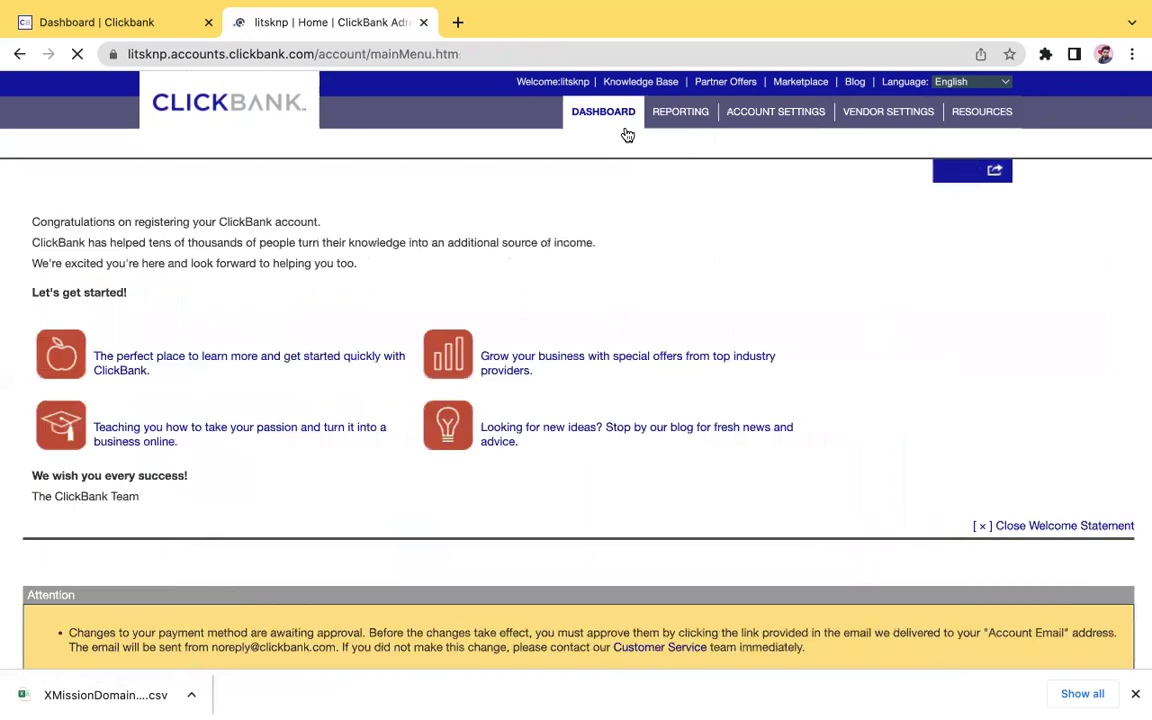
Step: Open Dashboard and Reporting, then close that tab and reload the master account page
left_click(673, 118)
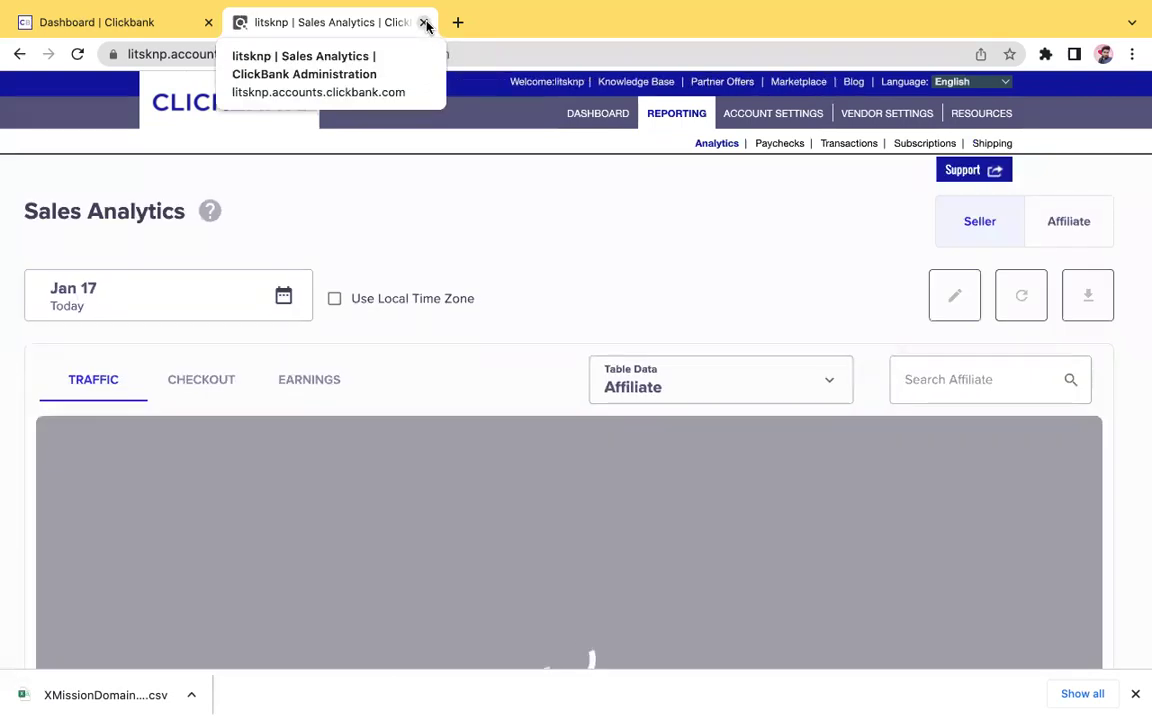
scroll(597, 236, "down", 3)
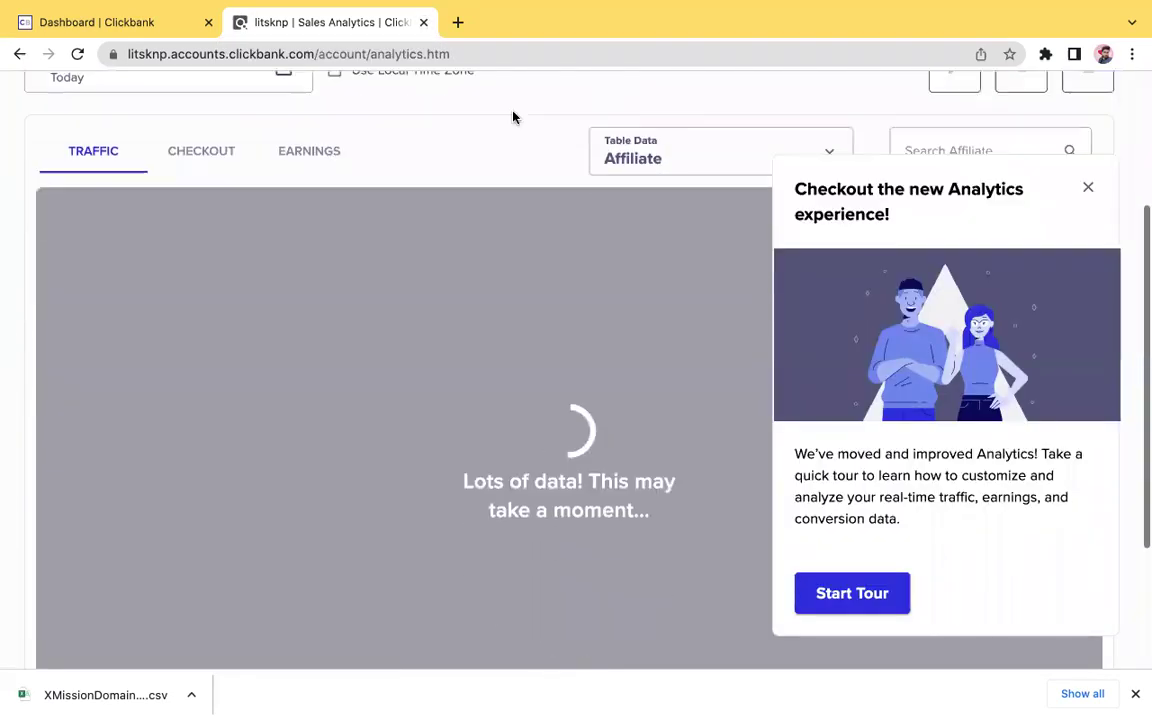
left_click(423, 22)
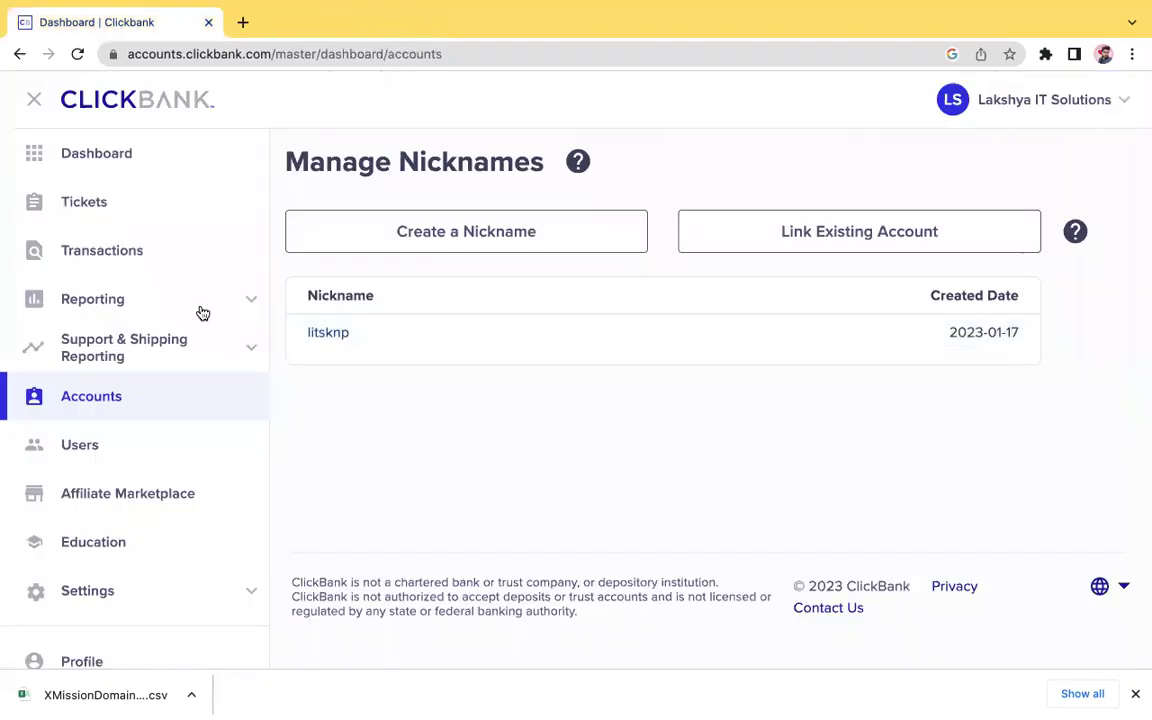
left_click(78, 55)
Step: Review the master dashboard's empty earnings and open the Affiliate Marketplace
left_click(117, 161)
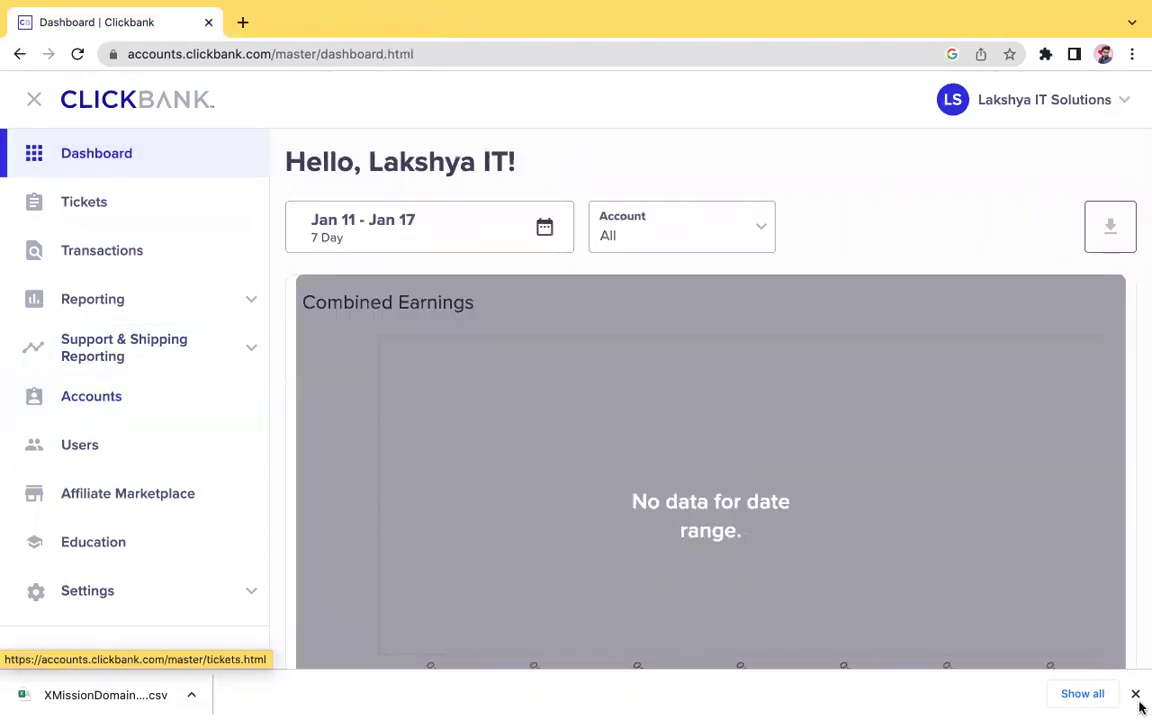
scroll(782, 532, "down", 3)
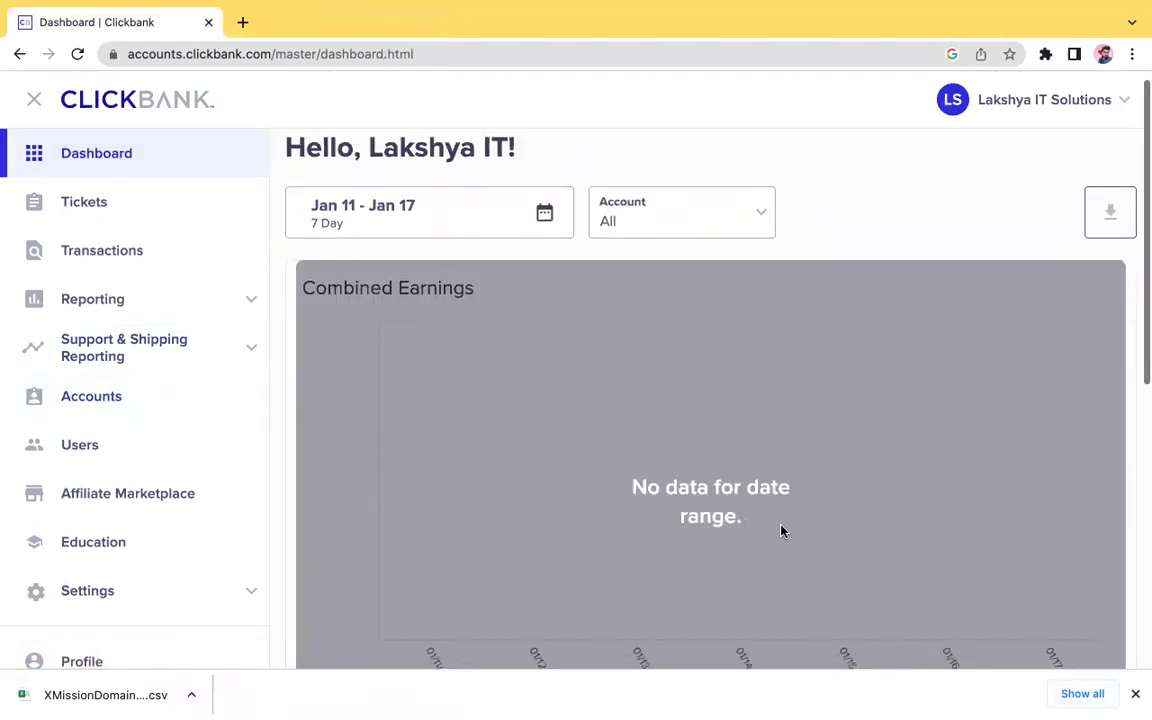
scroll(782, 532, "down", 5)
scroll(782, 532, "up", 5)
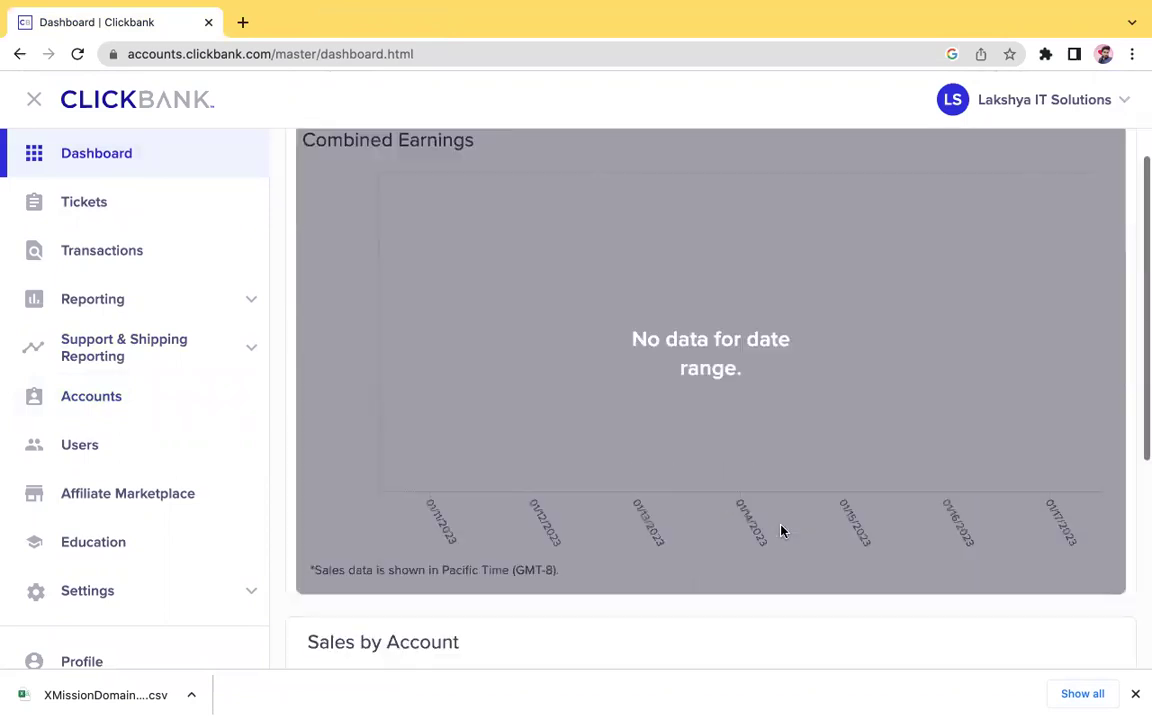
scroll(782, 532, "down", 5)
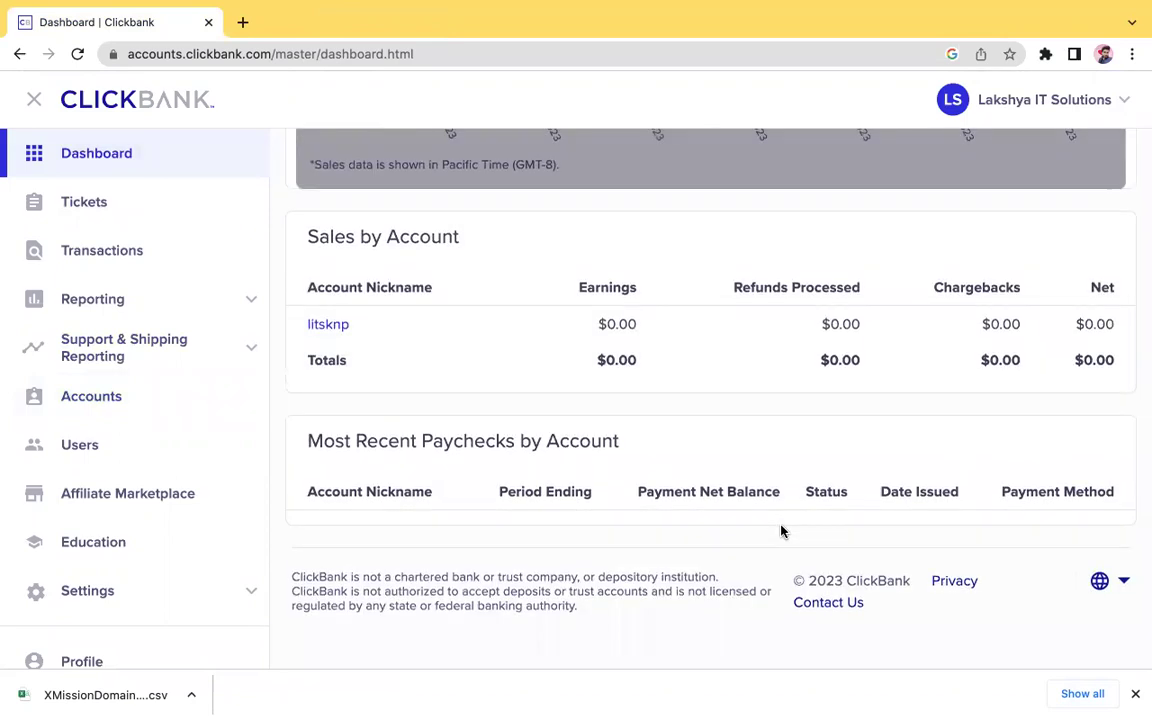
scroll(782, 532, "up", 10)
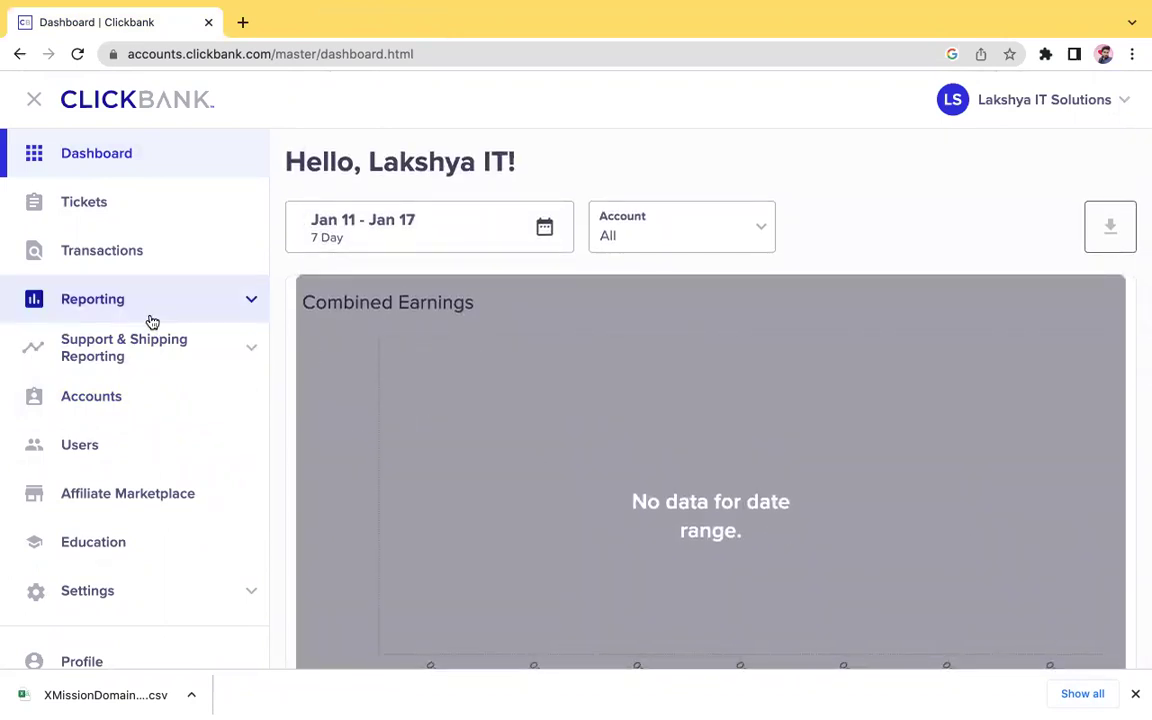
left_click(118, 495)
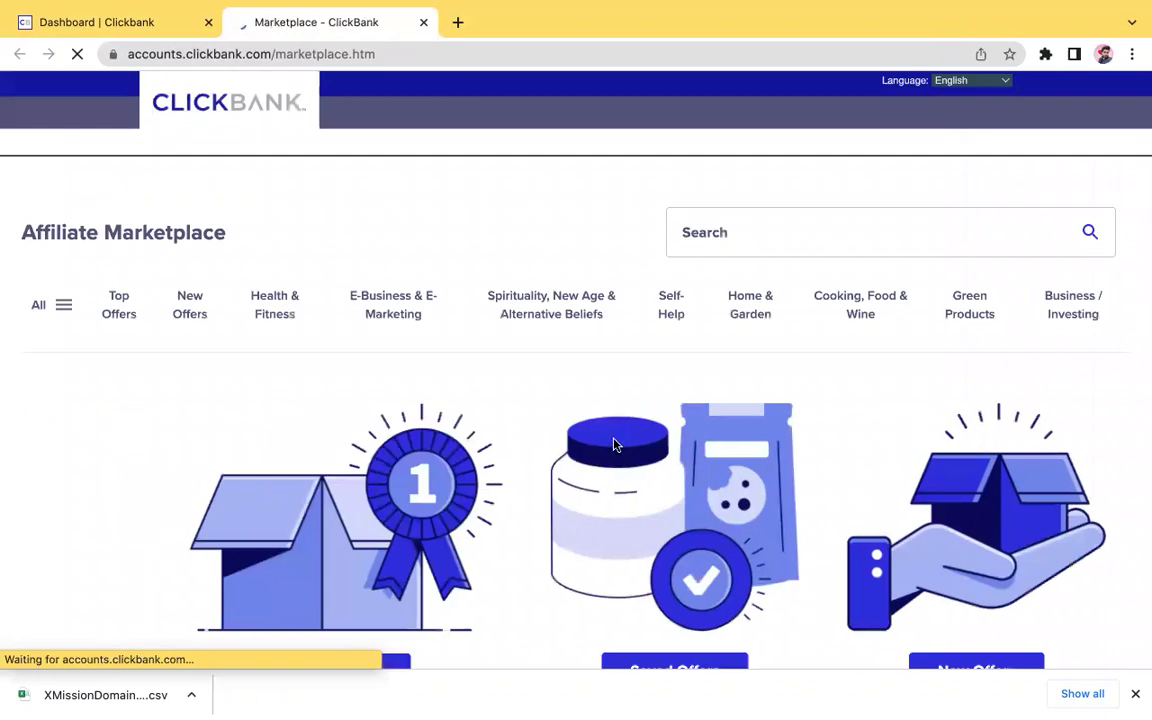
Step: Filter the marketplace to Computers / Internet > Software and review its 4 products
scroll(614, 445, "down", 3)
scroll(614, 445, "up", 3)
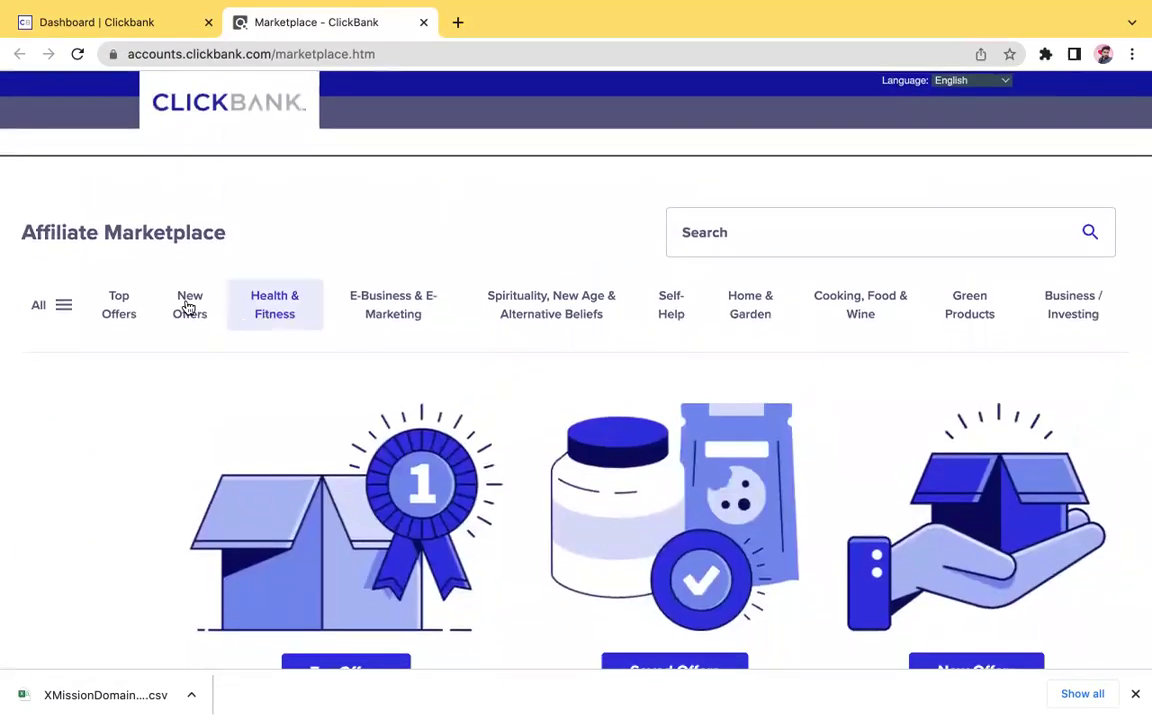
left_click(64, 306)
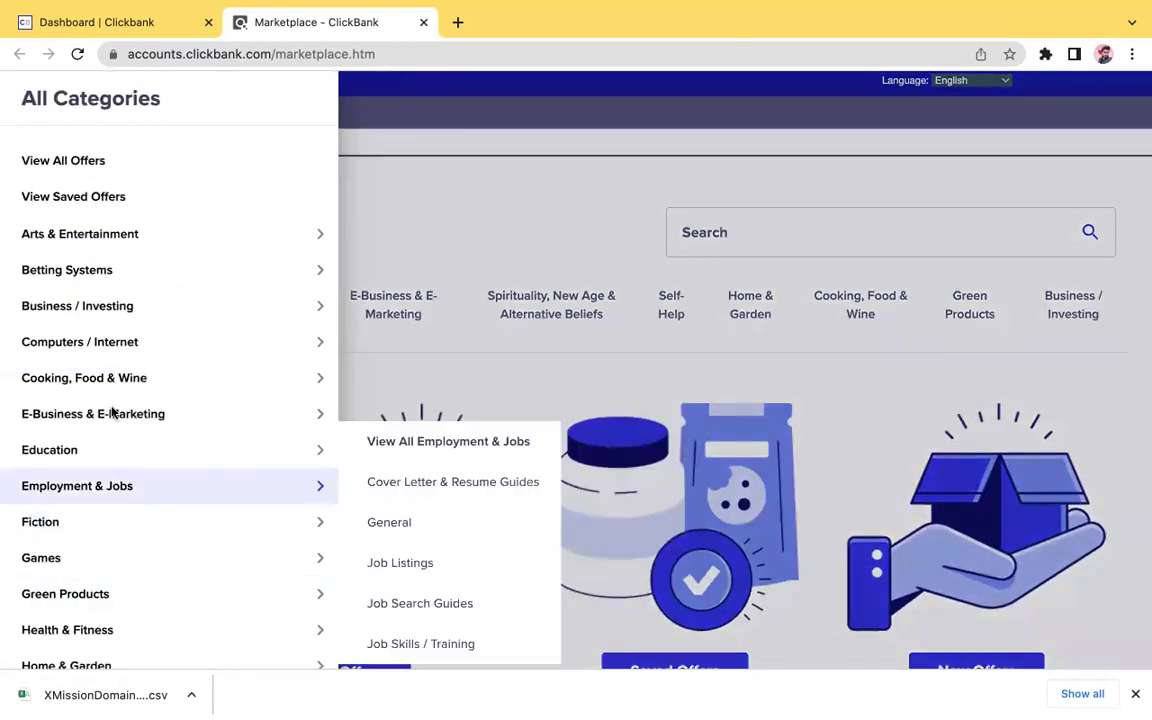
mouse_move(161, 458)
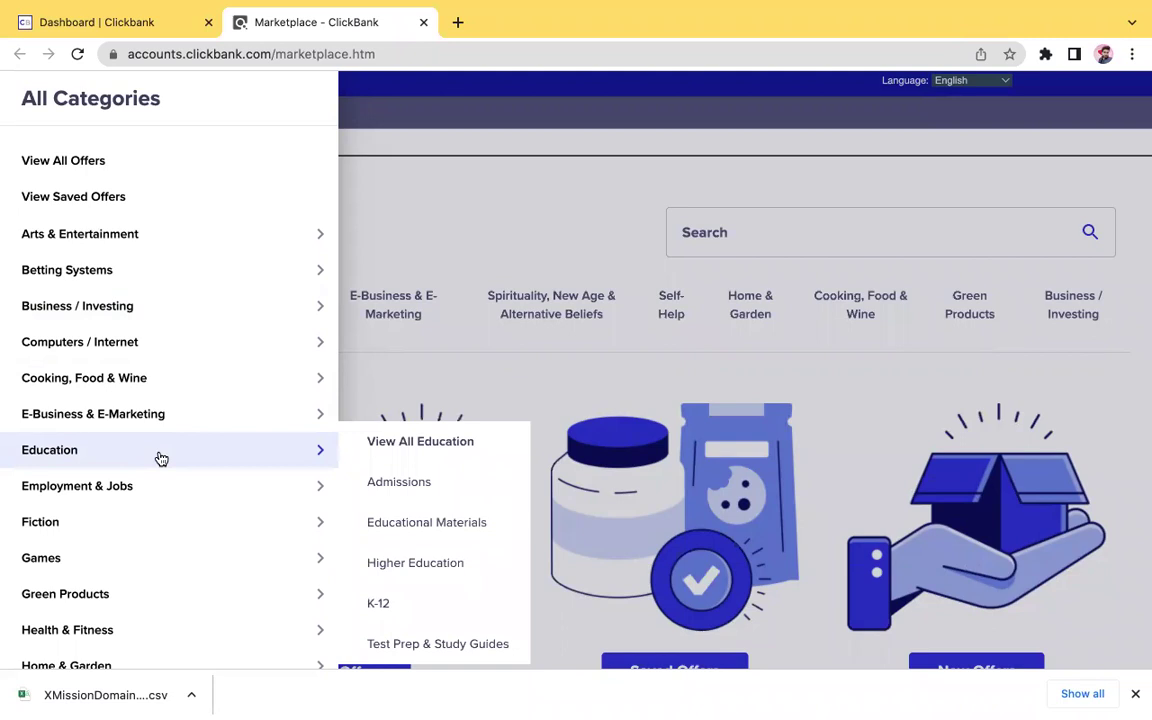
scroll(161, 458, "down", 2)
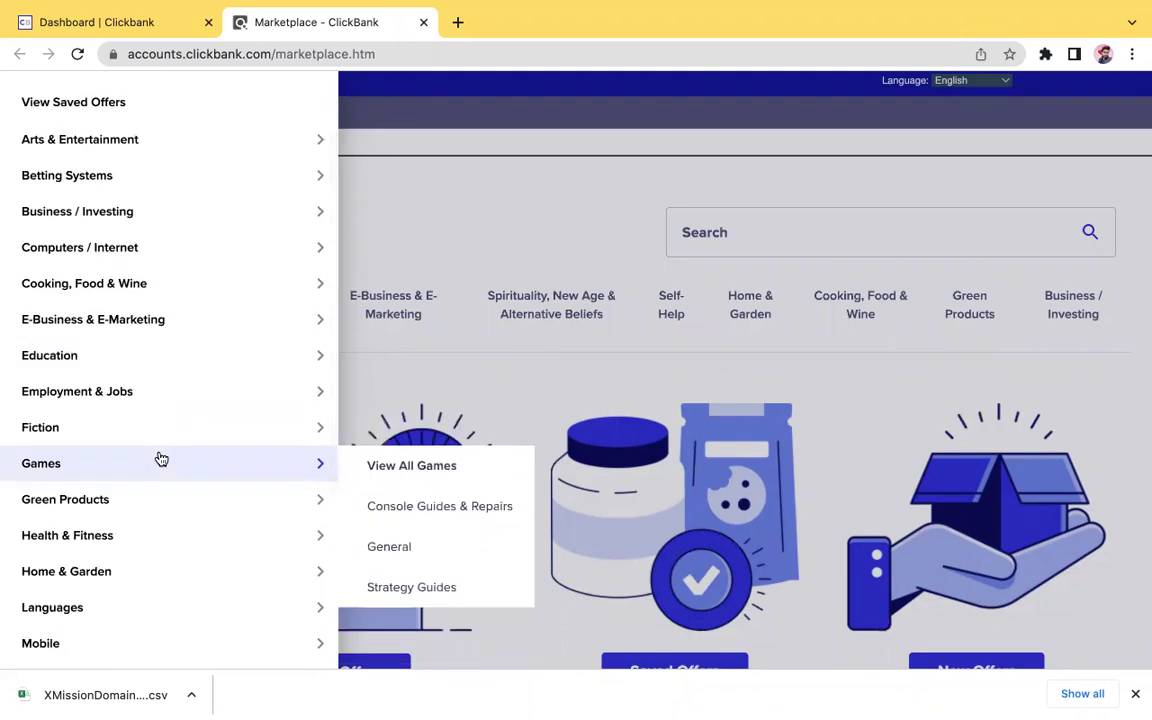
mouse_move(213, 623)
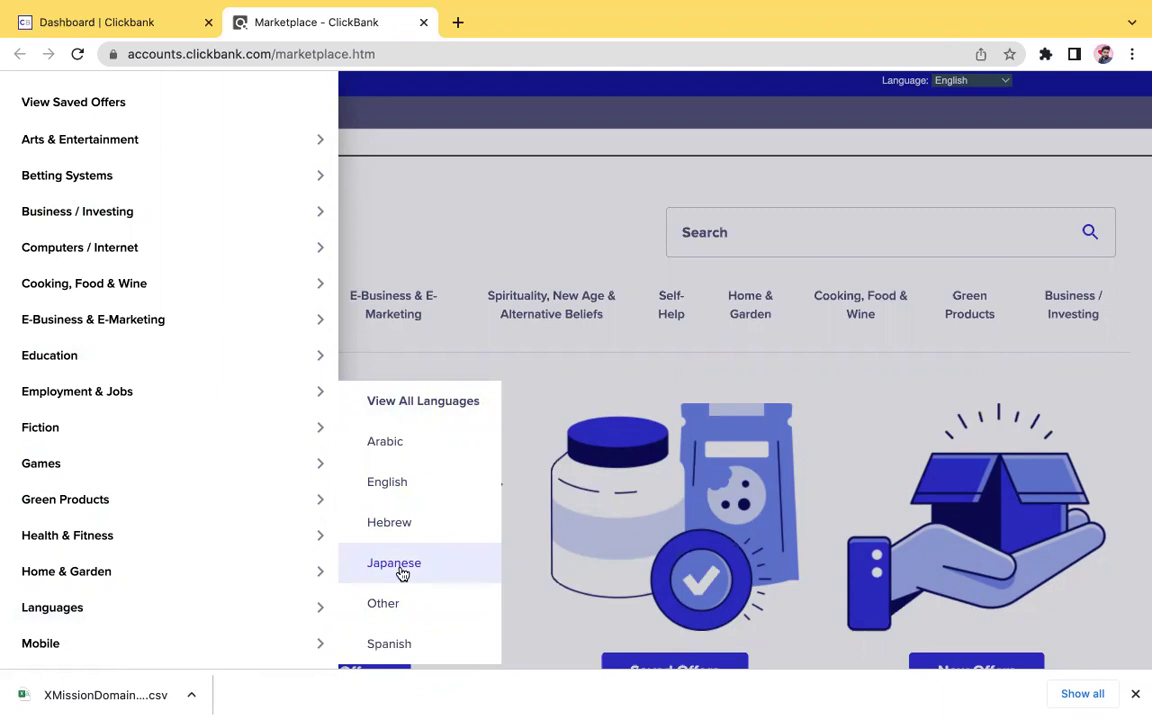
mouse_move(297, 645)
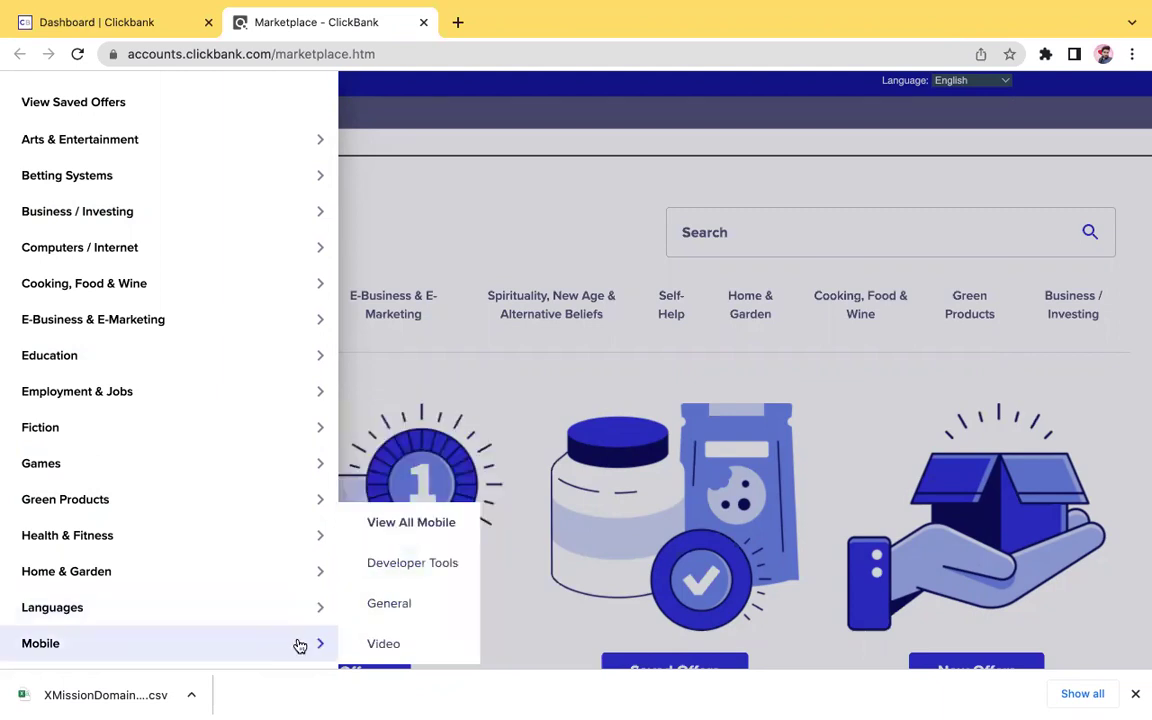
mouse_move(245, 233)
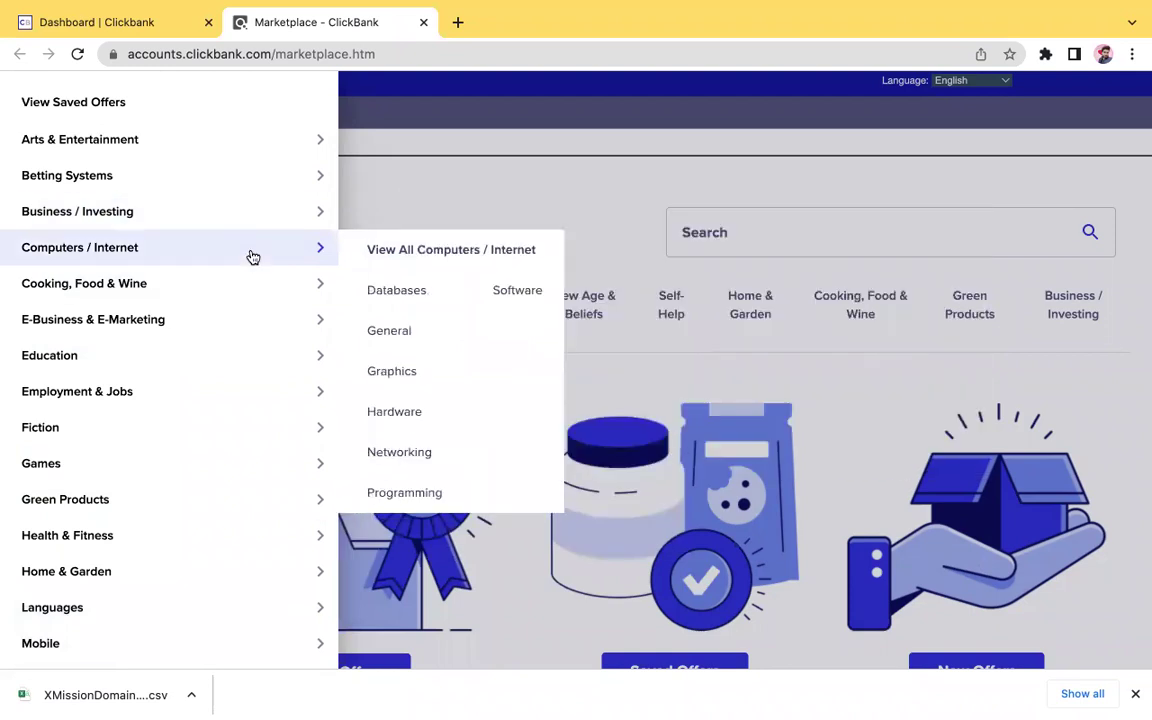
left_click(520, 291)
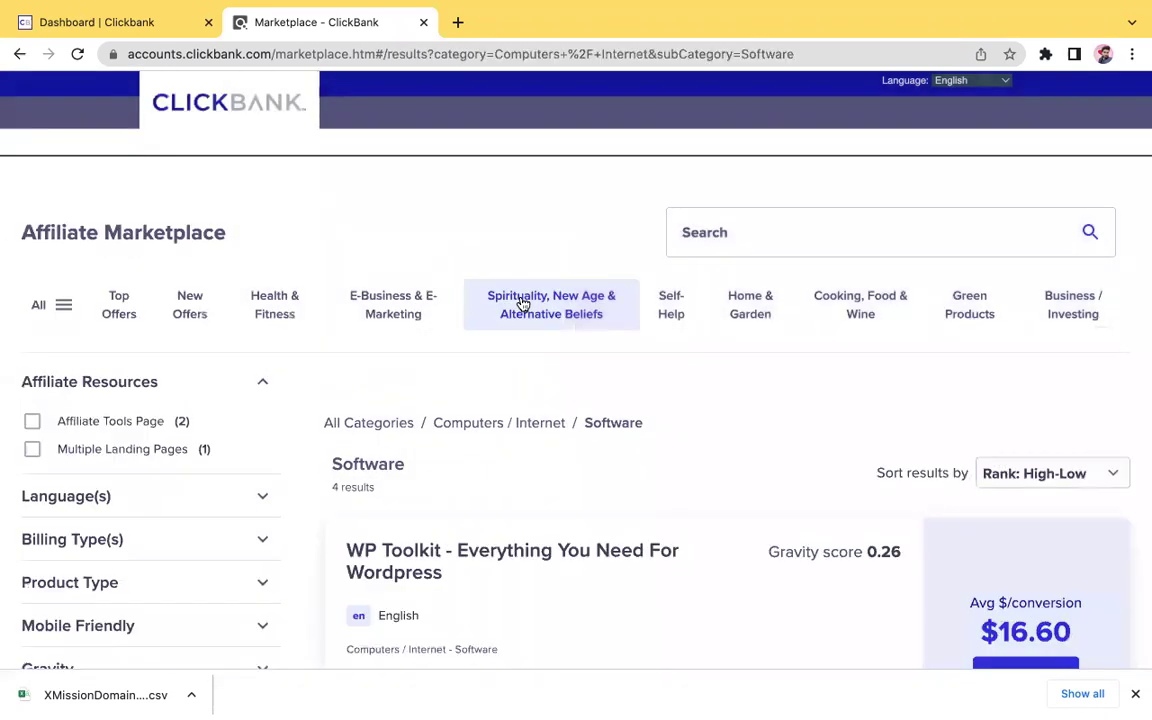
scroll(535, 490, "down", 10)
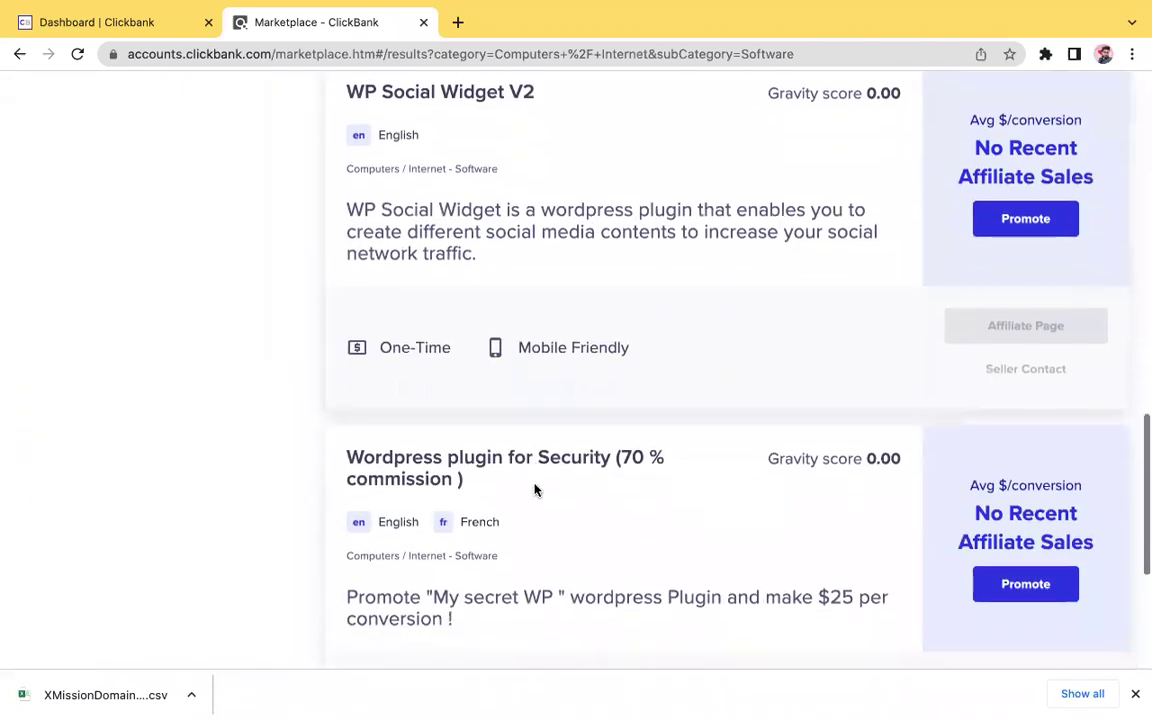
scroll(535, 490, "up", 12)
Step: Show the Business / Investing category offers in the marketplace
left_click(58, 305)
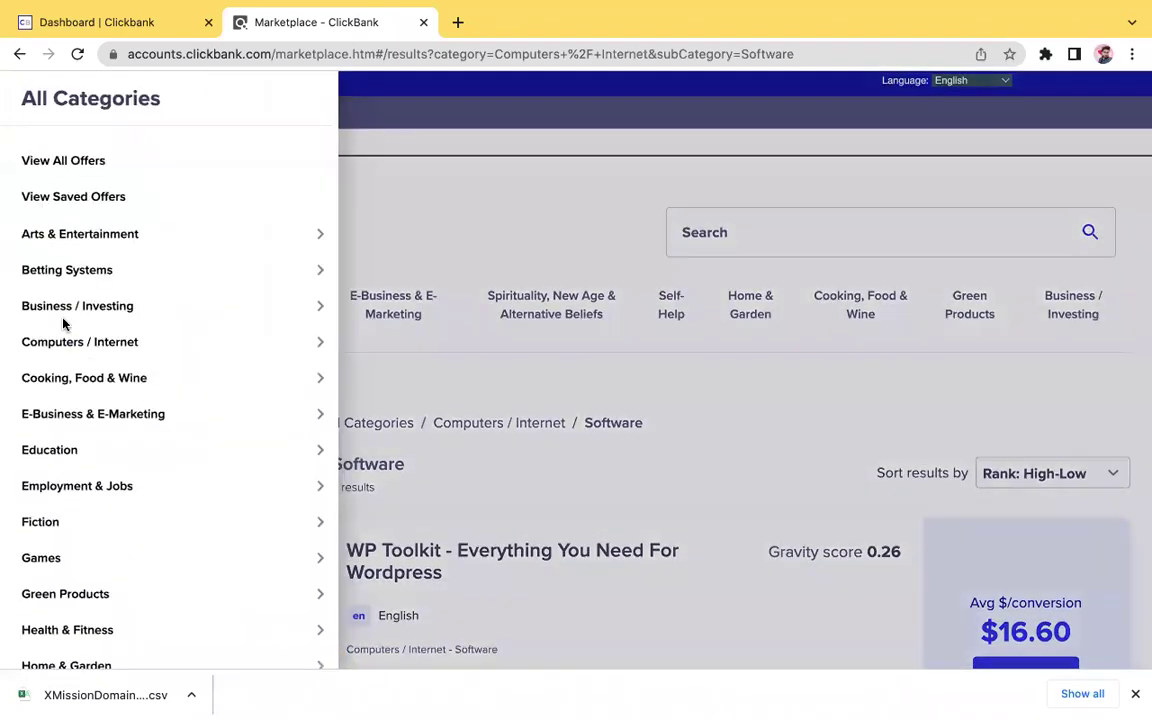
mouse_move(70, 237)
mouse_move(166, 313)
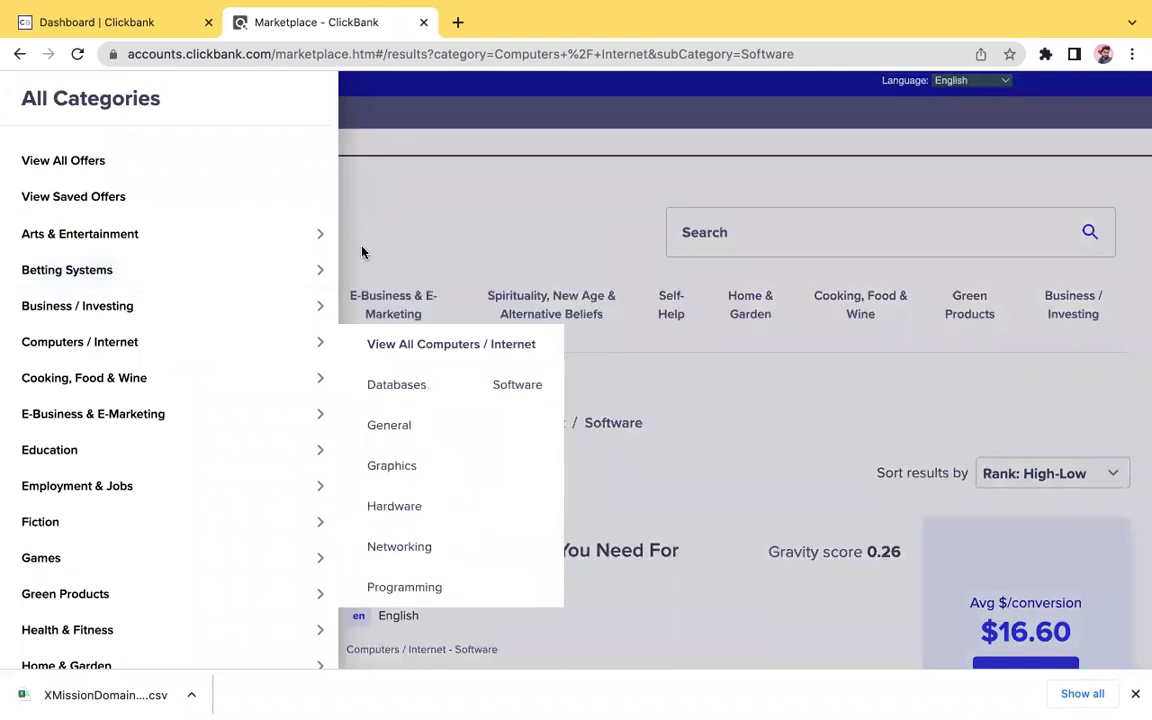
left_click(237, 308)
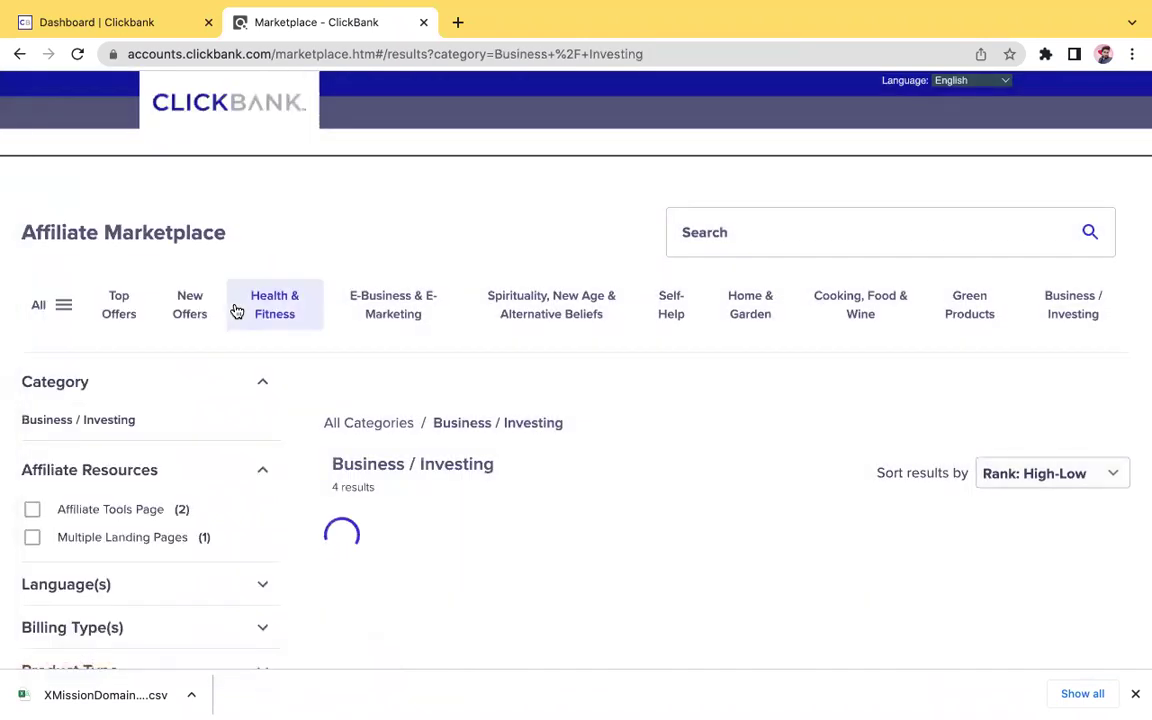
Step: Switch the marketplace to Green Products > Conservation & Efficiency offers
left_click(60, 304)
mouse_move(130, 322)
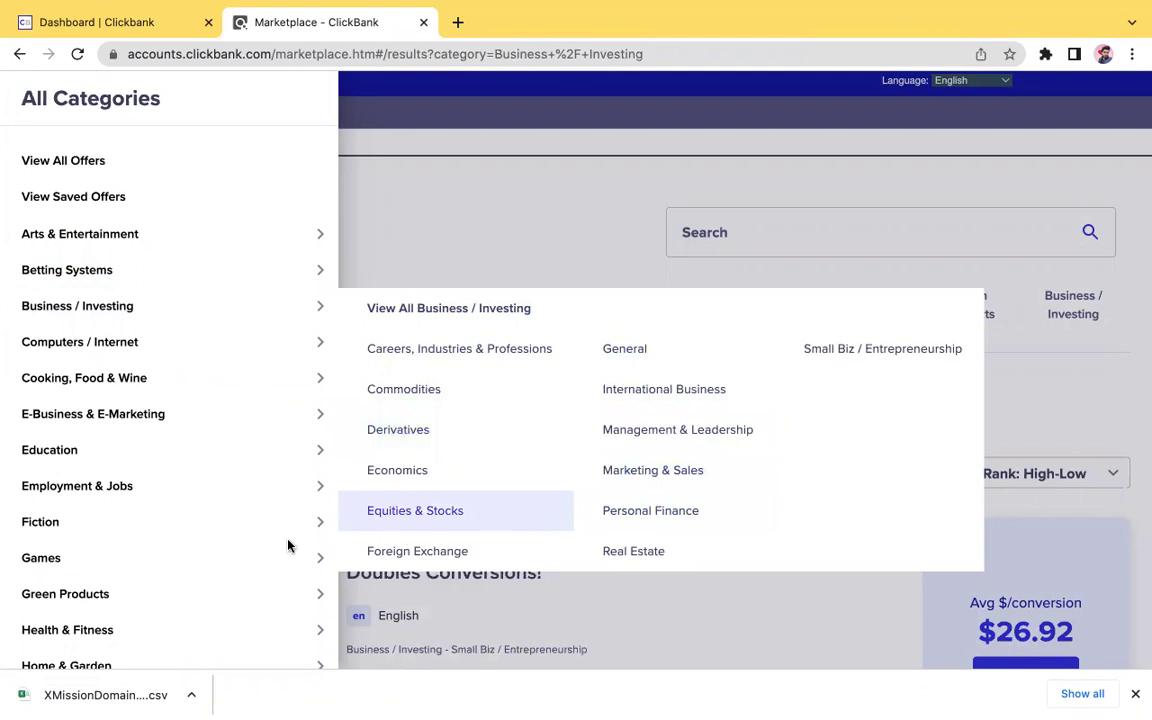
mouse_move(213, 575)
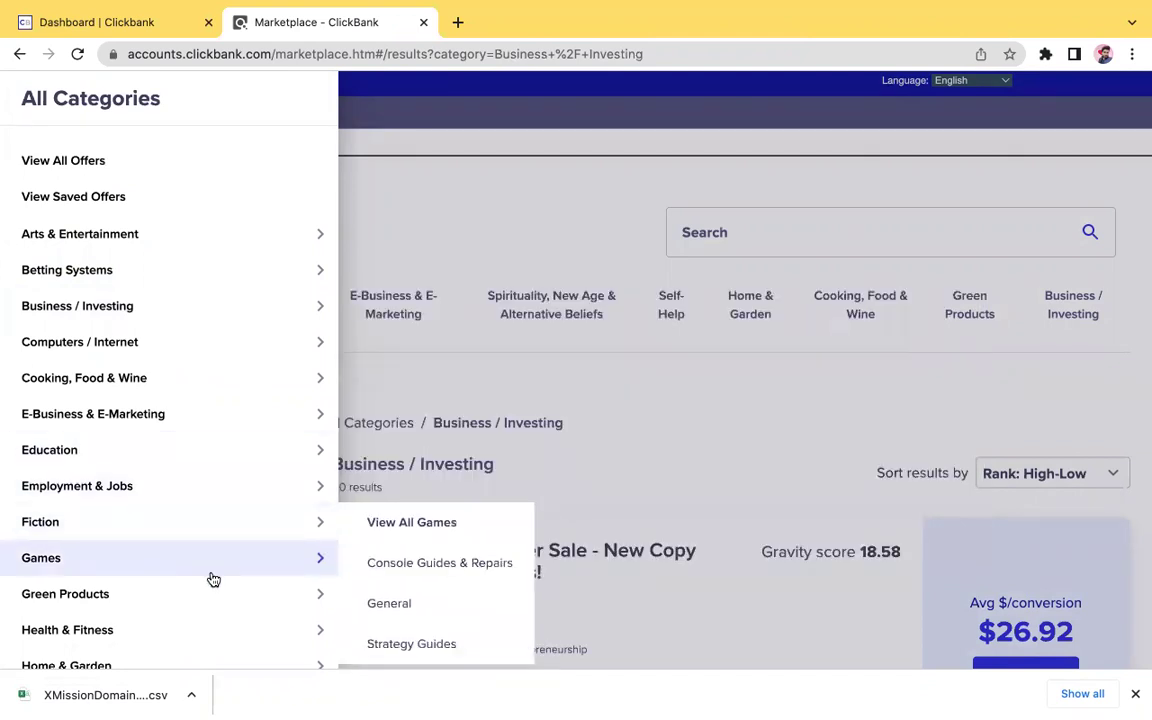
mouse_move(249, 588)
mouse_move(300, 560)
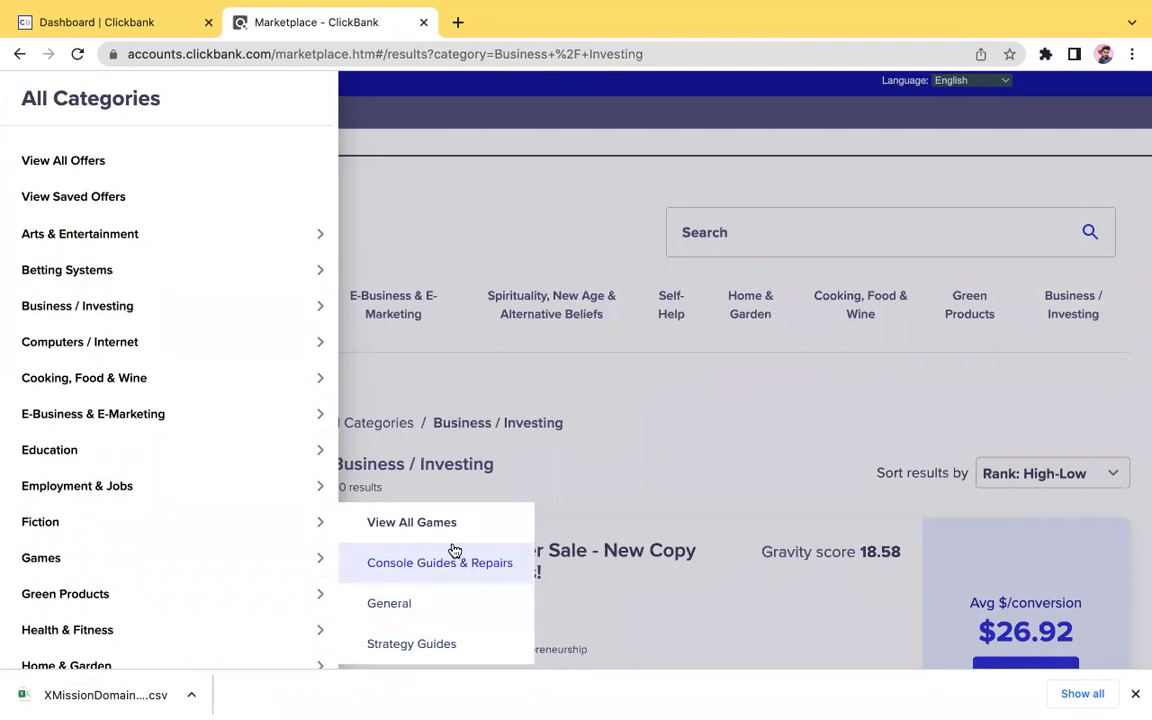
mouse_move(300, 604)
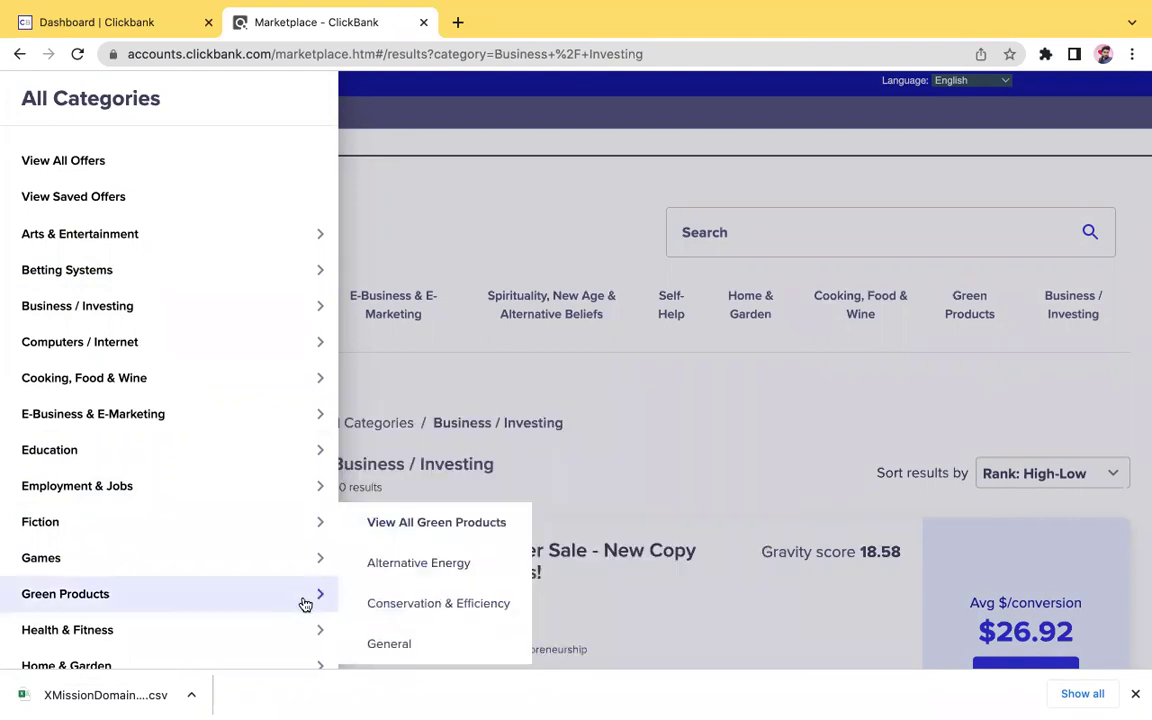
left_click(405, 604)
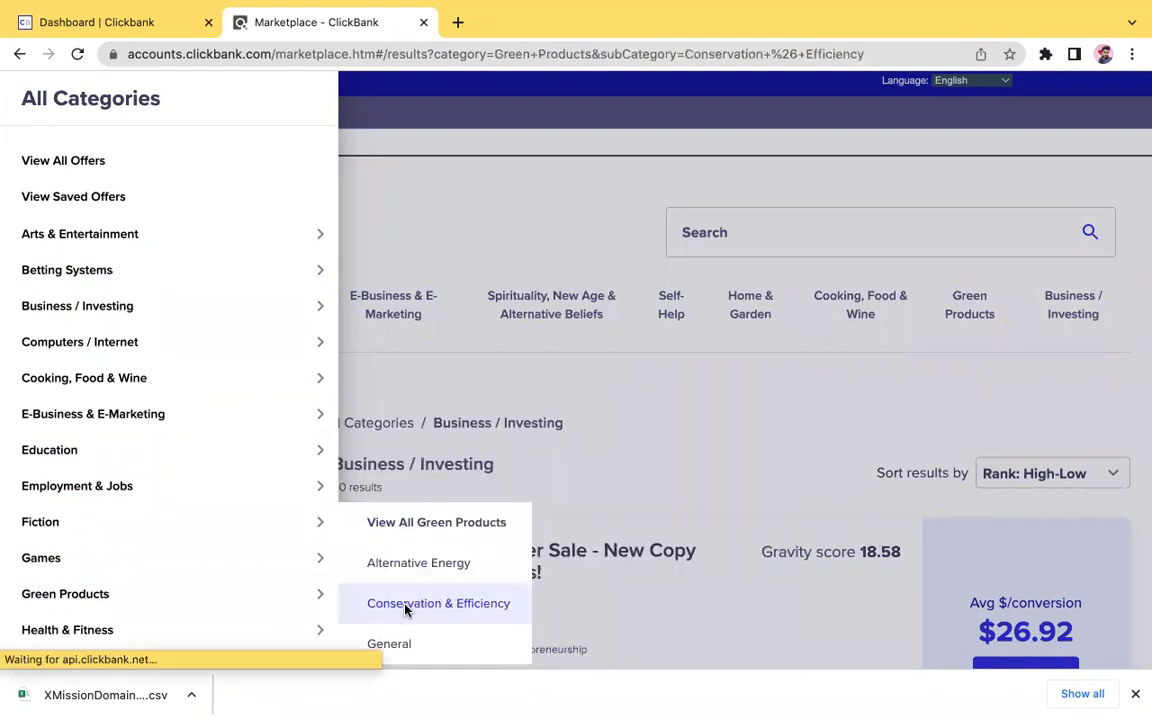
Step: Review the 7 results led by SEPTIFIX and expand the Language(s) filter
scroll(405, 610, "down", 2)
scroll(405, 609, "down", 3)
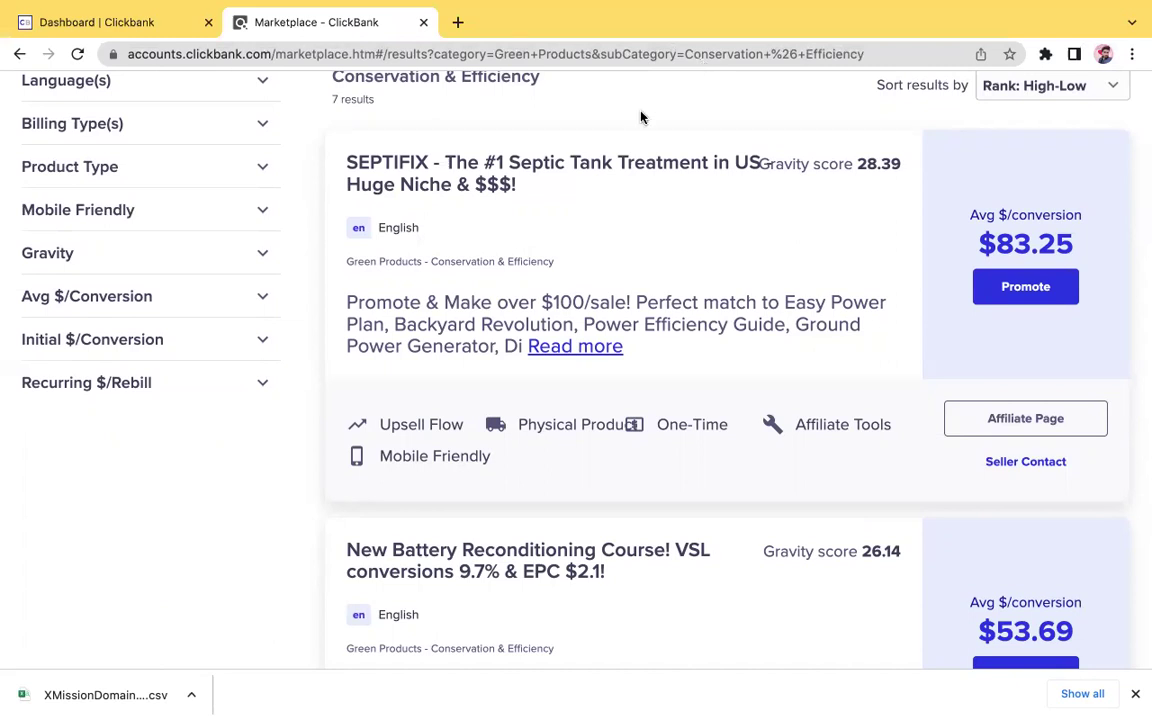
scroll(563, 301, "down", 2)
scroll(560, 301, "up", 5)
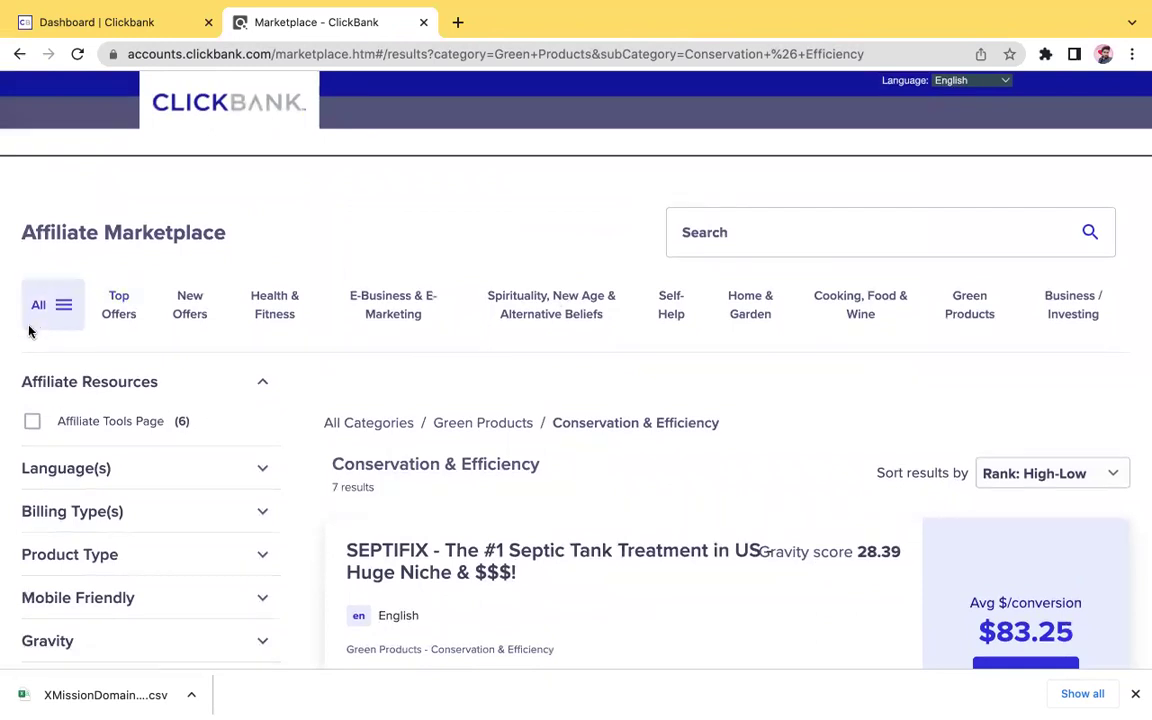
scroll(193, 509, "down", 2)
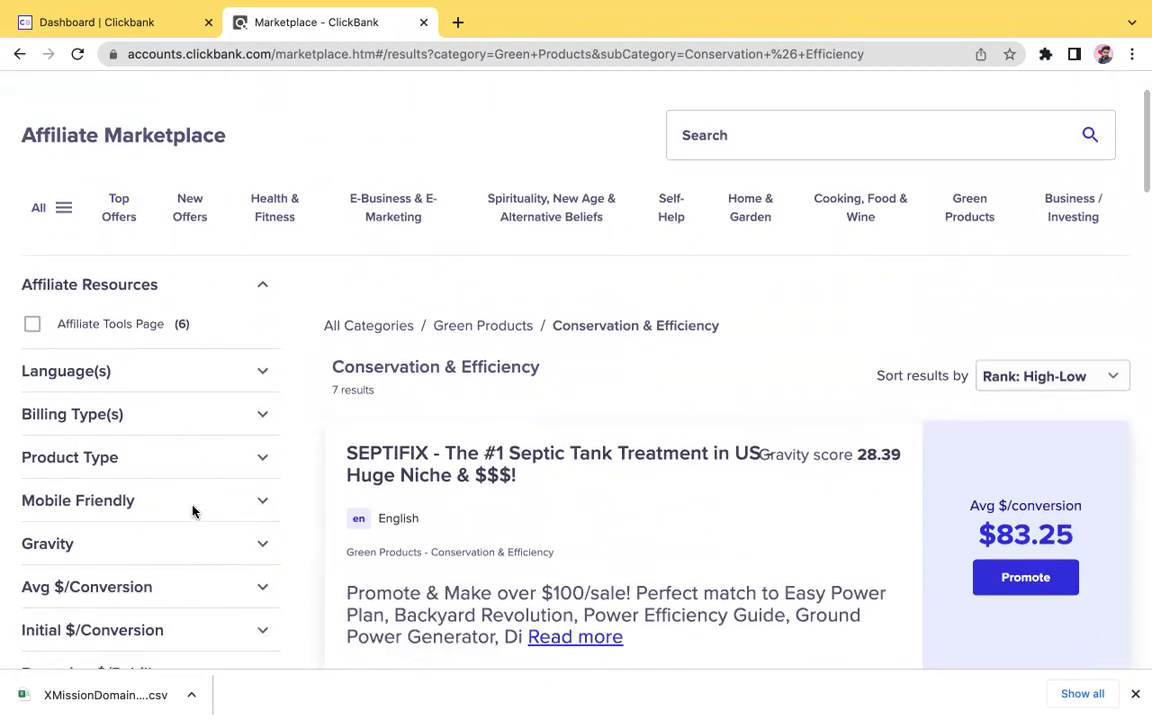
left_click(112, 373)
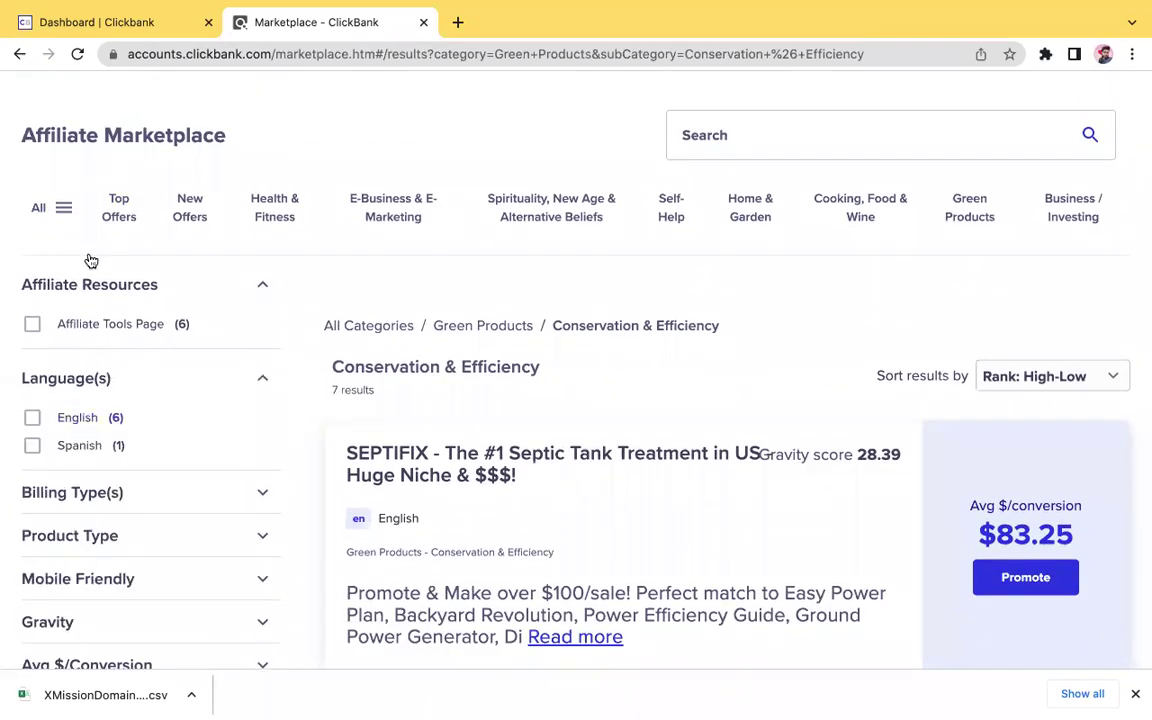
left_click(50, 207)
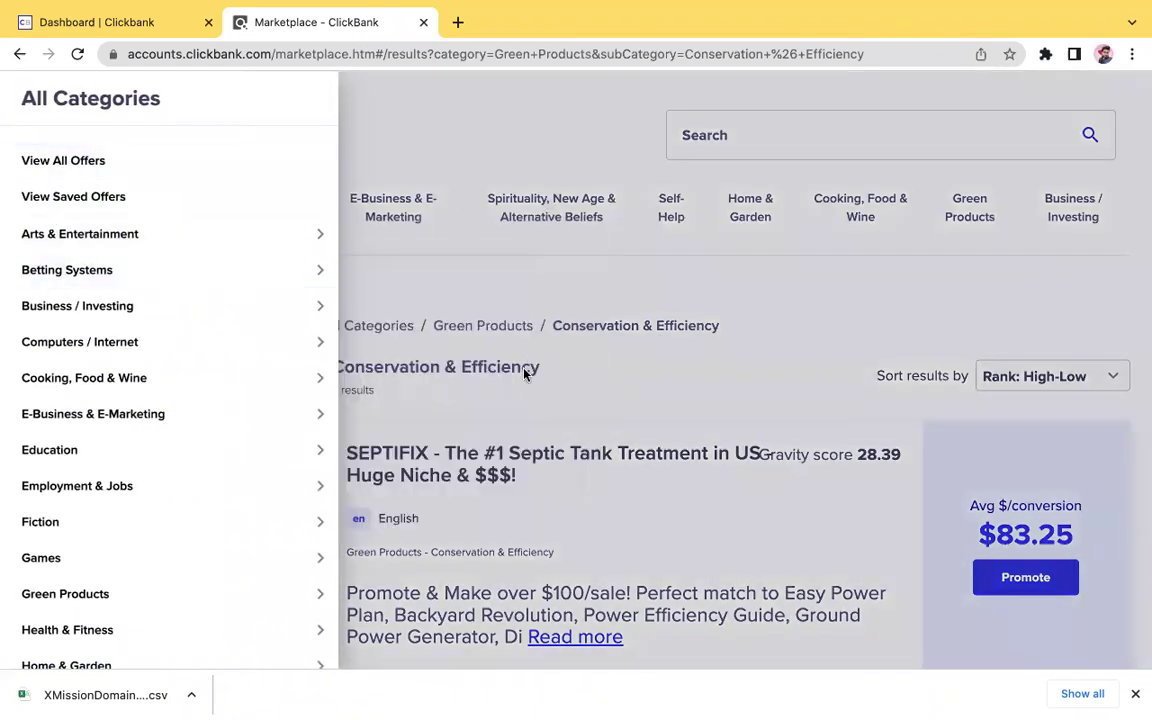
Step: Show E-Business & E-Marketing offers and inspect the $45.98 average per conversion figure
left_click(466, 272)
left_click(418, 202)
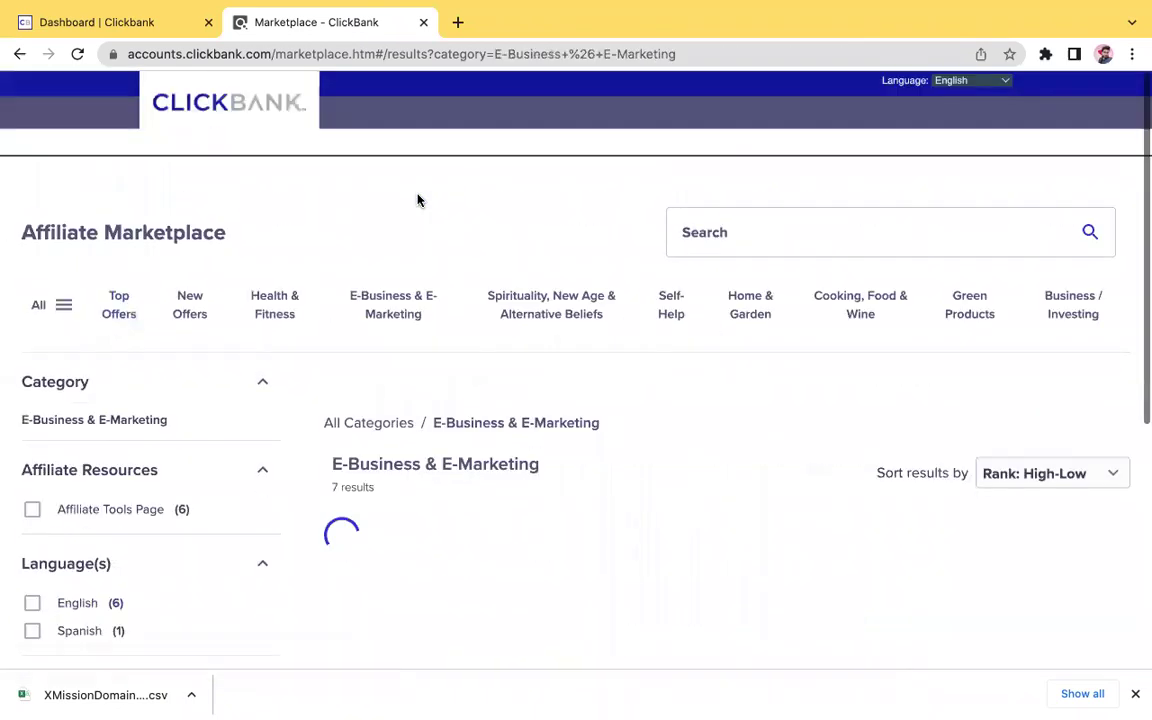
scroll(484, 457, "down", 5)
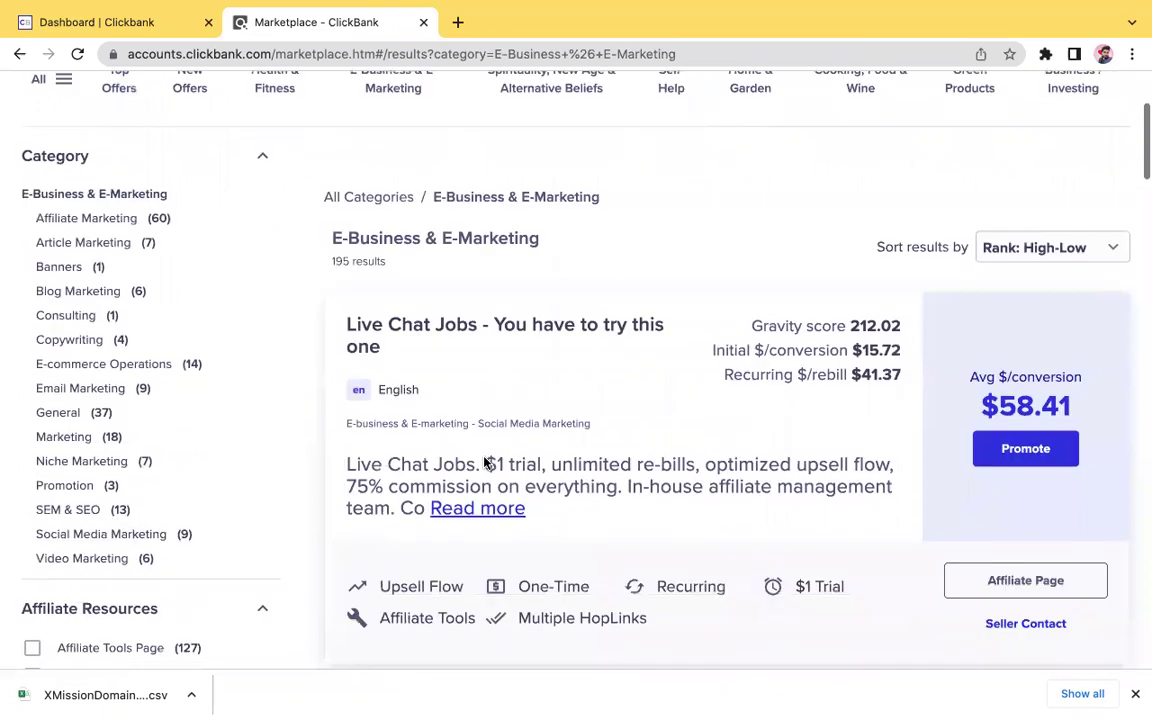
scroll(484, 462, "down", 8)
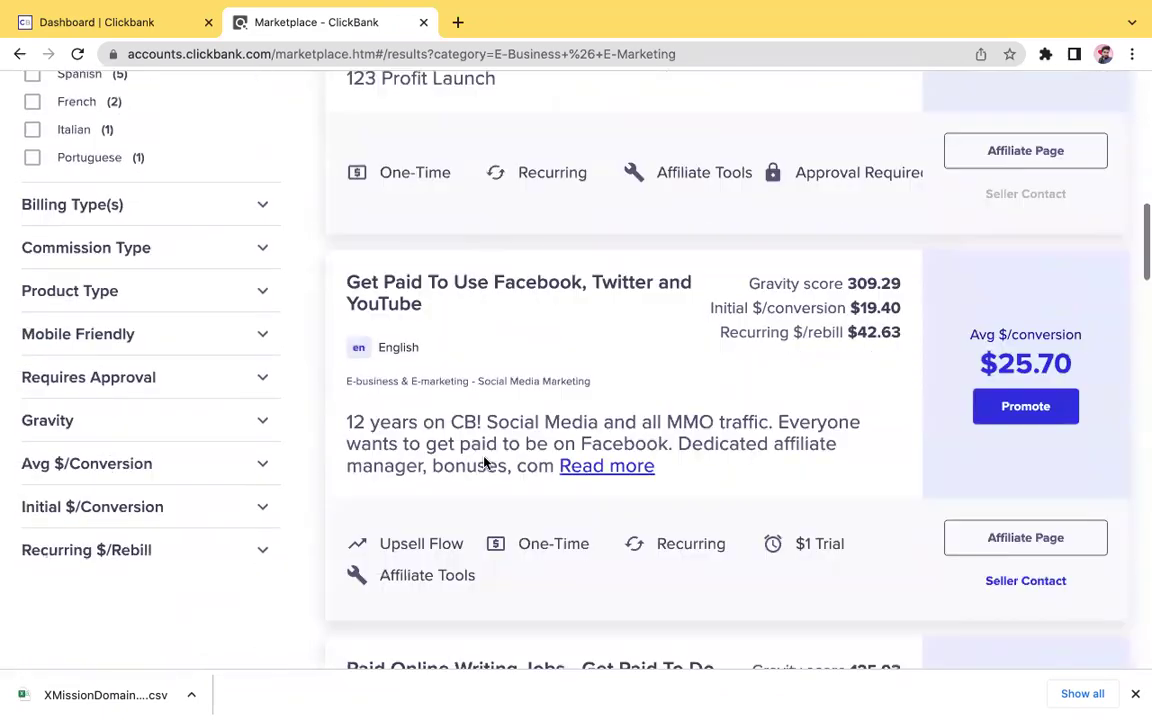
scroll(484, 462, "down", 3)
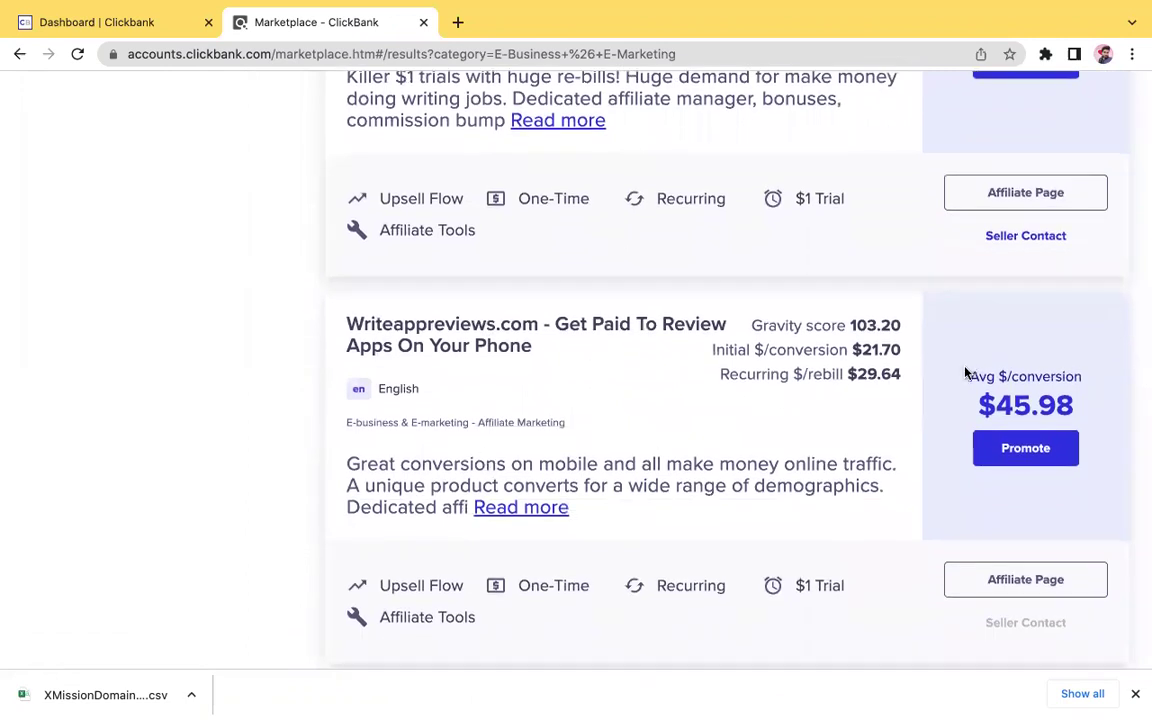
left_click_drag(1058, 365, 1084, 435)
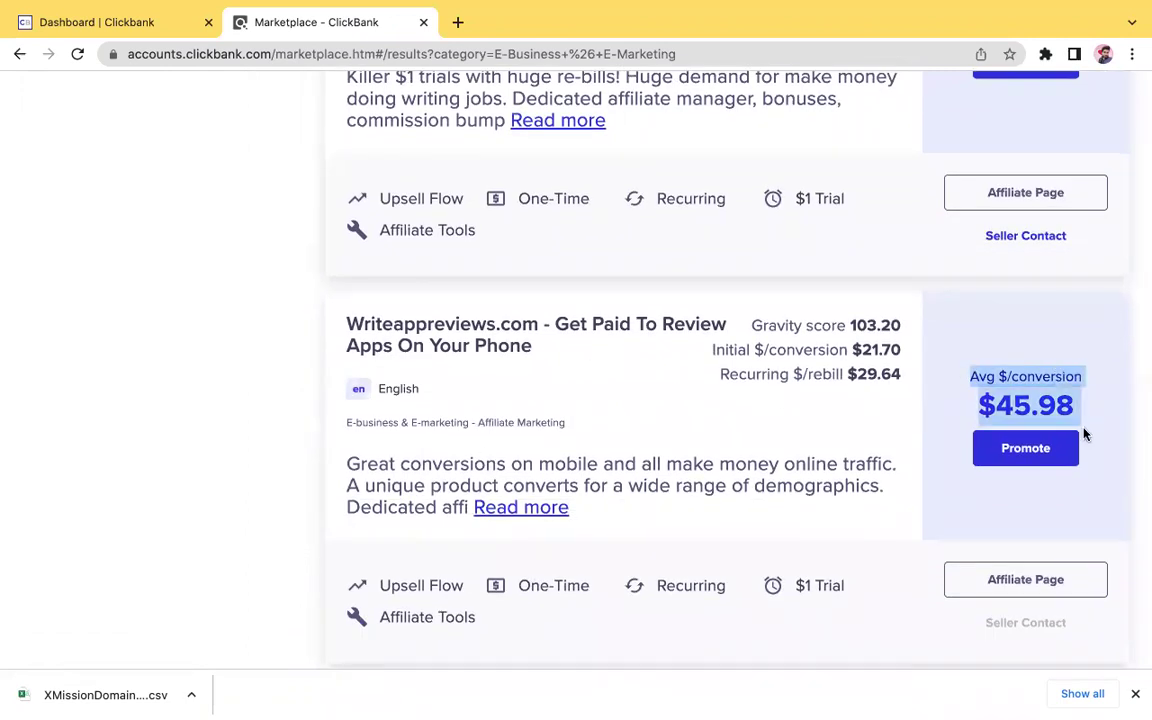
left_click(818, 450)
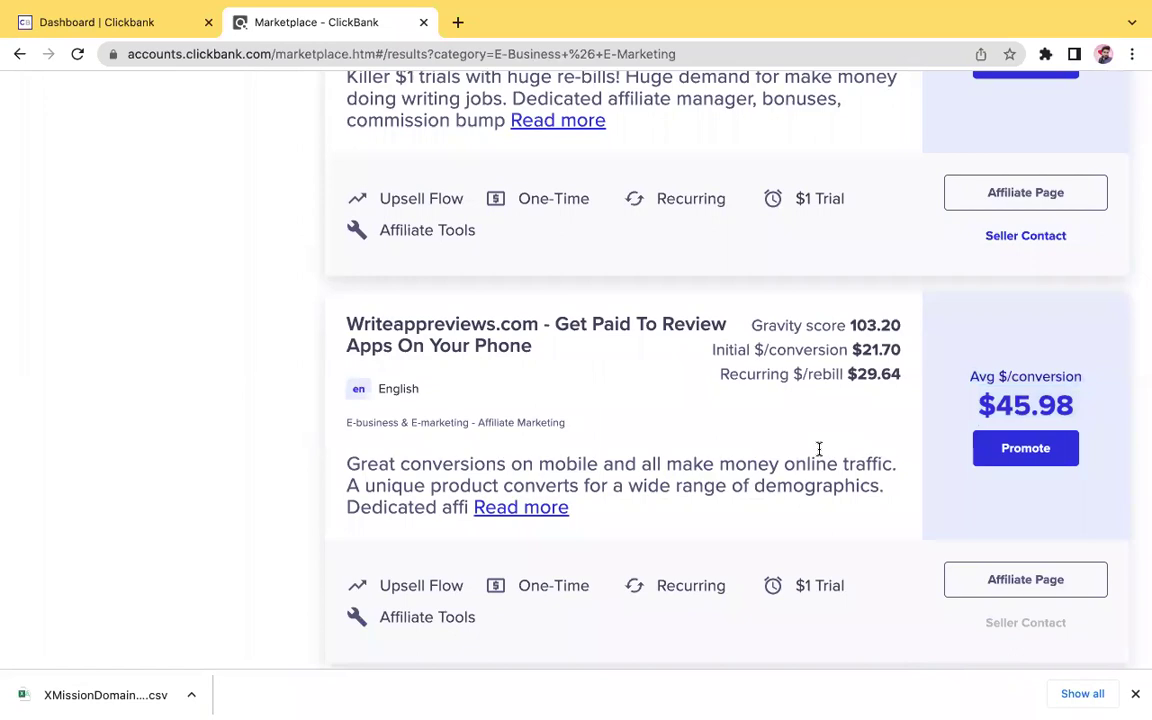
Step: Find the Turn Text To Speech With Human Like Voices offer and open its sales page
scroll(818, 450, "down", 3)
scroll(818, 450, "down", 5)
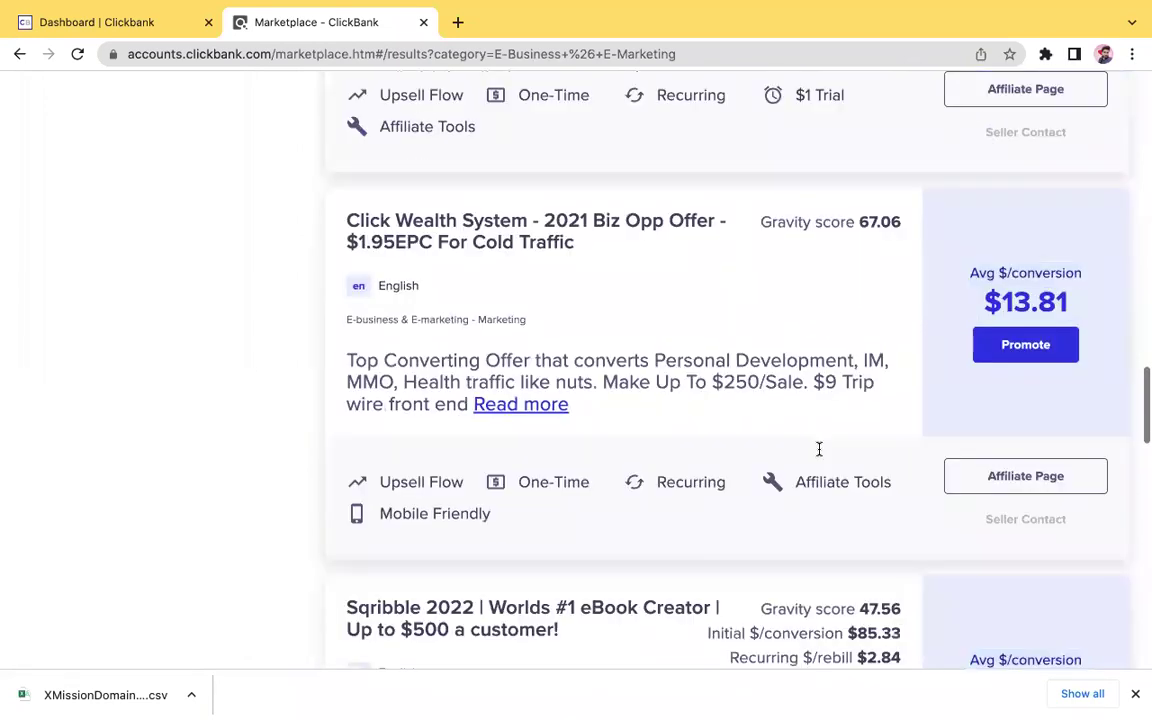
scroll(818, 450, "down", 8)
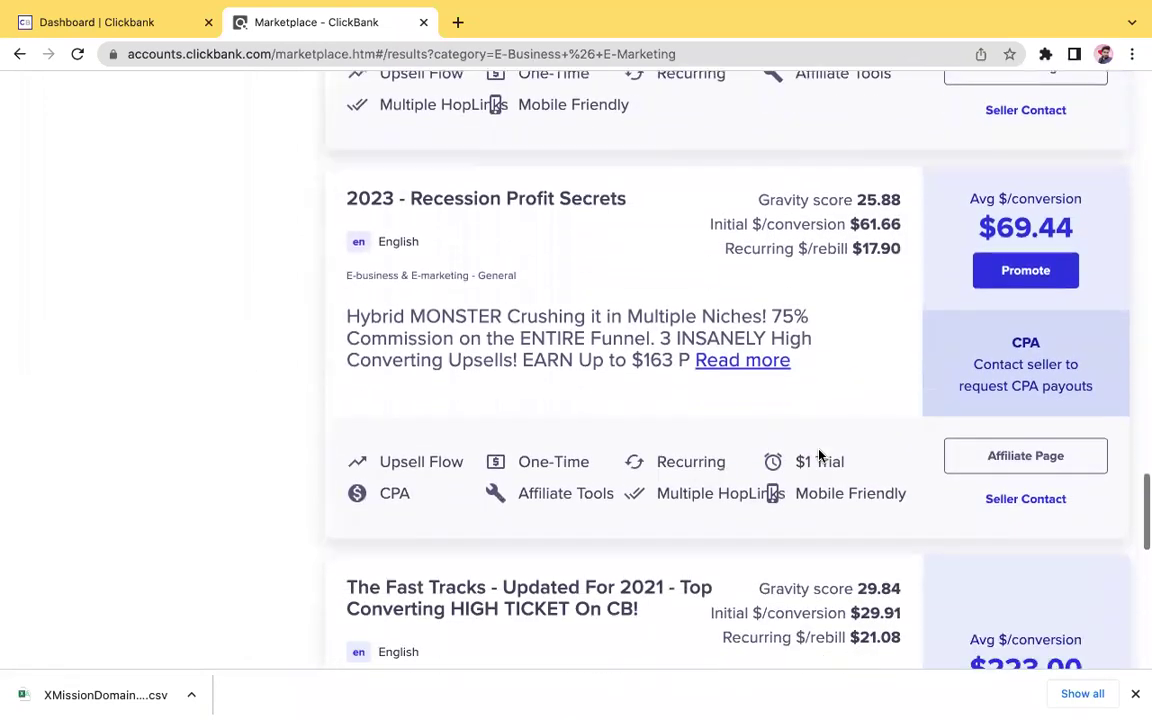
scroll(818, 450, "down", 2)
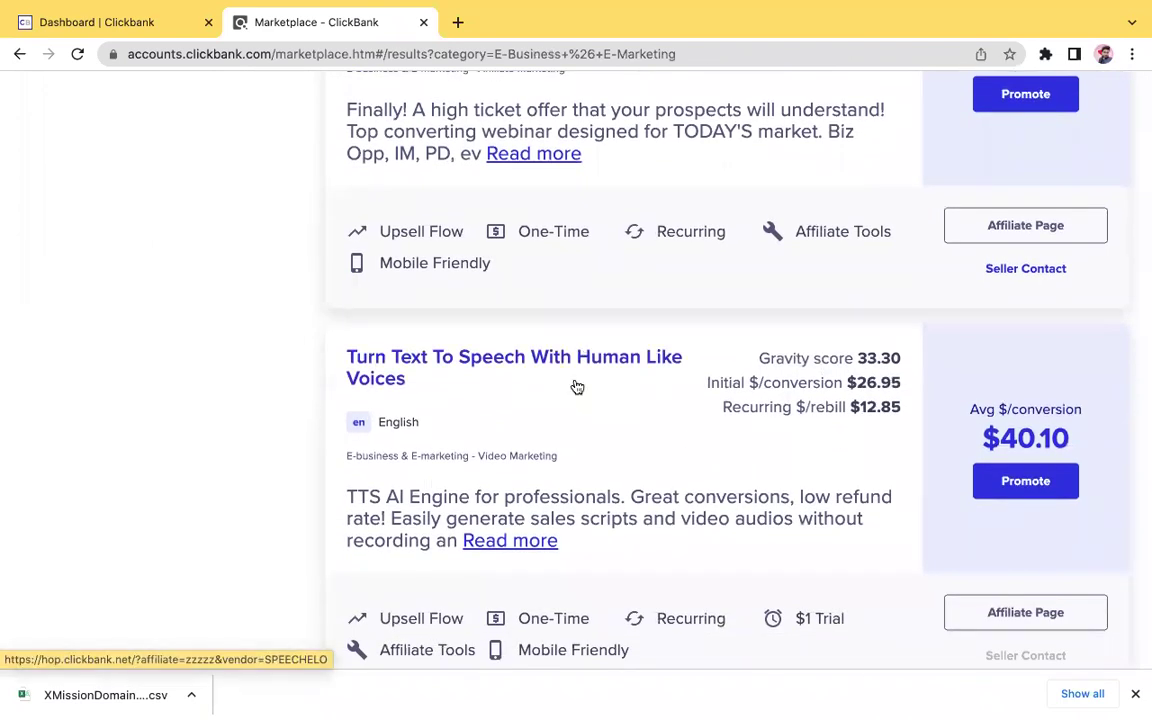
left_click_drag(329, 355, 427, 386)
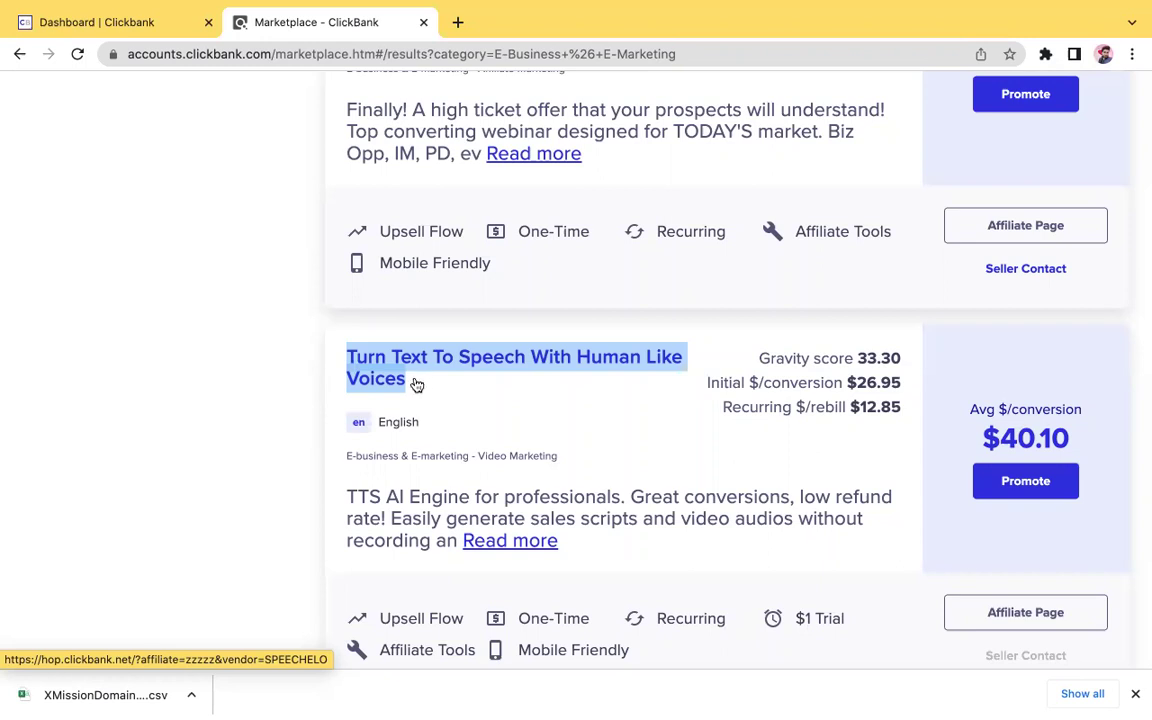
left_click(390, 376)
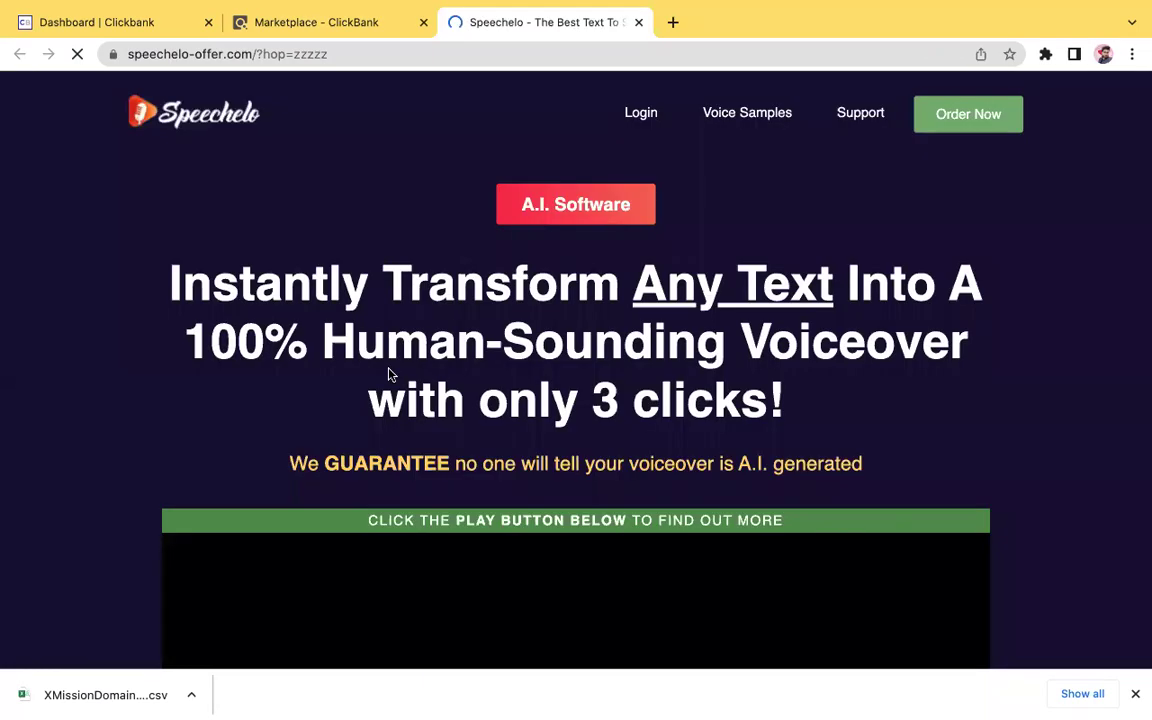
Step: Read down the Speechelo sales page, then go back to the Marketplace - ClickBank tab
scroll(390, 375, "down", 5)
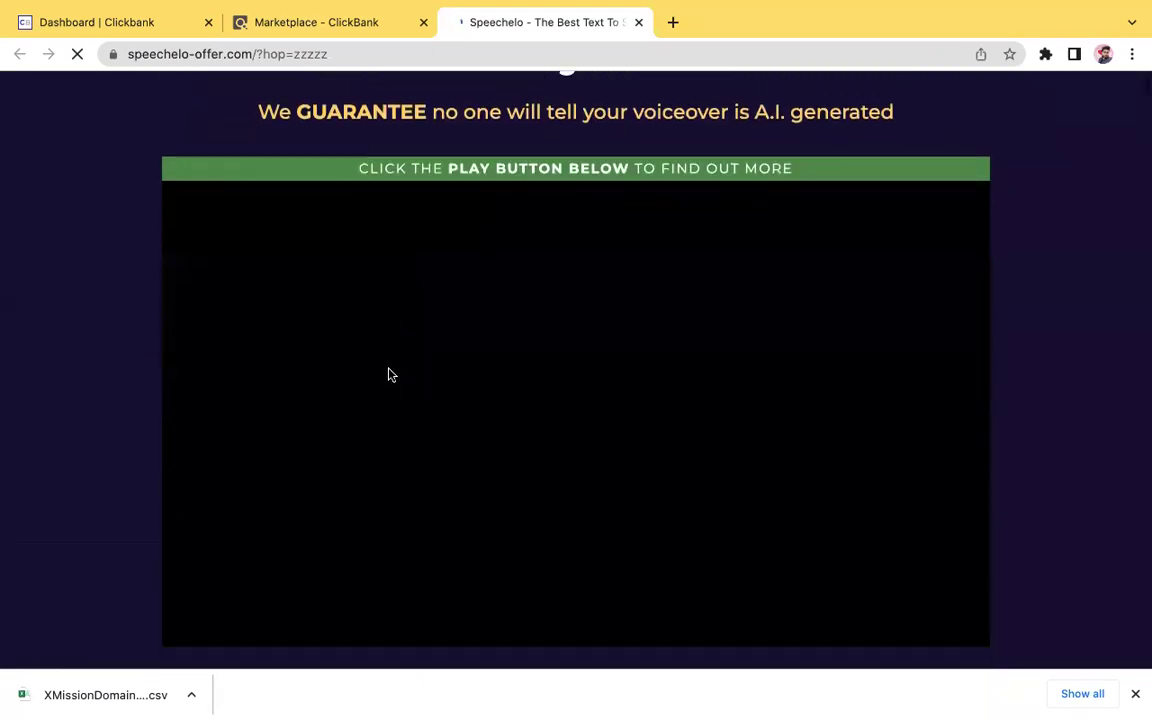
scroll(390, 375, "down", 10)
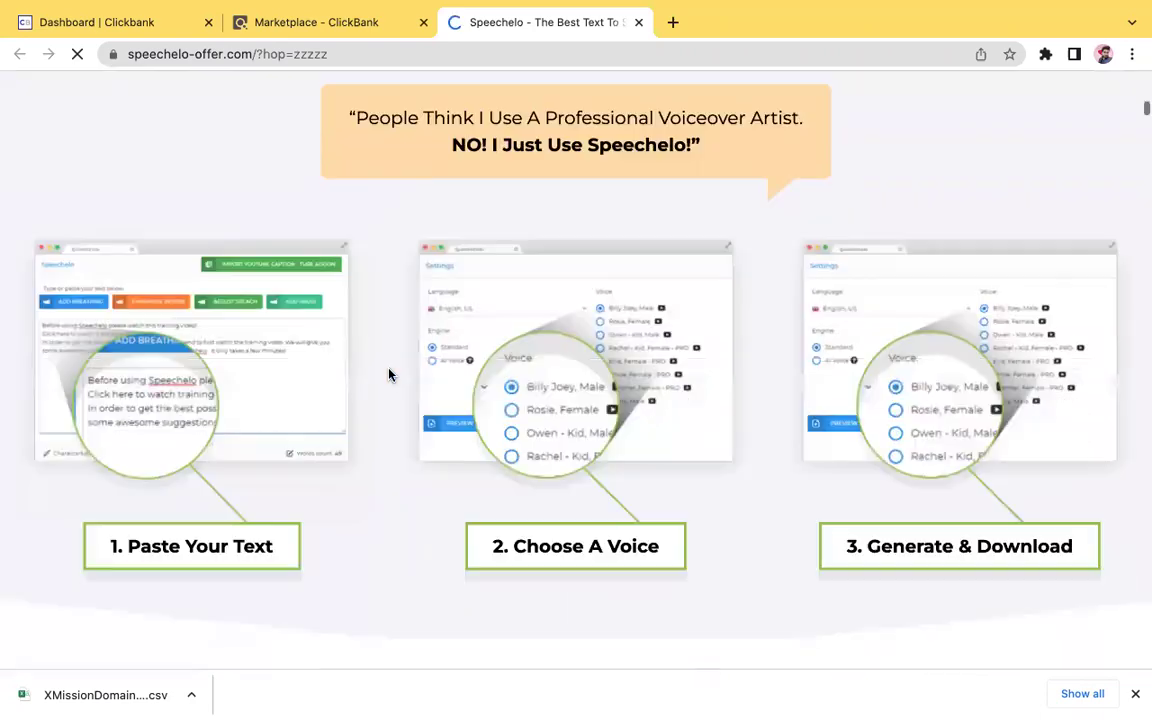
scroll(390, 375, "down", 12)
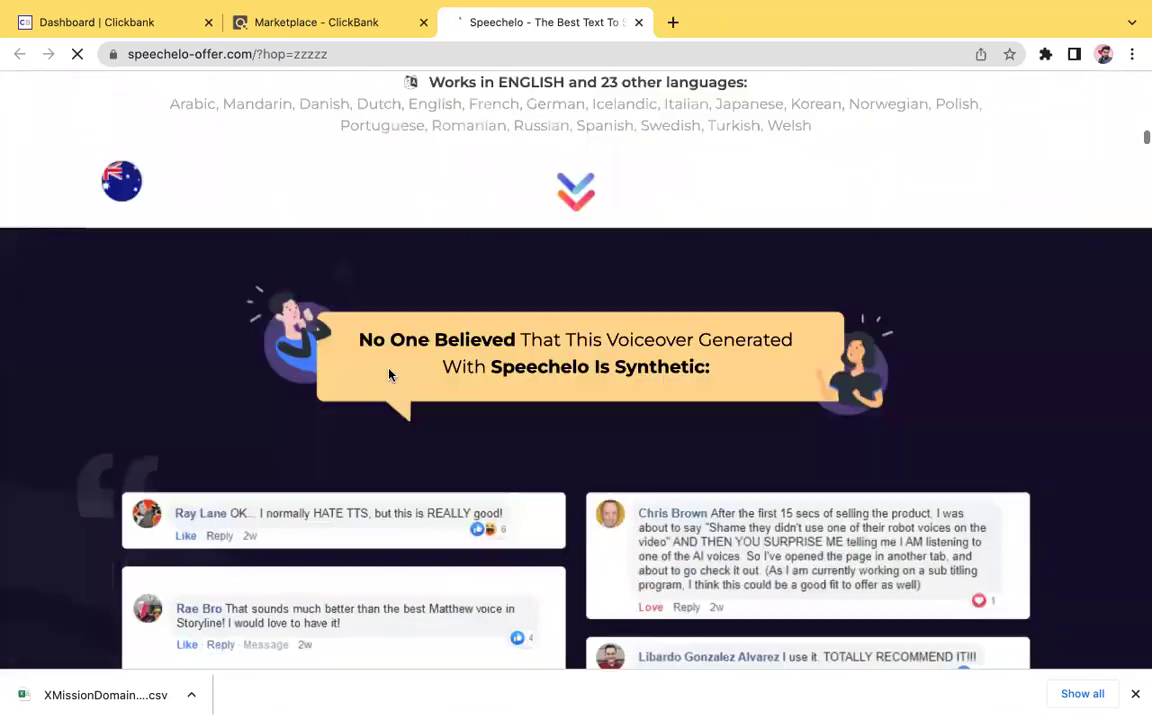
scroll(390, 375, "down", 15)
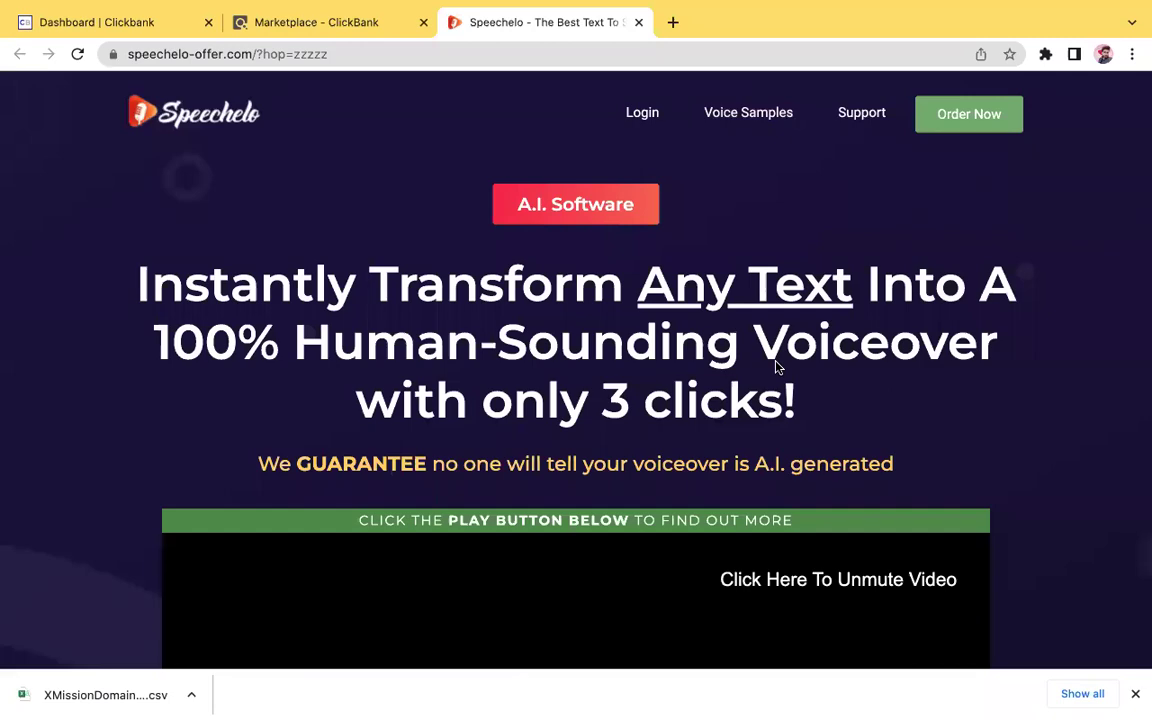
scroll(777, 367, "down", 20)
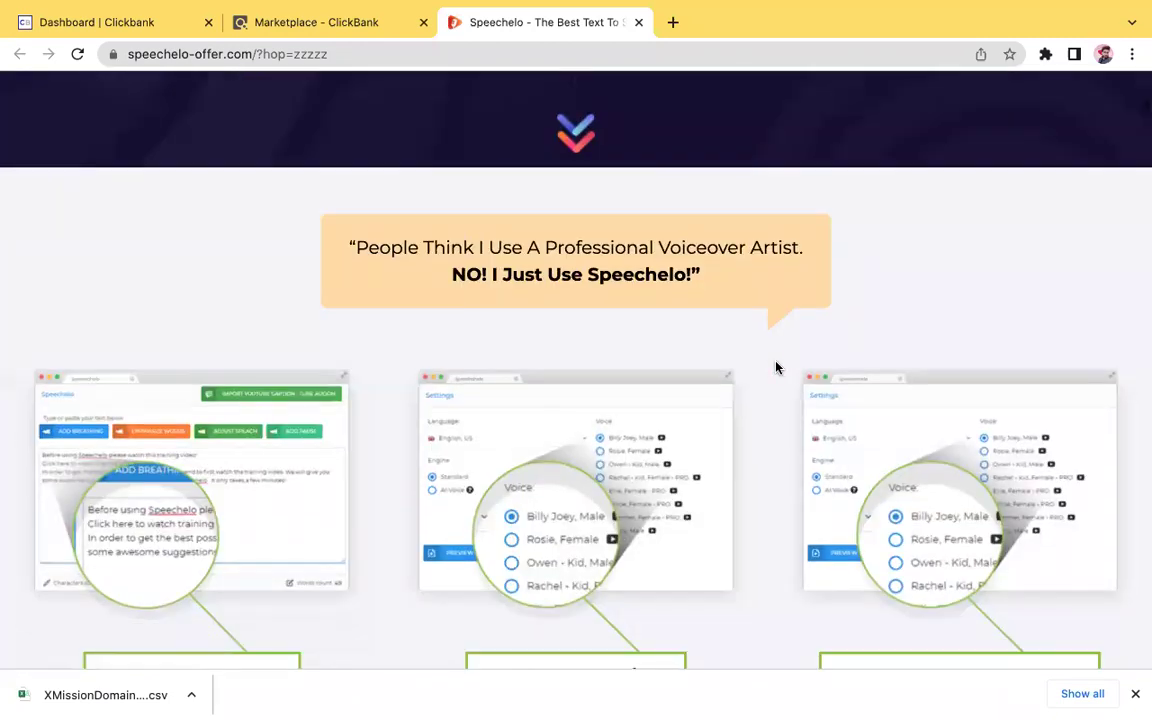
scroll(777, 367, "down", 20)
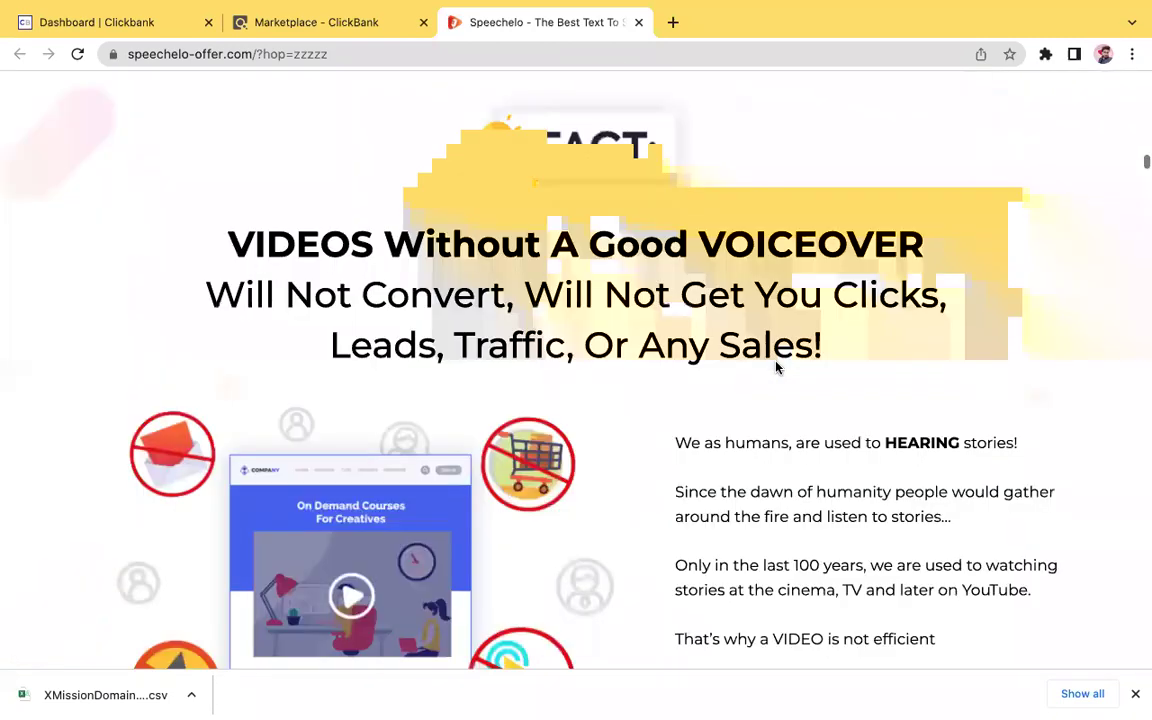
scroll(777, 367, "down", 20)
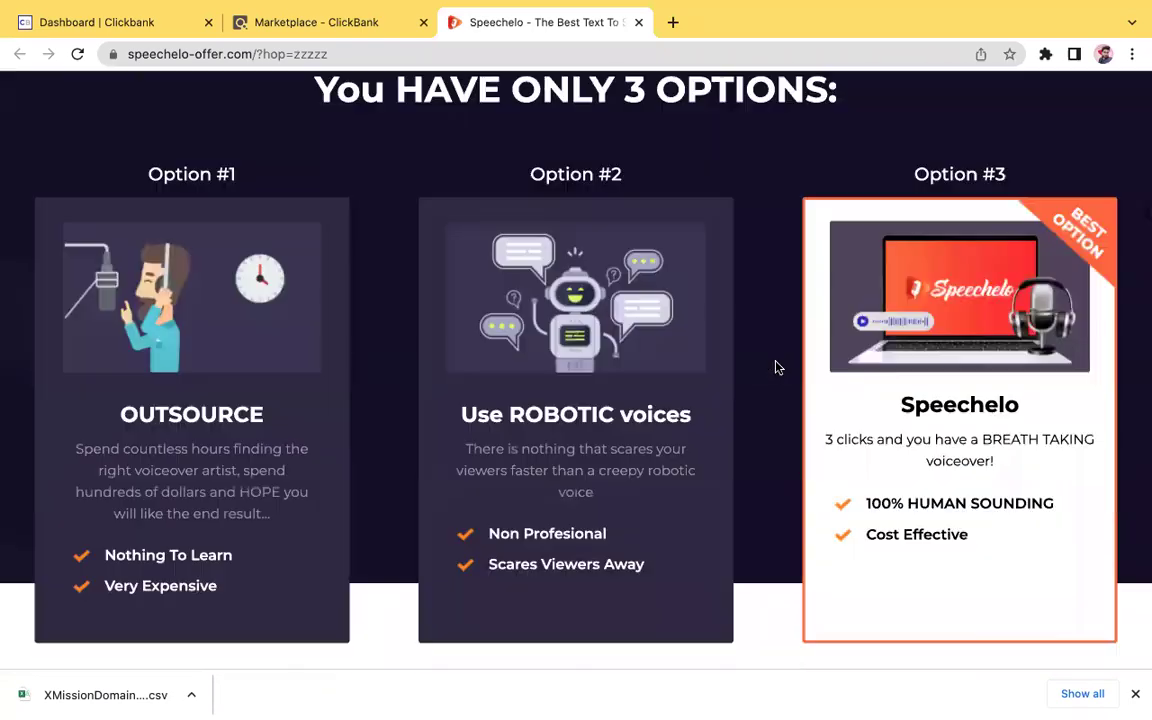
scroll(777, 367, "down", 10)
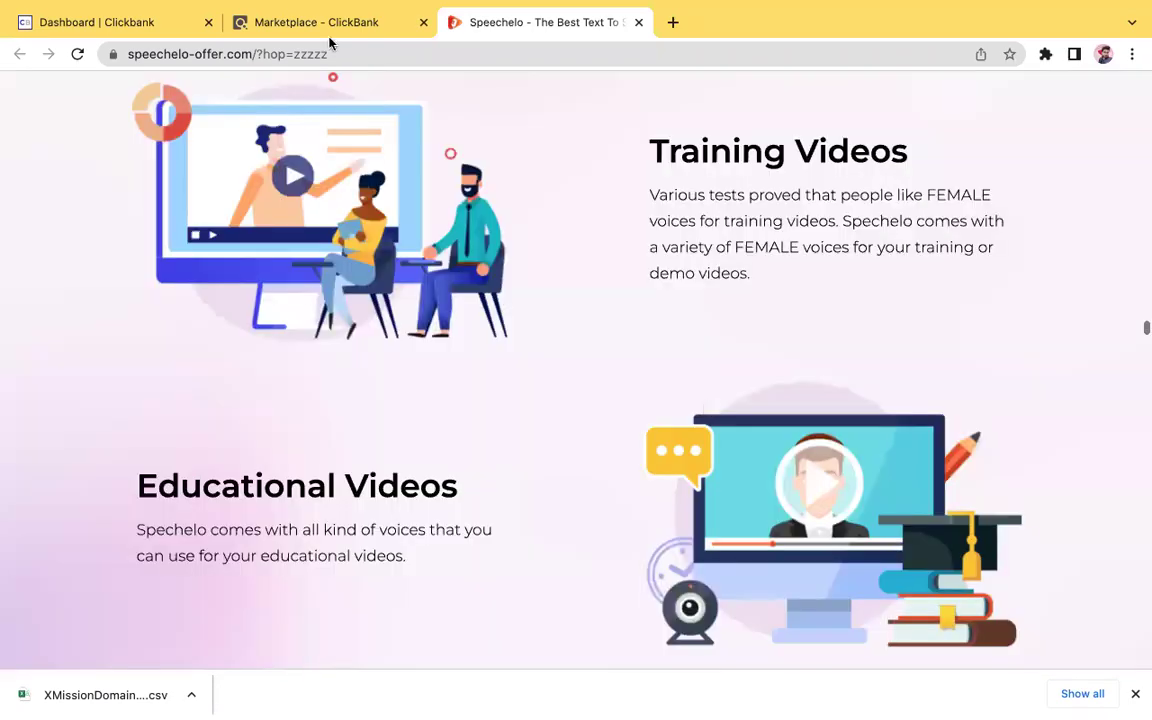
left_click(304, 28)
Step: Open the Affiliate Page of the Turn Text To Speech marketplace listing
left_click(808, 510)
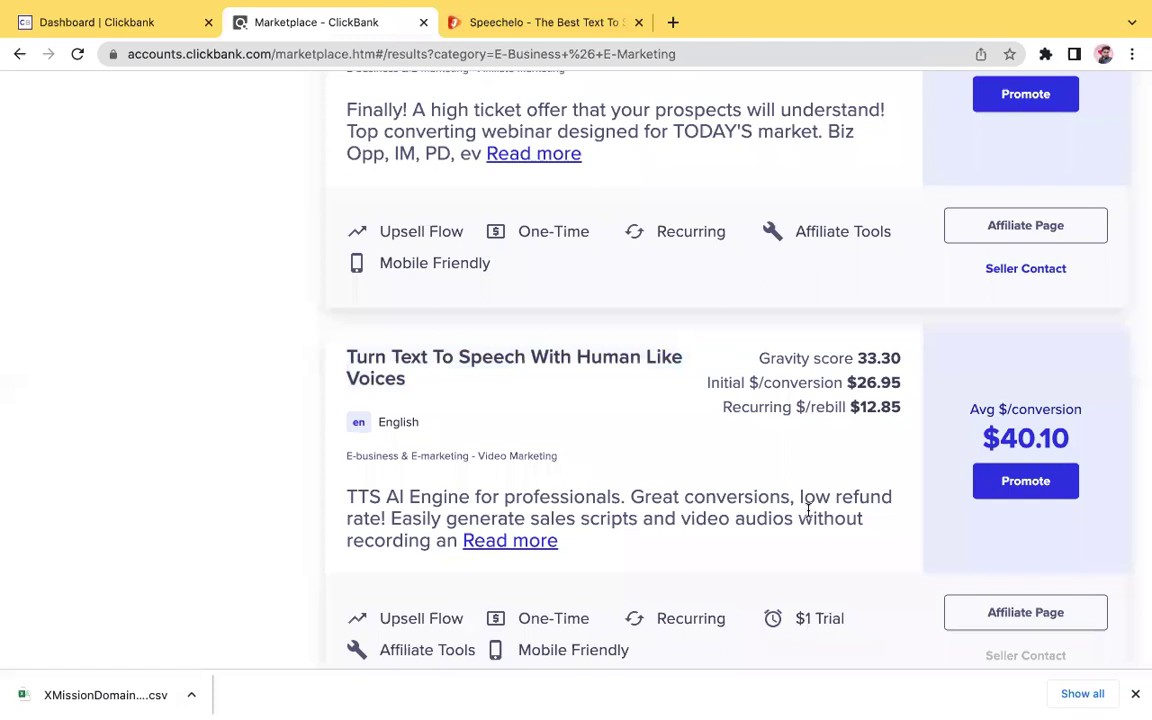
scroll(810, 512, "down", 3)
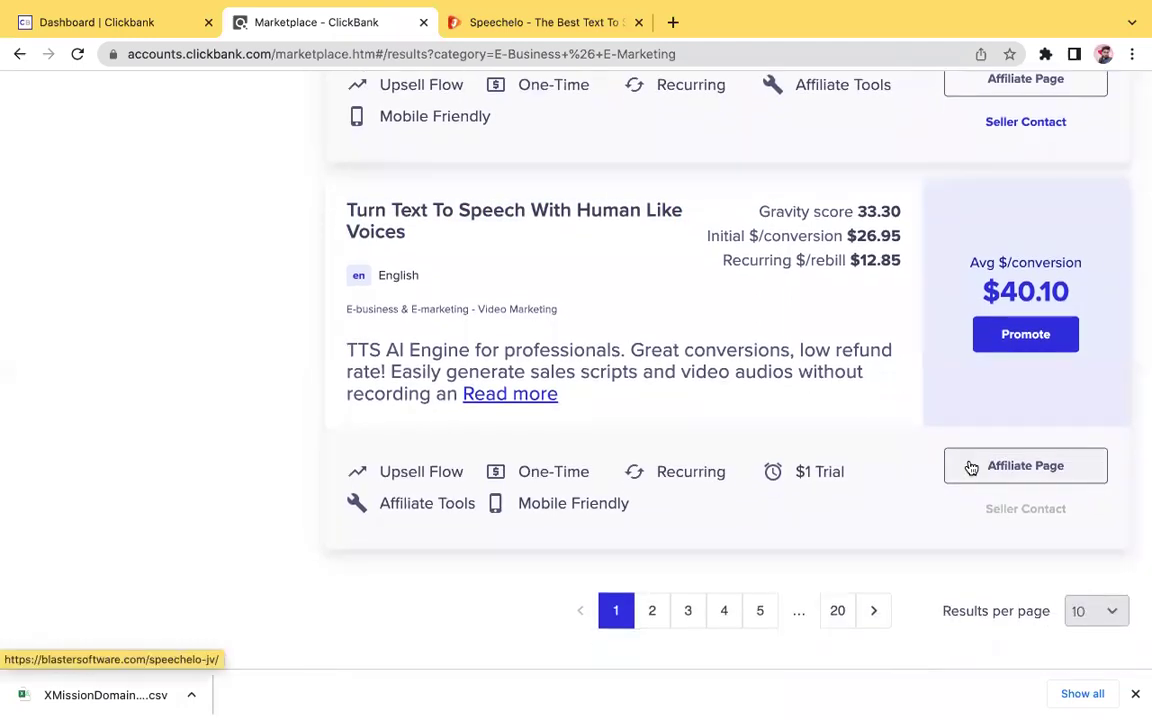
left_click(1025, 466)
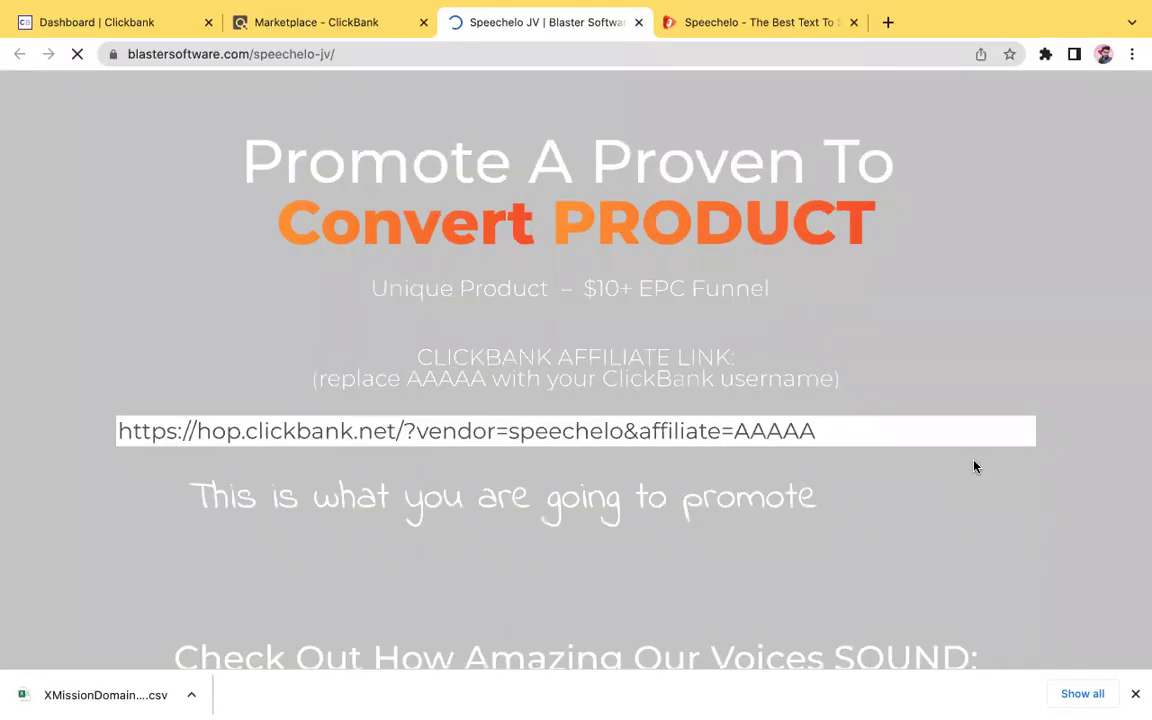
Step: Read down the Speechelo JV page past the $47, PRO and Scriptelo pricing to Swipe #1
scroll(975, 467, "down", 5)
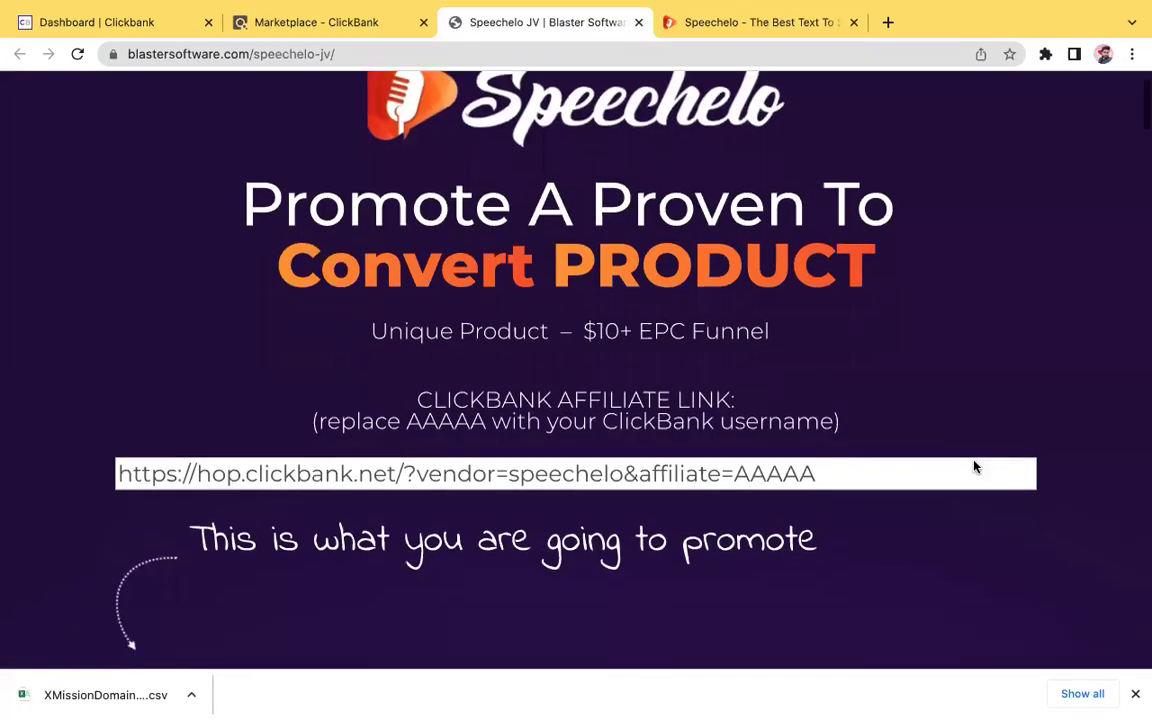
scroll(975, 466, "down", 10)
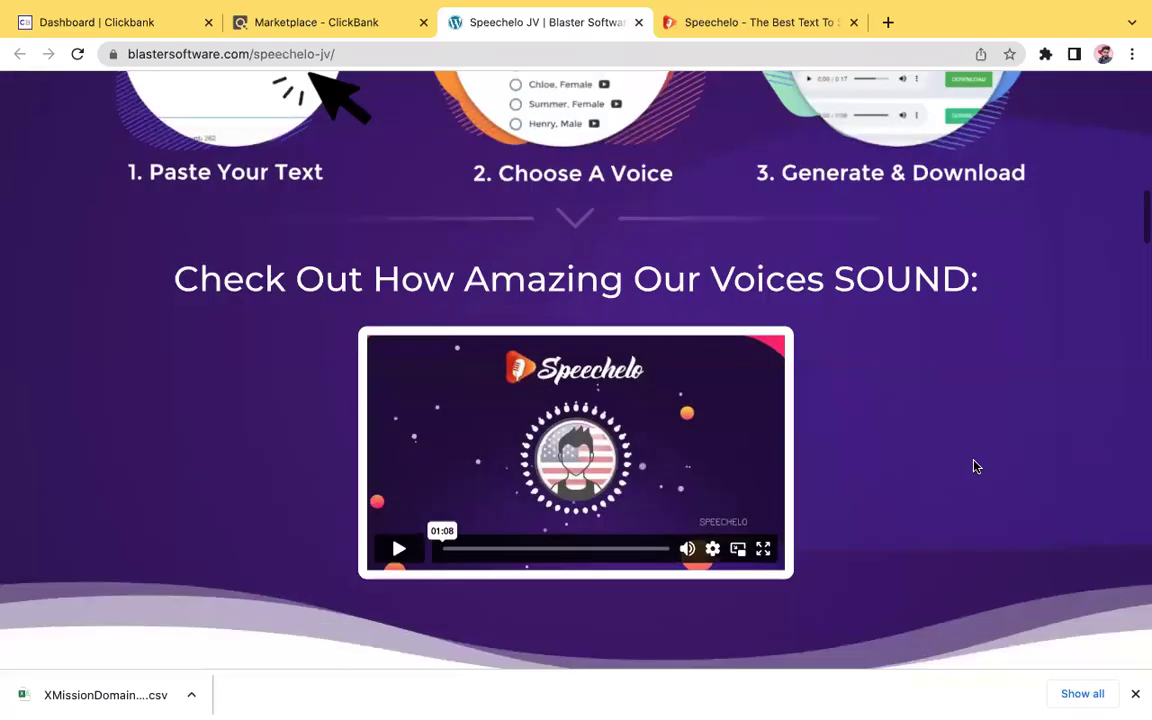
scroll(975, 466, "down", 8)
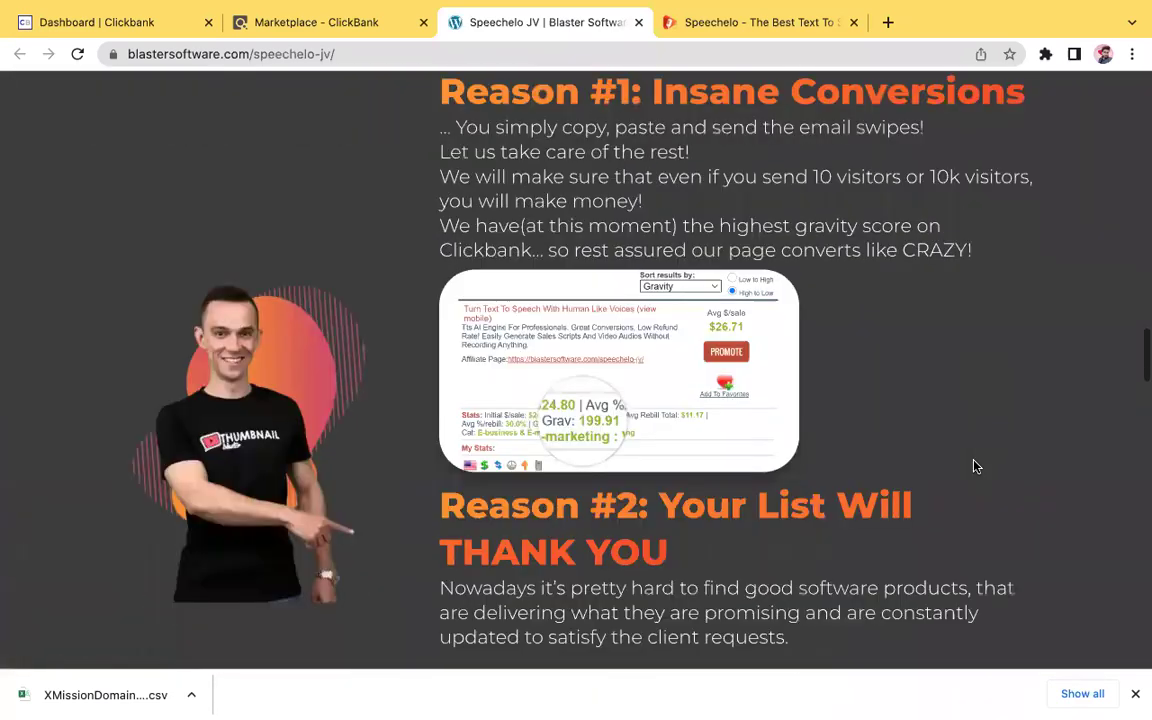
scroll(975, 466, "up", 3)
scroll(975, 466, "down", 1)
scroll(975, 466, "down", 1)
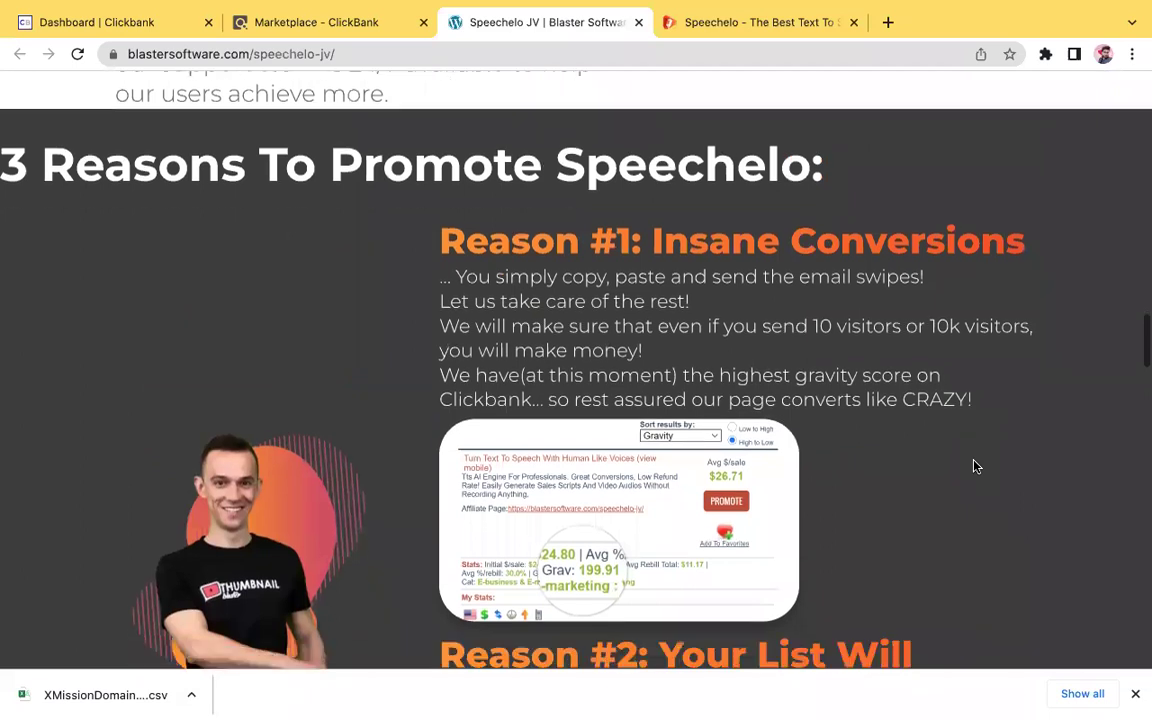
left_click_drag(3, 165, 907, 246)
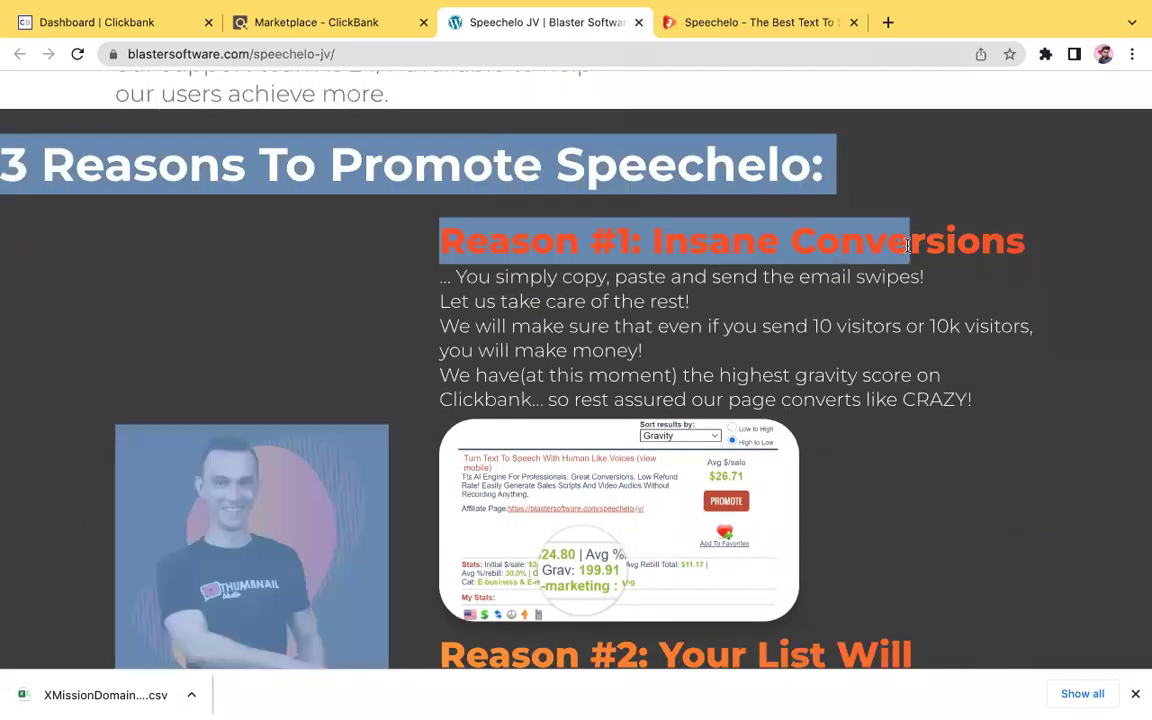
left_click(887, 301)
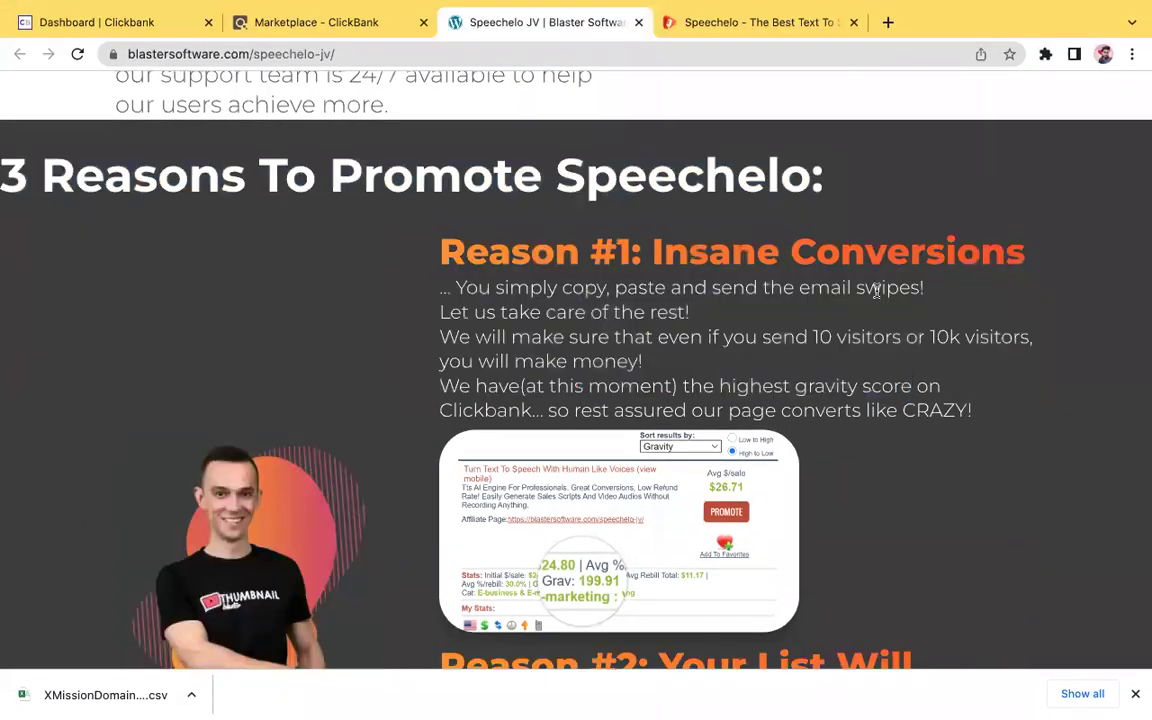
scroll(871, 362, "down", 12)
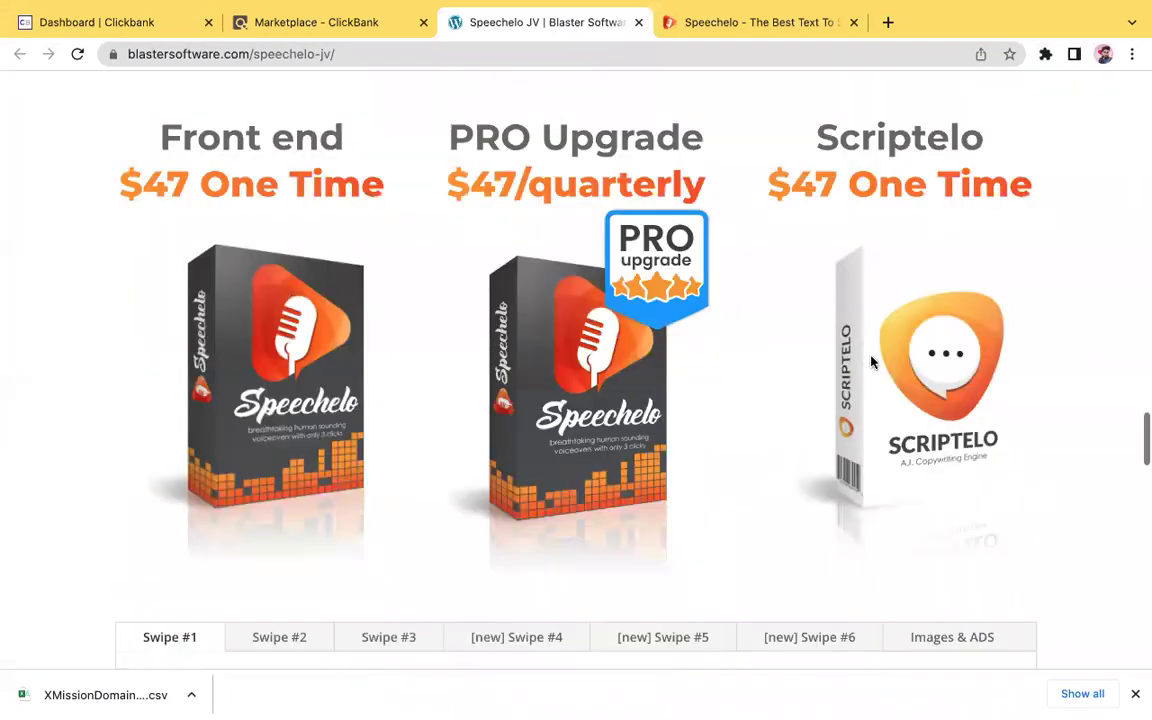
scroll(871, 362, "down", 5)
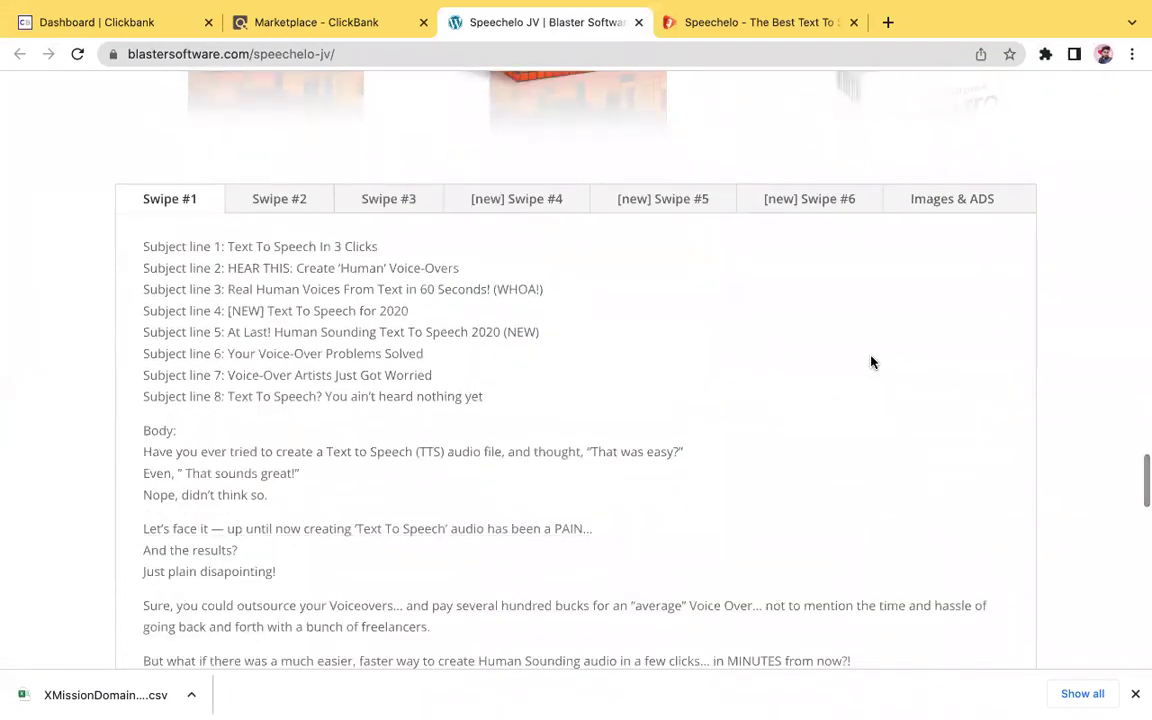
scroll(871, 362, "down", 4)
scroll(869, 362, "up", 3)
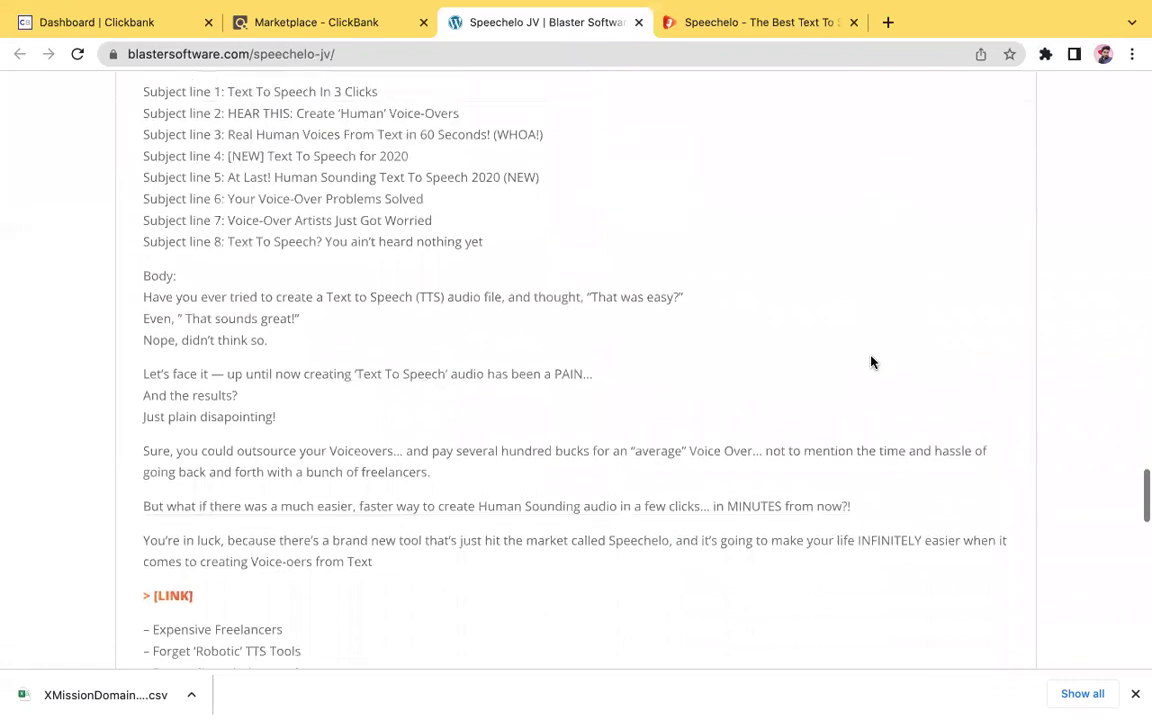
Step: Look through the Swipe #2, #4 and #6 email copy
left_click(300, 147)
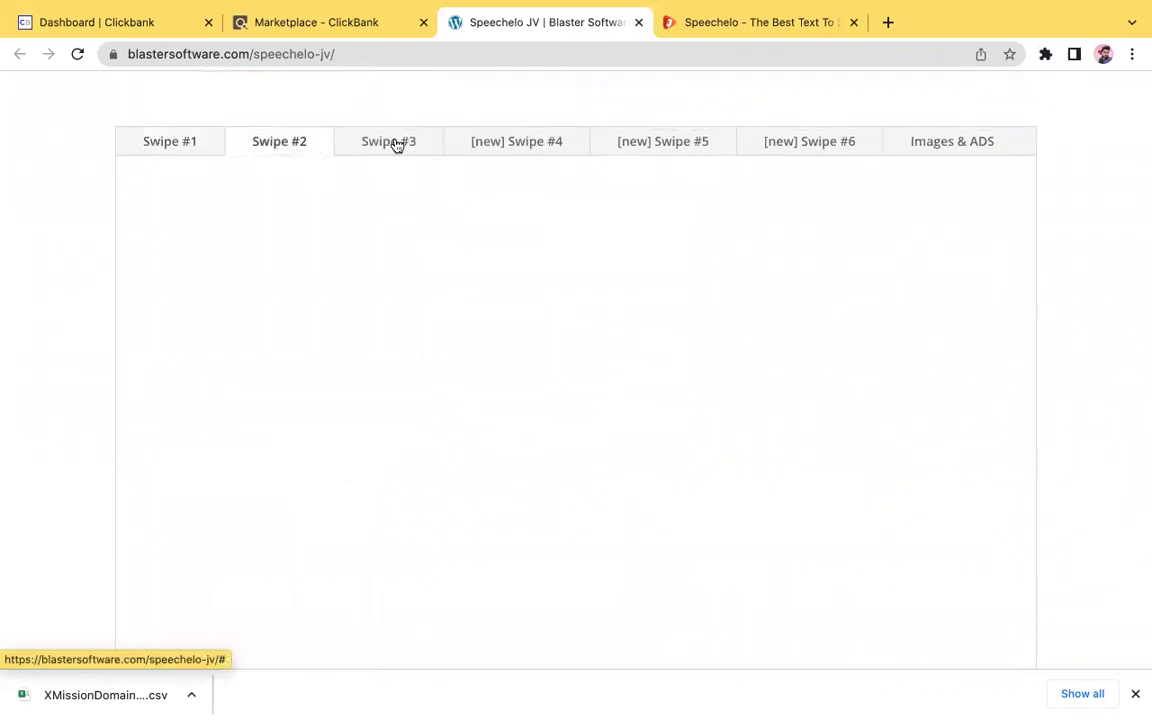
left_click(480, 144)
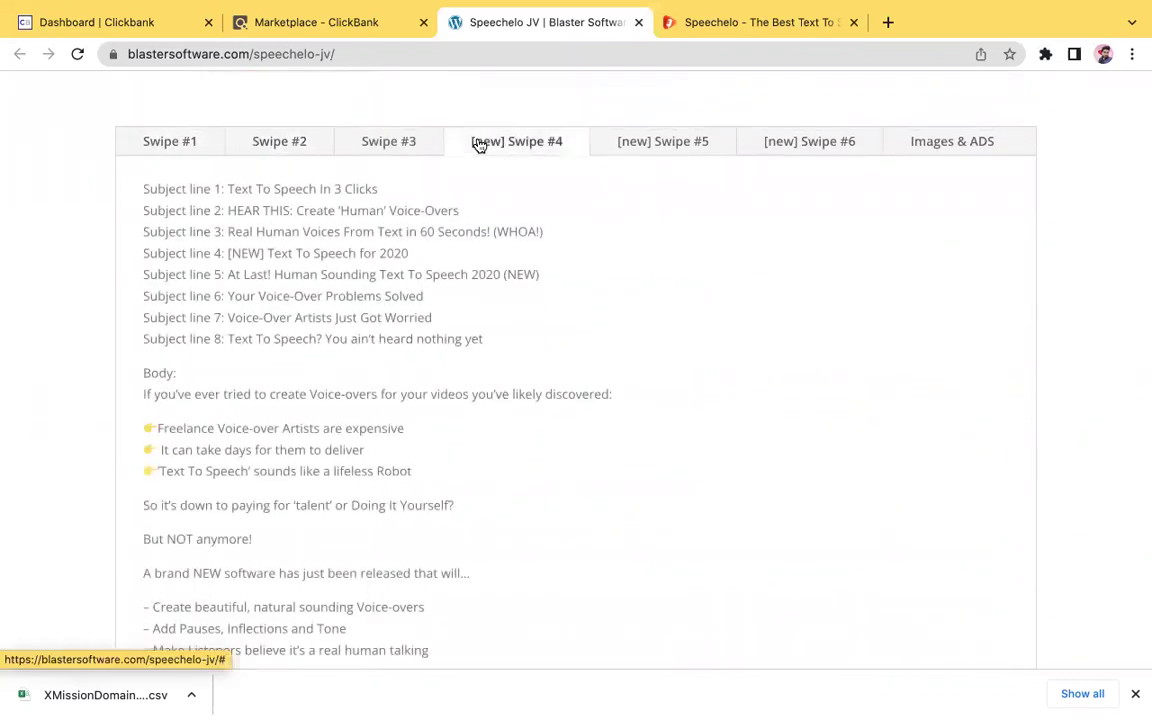
left_click(785, 156)
Step: Copy the ClickBank affiliate link URL with its AAAAA placeholder
scroll(807, 255, "down", 10)
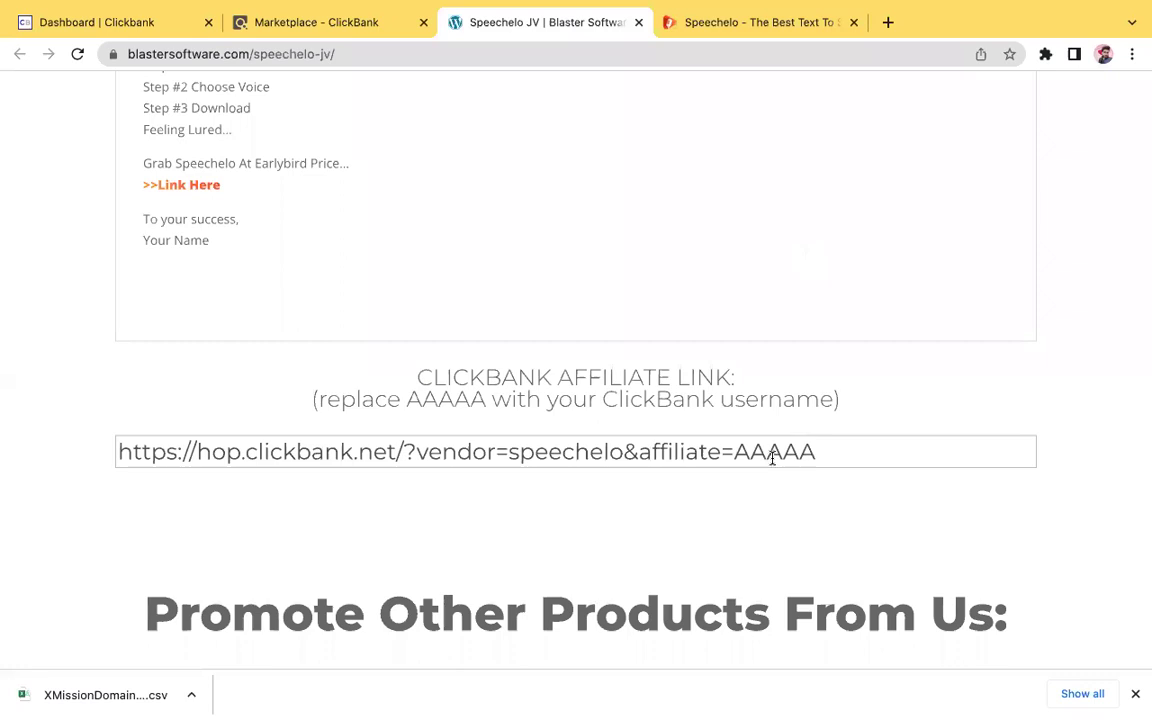
scroll(797, 509, "down", 3)
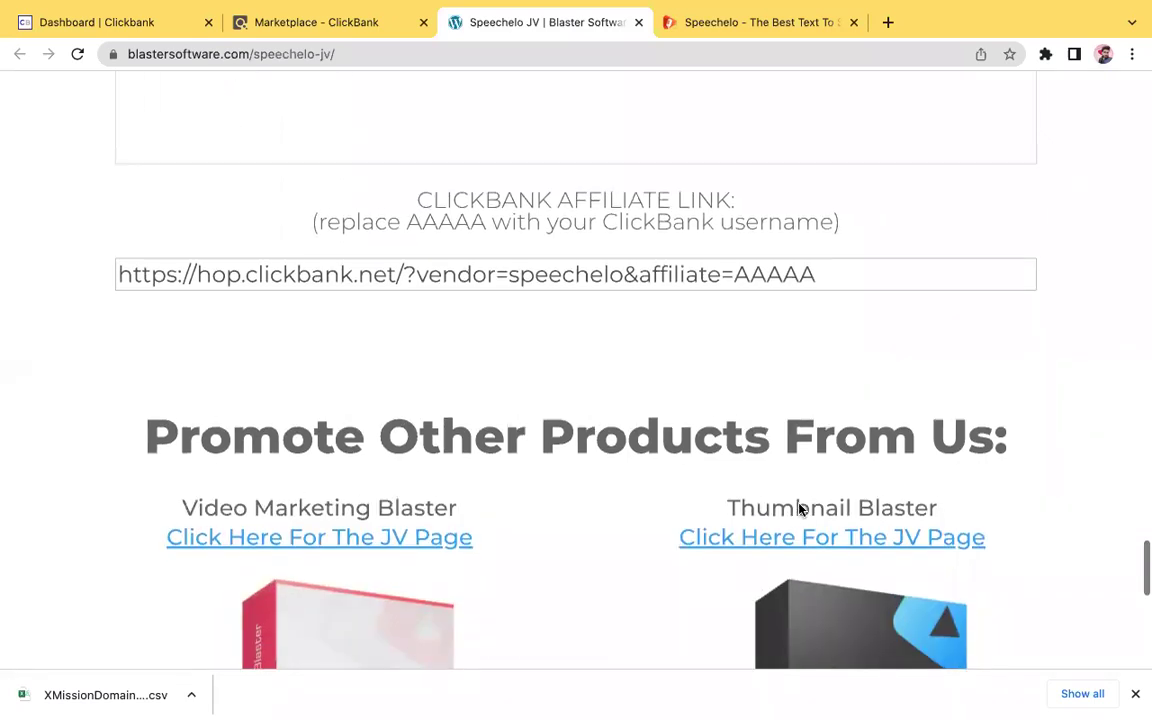
scroll(799, 510, "down", 1)
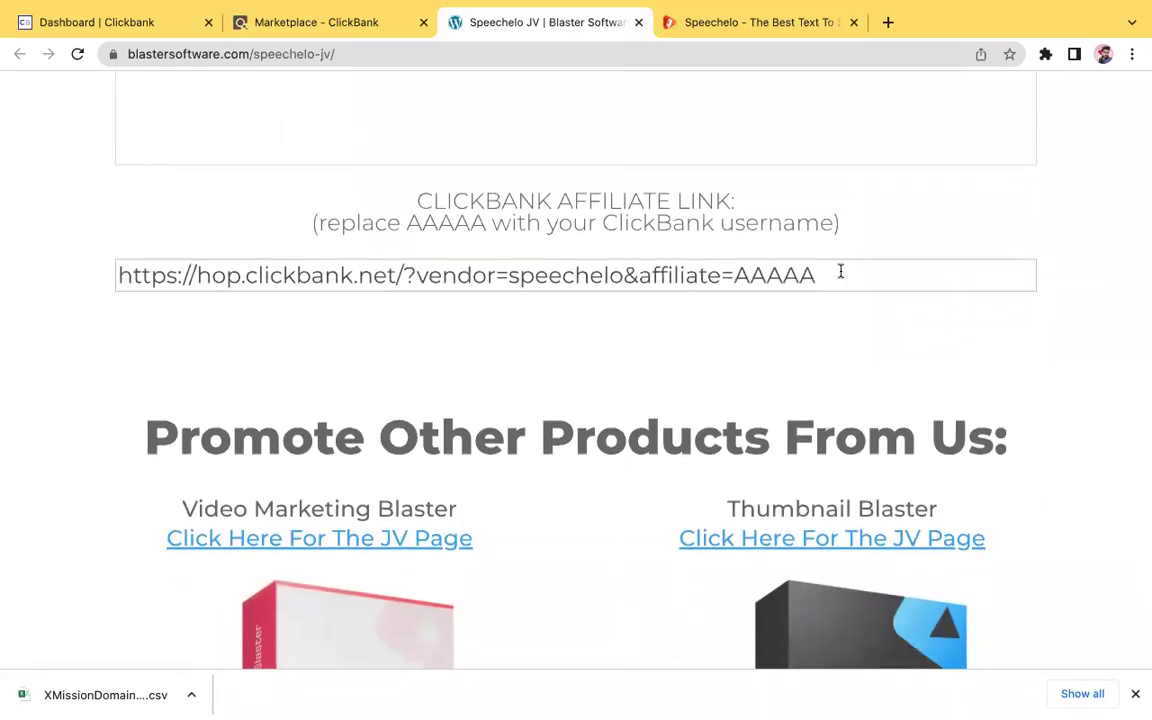
left_click_drag(840, 271, 113, 270)
key("super+c")
left_click(318, 300)
Step: In a new tab, load the Speechelo hop link with AAAAA replaced by your ClickBank username
left_click(887, 22)
left_click(864, 51)
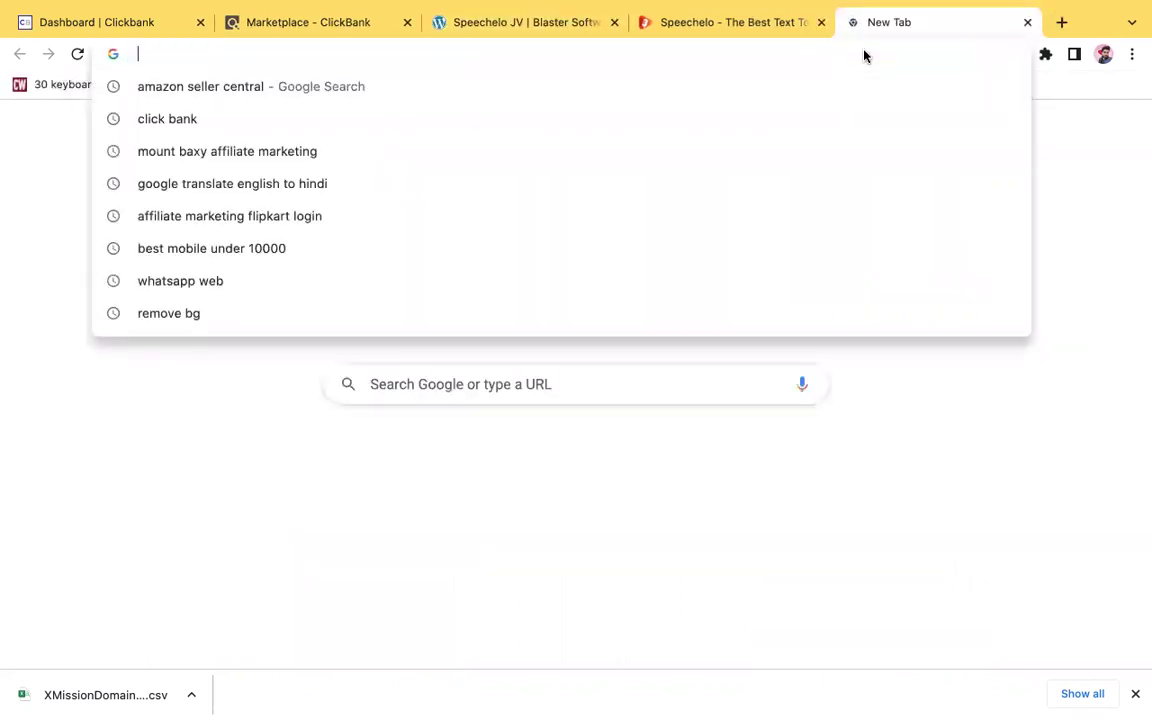
key("super+v")
key("BackSpace")
key("BackSpace")
key("BackSpace")
key("BackSpace")
key("BackSpace")
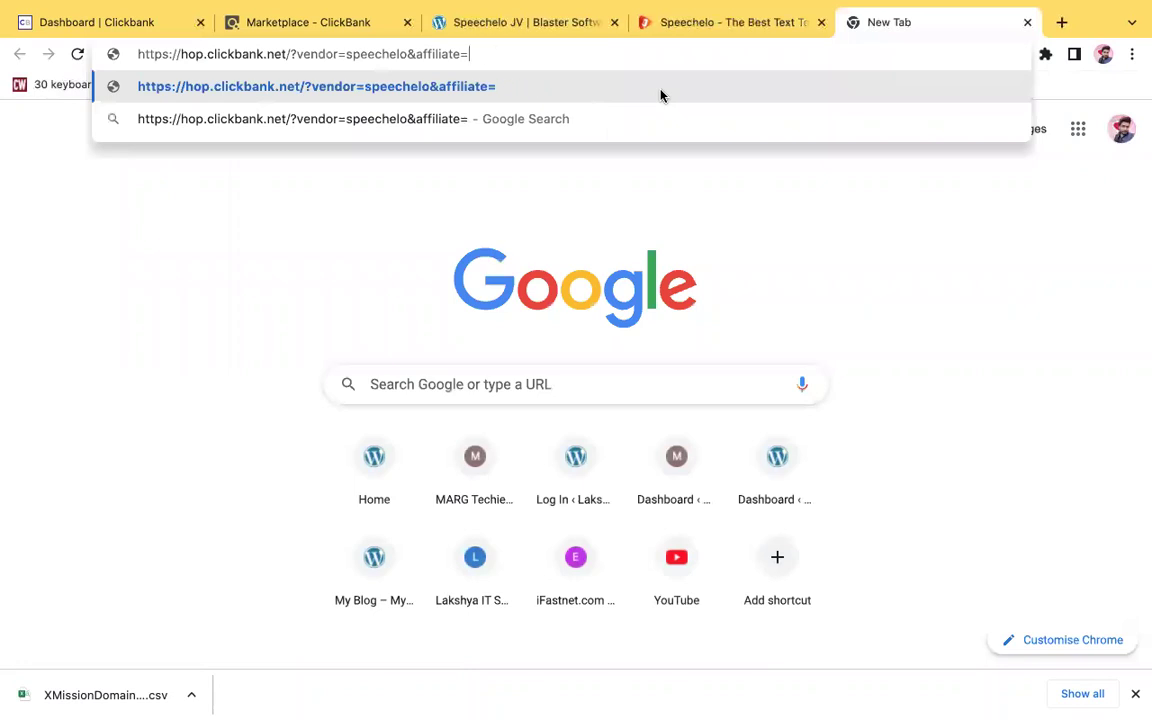
type("LITS")
key("BackSpace")
key("BackSpace")
key("BackSpace")
key("BackSpace")
type("litsk")
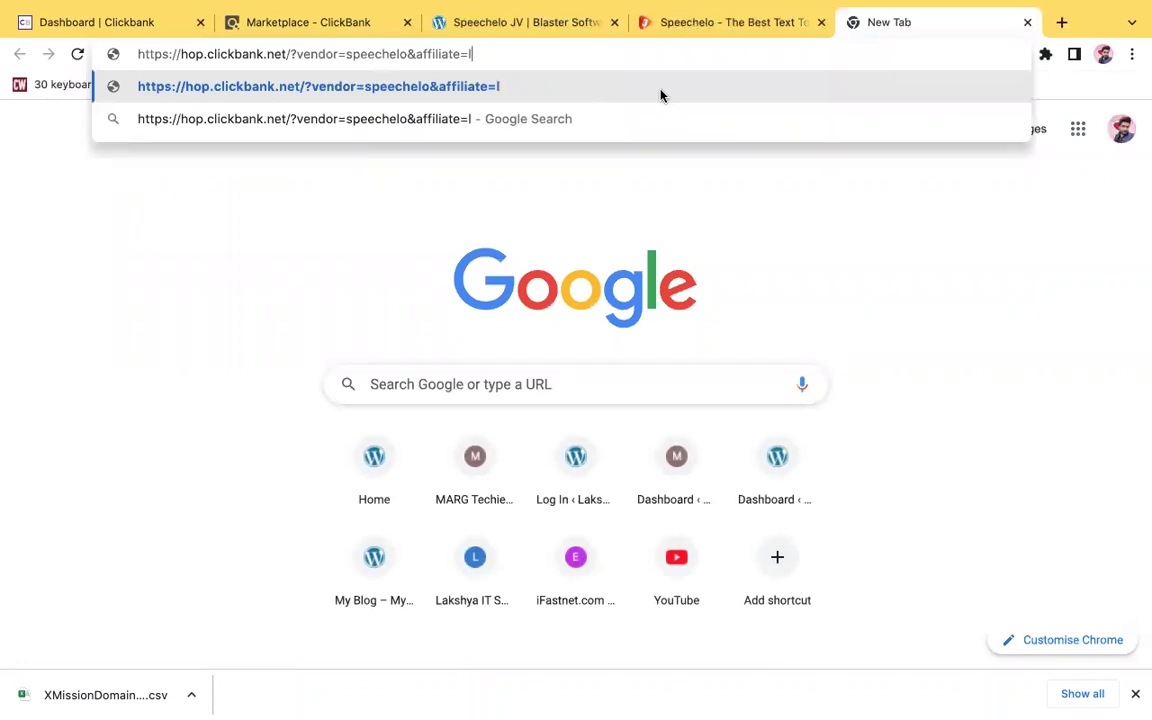
type("np")
key("Return")
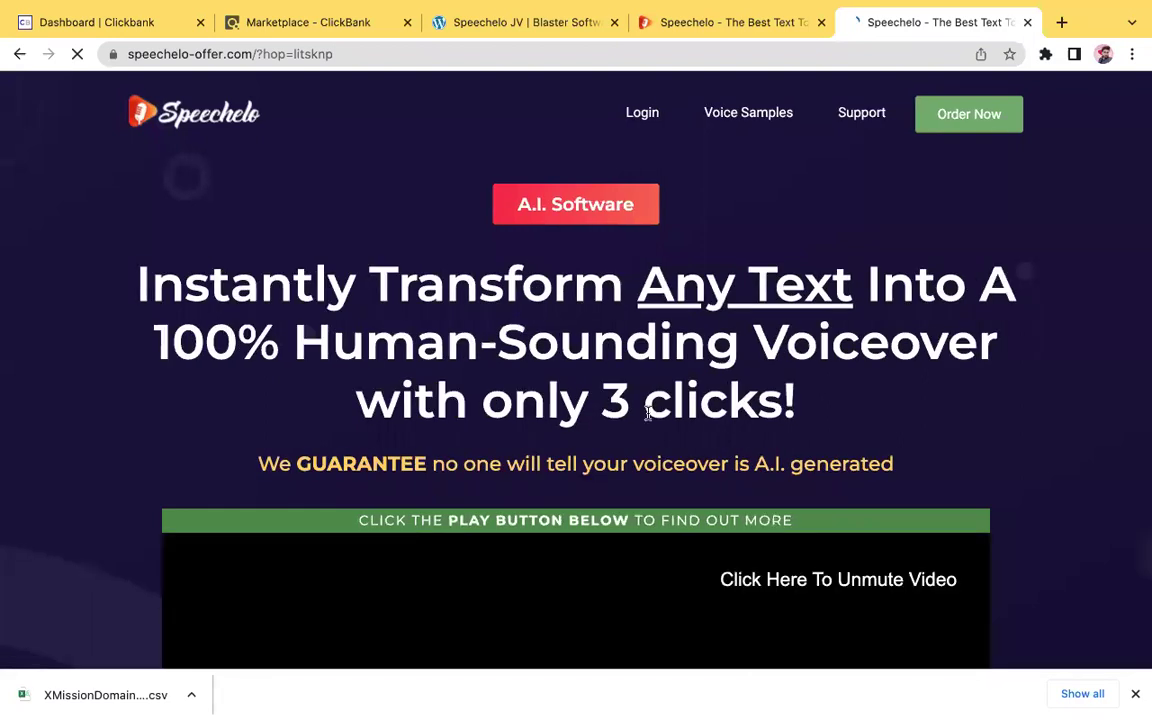
Step: Scroll the personalised Speechelo page, then highlight the username part of the JV page's link caption
scroll(648, 413, "down", 3)
scroll(671, 270, "down", 3)
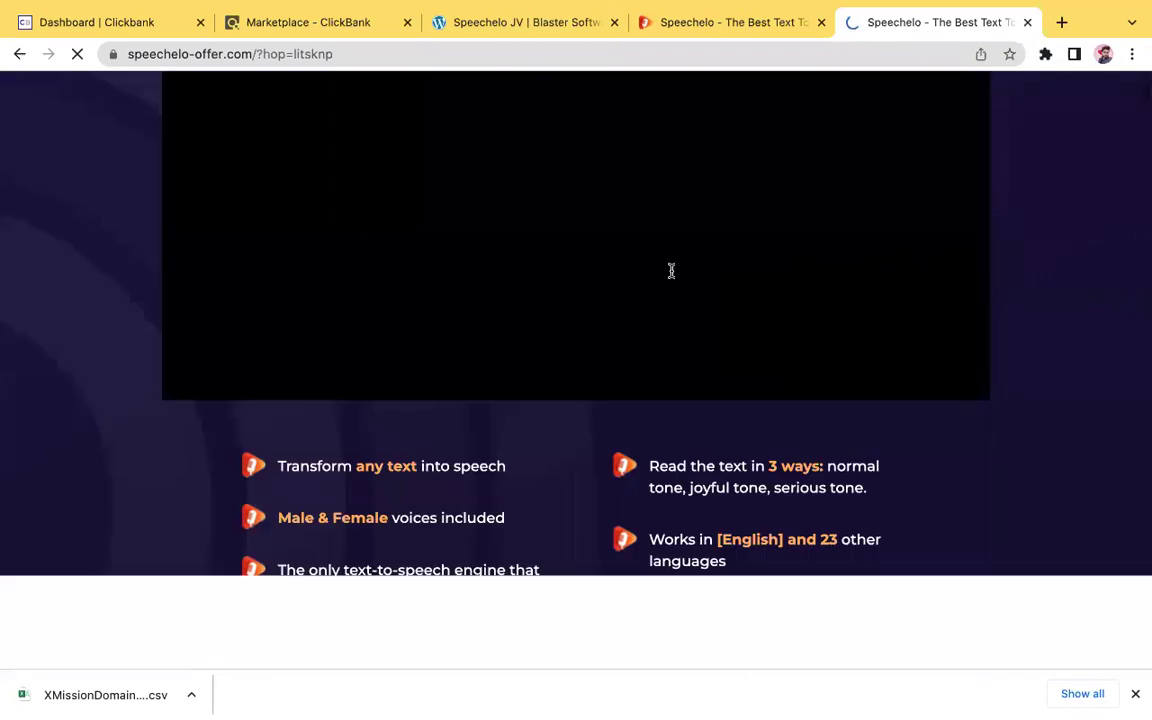
scroll(671, 270, "down", 10)
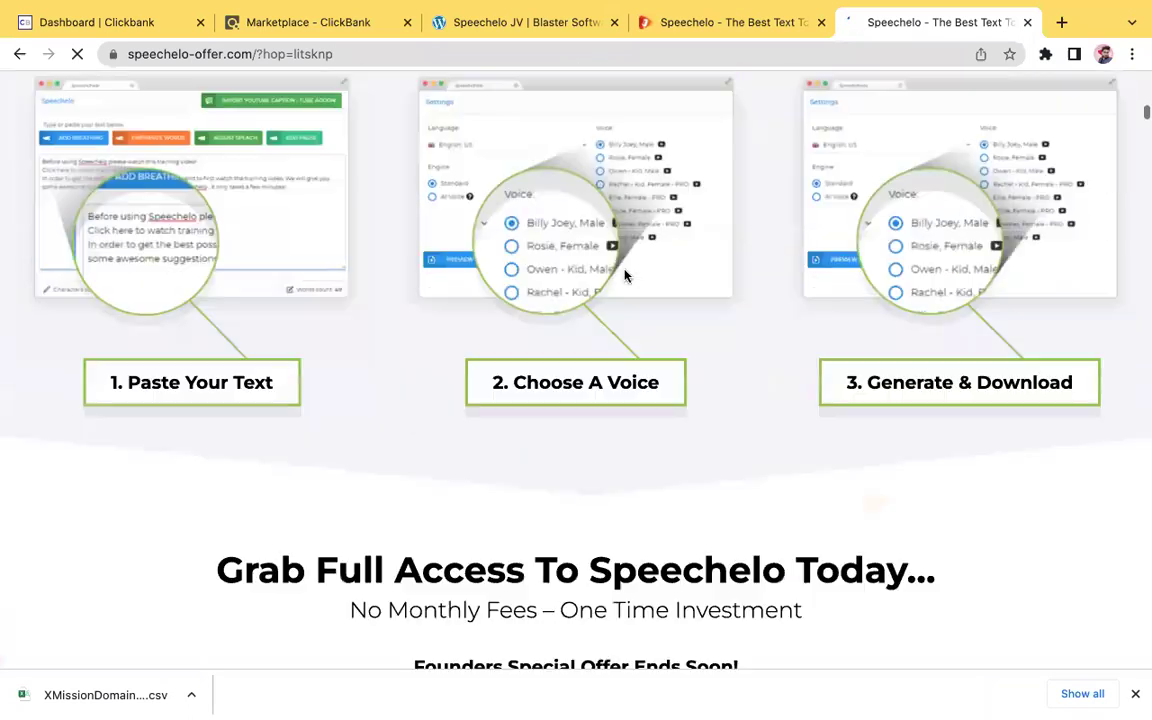
scroll(624, 275, "down", 6)
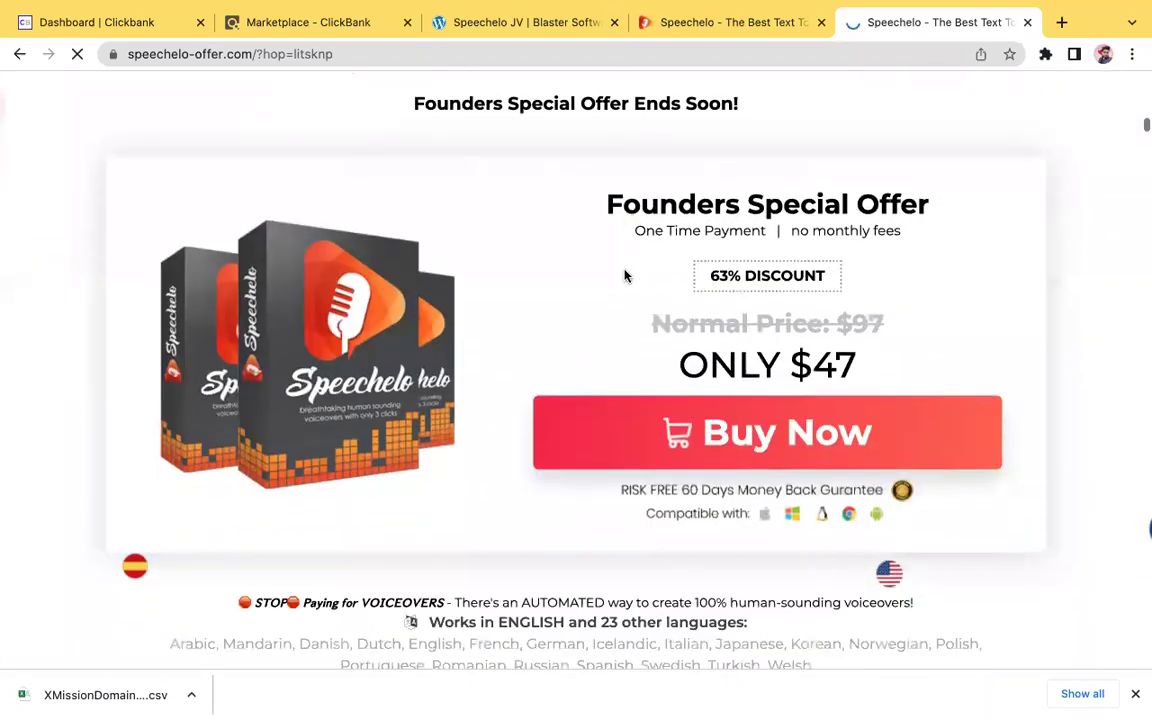
scroll(624, 275, "down", 5)
left_click(590, 22)
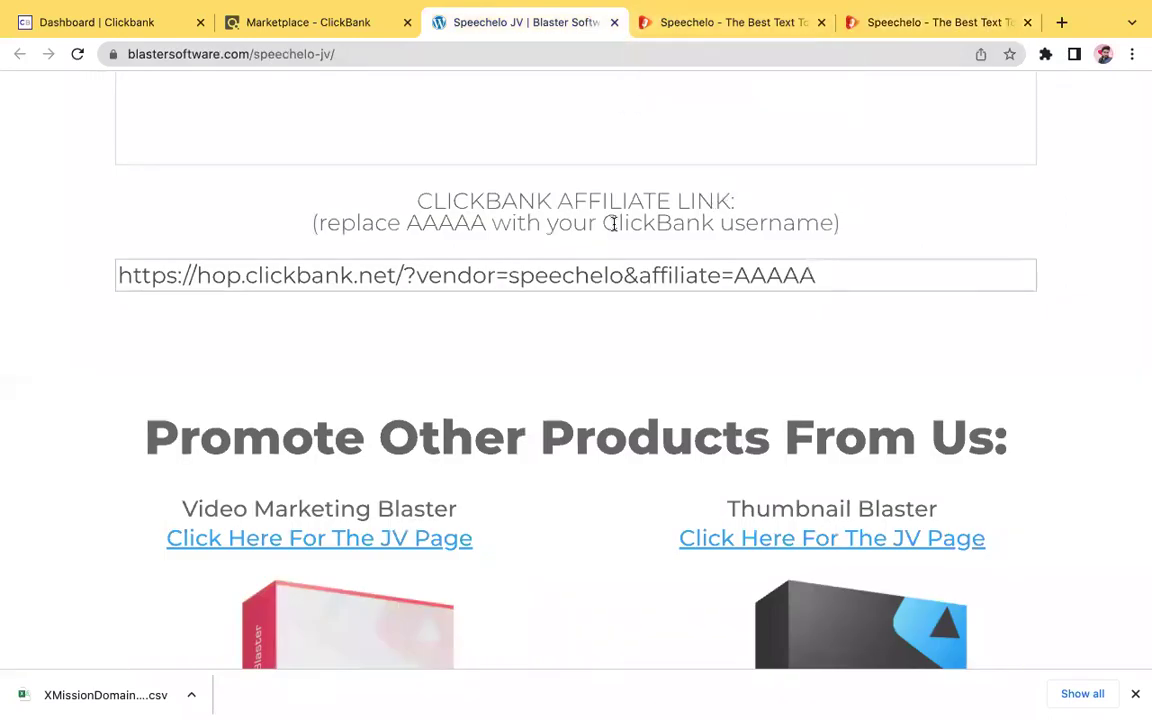
left_click_drag(604, 222, 822, 222)
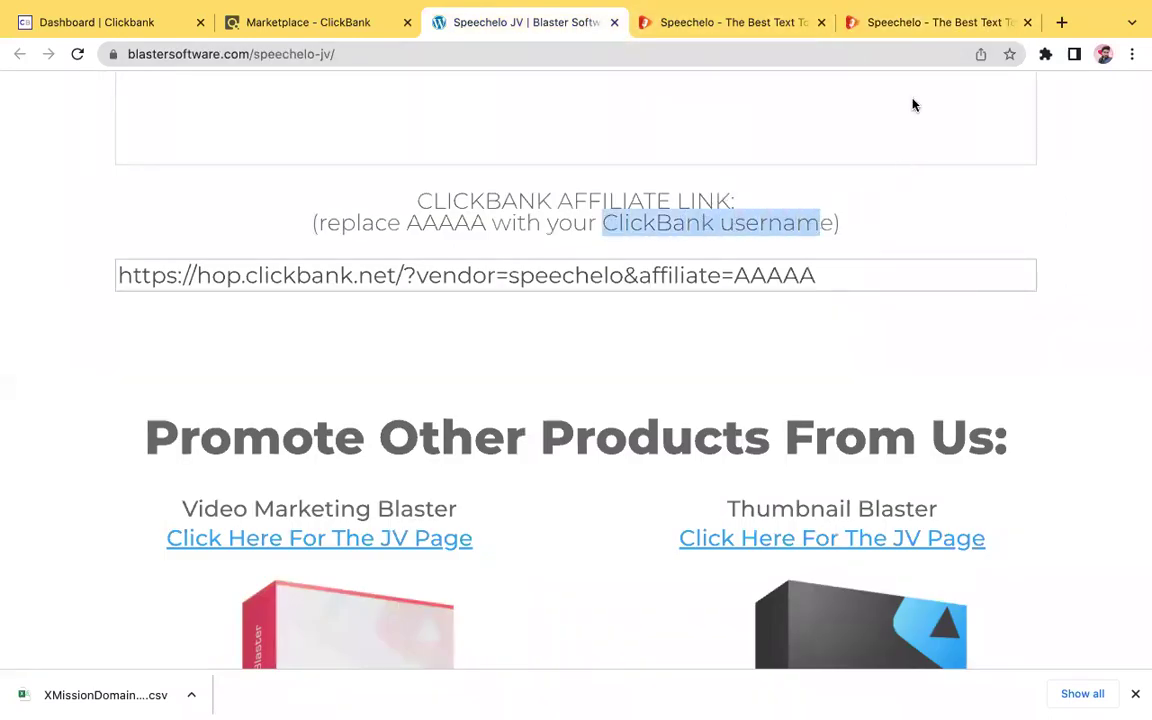
Step: Review the last Speechelo sales page down to its pricing, then close both Speechelo sales tabs
left_click(882, 30)
scroll(752, 385, "down", 1)
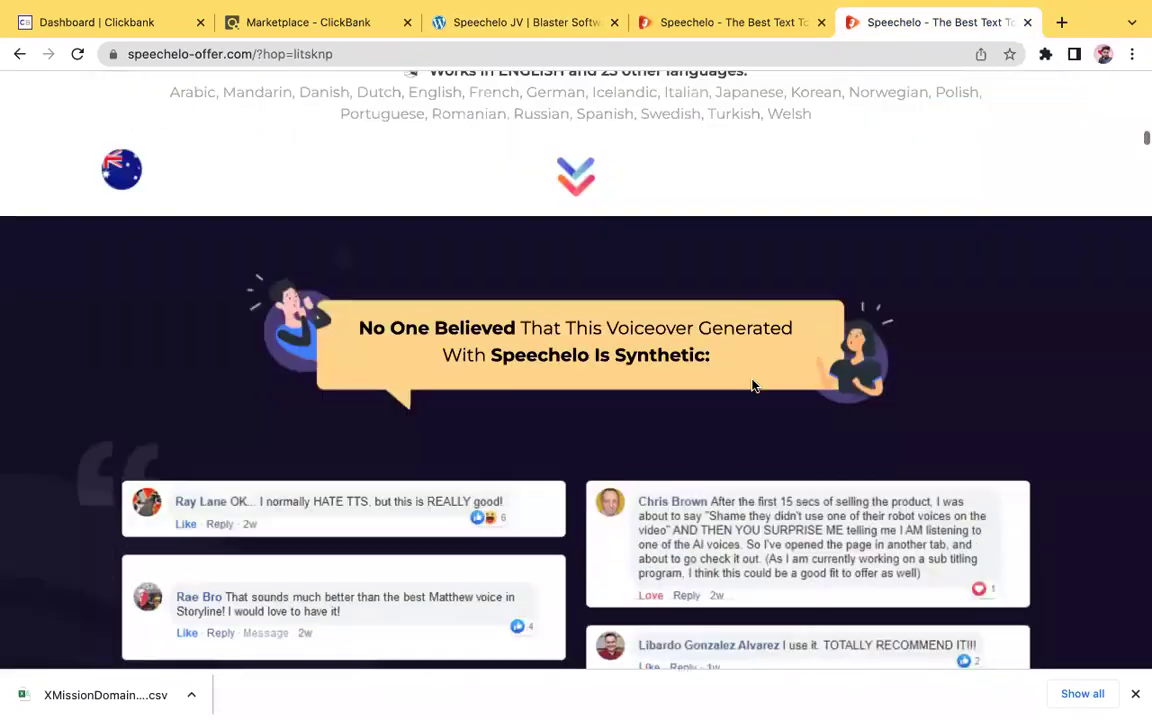
scroll(752, 385, "down", 7)
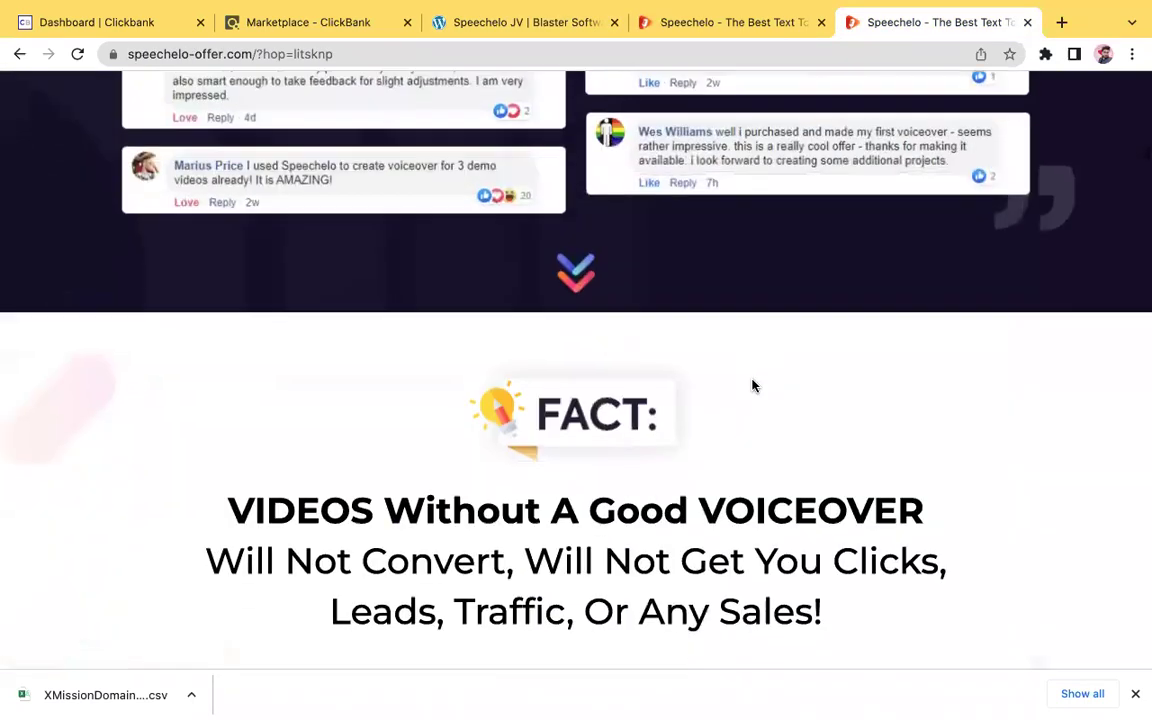
scroll(752, 385, "down", 5)
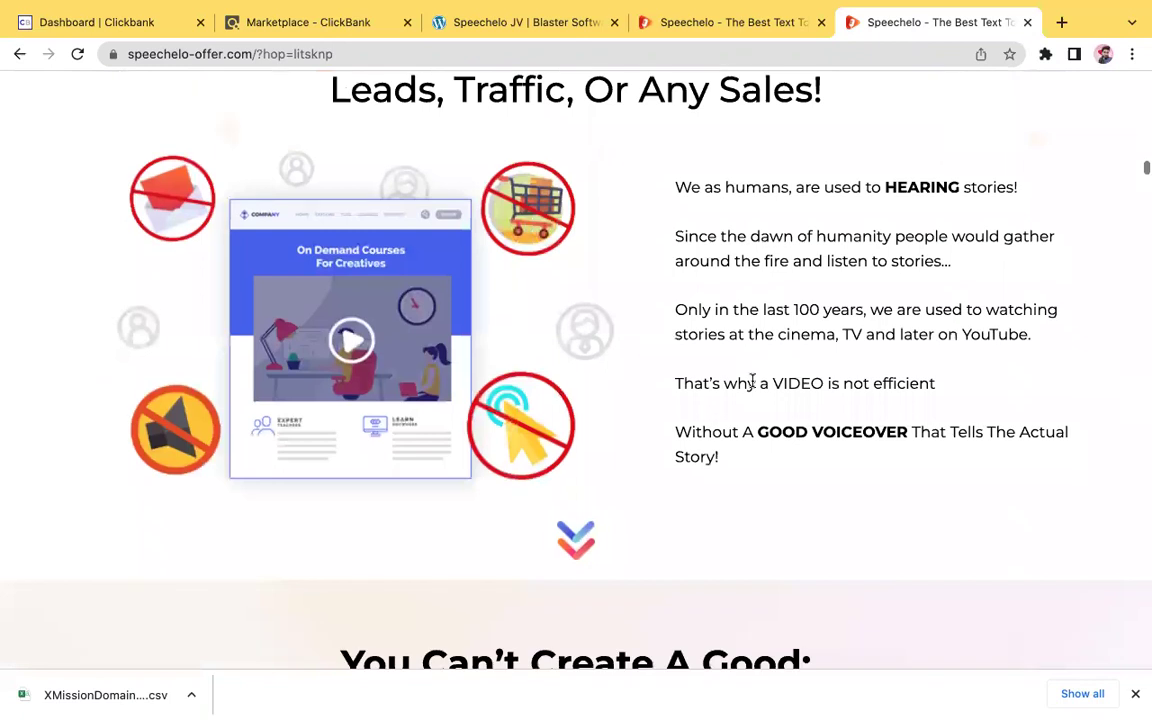
scroll(752, 383, "down", 6)
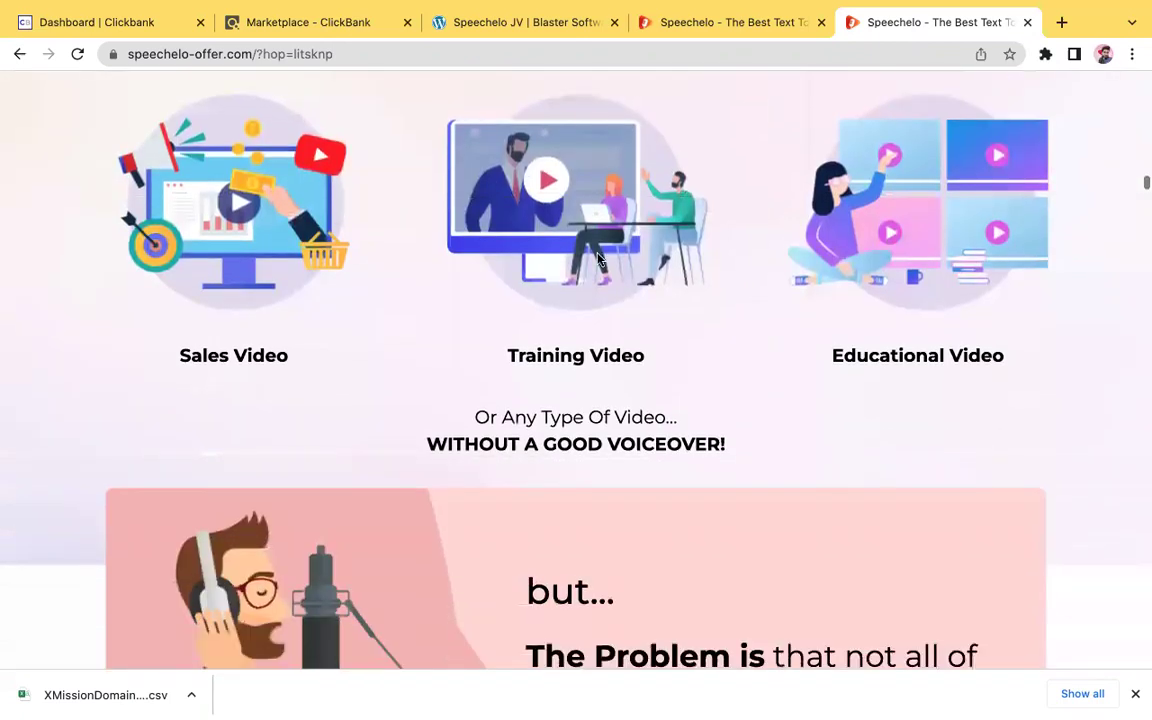
scroll(571, 515, "down", 3)
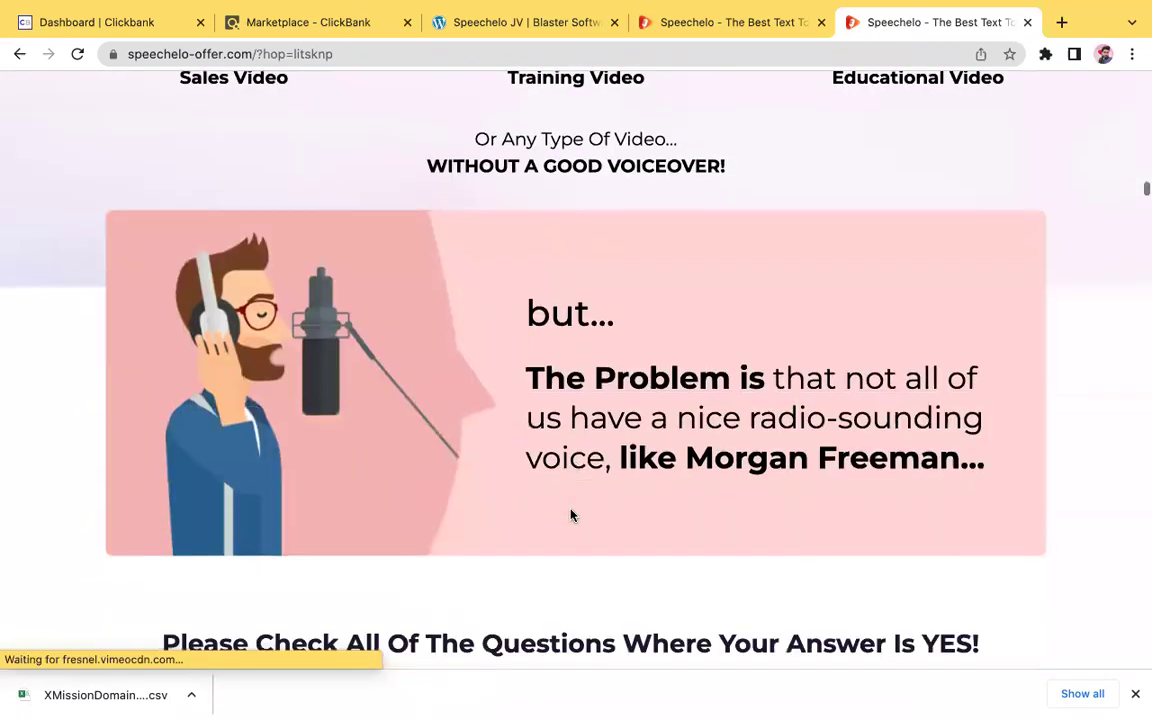
scroll(571, 515, "down", 10)
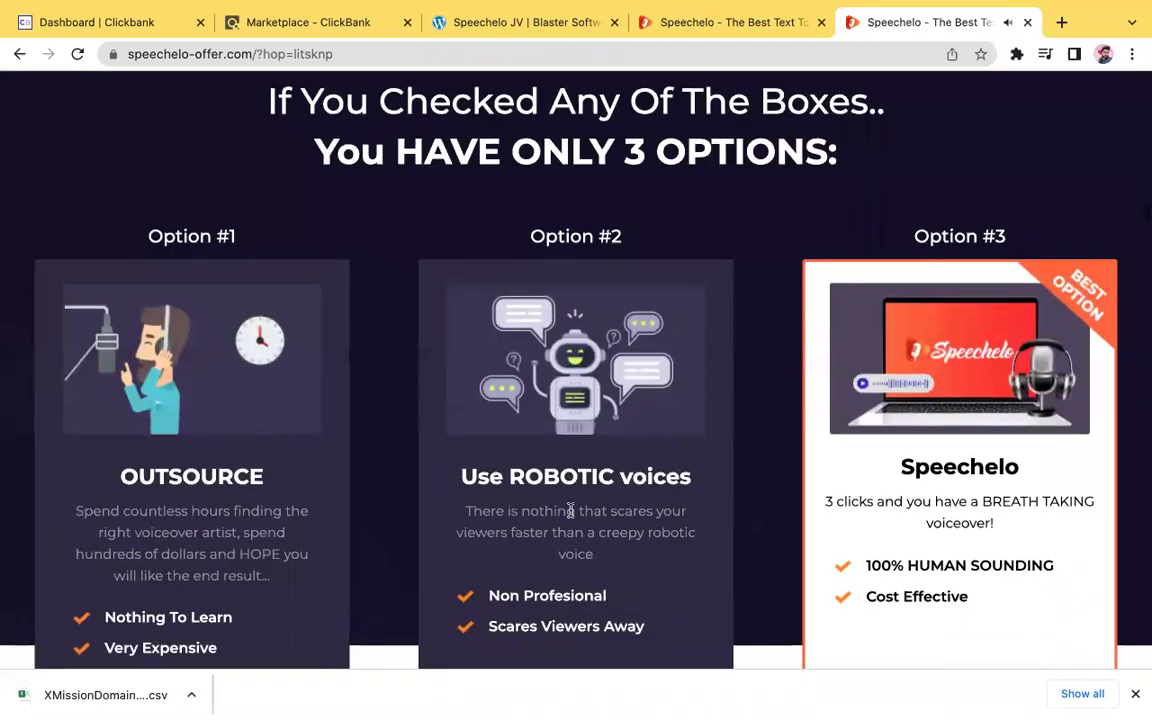
scroll(571, 512, "up", 5)
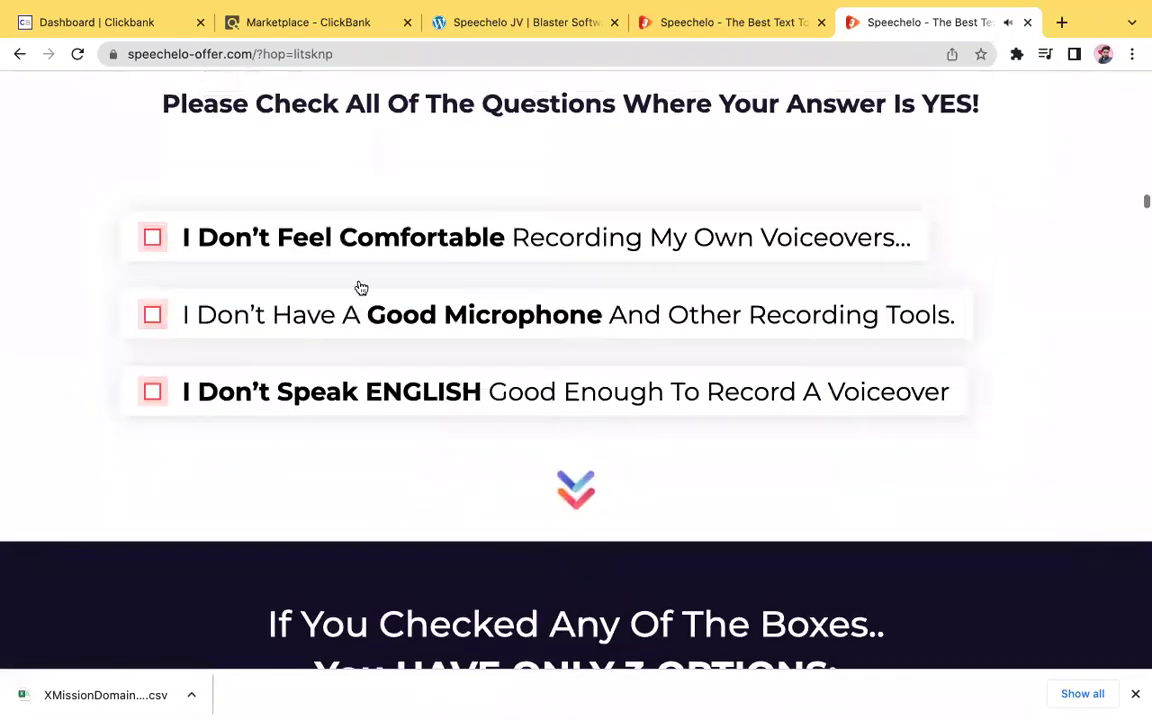
scroll(370, 215, "up", 5)
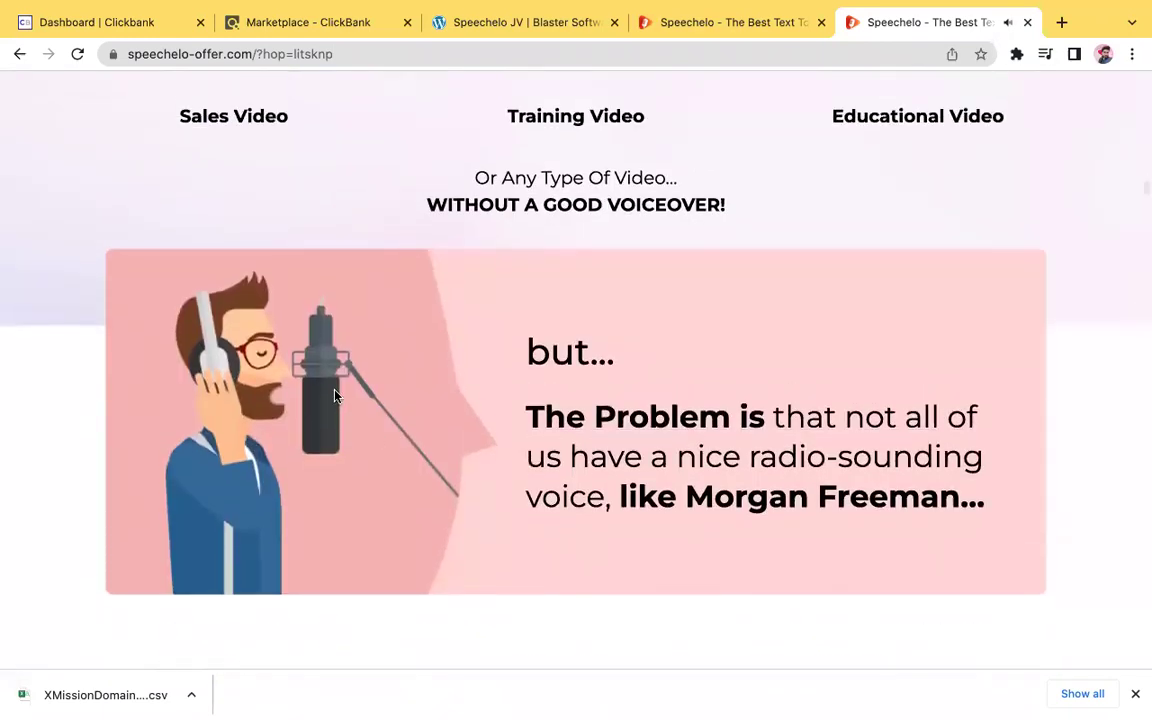
scroll(335, 396, "up", 3)
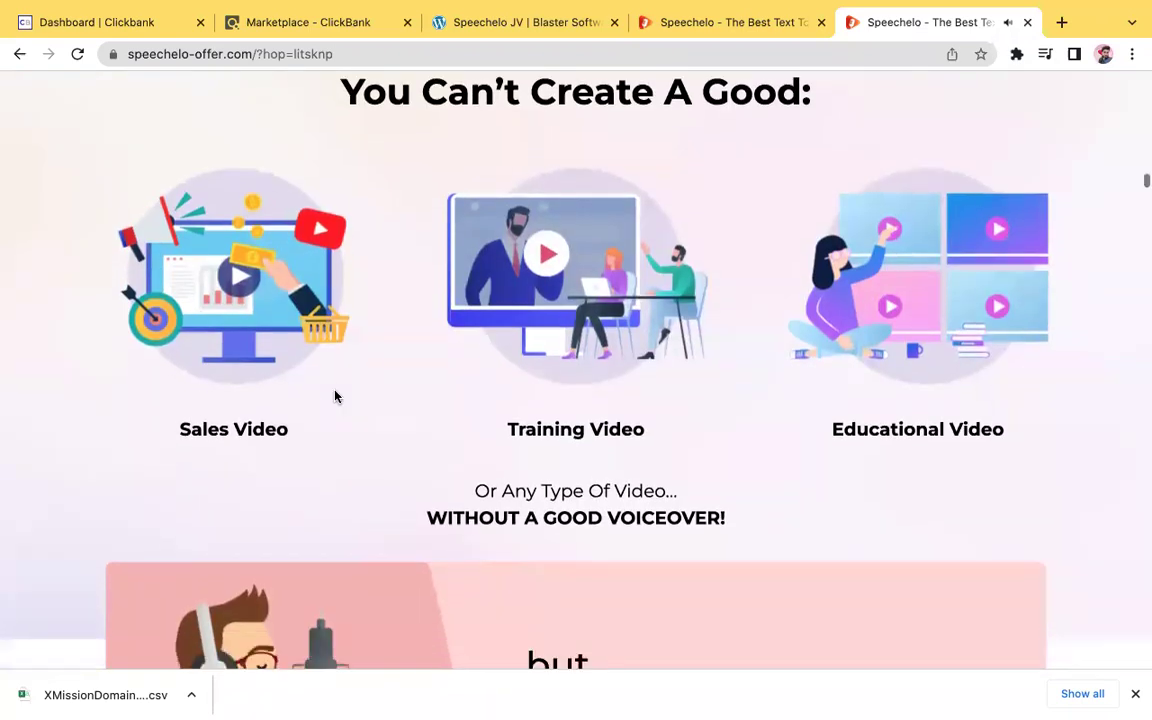
scroll(335, 396, "up", 2)
scroll(335, 396, "down", 15)
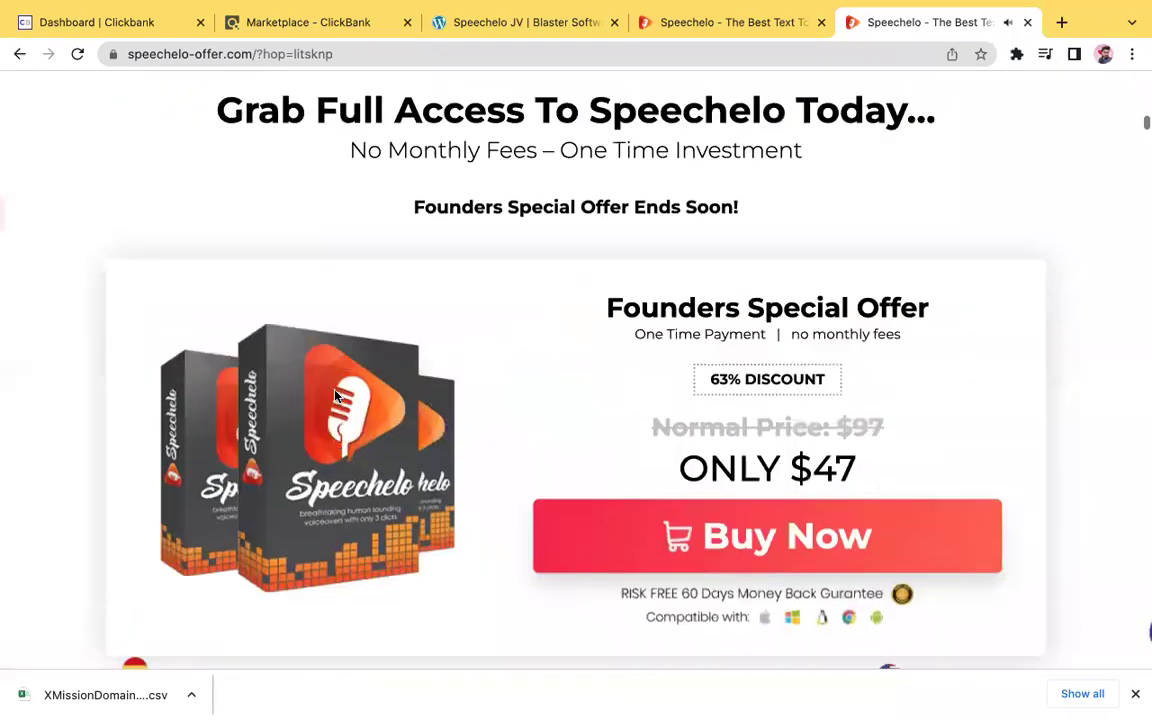
left_click(1027, 22)
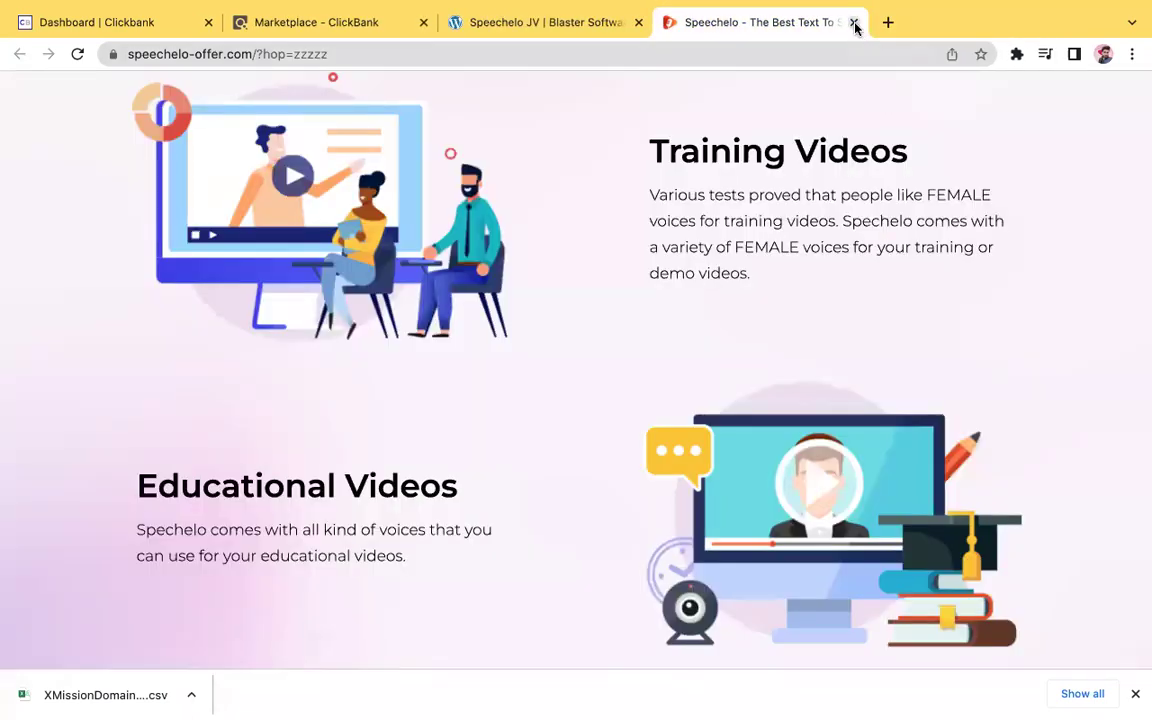
left_click(854, 22)
Step: Close the Speechelo JV tab and the blank product tab, leaving the text-to-speech marketplace results
left_click(545, 393)
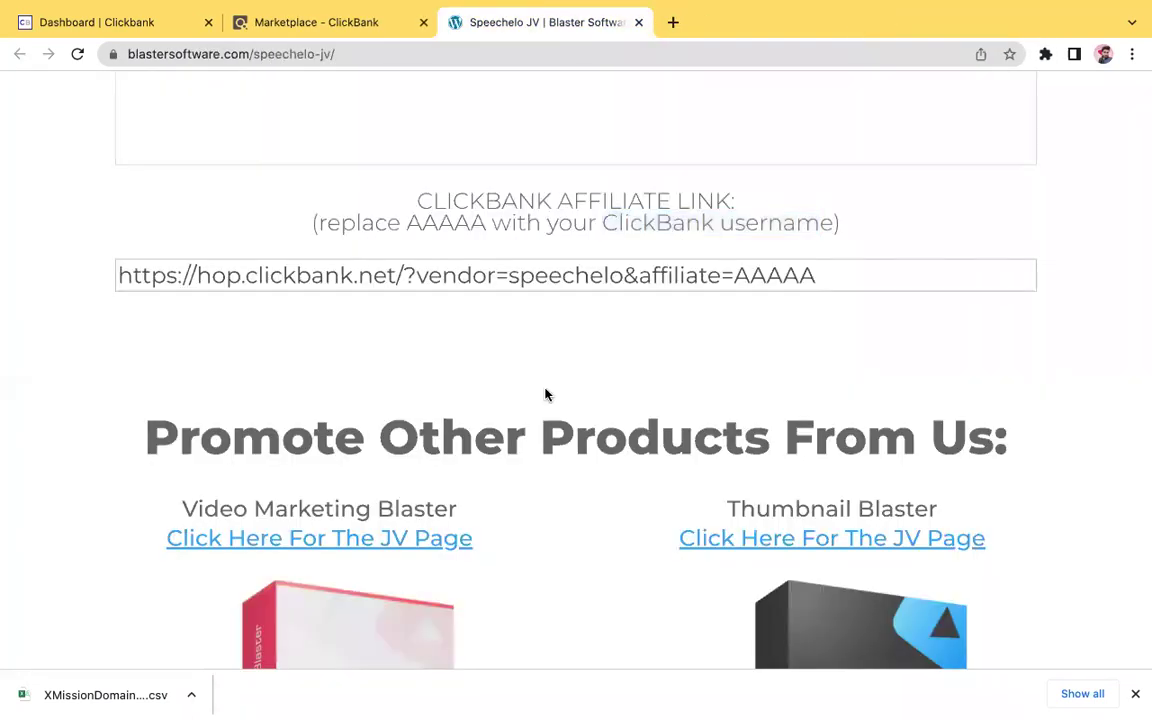
scroll(545, 390, "up", 15)
scroll(545, 390, "up", 10)
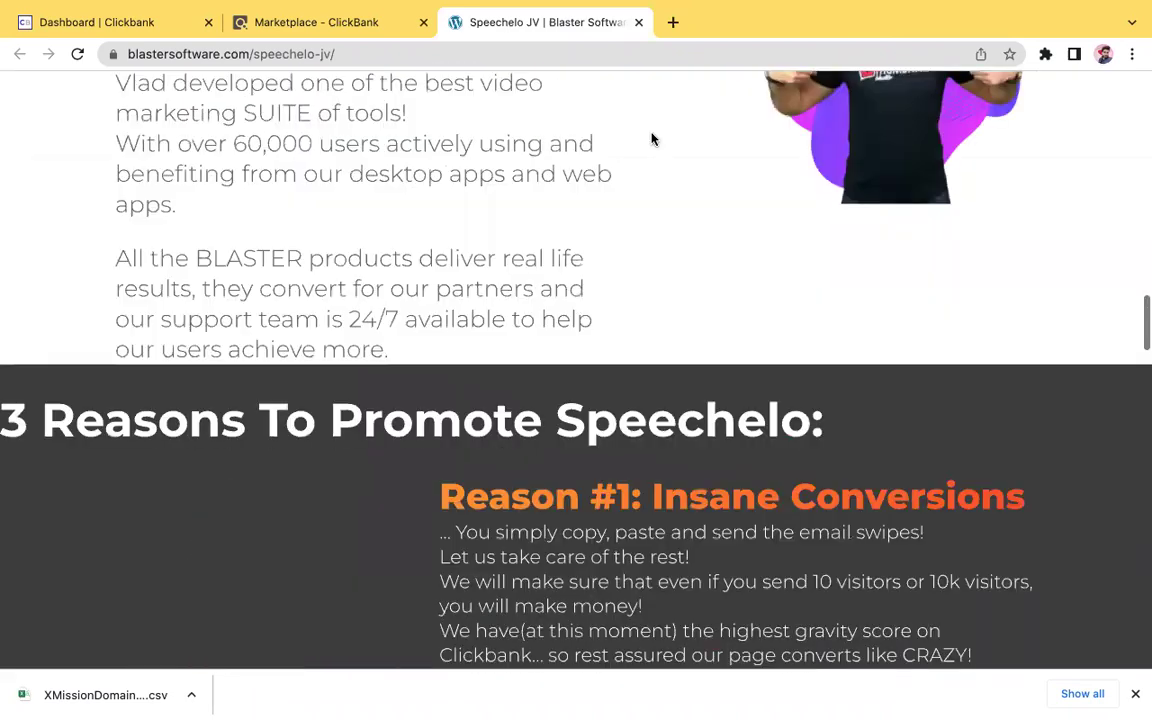
left_click(638, 22)
left_click(475, 247)
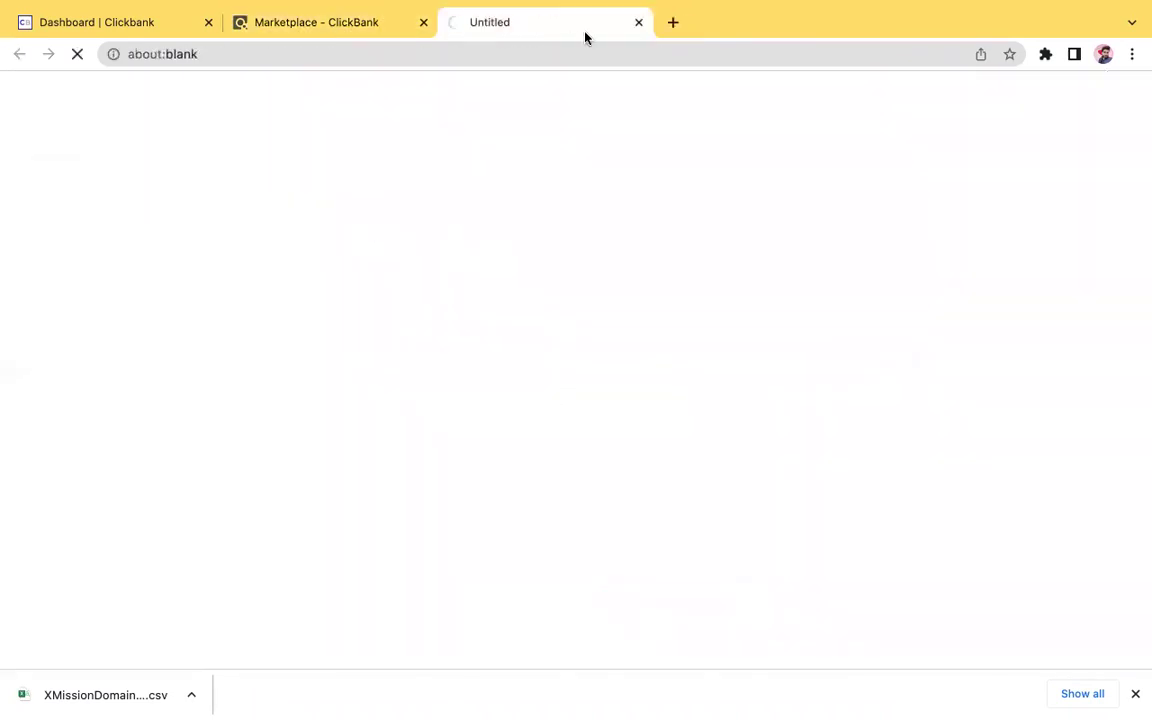
left_click(638, 22)
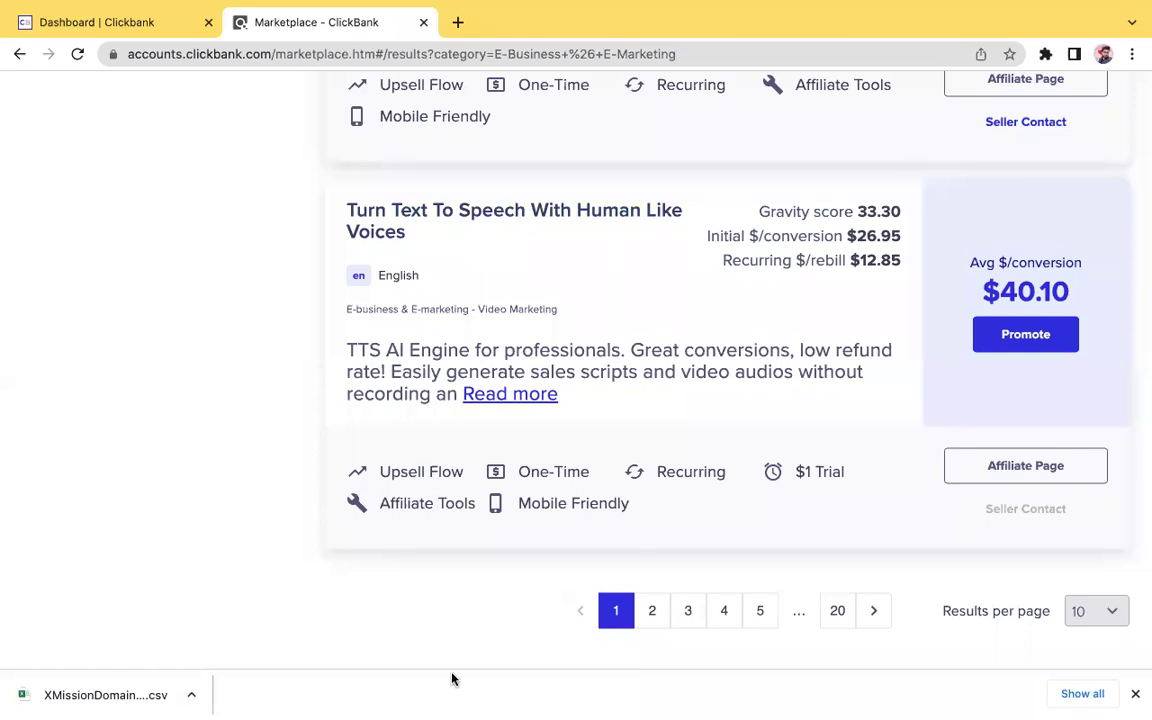
scroll(283, 265, "up", 3)
mouse_move(280, 707)
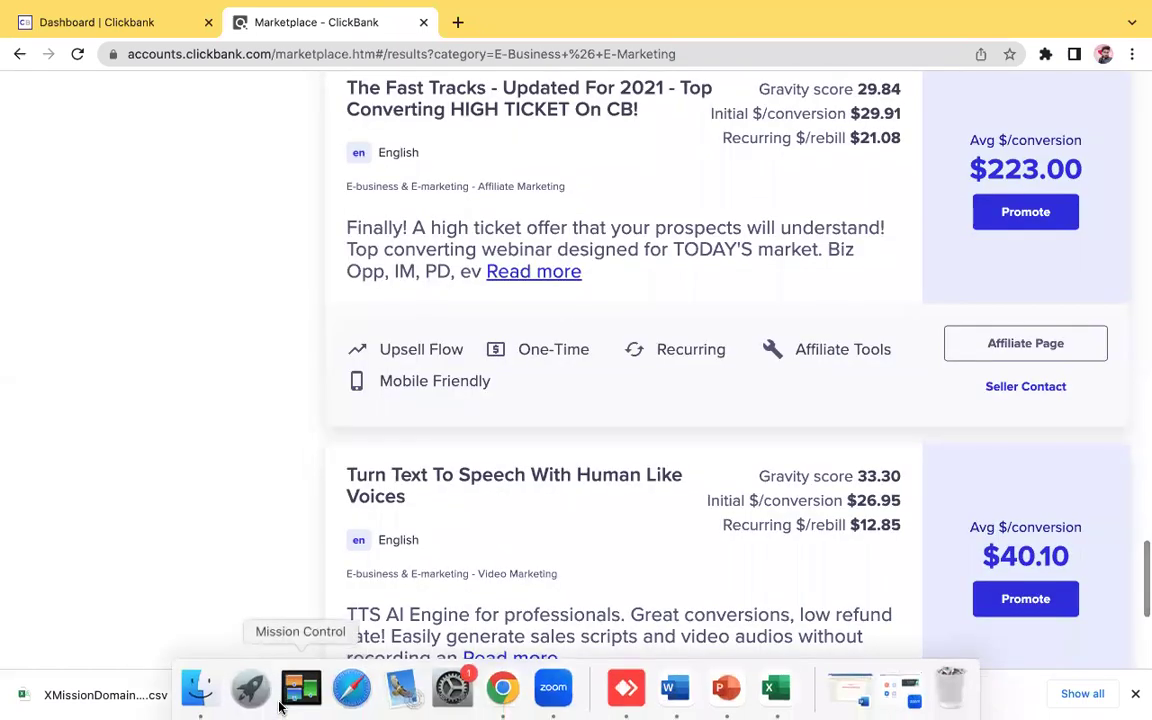
scroll(192, 292, "up", 10)
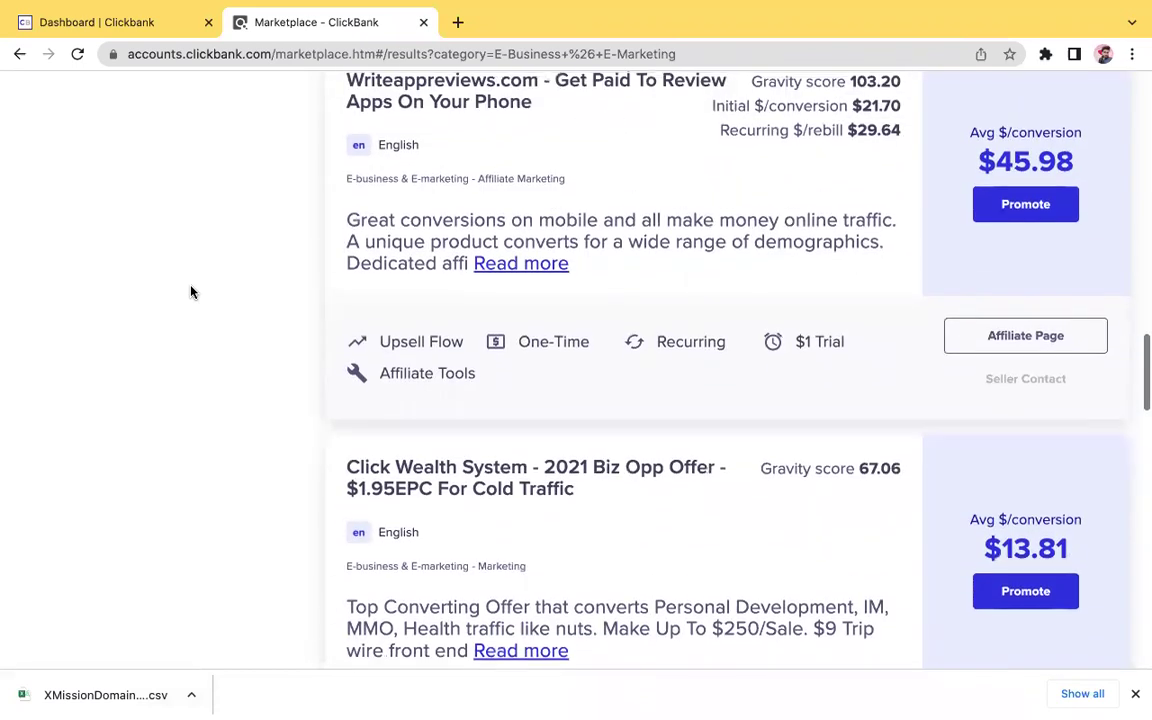
scroll(192, 292, "up", 5)
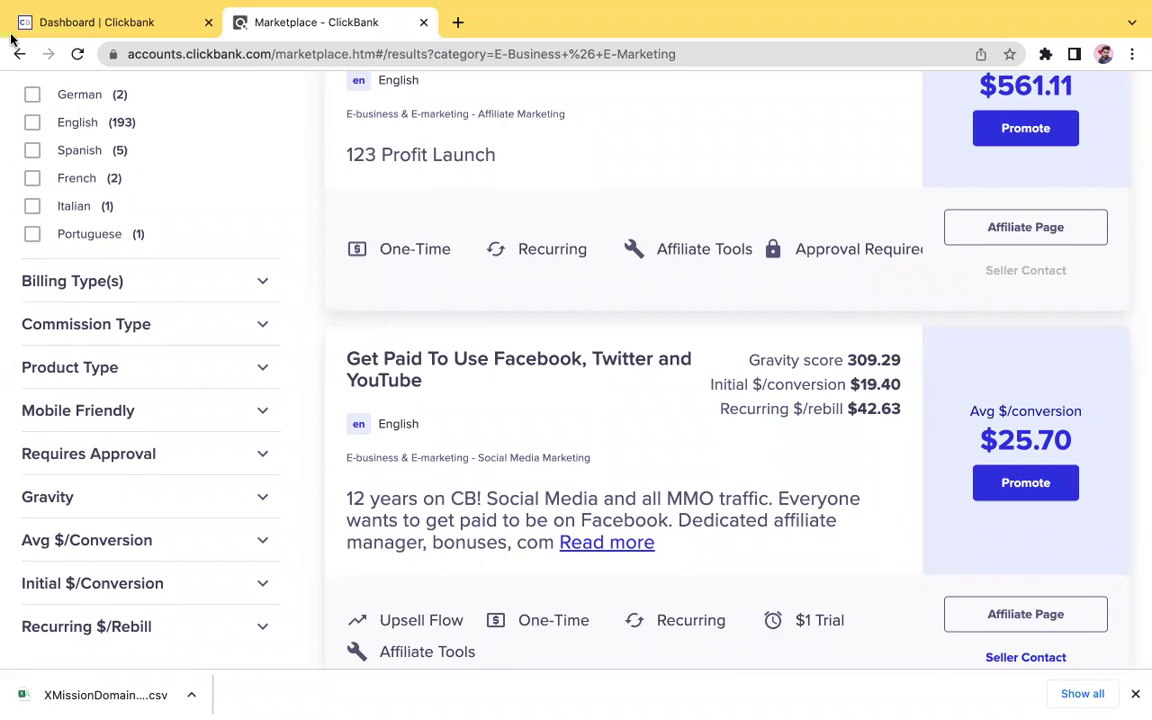
mouse_move(720, 700)
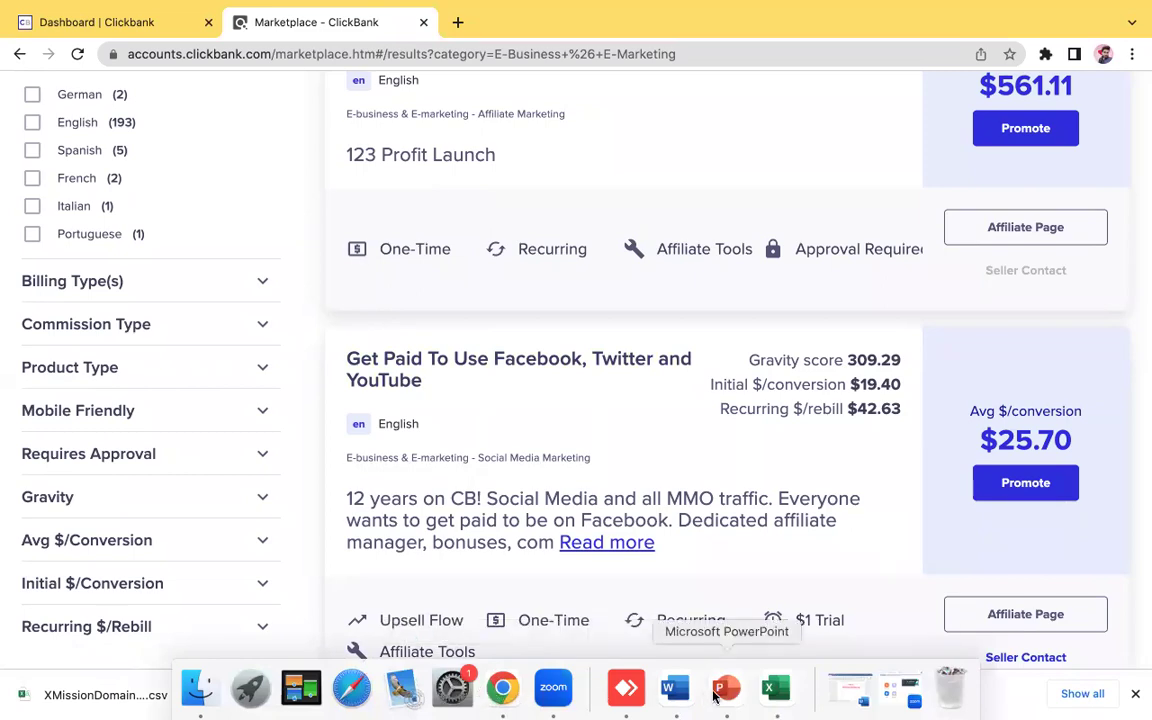
Step: Bring up the Affiliate Marketing By LITS deck on slide 17, Action Steps
left_click(726, 688)
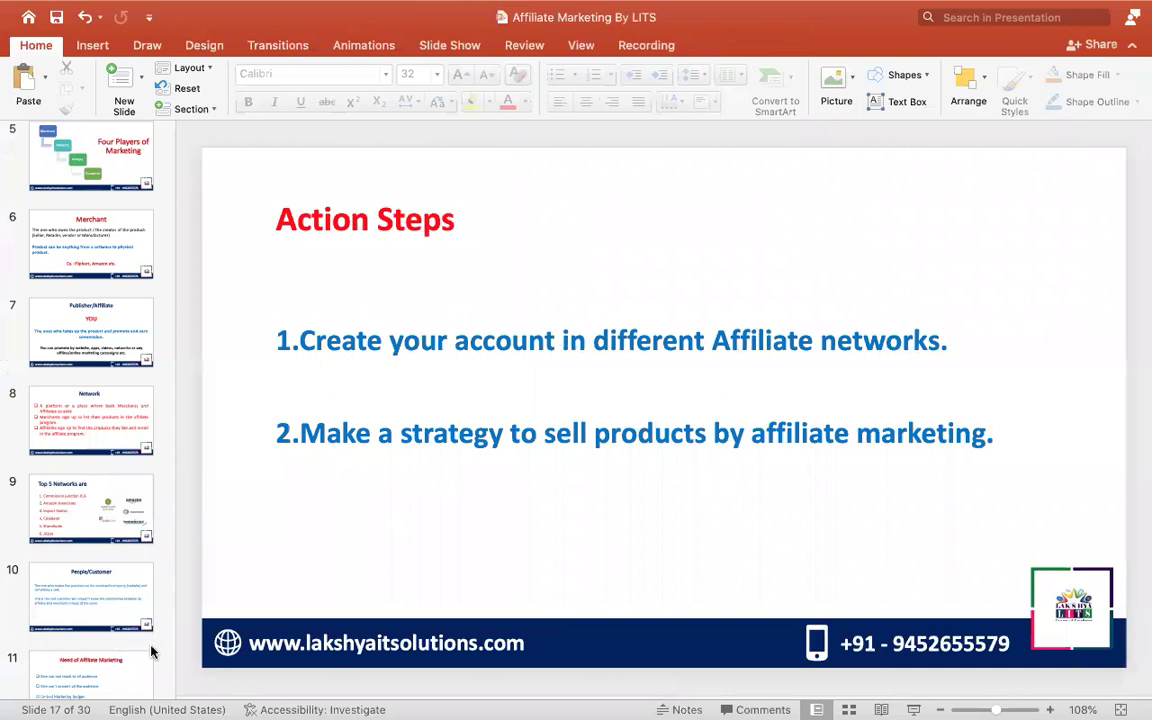
scroll(78, 307, "down", 10)
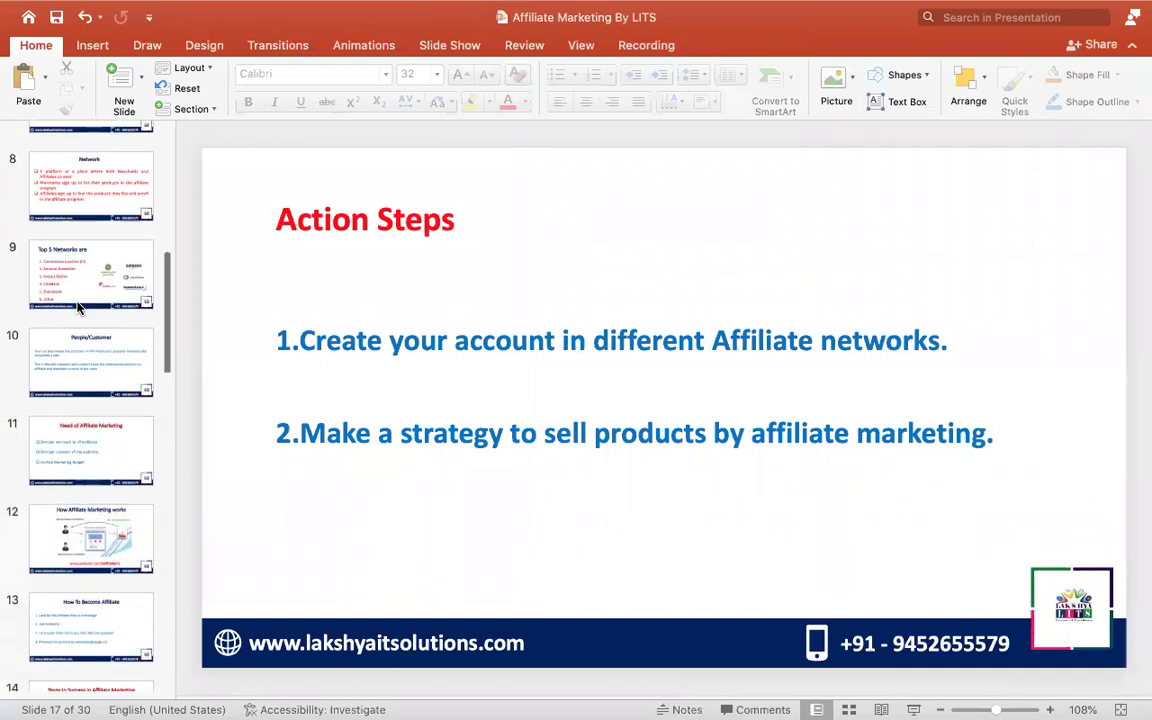
scroll(78, 307, "down", 6)
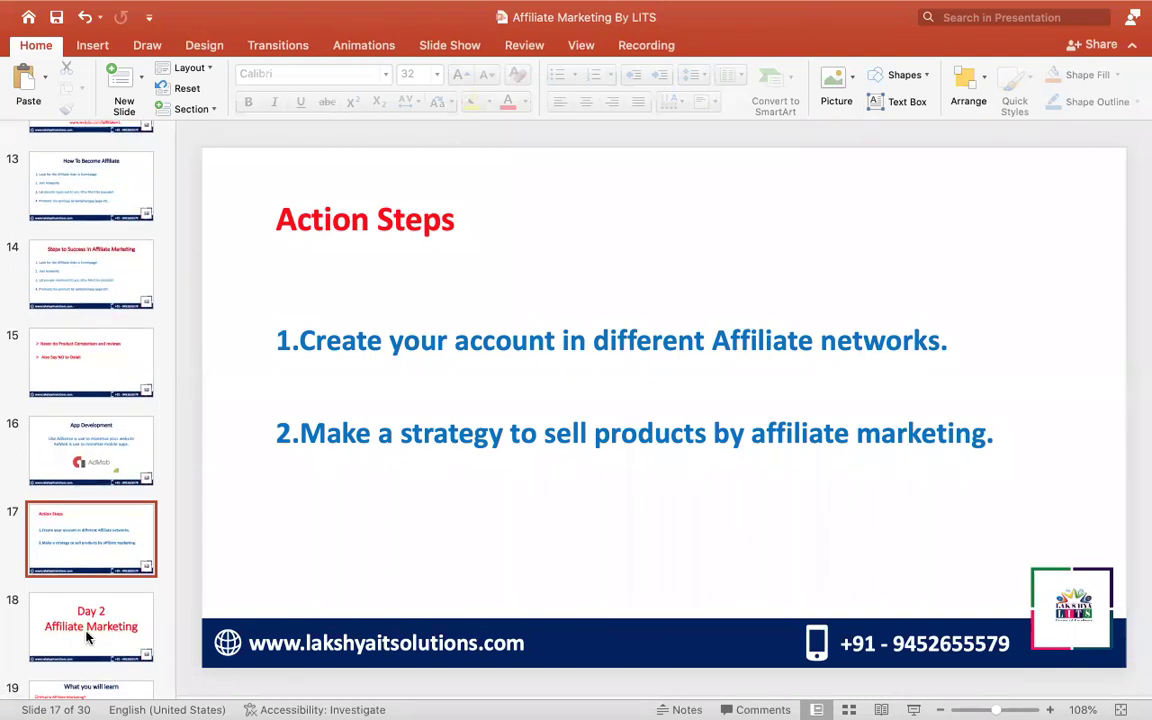
left_click(85, 546)
Step: Select the Action Steps text box and try saving the read-only presentation
mouse_move(435, 6)
mouse_move(14, 5)
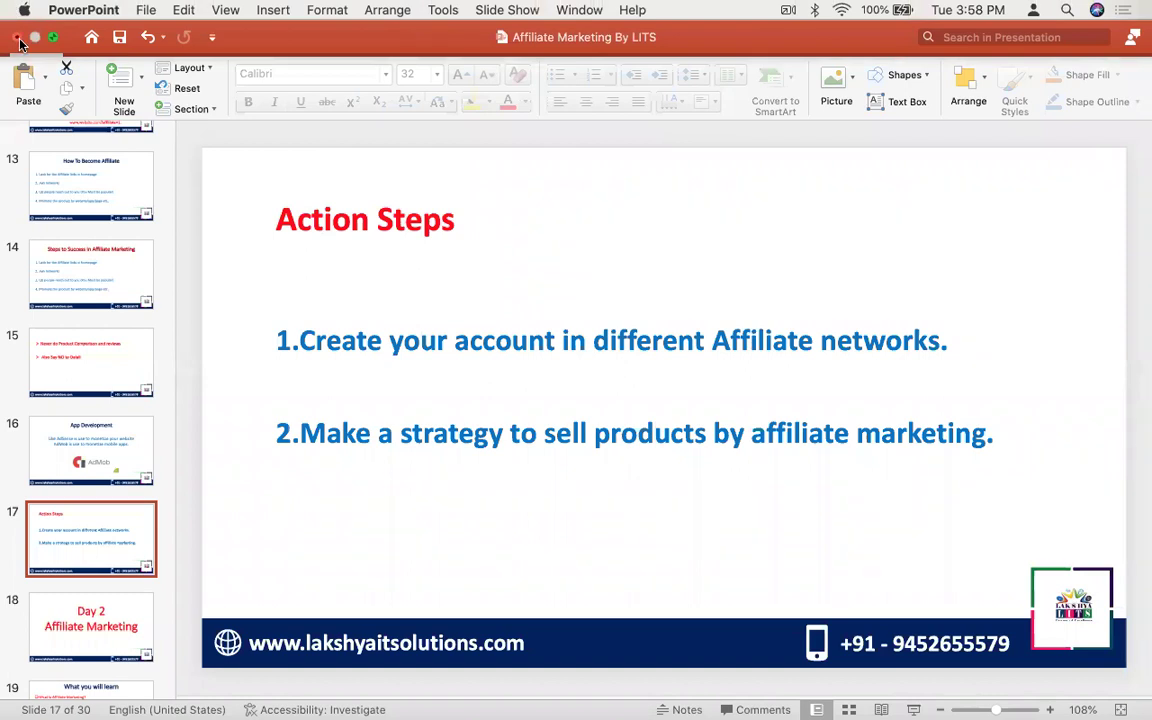
left_click(327, 267)
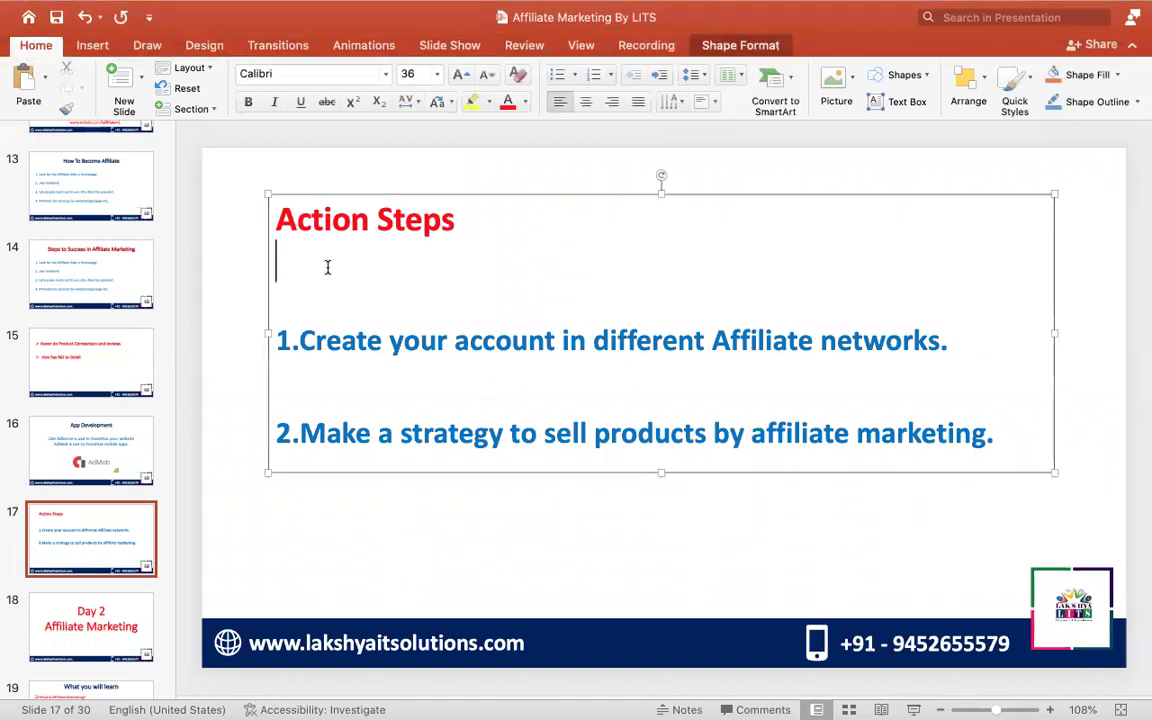
key("super+s")
Step: Cancel the read-only warning and close the Affiliate Marketing By LITS deck with Don't Save
left_click(617, 289)
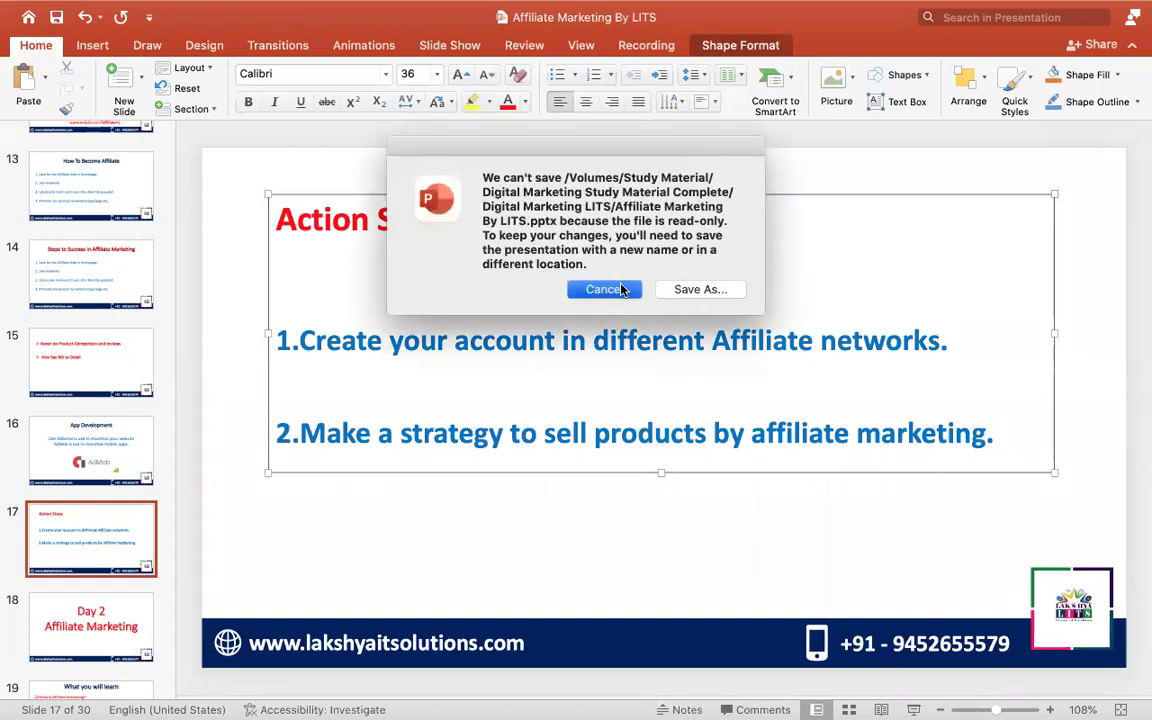
left_click(1069, 288)
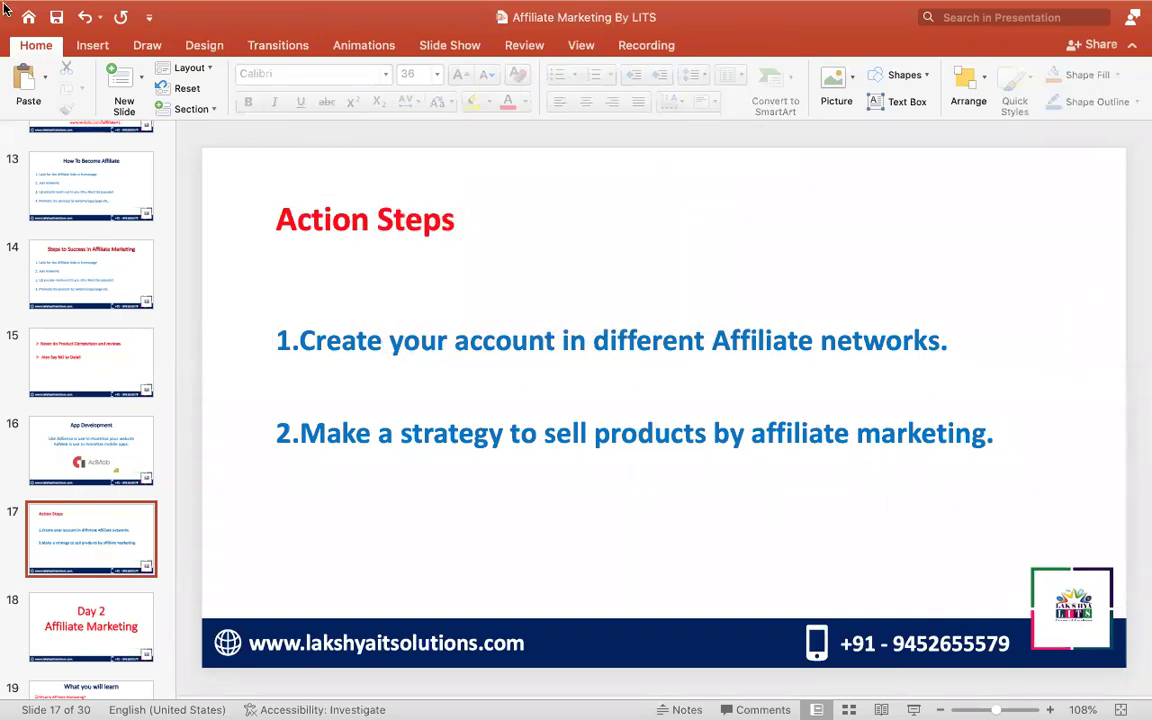
mouse_move(12, 8)
left_click(15, 37)
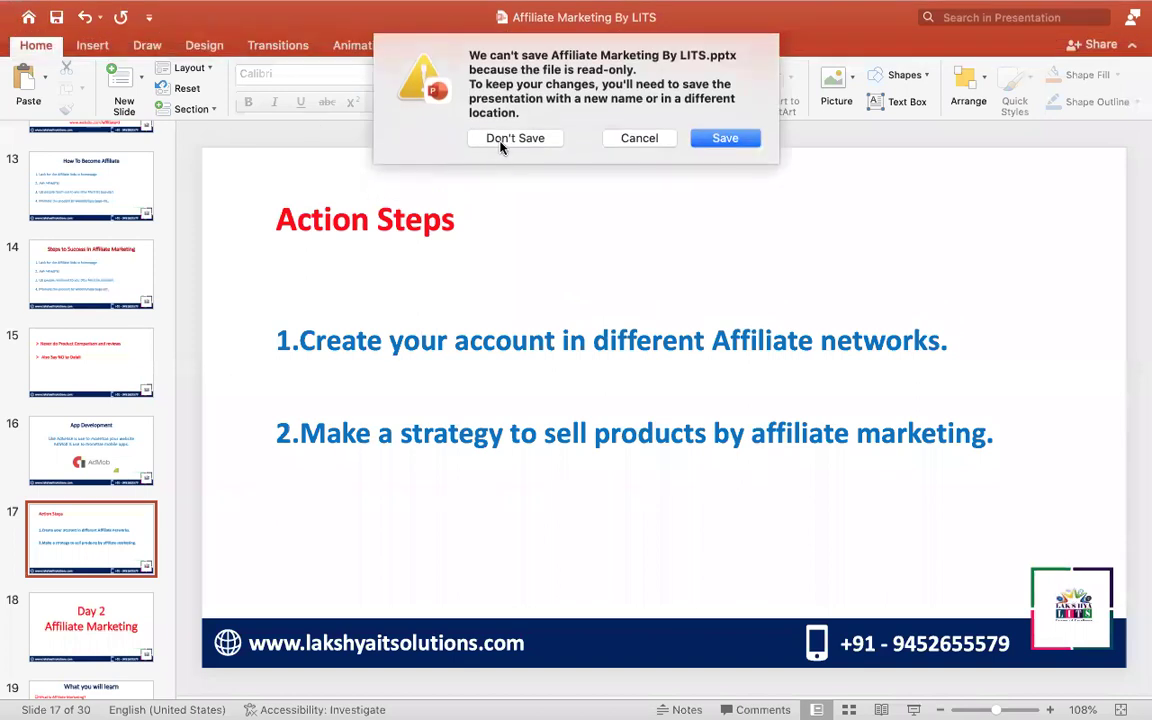
left_click(501, 140)
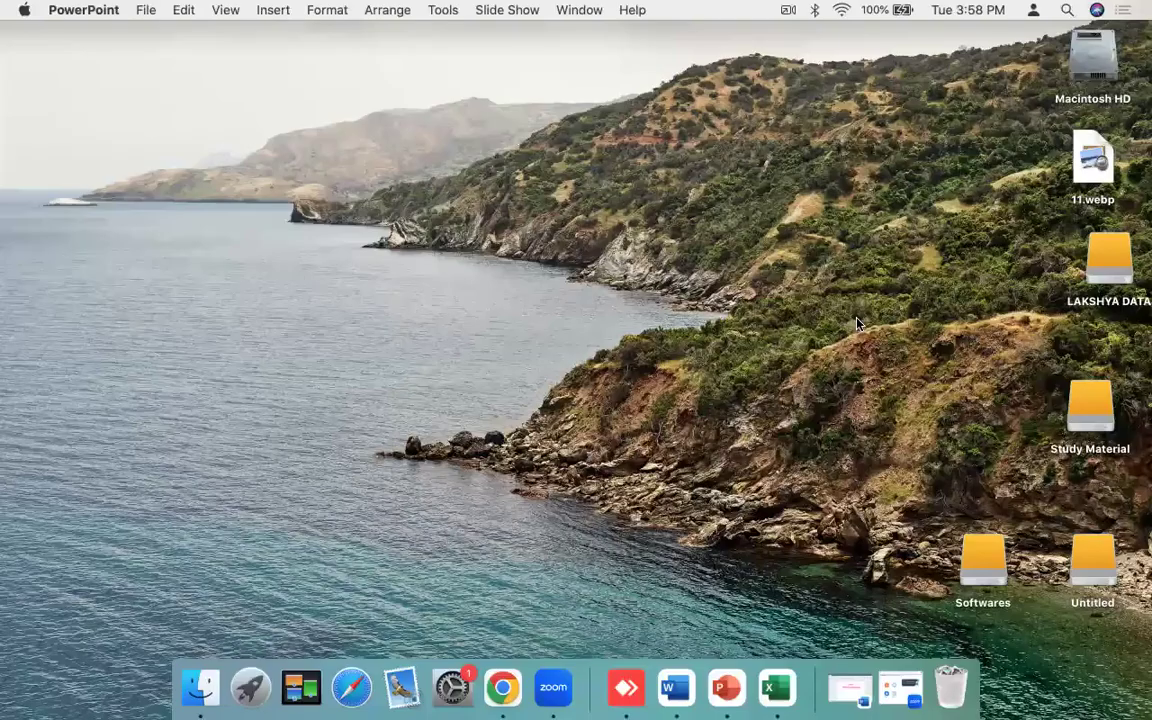